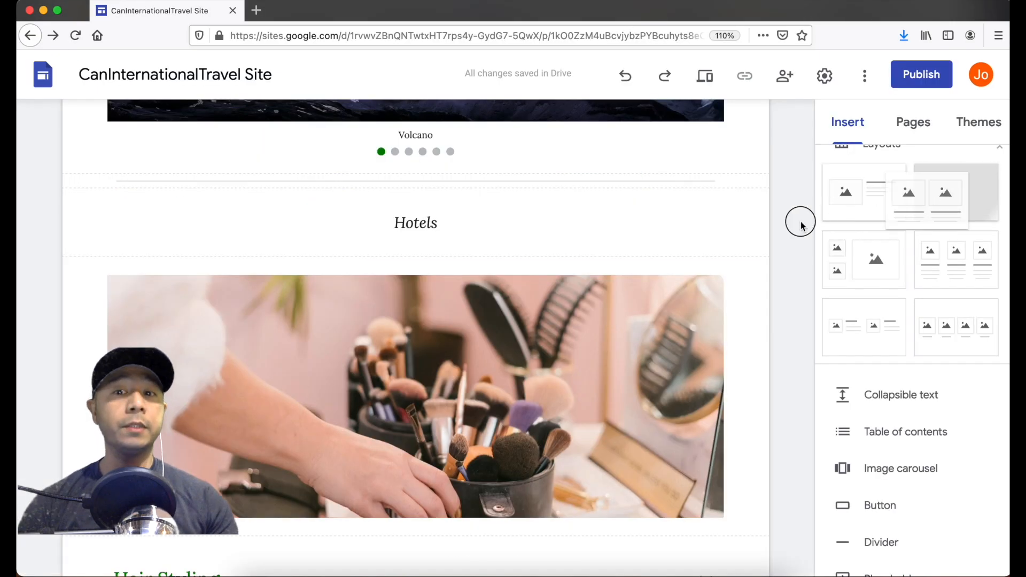
- Add a two-image layout under the Hotels heading and choose an online image for the left slot
{"action": "left_click_drag", "start_coordinate": [797, 222], "coordinate": [712, 255]}
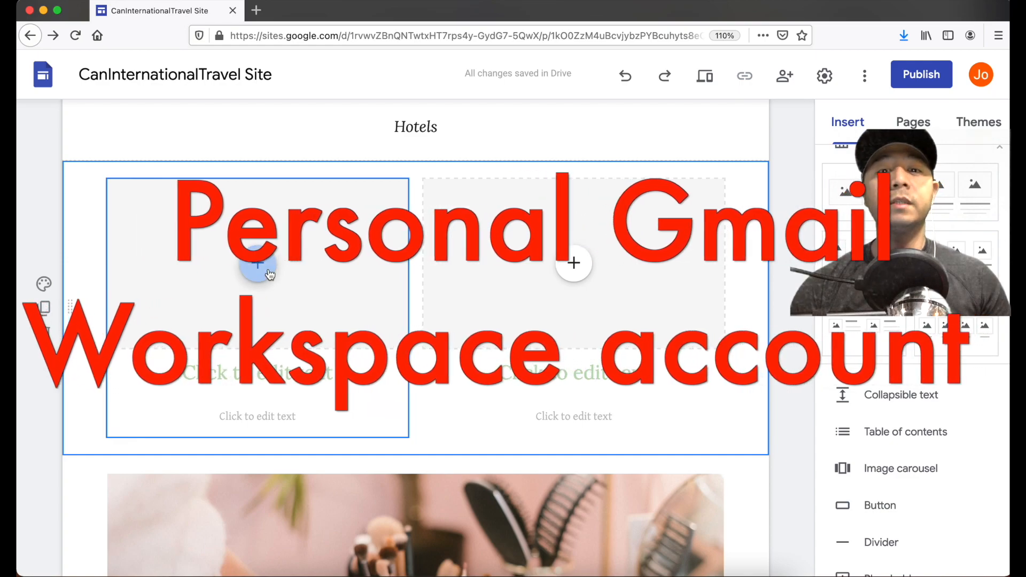
{"action": "left_click", "coordinate": [261, 264]}
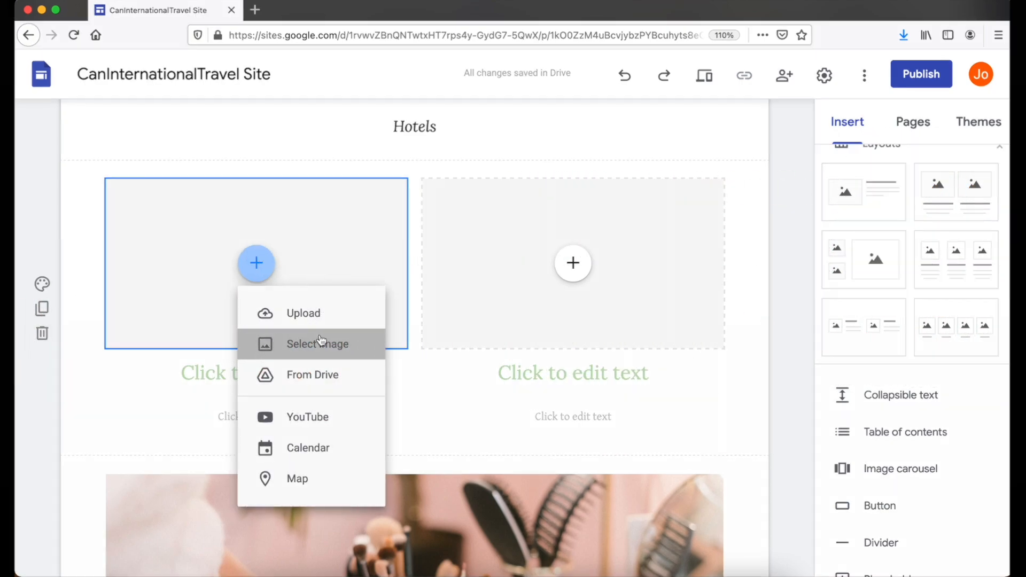
{"action": "left_click", "coordinate": [320, 344]}
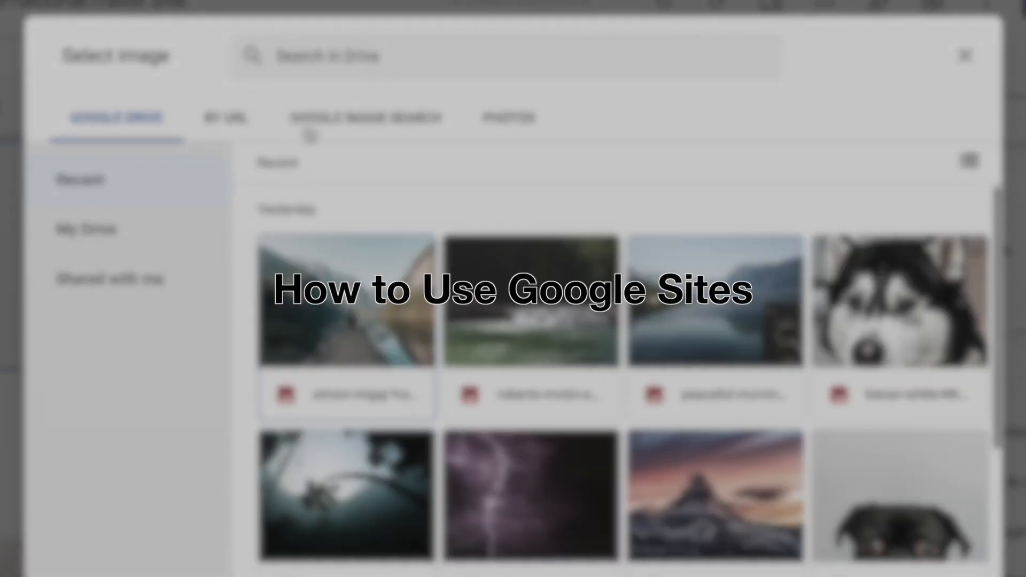
- Search Google Images for hotel pictures and browse the results
{"action": "left_click", "coordinate": [316, 122]}
{"action": "left_click", "coordinate": [364, 65]}
{"action": "type", "text": "happ"}
{"action": "key", "text": "Return"}
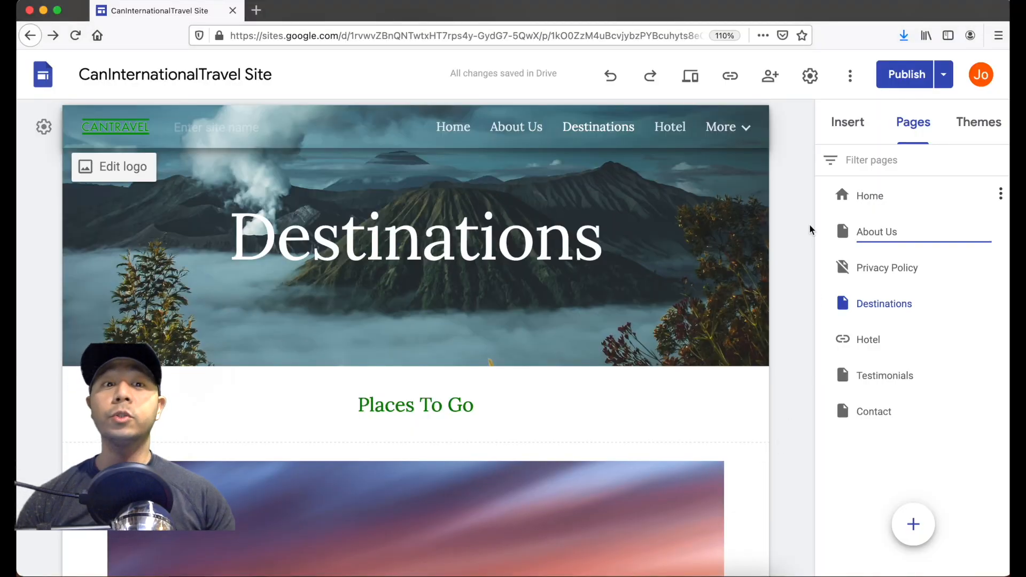
{"action": "scroll", "coordinate": [770, 348], "scroll_direction": "down", "scroll_amount": 15}
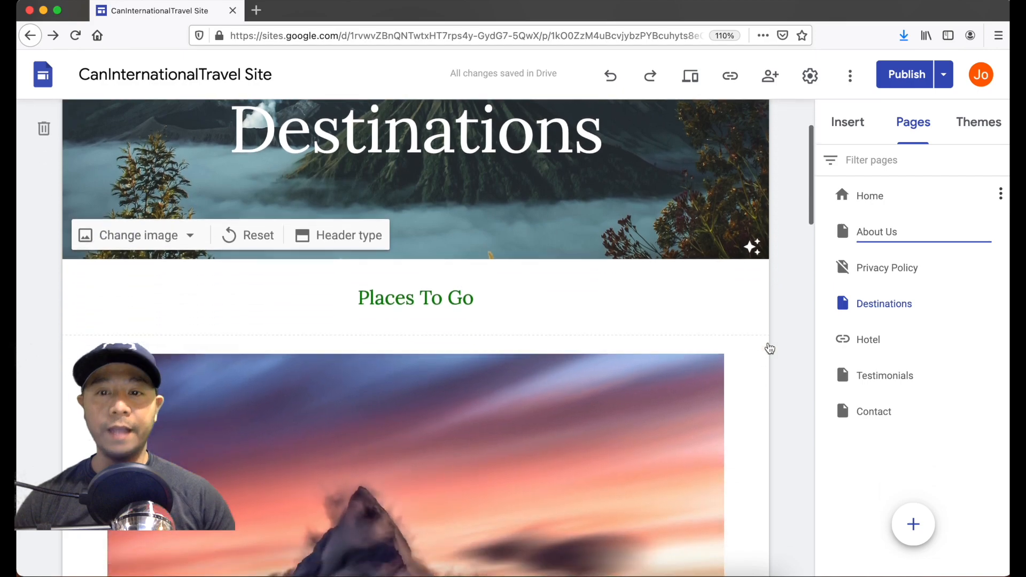
{"action": "scroll", "coordinate": [769, 348], "scroll_direction": "down", "scroll_amount": 5}
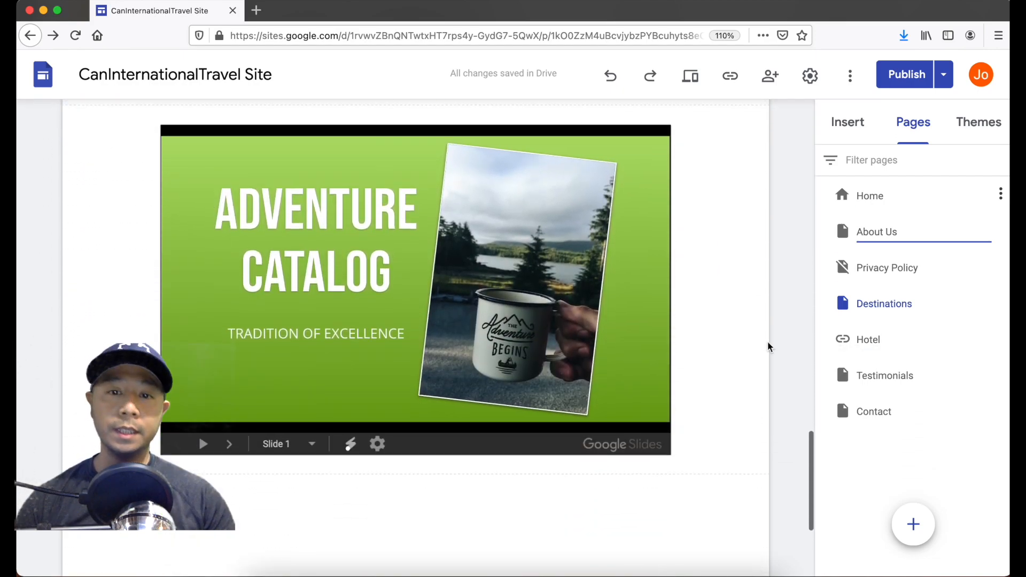
{"action": "scroll", "coordinate": [768, 344], "scroll_direction": "up", "scroll_amount": 1}
{"action": "left_click", "coordinate": [855, 128]}
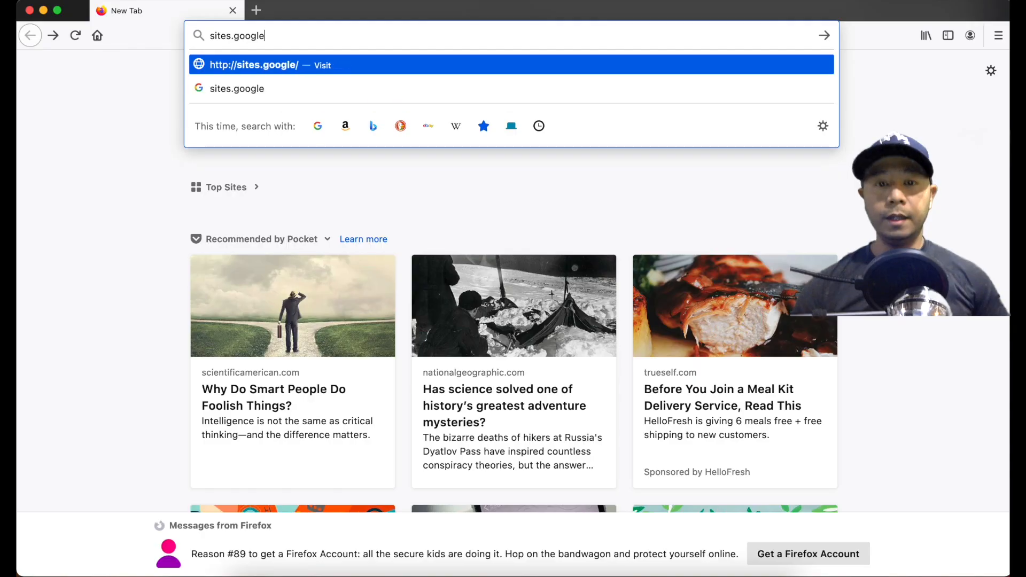
- Load sites.google.com in Firefox
{"action": "type", "text": ".com"}
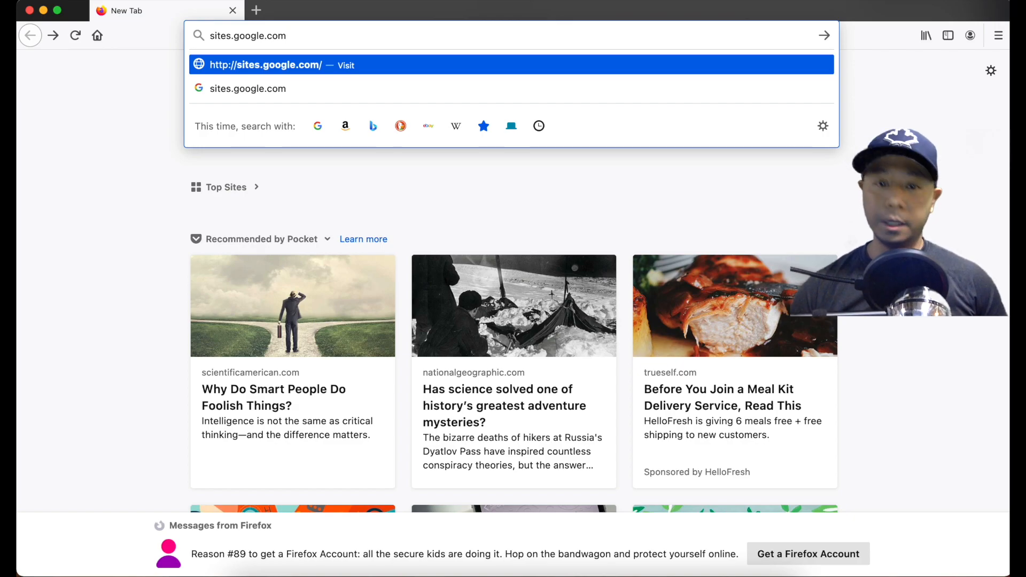
{"action": "key", "text": "Return"}
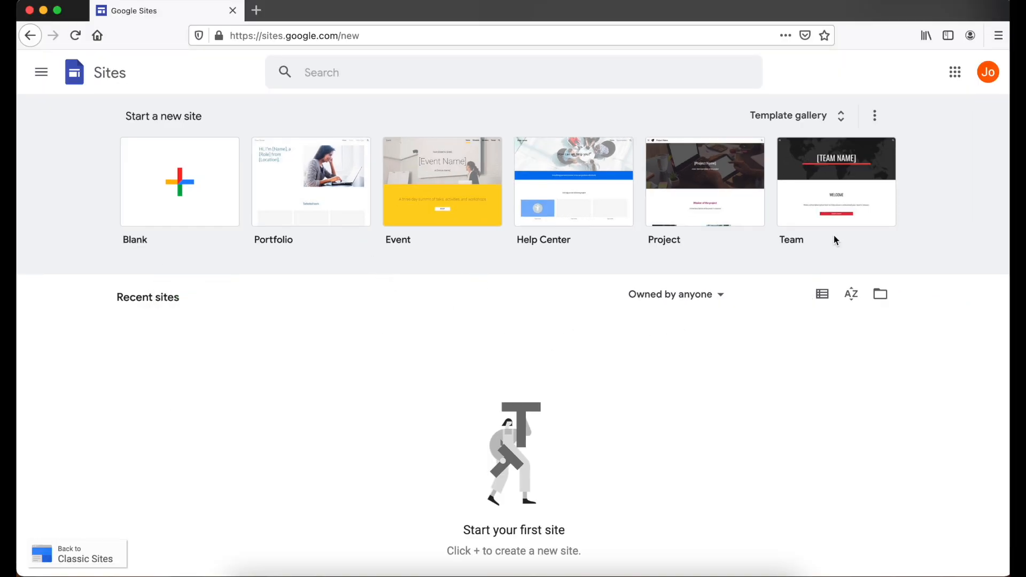
- Create a new site from the Salon template in the template gallery's Small business section
{"action": "left_click", "coordinate": [844, 117]}
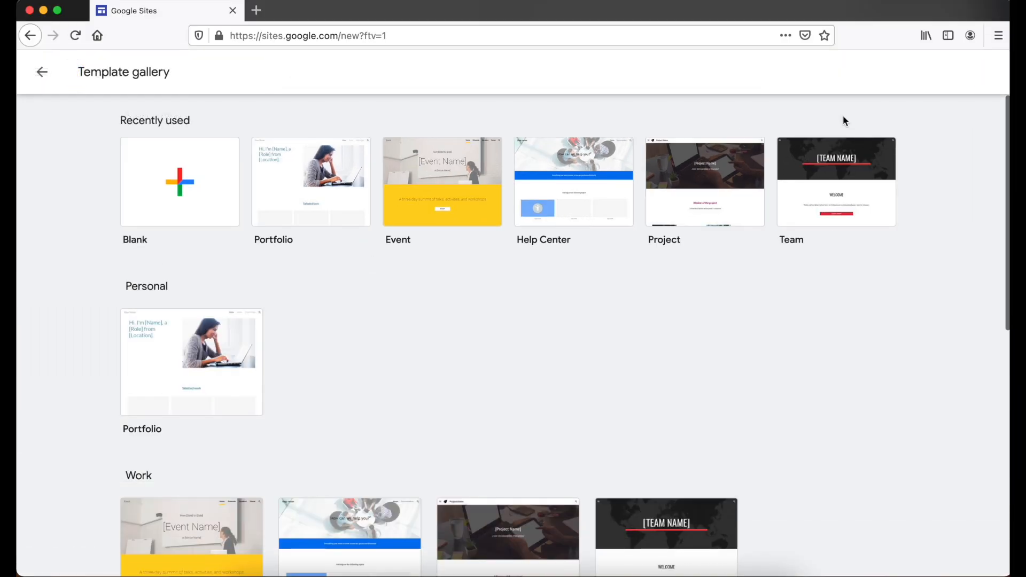
{"action": "scroll", "coordinate": [869, 318], "scroll_direction": "down", "scroll_amount": 5}
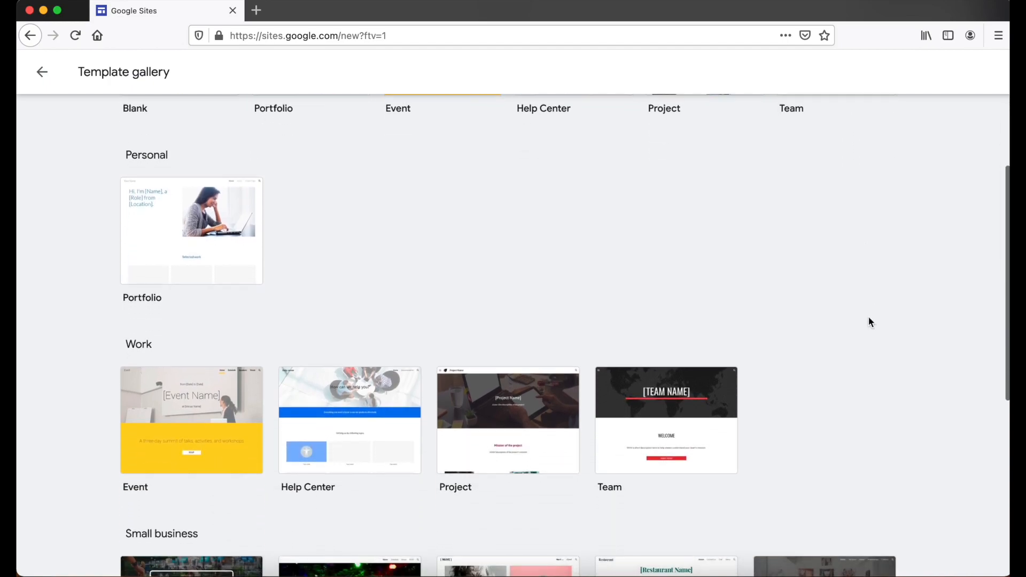
{"action": "scroll", "coordinate": [869, 320], "scroll_direction": "down", "scroll_amount": 7}
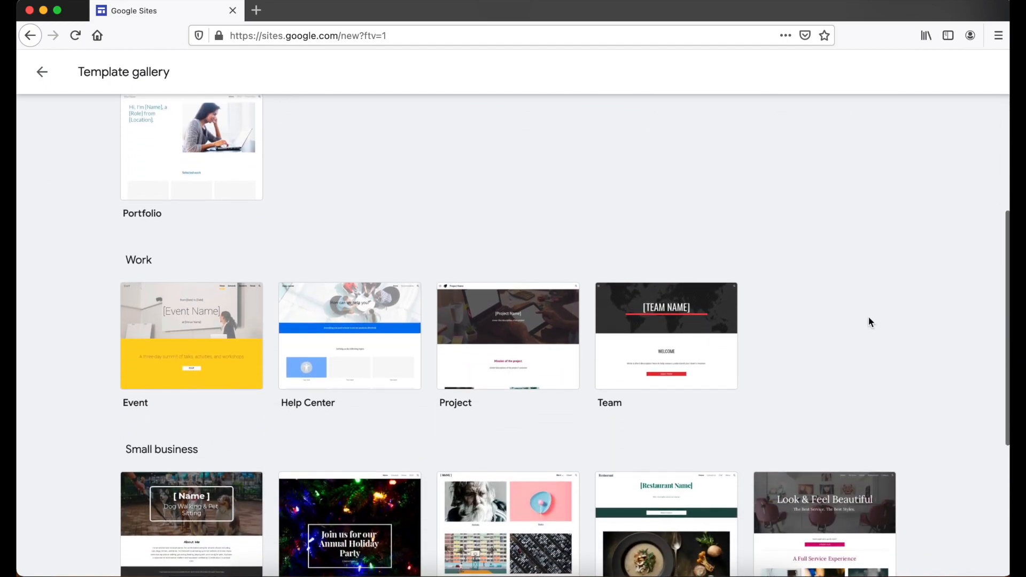
{"action": "scroll", "coordinate": [869, 322], "scroll_direction": "down", "scroll_amount": 6}
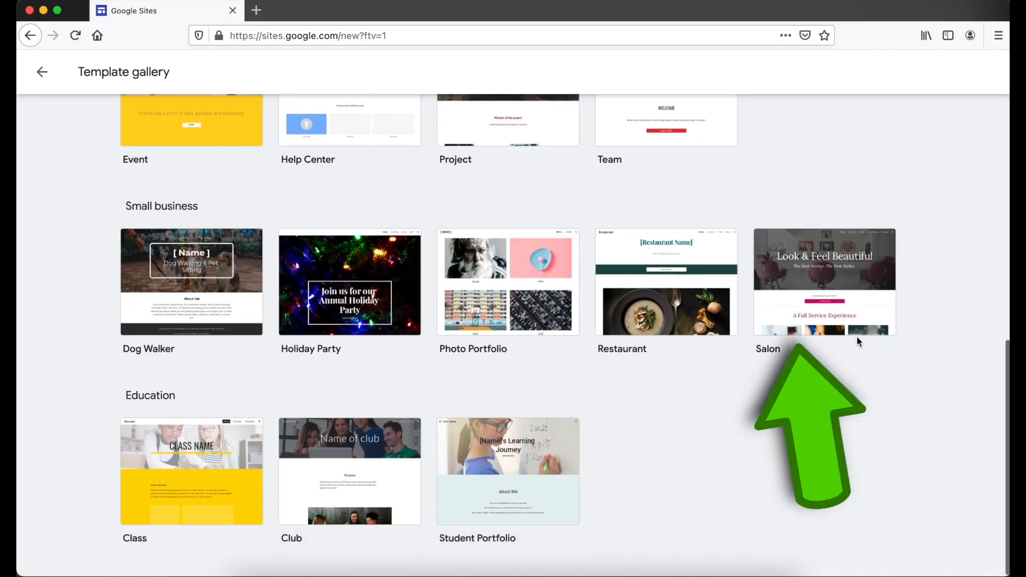
{"action": "left_click", "coordinate": [835, 278]}
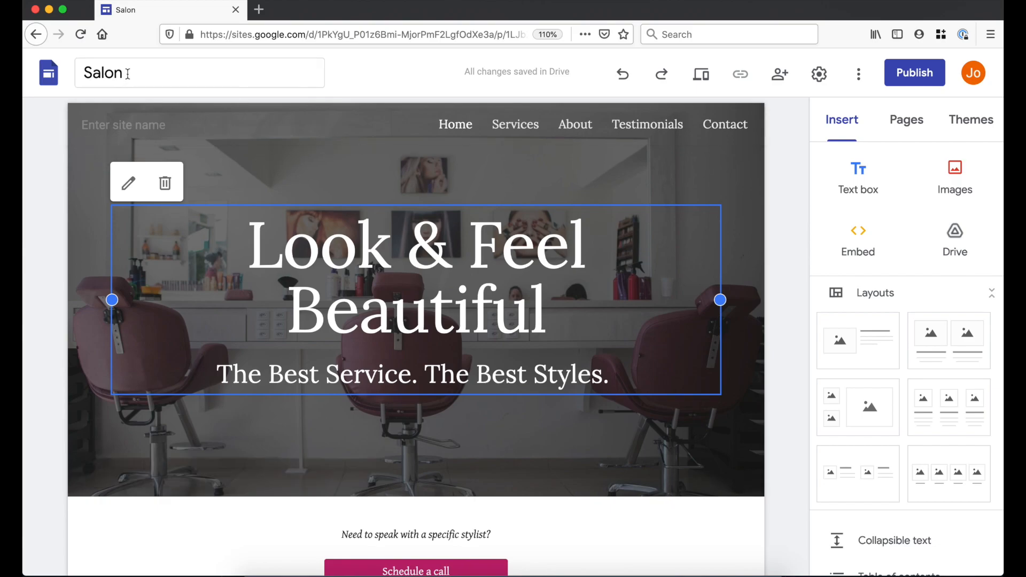
- Name the site file CanInternationalTravel and delete the site name from the header
{"action": "left_click", "coordinate": [127, 73]}
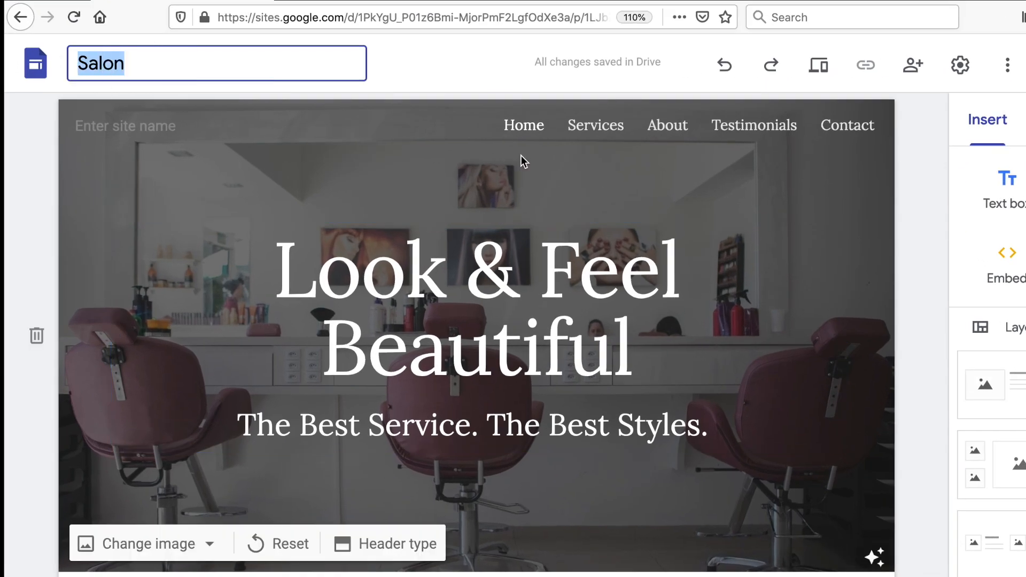
{"action": "type", "text": "CanInternationalTravel"}
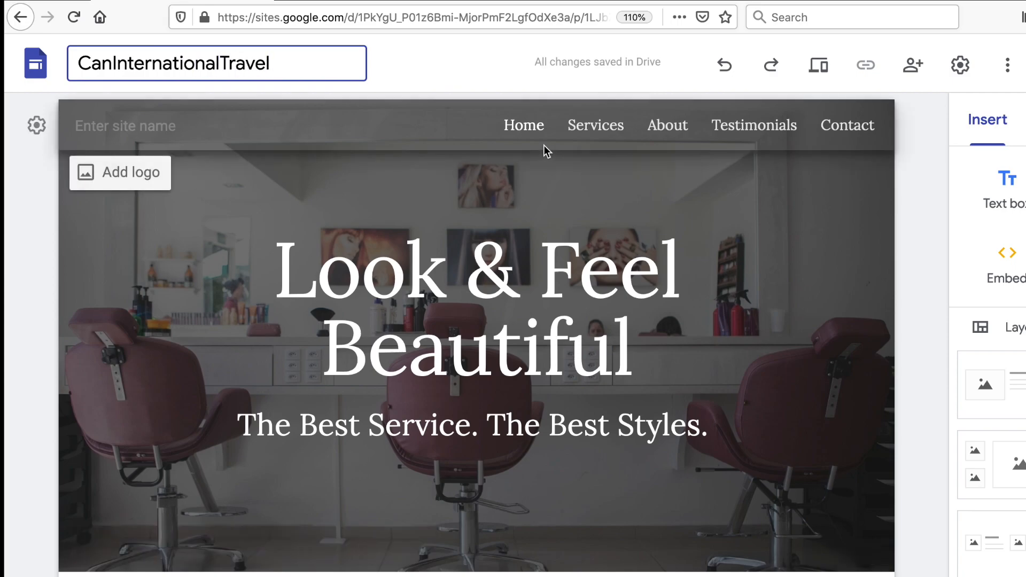
{"action": "key", "text": "Return"}
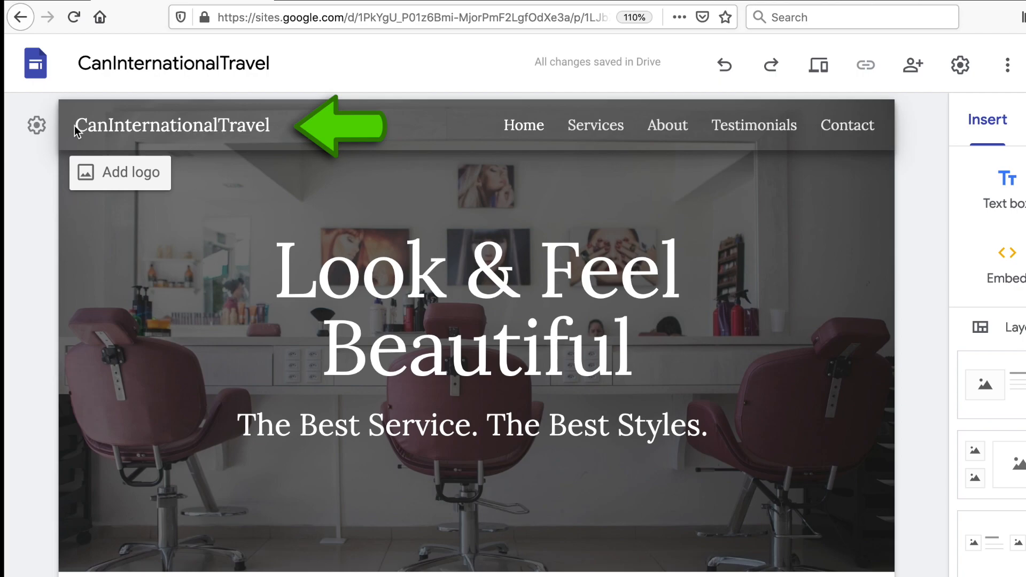
{"action": "left_click_drag", "start_coordinate": [304, 124], "coordinate": [5, 108]}
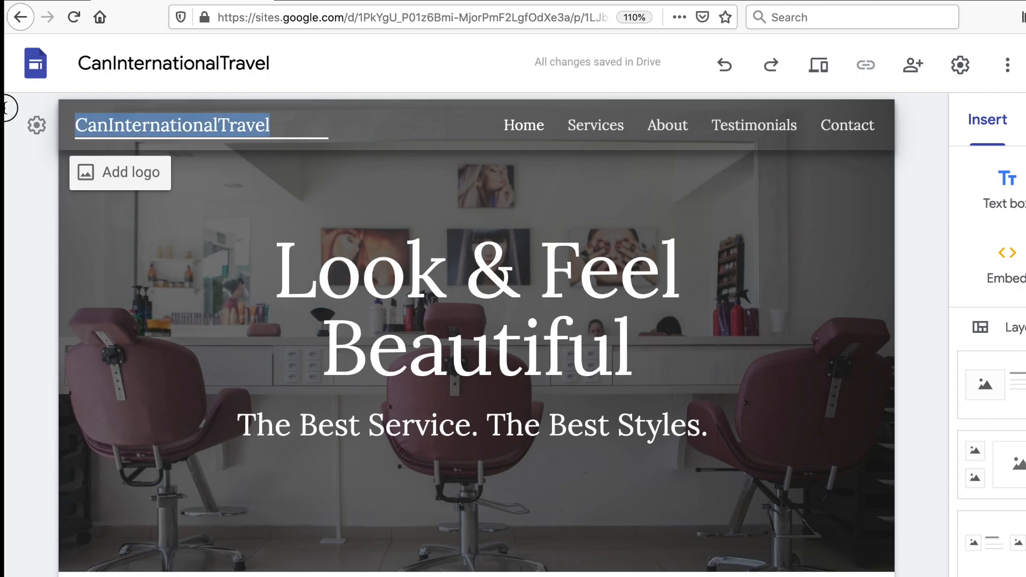
{"action": "key", "text": "BackSpace"}
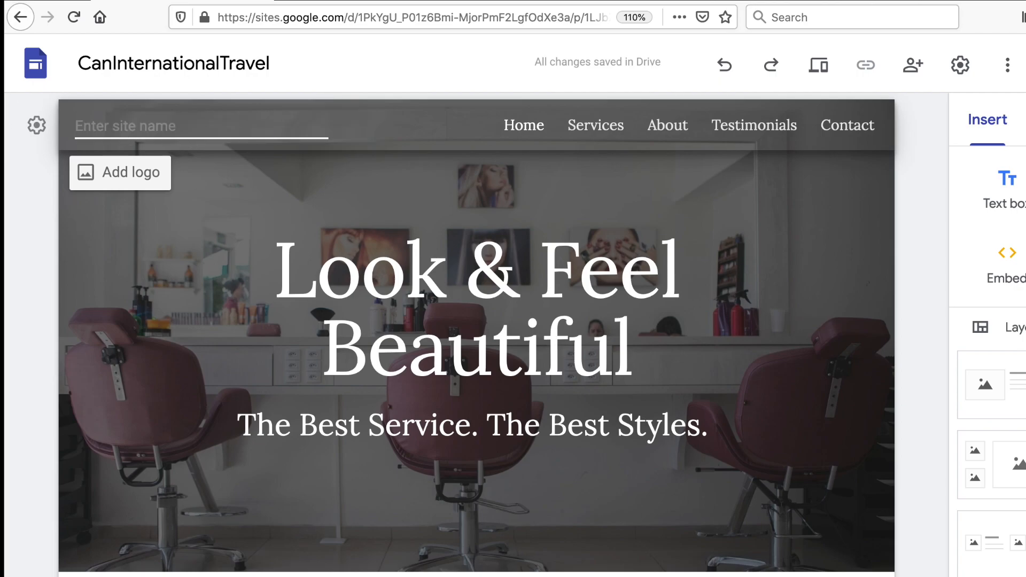
- Upload cantravel.png as the site logo with alt text 'Can International'
{"action": "left_click", "coordinate": [86, 177]}
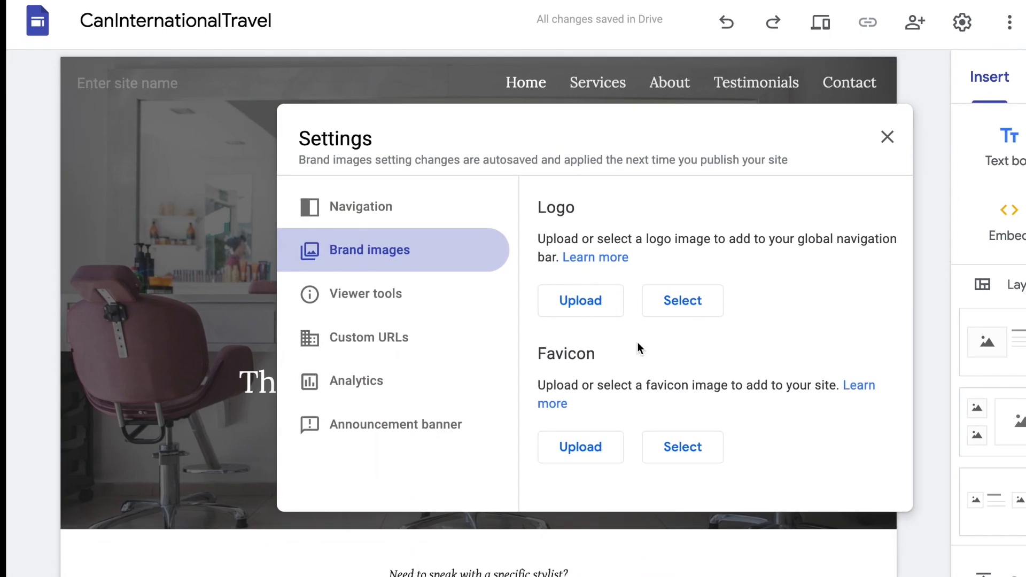
{"action": "left_click", "coordinate": [598, 307]}
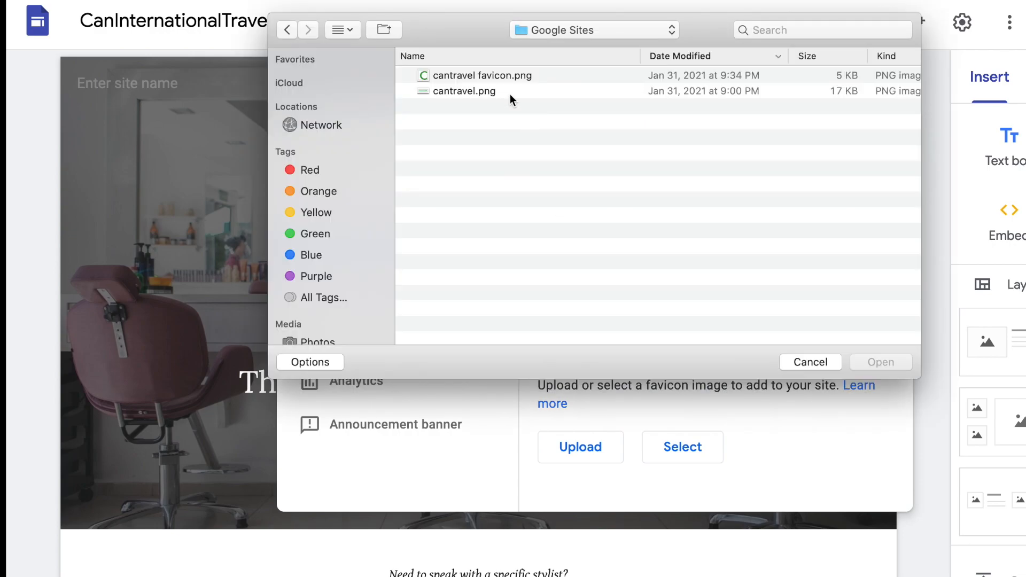
{"action": "left_click", "coordinate": [511, 92]}
{"action": "left_click", "coordinate": [889, 362]}
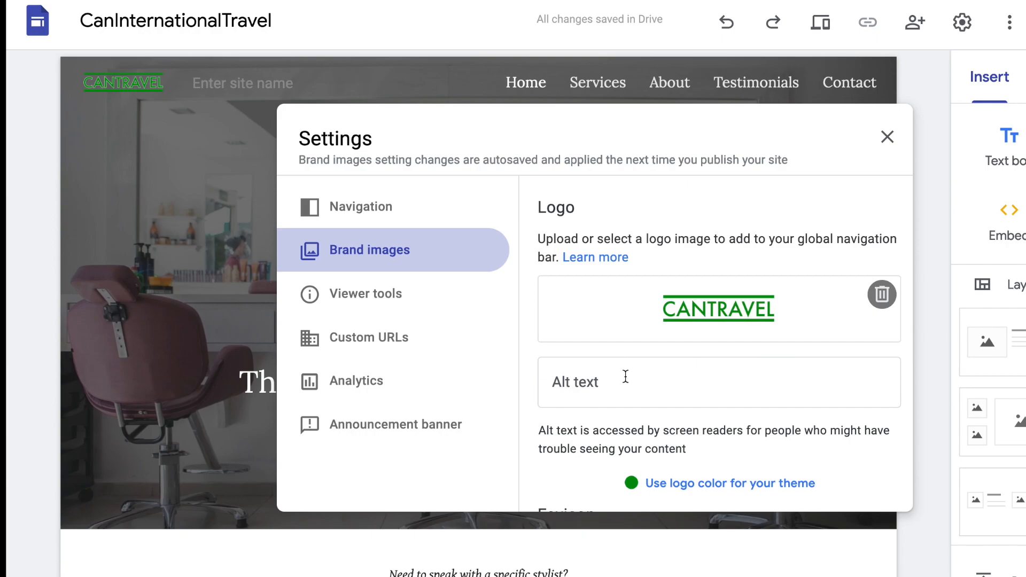
{"action": "left_click", "coordinate": [584, 382]}
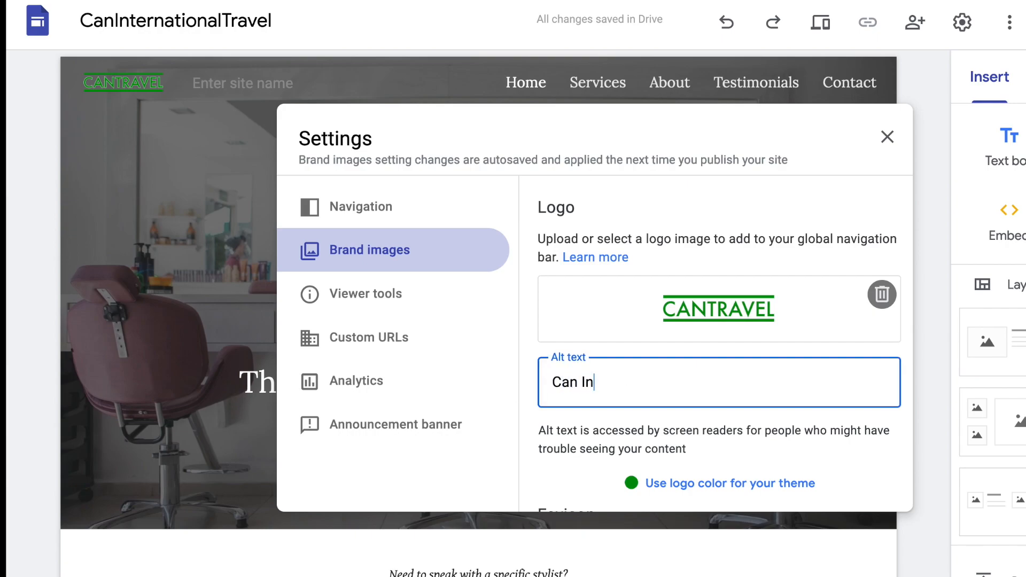
{"action": "type", "text": "Can Internationa"}
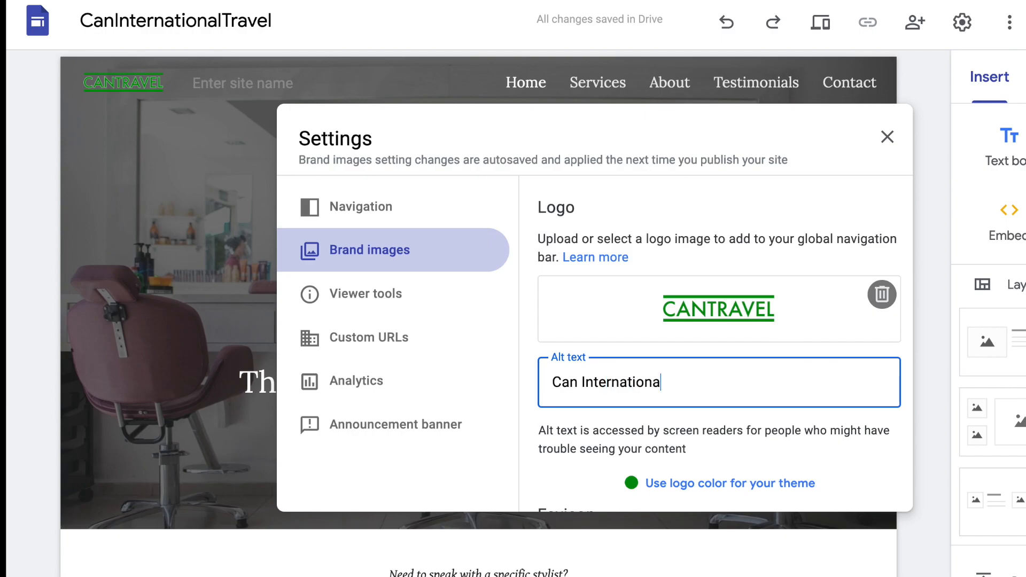
{"action": "type", "text": "l"}
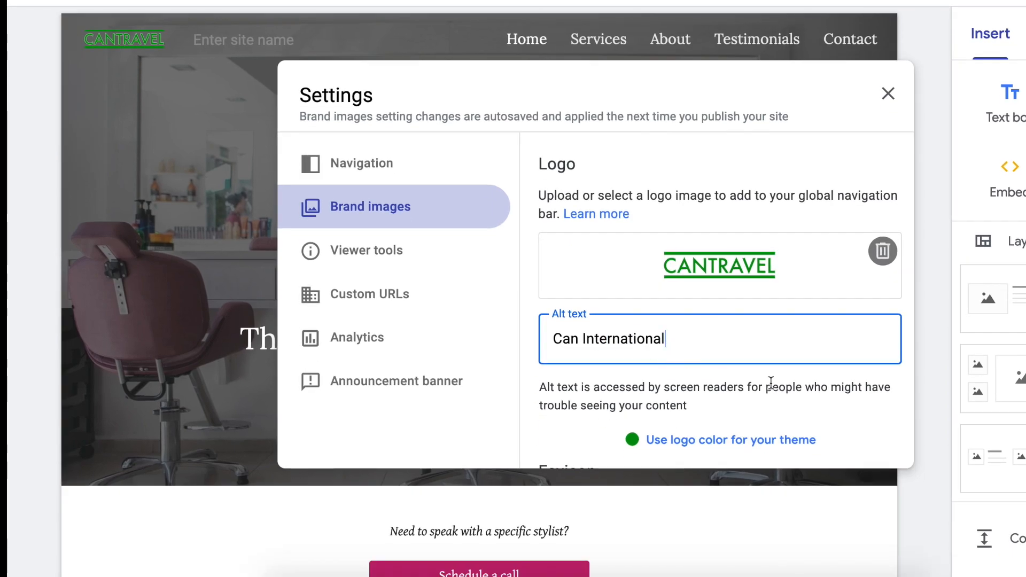
{"action": "scroll", "coordinate": [770, 426], "scroll_direction": "down", "scroll_amount": 2}
{"action": "scroll", "coordinate": [771, 383], "scroll_direction": "down", "scroll_amount": 1}
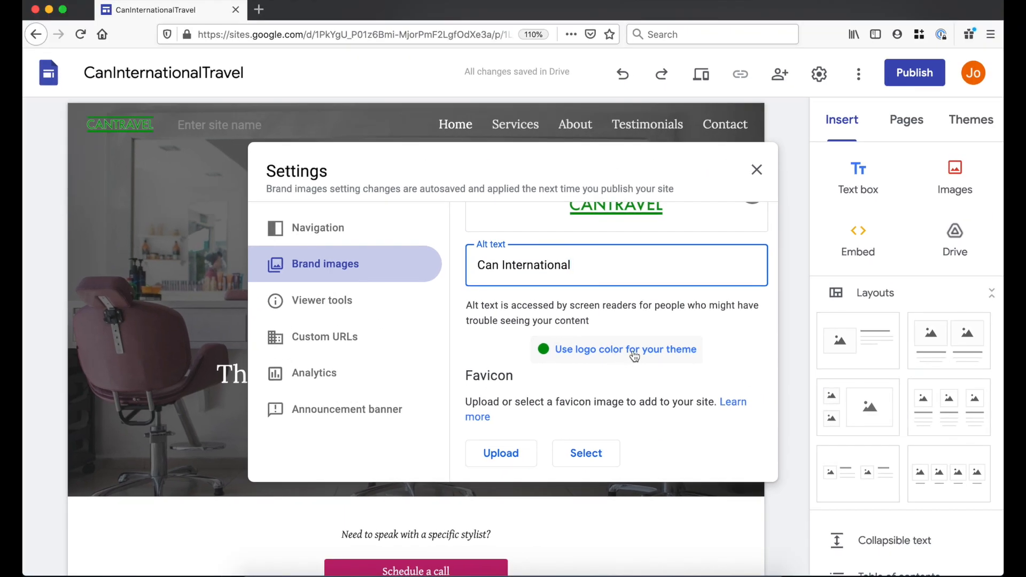
- Match the theme to the logo colour and upload cantravel favicon.png as the favicon
{"action": "left_click", "coordinate": [635, 357]}
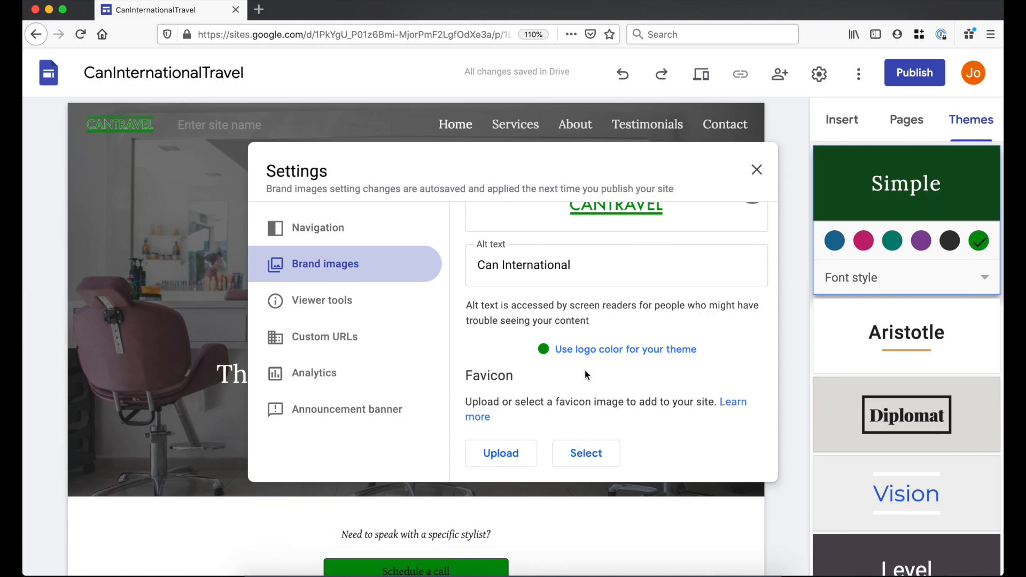
{"action": "scroll", "coordinate": [585, 369], "scroll_direction": "down", "scroll_amount": 1}
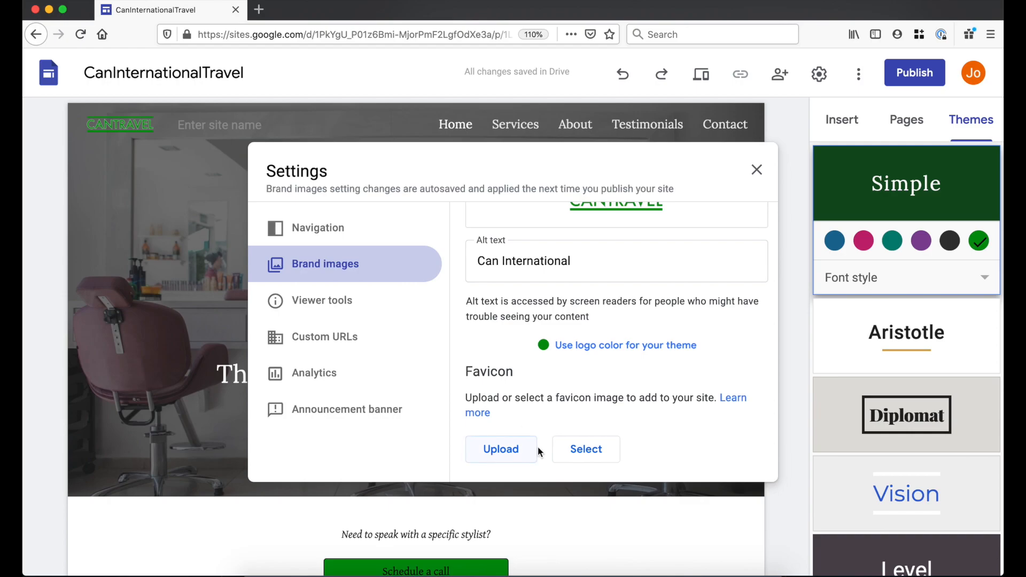
{"action": "left_click", "coordinate": [509, 453]}
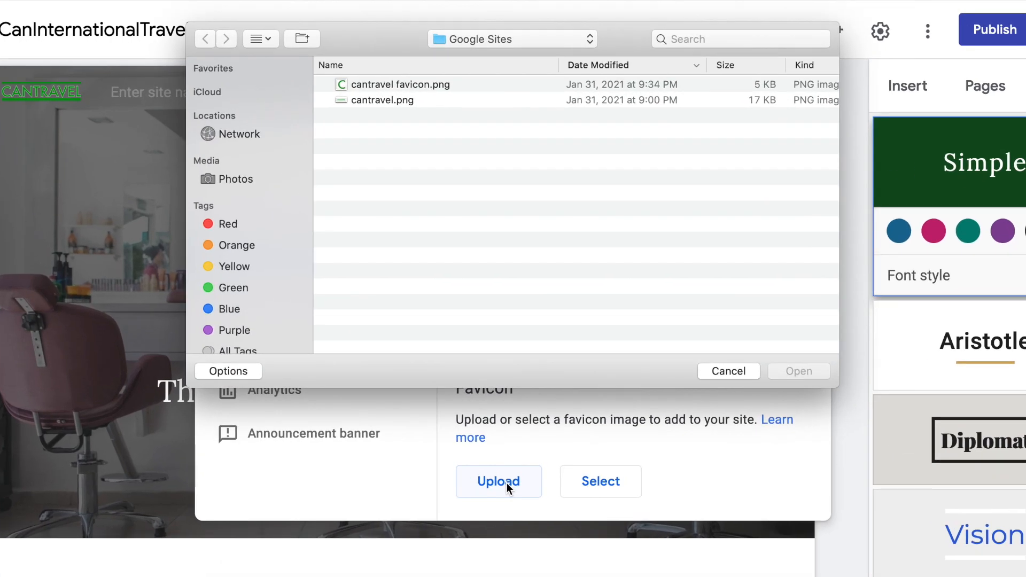
{"action": "left_click", "coordinate": [474, 85]}
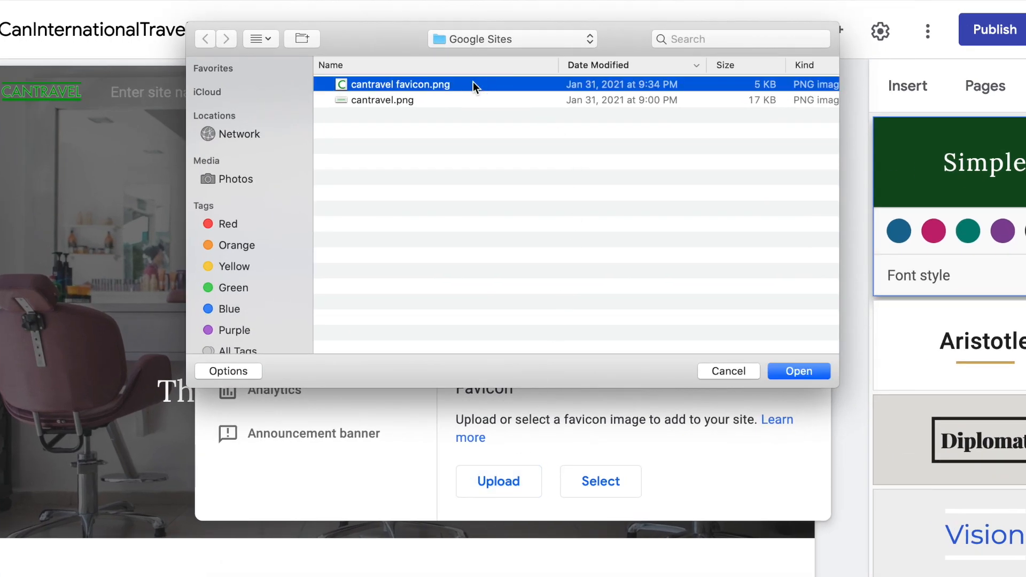
{"action": "left_click", "coordinate": [804, 373]}
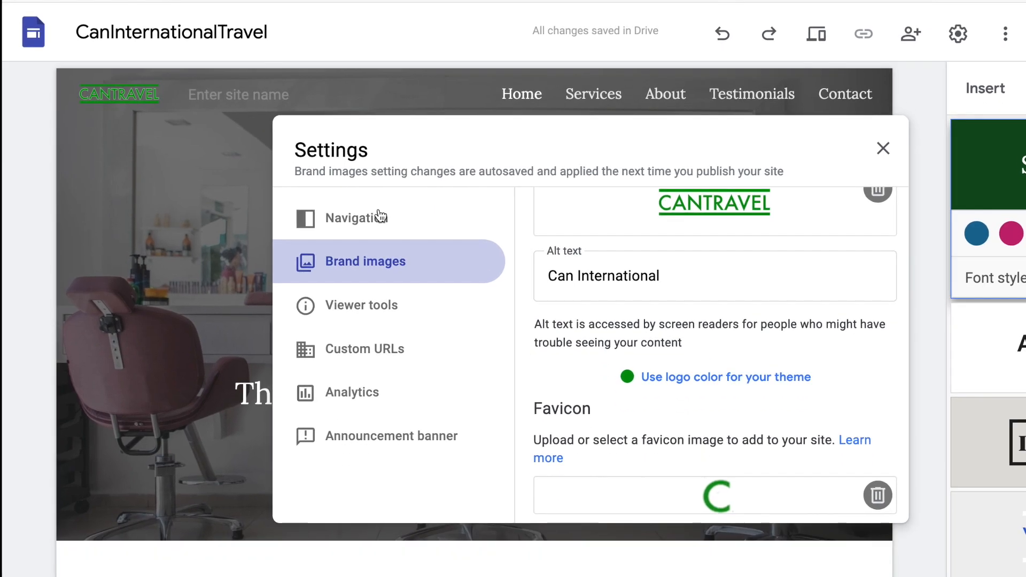
- Try Side navigation mode with White, then Black navigation colour
{"action": "left_click", "coordinate": [380, 273]}
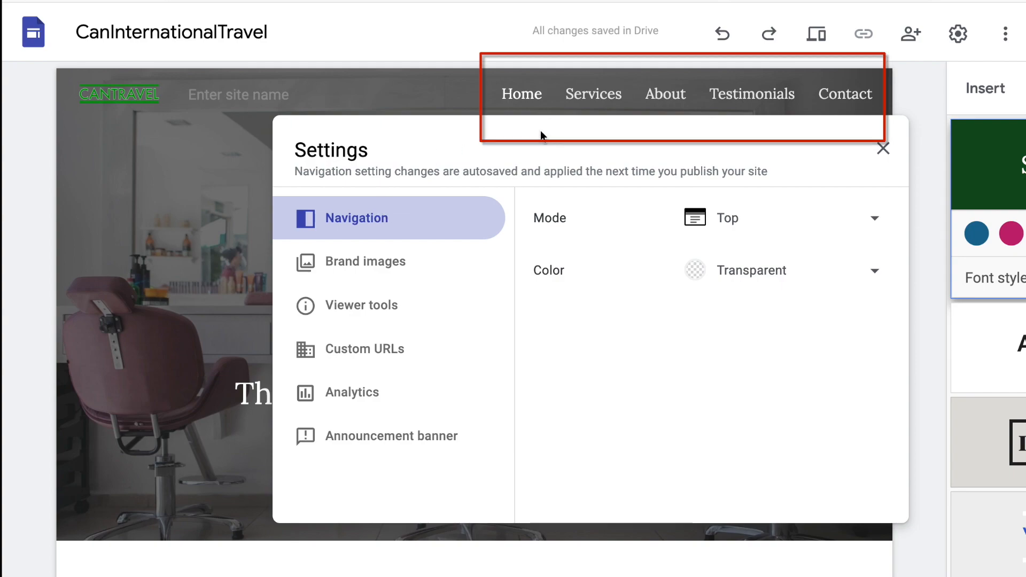
{"action": "left_click", "coordinate": [740, 228]}
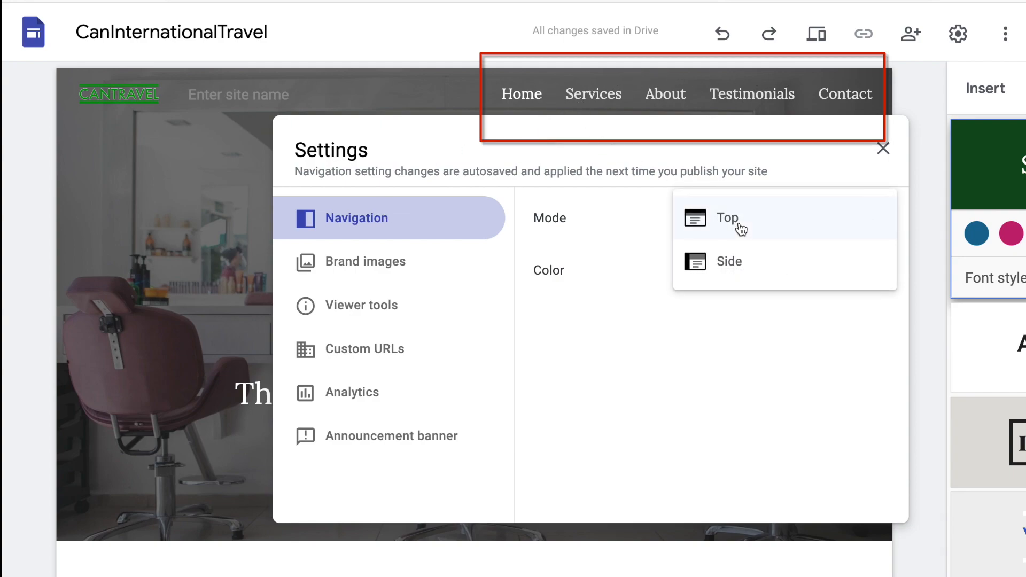
{"action": "left_click", "coordinate": [738, 263]}
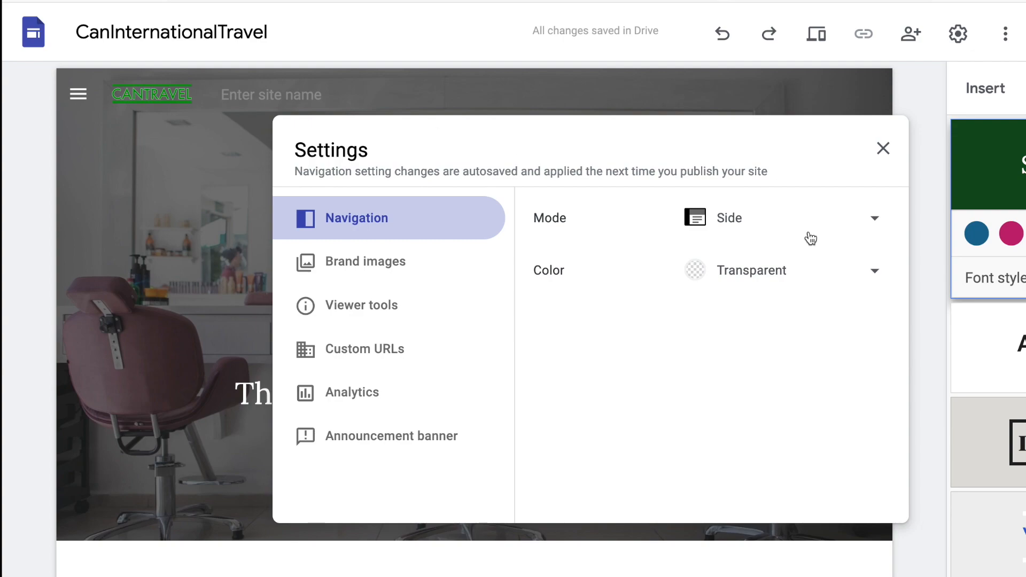
{"action": "left_click", "coordinate": [765, 274]}
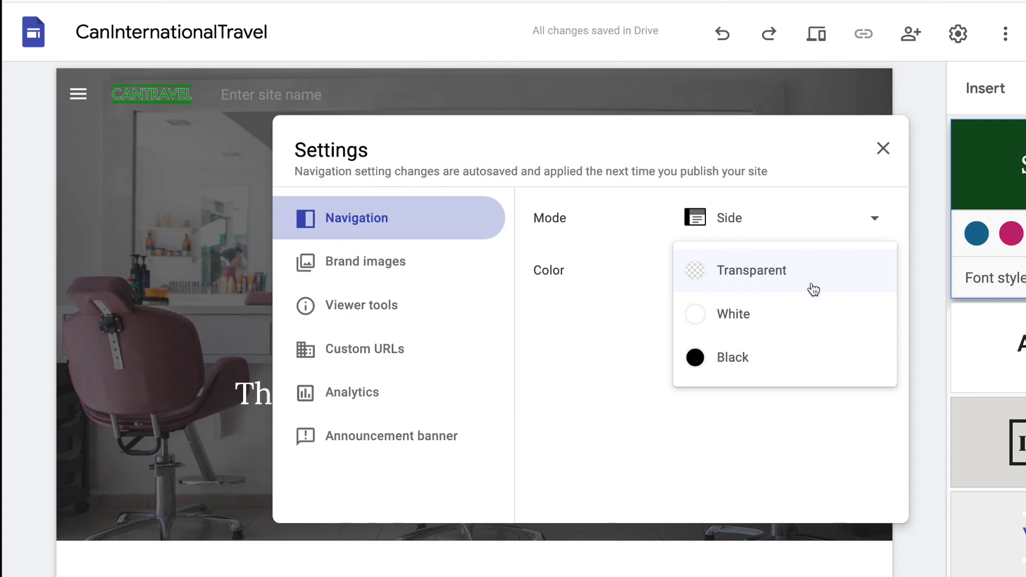
{"action": "left_click", "coordinate": [801, 314]}
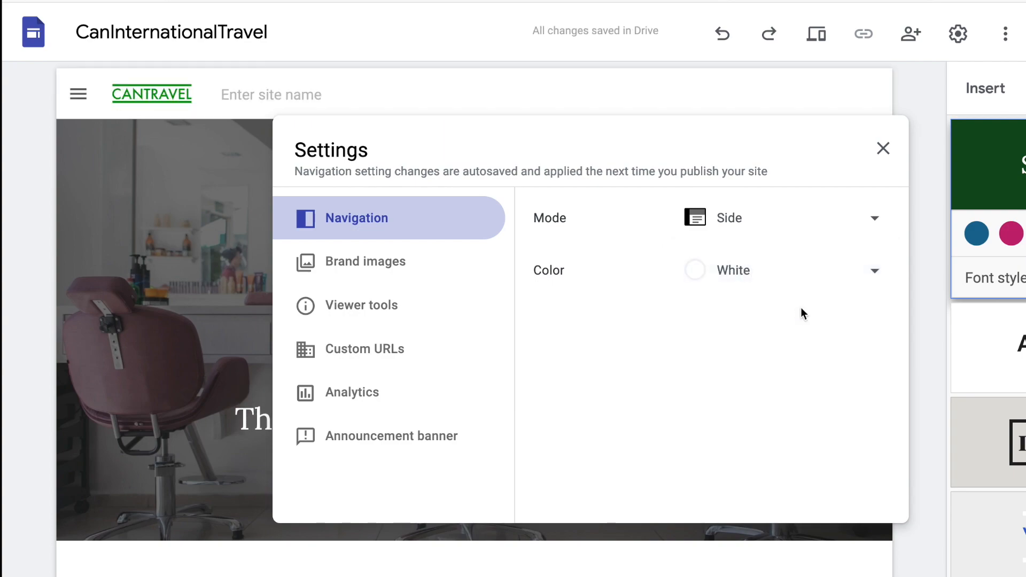
{"action": "left_click", "coordinate": [762, 273]}
{"action": "left_click", "coordinate": [768, 319]}
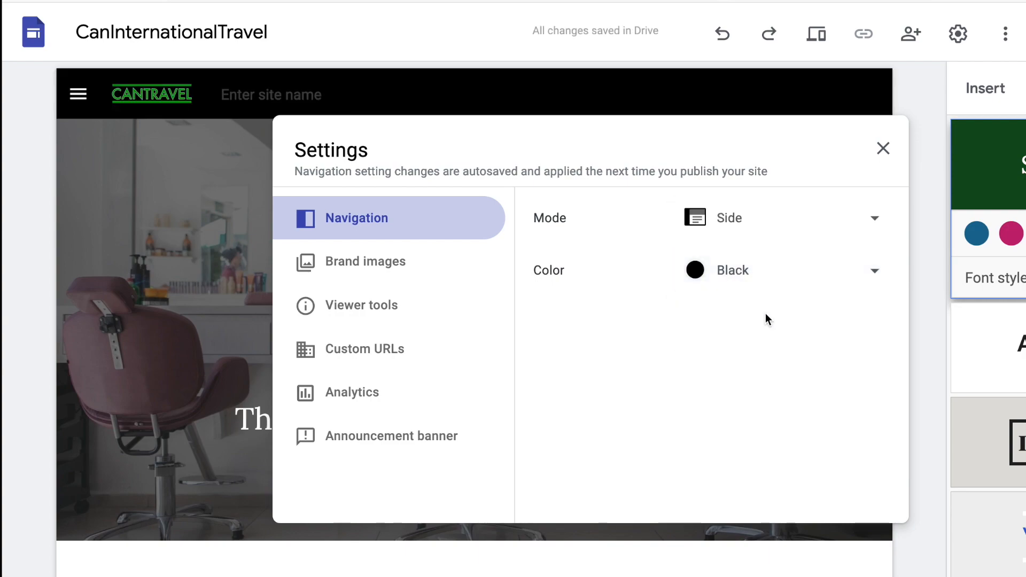
- Restore Transparent navigation colour and Top mode, then close Settings
{"action": "left_click", "coordinate": [753, 270]}
{"action": "left_click", "coordinate": [767, 184]}
{"action": "left_click", "coordinate": [736, 219]}
{"action": "left_click", "coordinate": [768, 174]}
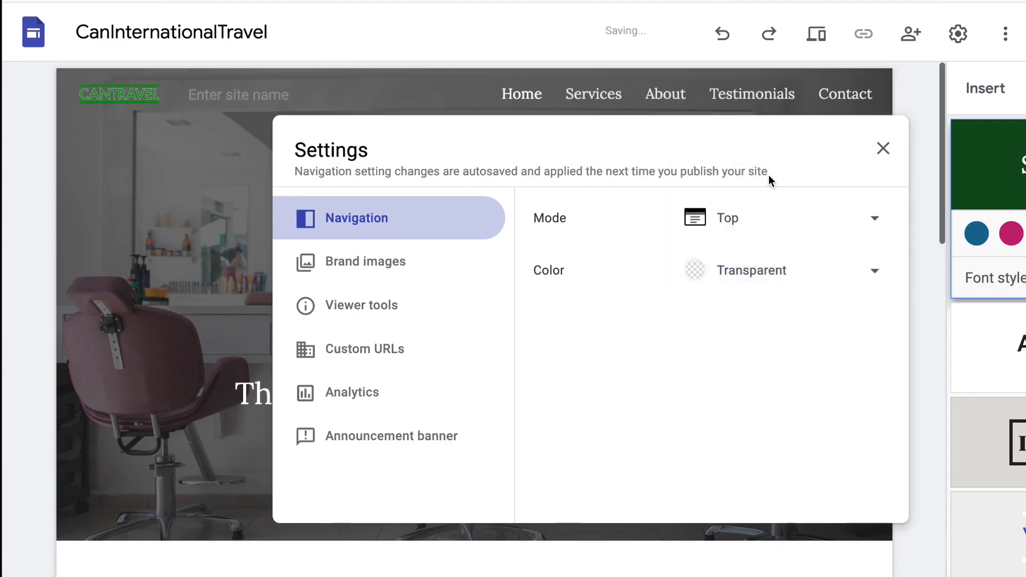
{"action": "left_click", "coordinate": [882, 149]}
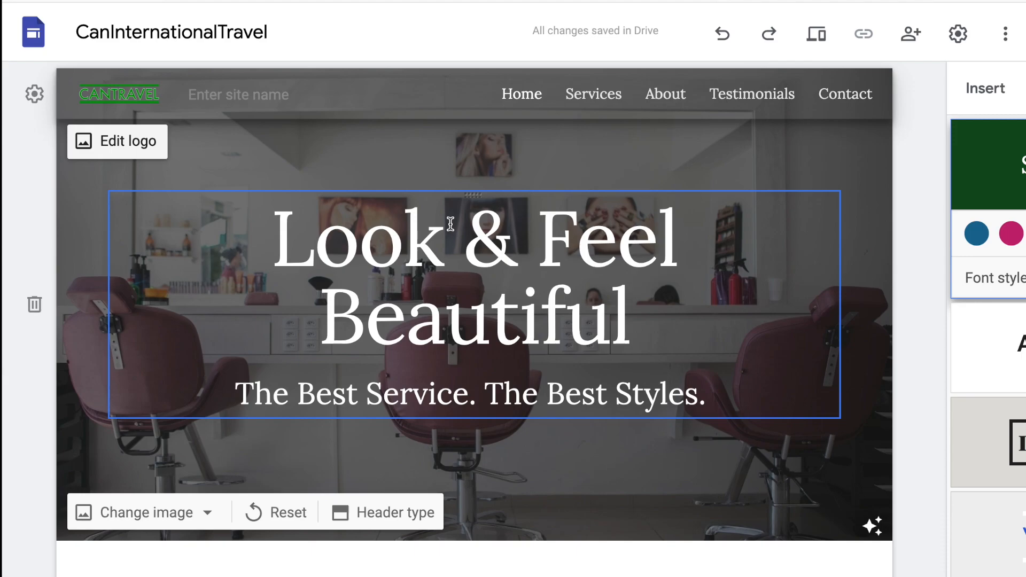
- Replace the hero title text with 'Adventure Awaits'
{"action": "left_click", "coordinate": [282, 248]}
{"action": "left_click_drag", "start_coordinate": [282, 248], "coordinate": [750, 315]}
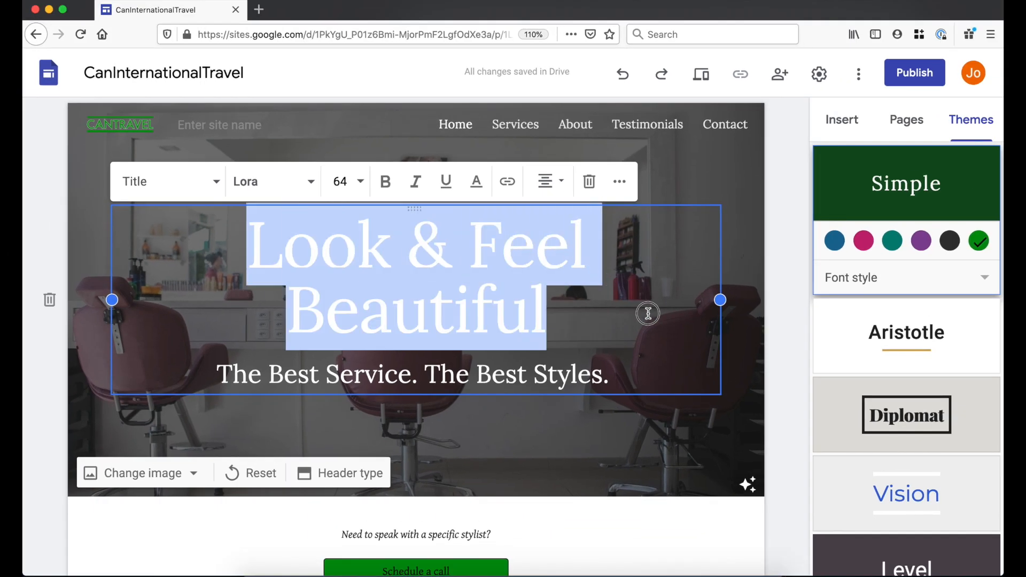
{"action": "type", "text": "Ad"}
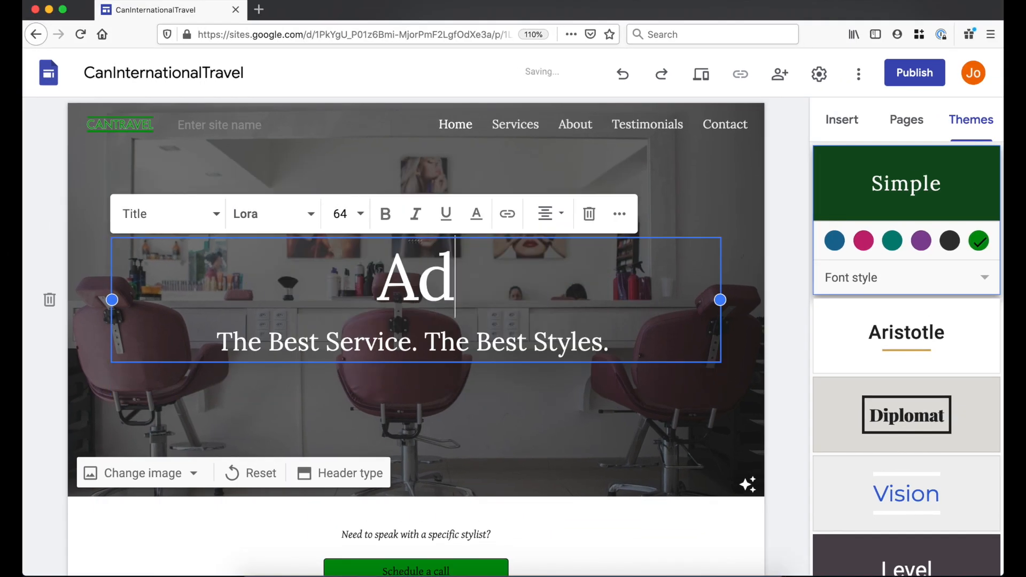
{"action": "type", "text": "venture Awaai"}
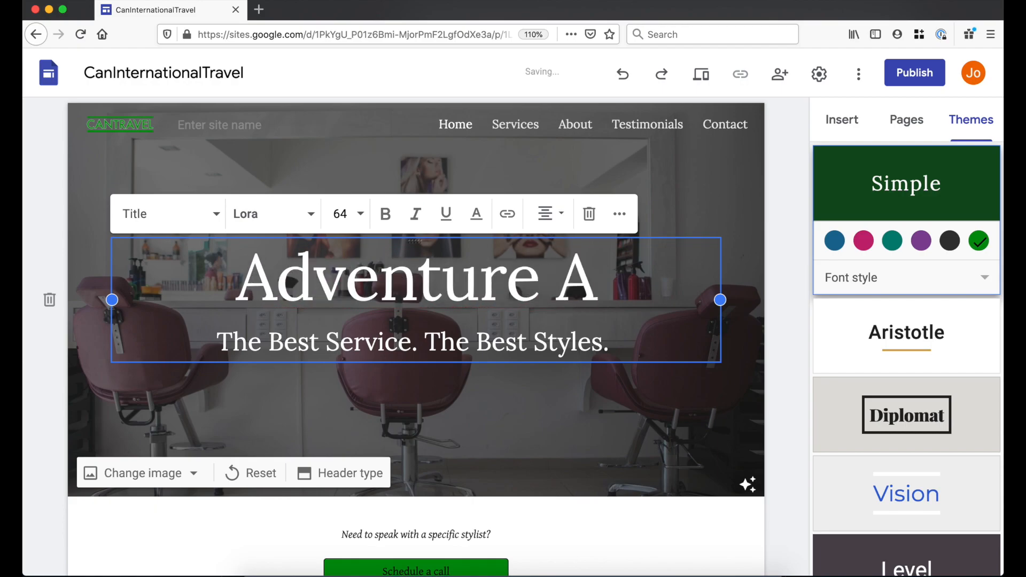
{"action": "key", "text": "BackSpace"}
{"action": "key", "text": "BackSpace"}
{"action": "type", "text": "its"}
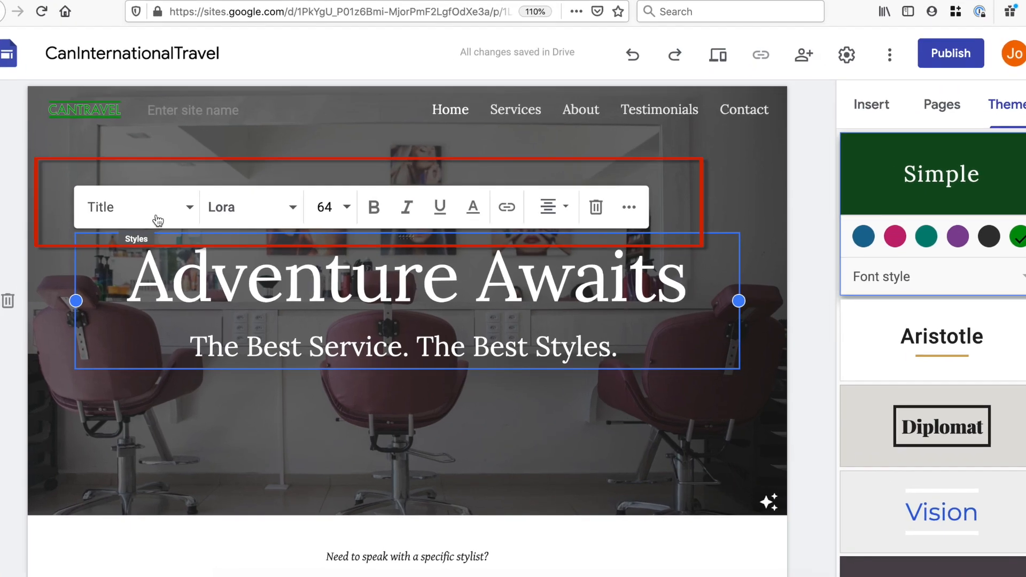
- Try Heading style on the title, then restore Title style and view the fonts
{"action": "left_click", "coordinate": [164, 213]}
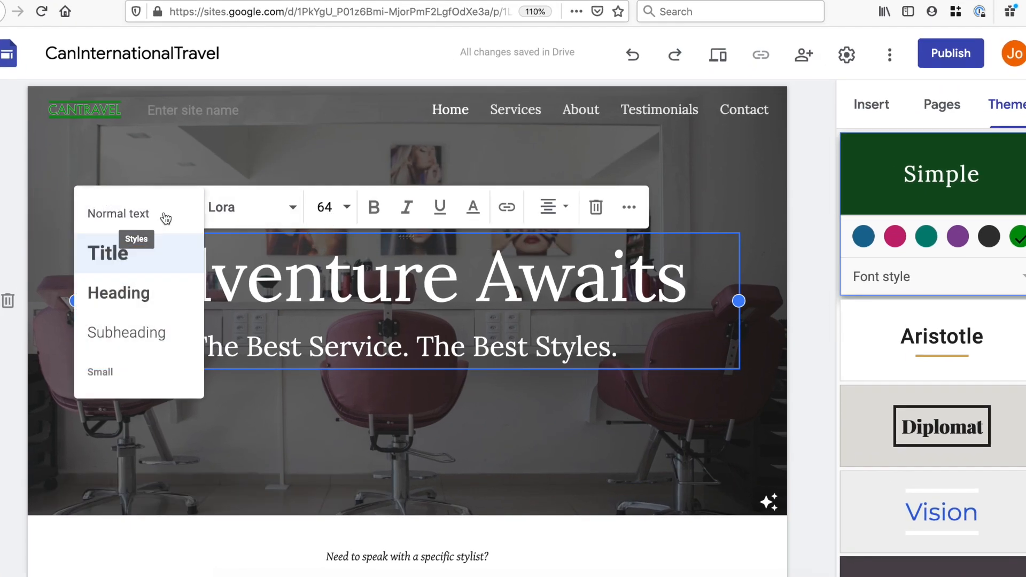
{"action": "left_click", "coordinate": [139, 295]}
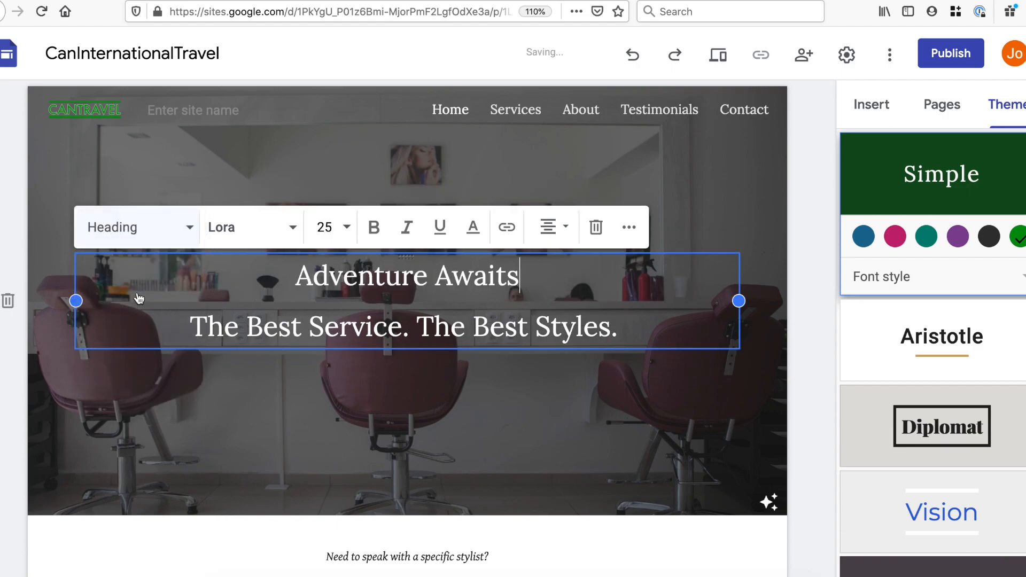
{"action": "left_click", "coordinate": [162, 227]}
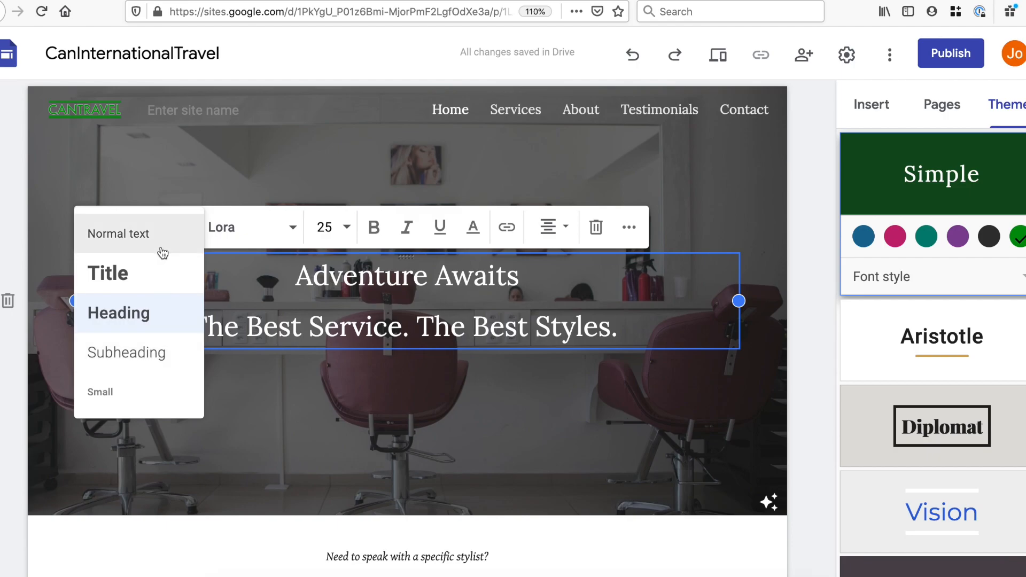
{"action": "left_click", "coordinate": [151, 273]}
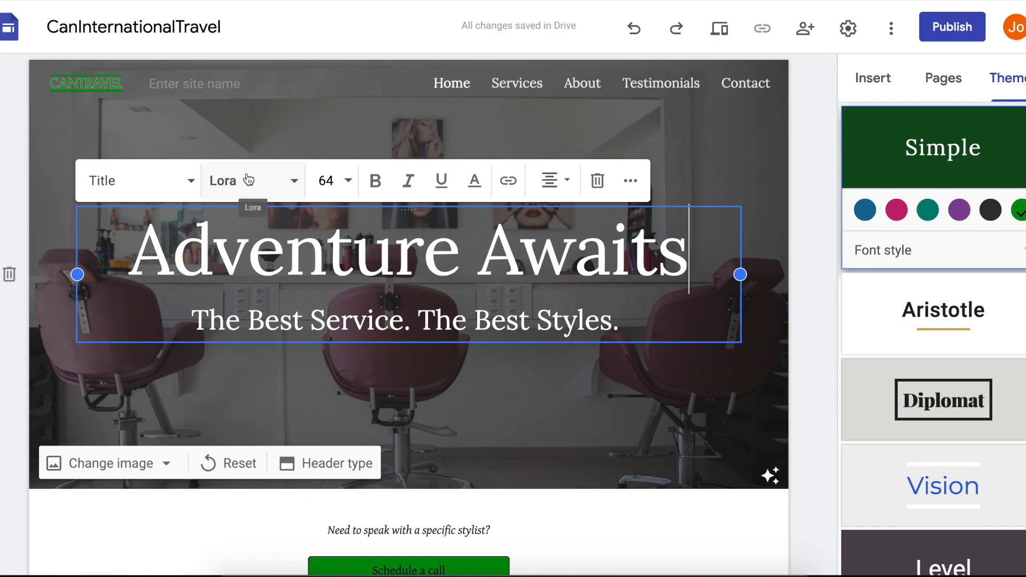
{"action": "left_click", "coordinate": [249, 180]}
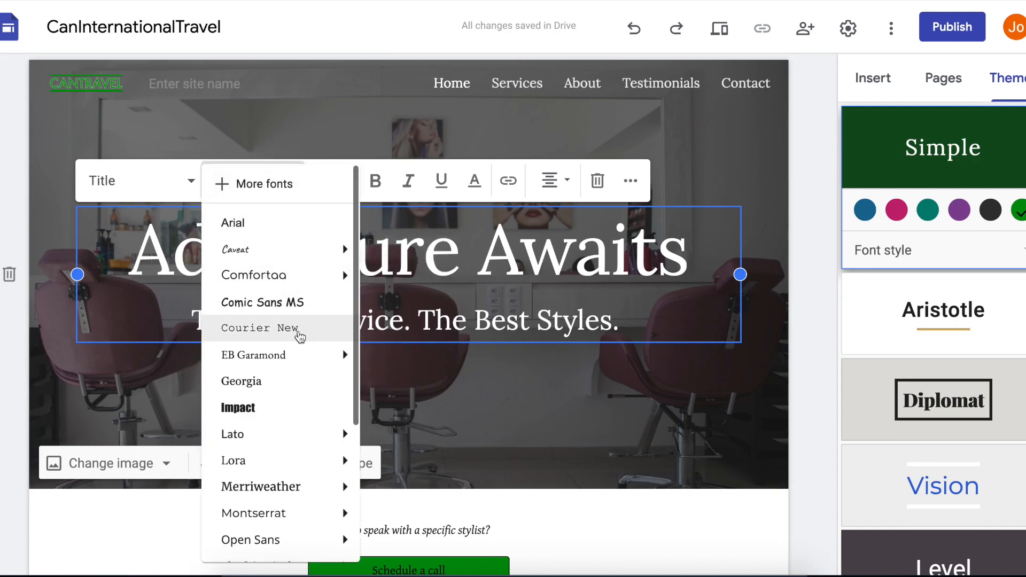
{"action": "scroll", "coordinate": [299, 334], "scroll_direction": "down", "scroll_amount": 5}
{"action": "scroll", "coordinate": [300, 336], "scroll_direction": "up", "scroll_amount": 5}
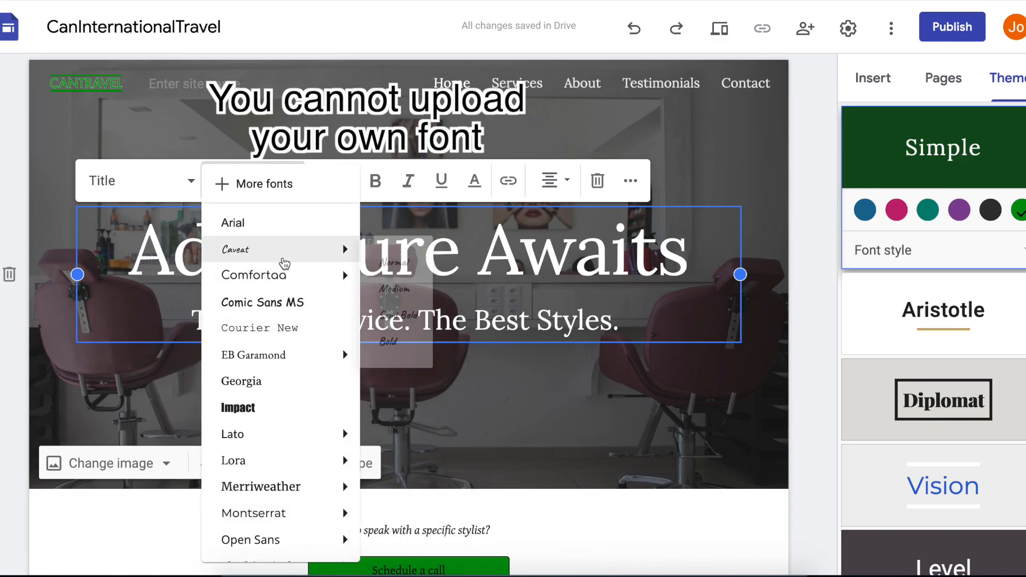
{"action": "left_click", "coordinate": [278, 184]}
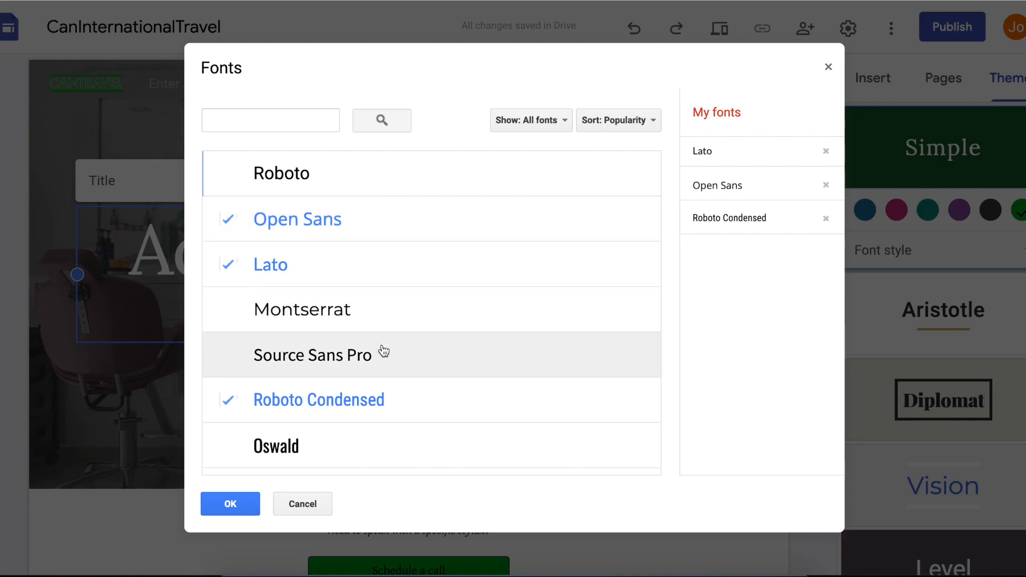
{"action": "scroll", "coordinate": [383, 350], "scroll_direction": "down", "scroll_amount": 6}
{"action": "left_click", "coordinate": [365, 199]}
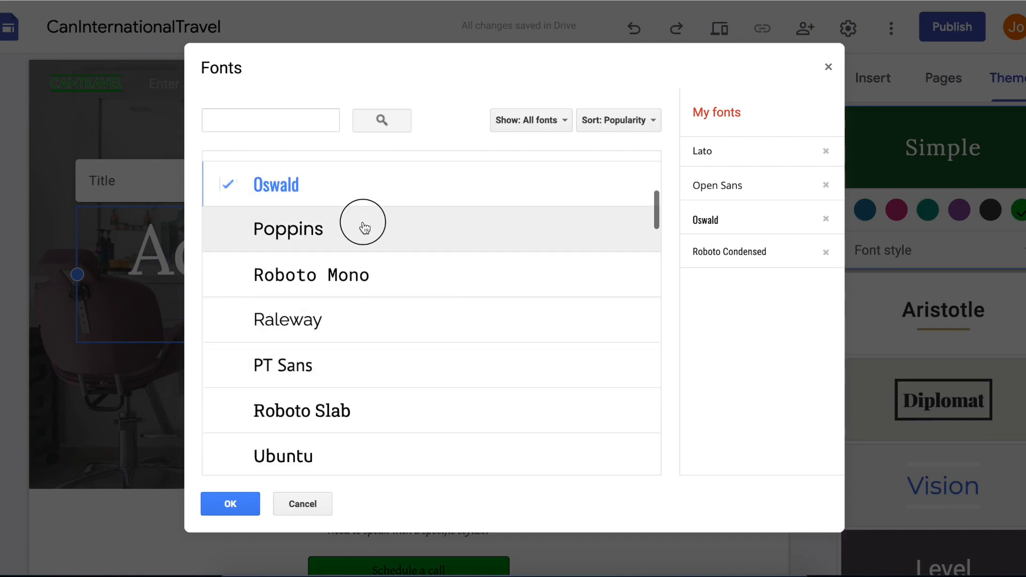
{"action": "left_click", "coordinate": [361, 224]}
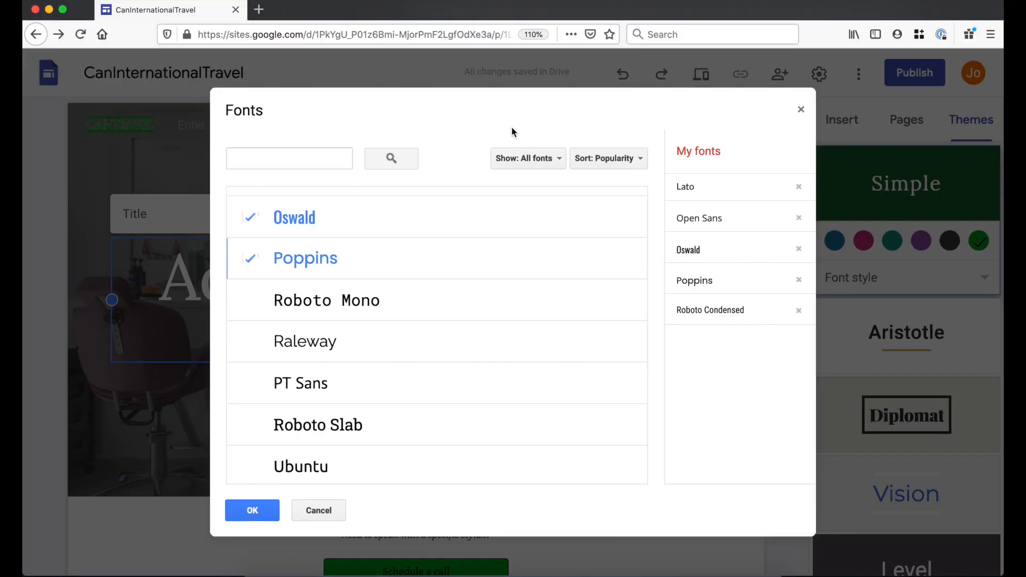
{"action": "left_click", "coordinate": [634, 158]}
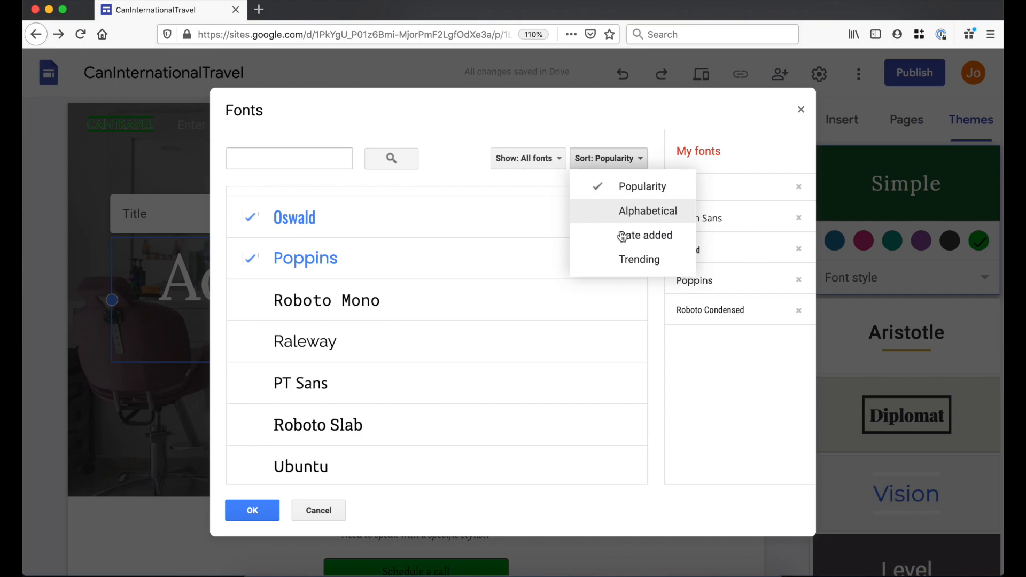
{"action": "left_click", "coordinate": [632, 261]}
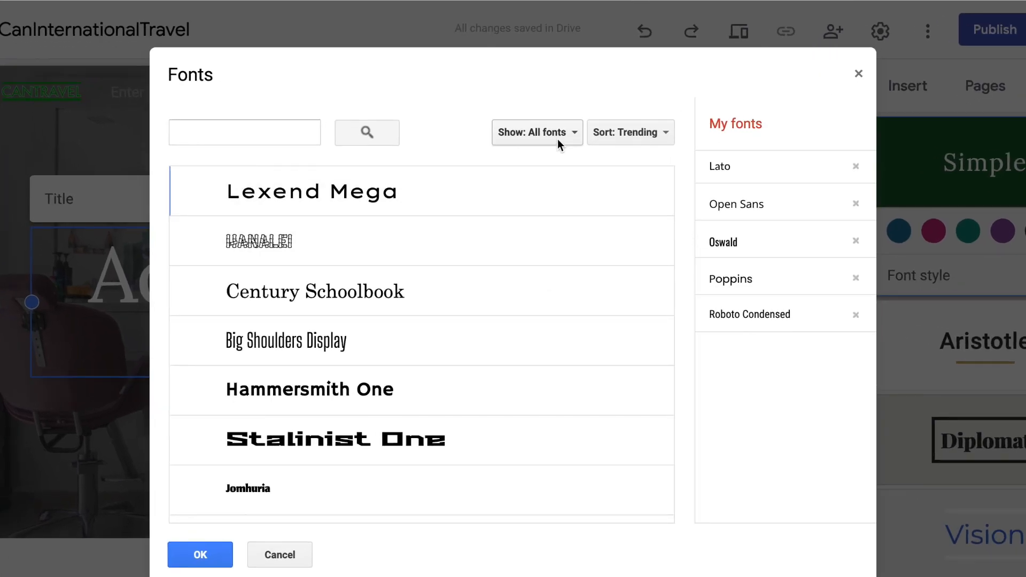
{"action": "left_click", "coordinate": [537, 156]}
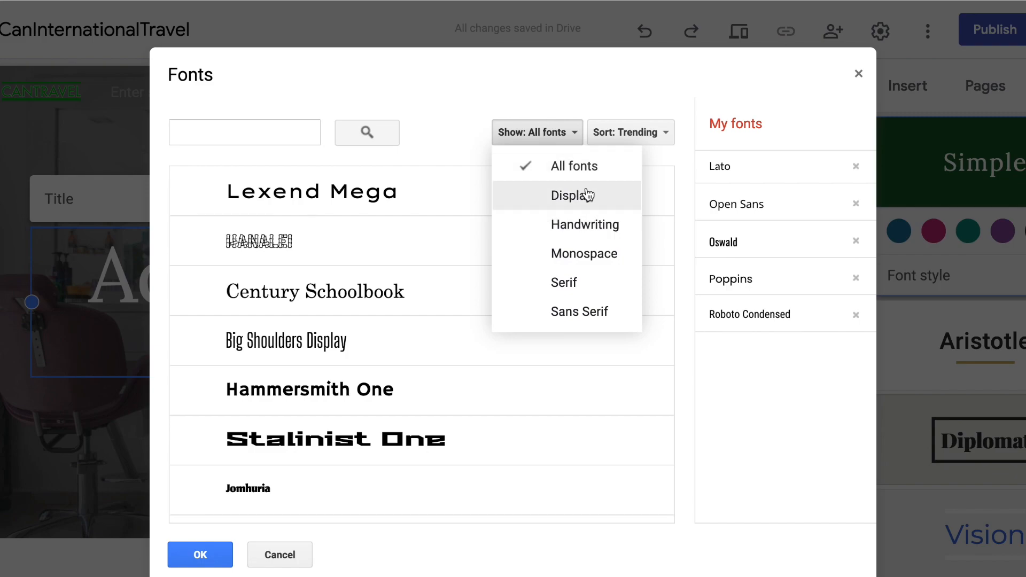
{"action": "left_click", "coordinate": [601, 218]}
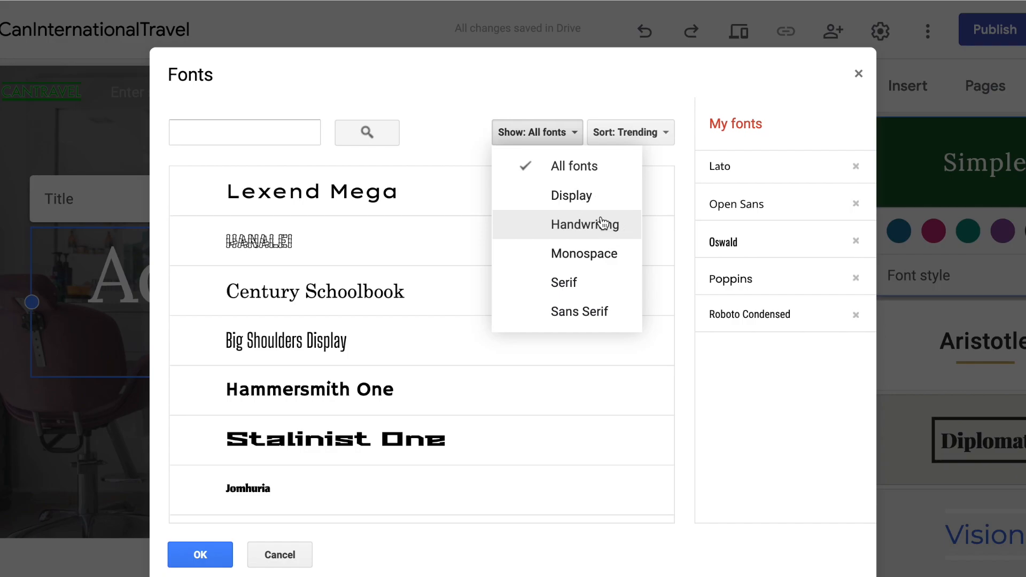
{"action": "left_click", "coordinate": [559, 132]}
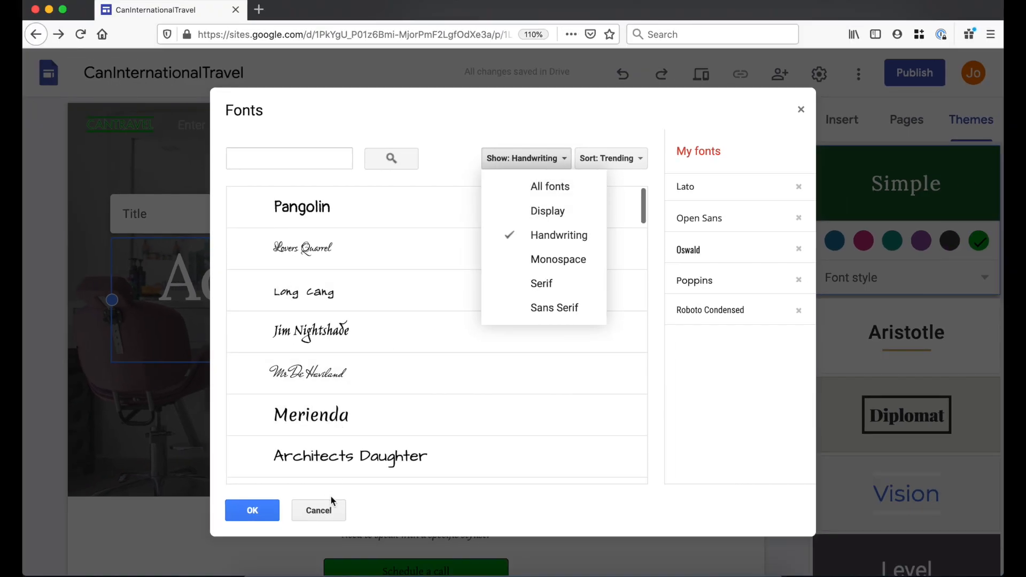
{"action": "left_click", "coordinate": [318, 510]}
{"action": "left_click", "coordinate": [340, 214]}
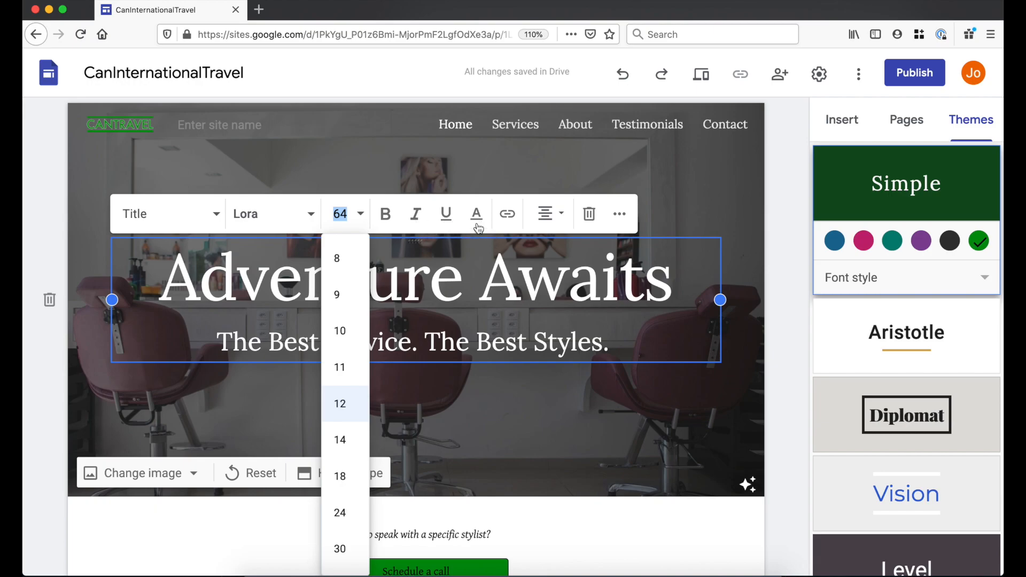
{"action": "left_click", "coordinate": [484, 278]}
{"action": "left_click_drag", "start_coordinate": [163, 282], "coordinate": [672, 284]}
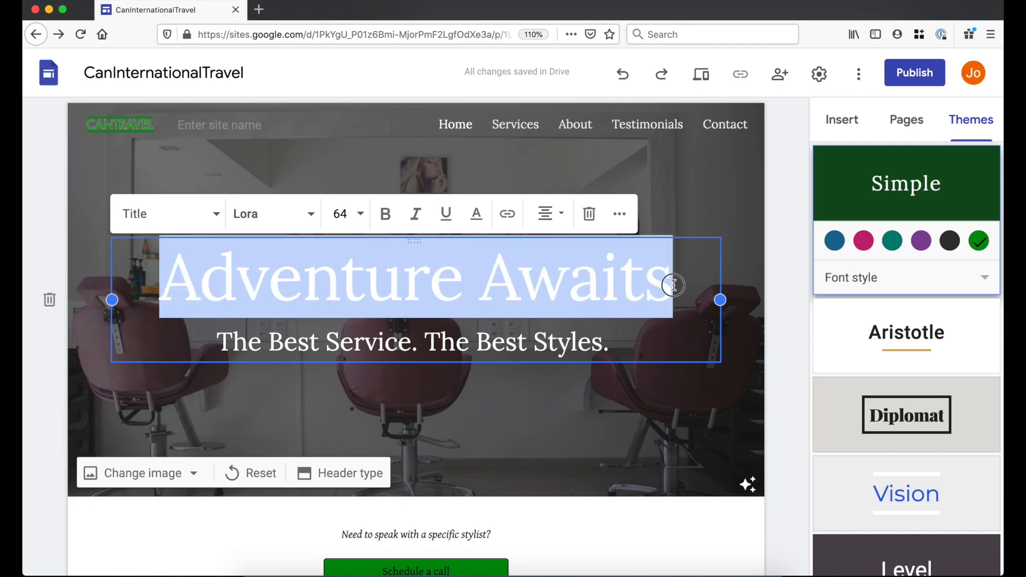
{"action": "left_click", "coordinate": [508, 216]}
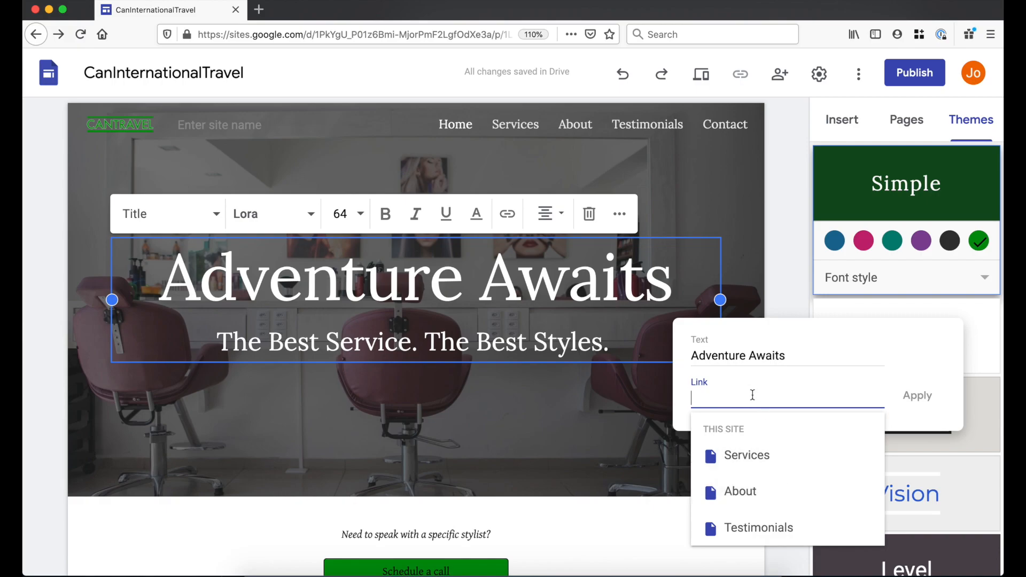
{"action": "type", "text": "https://www.google.com"}
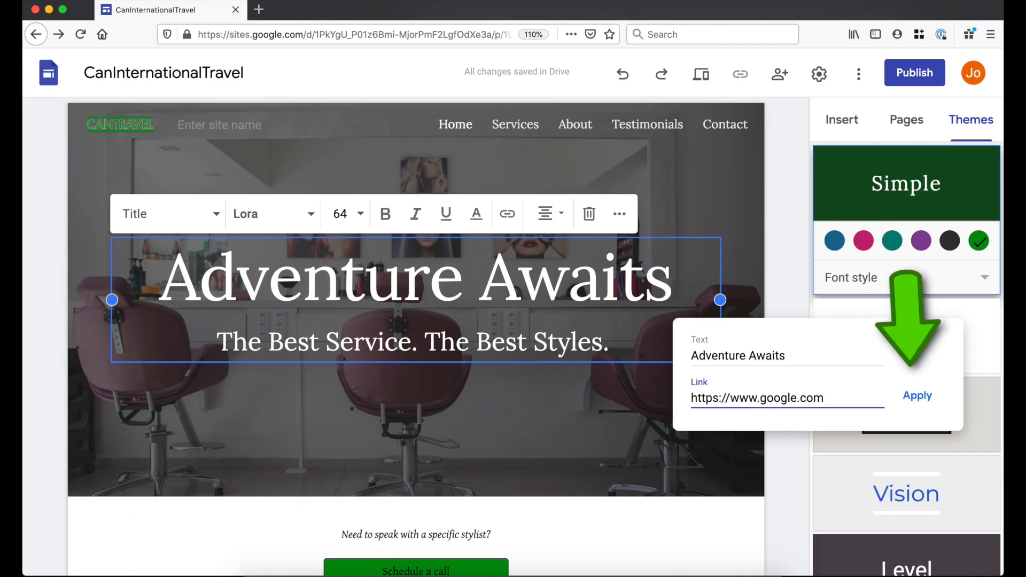
{"action": "key", "text": "super+a"}
{"action": "key", "text": "BackSpace"}
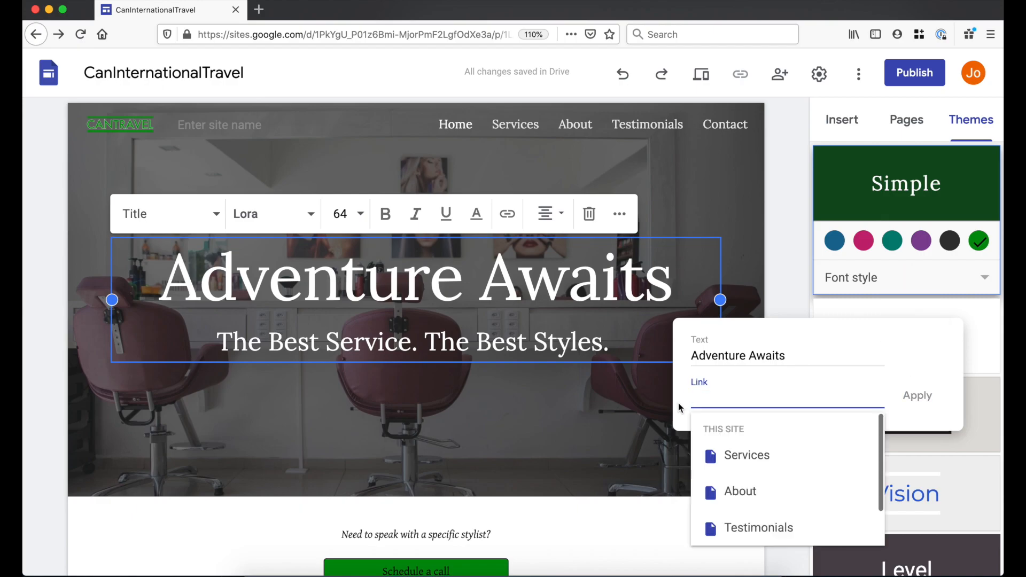
{"action": "left_click", "coordinate": [622, 403]}
- Check the title's alignment and line spacing options, leaving them unchanged
{"action": "triple_click", "coordinate": [531, 284]}
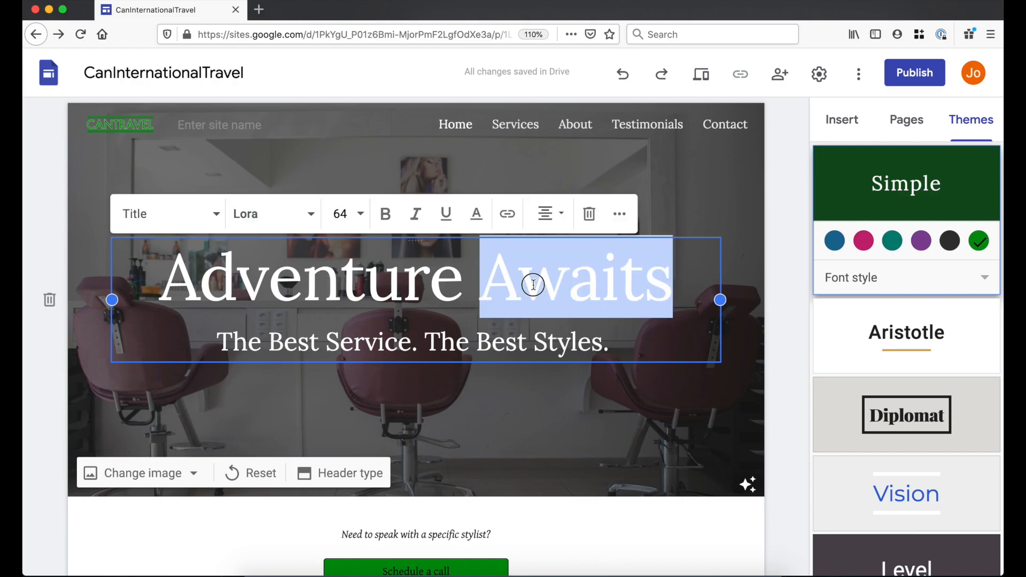
{"action": "left_click", "coordinate": [546, 219]}
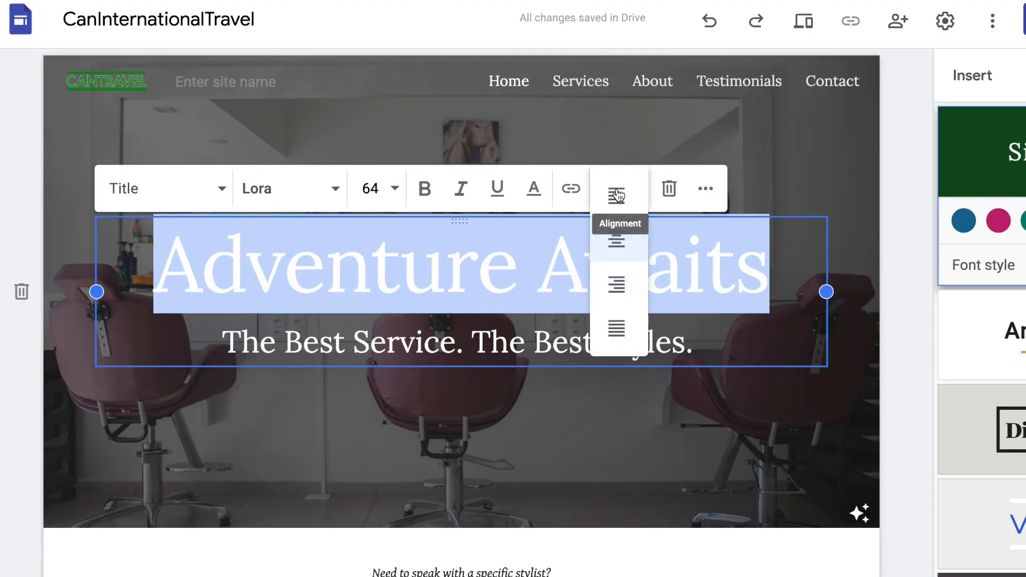
{"action": "left_click", "coordinate": [617, 195]}
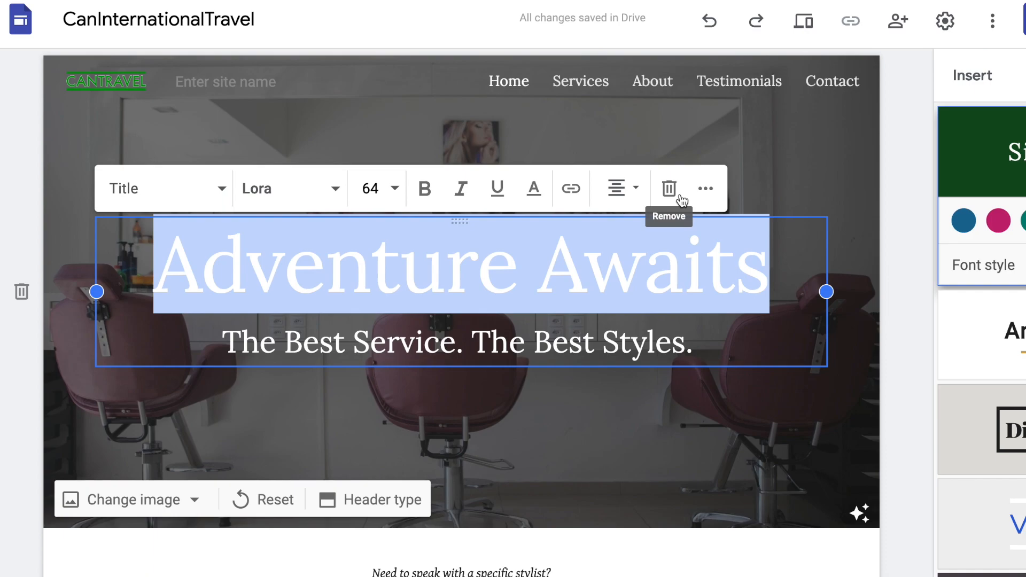
{"action": "left_click", "coordinate": [704, 189]}
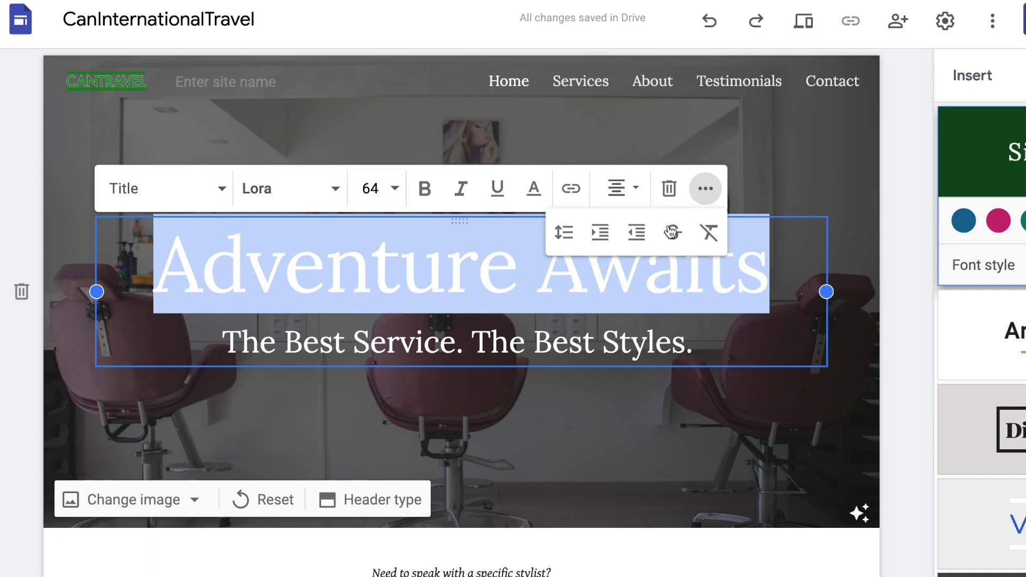
{"action": "left_click", "coordinate": [566, 241]}
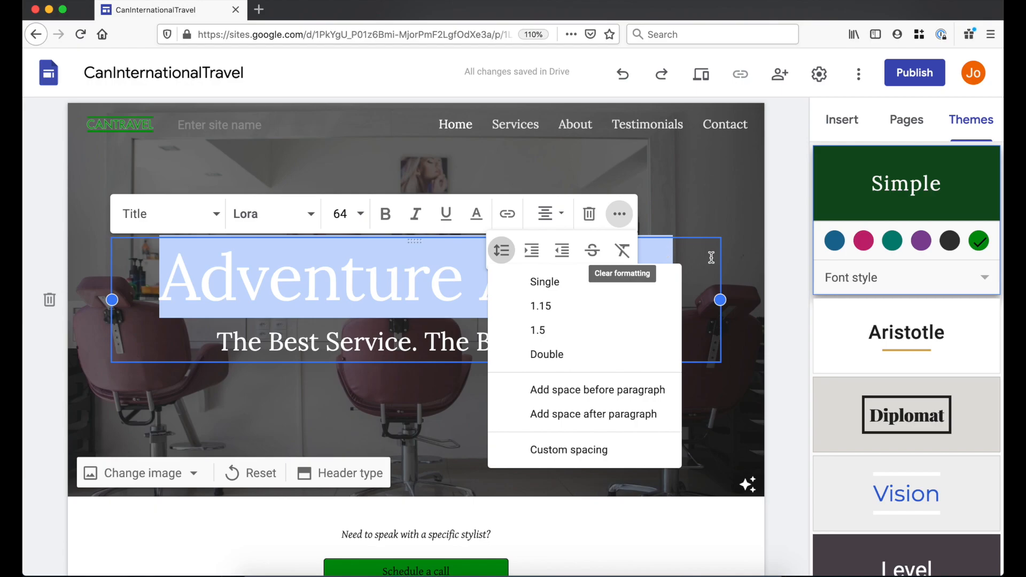
{"action": "left_click", "coordinate": [816, 241]}
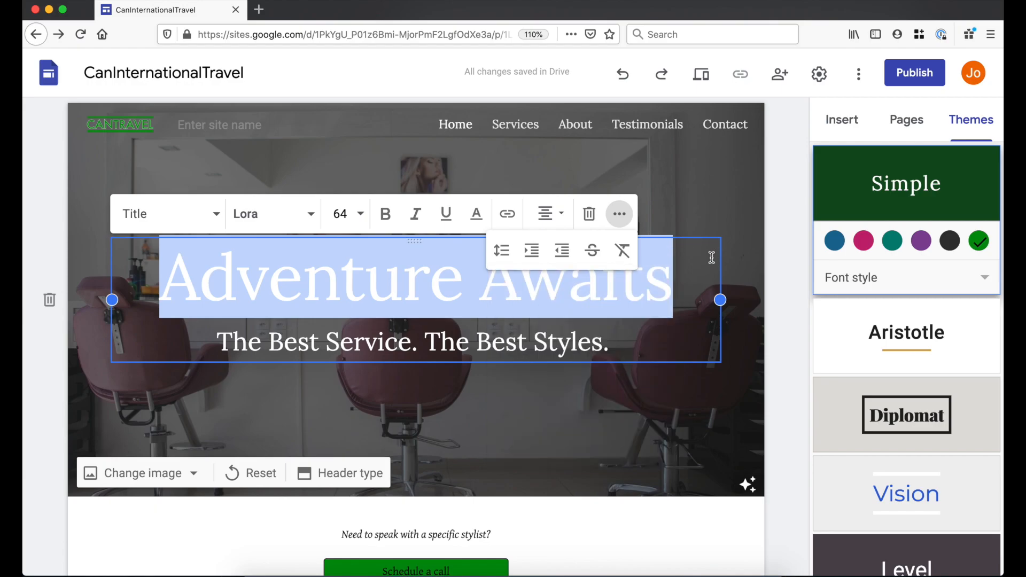
- Delete the subtitle line 'The Best Service. The Best Styles.'
{"action": "left_click", "coordinate": [634, 353]}
{"action": "left_click_drag", "start_coordinate": [630, 344], "coordinate": [200, 347]}
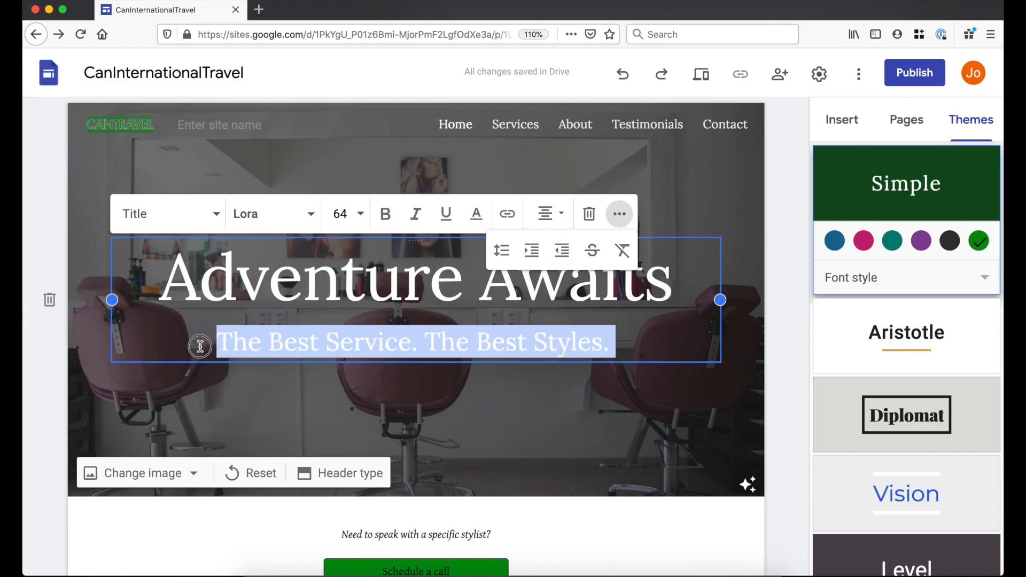
{"action": "key", "text": "BackSpace"}
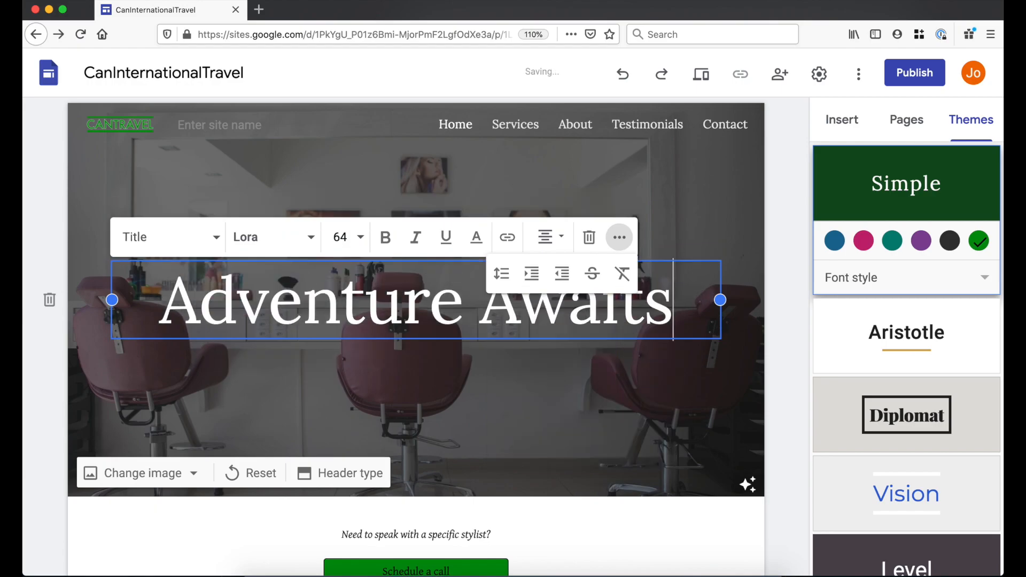
{"action": "left_click", "coordinate": [277, 371]}
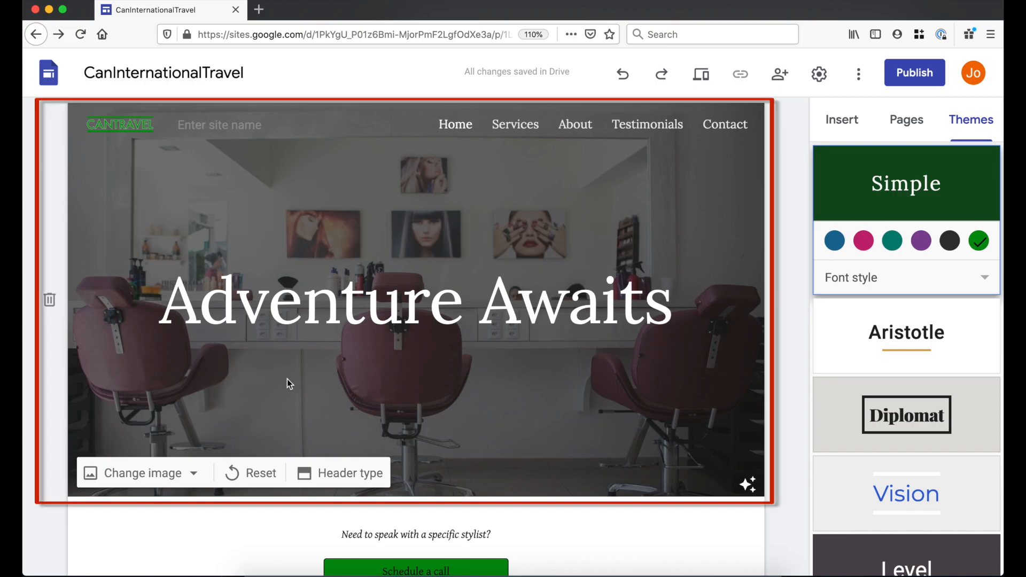
- Try Cover, Large banner and Title only header types, then settle on Banner
{"action": "left_click", "coordinate": [354, 474]}
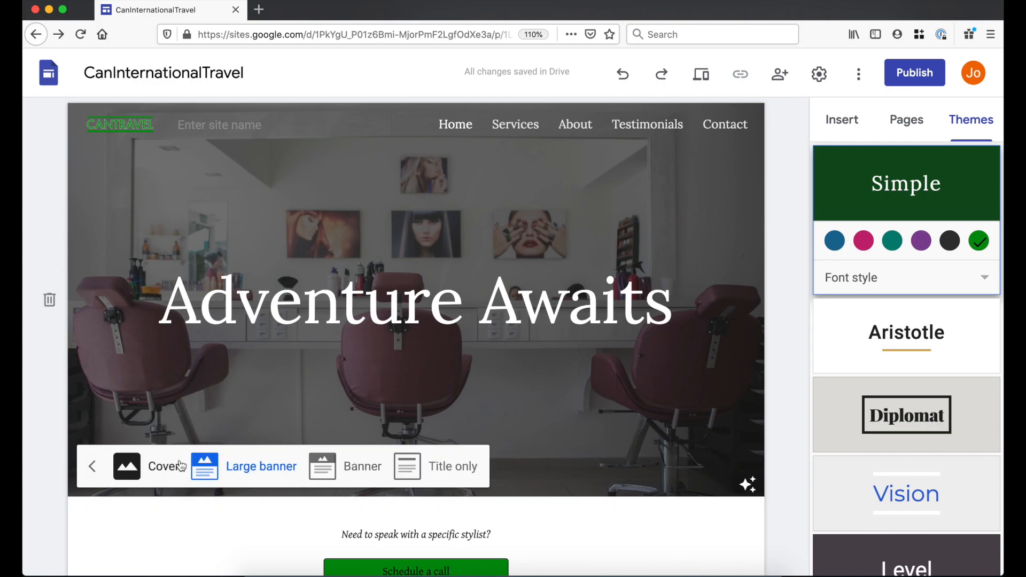
{"action": "left_click", "coordinate": [155, 466]}
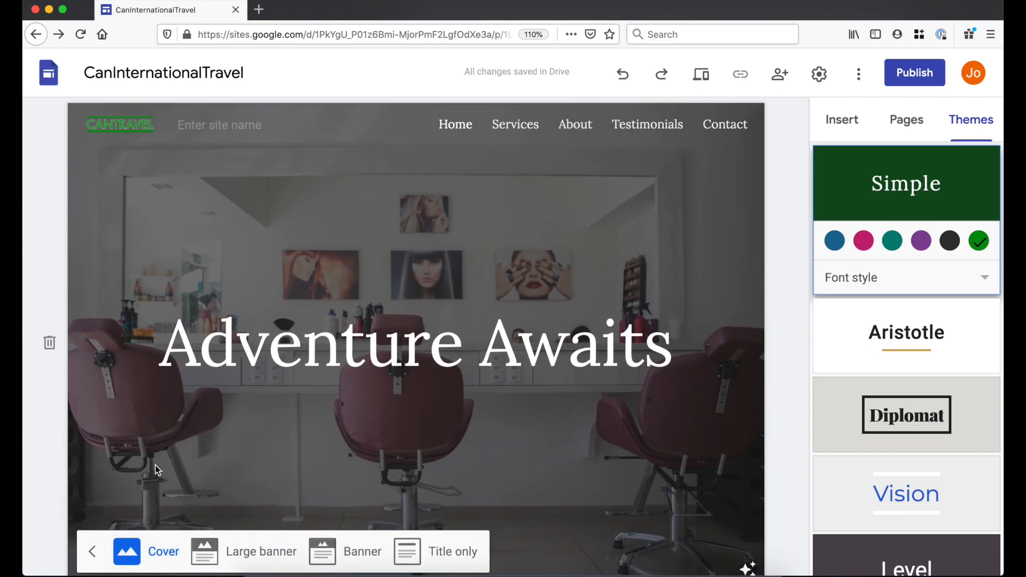
{"action": "left_click", "coordinate": [261, 551]}
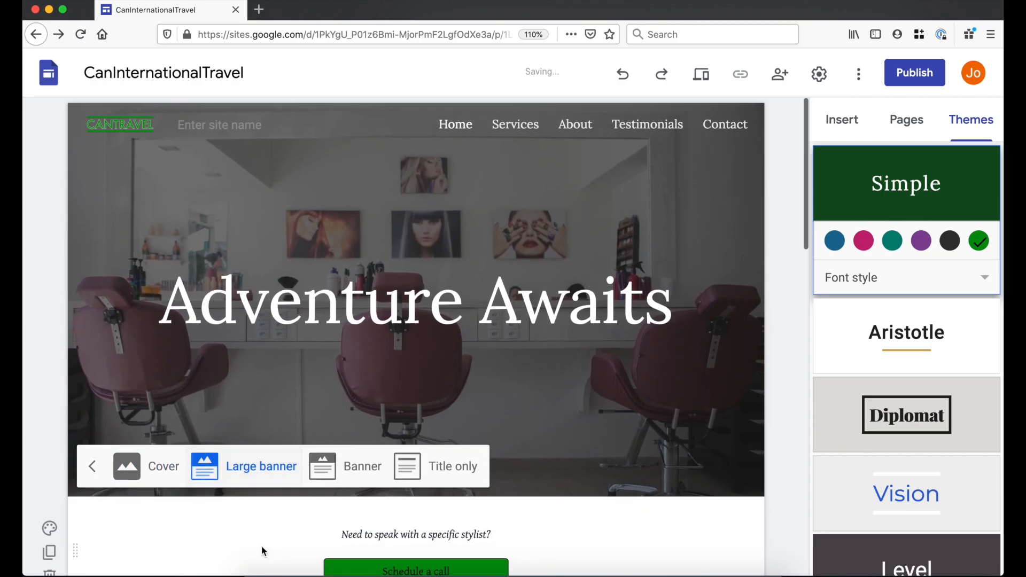
{"action": "left_click", "coordinate": [345, 467]}
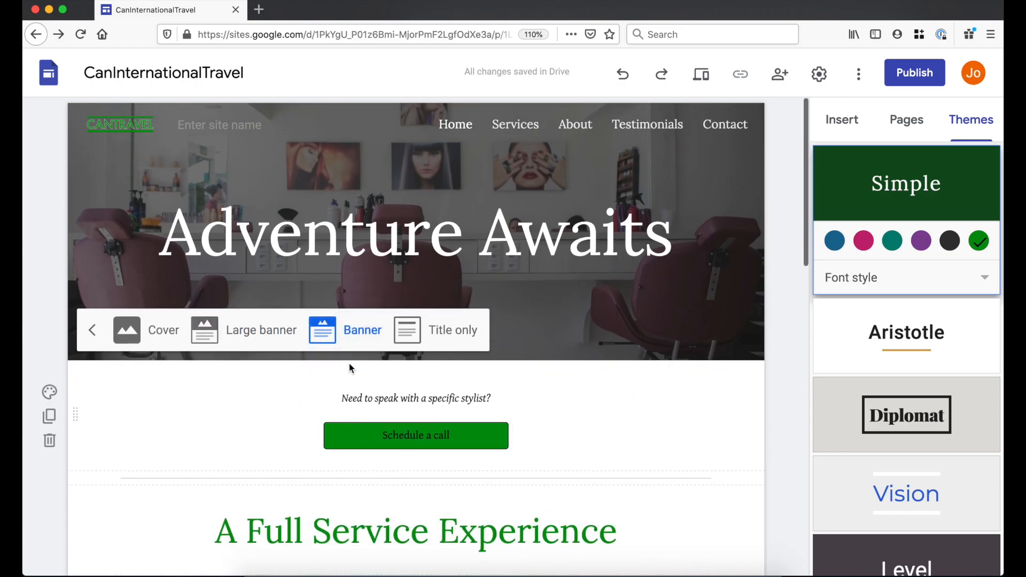
{"action": "left_click", "coordinate": [435, 329]}
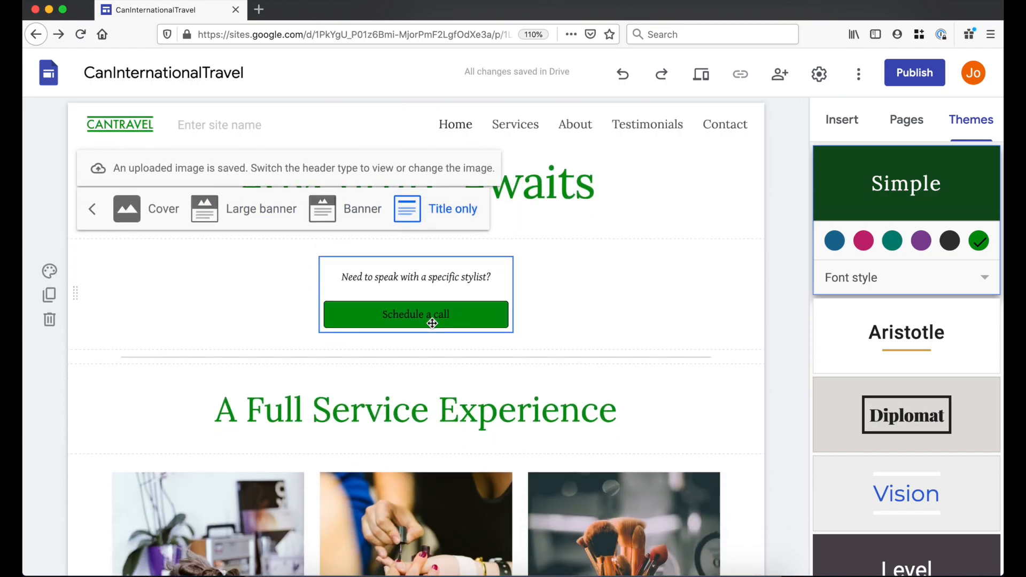
{"action": "left_click", "coordinate": [363, 211]}
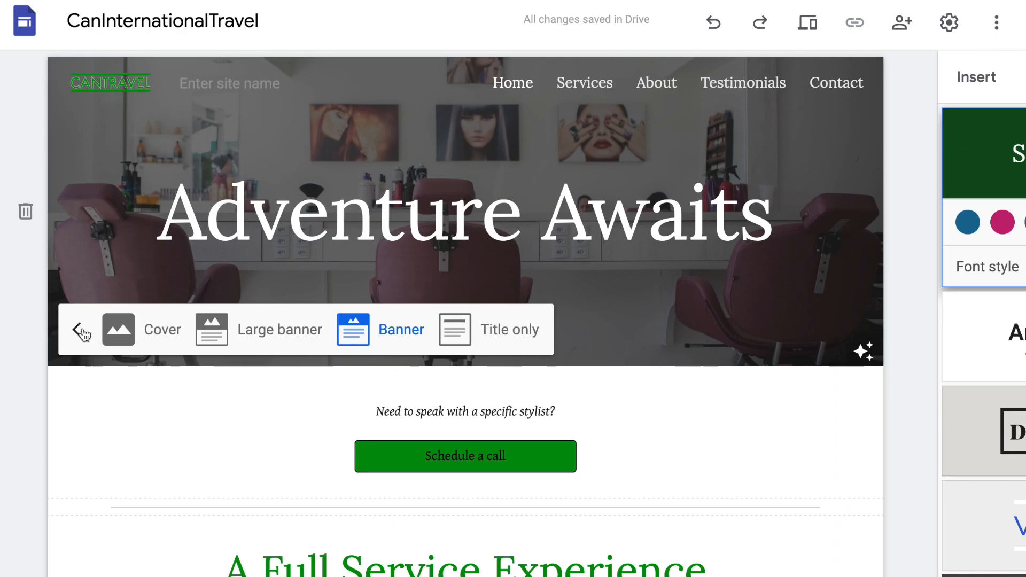
{"action": "left_click", "coordinate": [93, 331]}
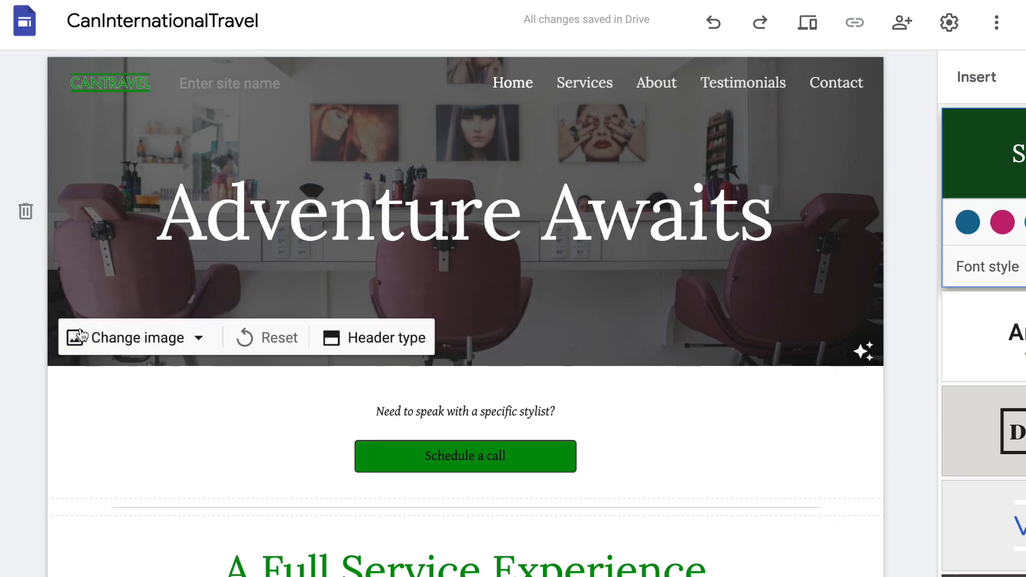
- Open the header image picker, browse the Gallery, and switch to the By URL tab
{"action": "left_click", "coordinate": [172, 339]}
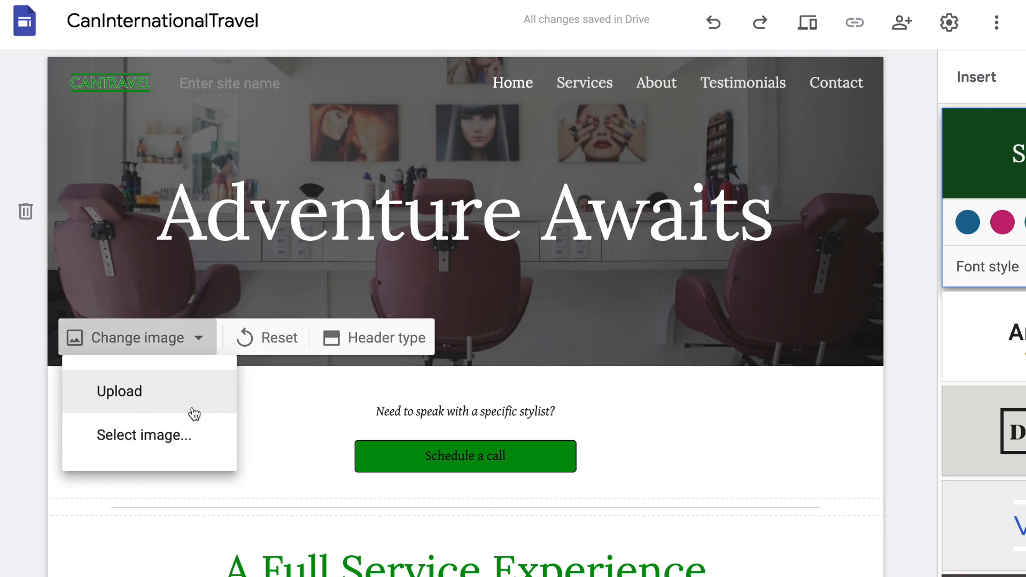
{"action": "left_click", "coordinate": [196, 440]}
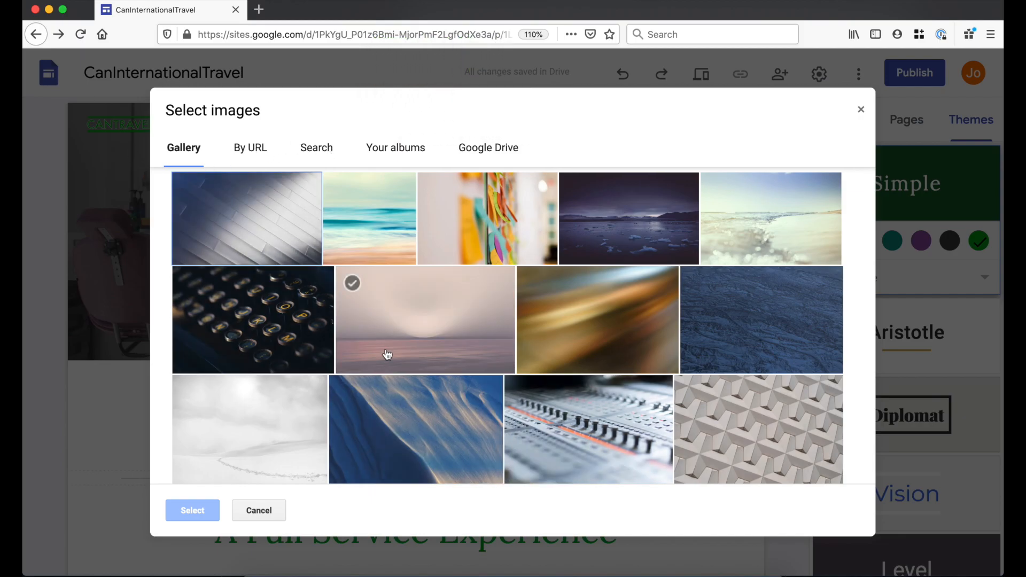
{"action": "scroll", "coordinate": [233, 334], "scroll_direction": "down", "scroll_amount": 8}
{"action": "scroll", "coordinate": [235, 334], "scroll_direction": "up", "scroll_amount": 8}
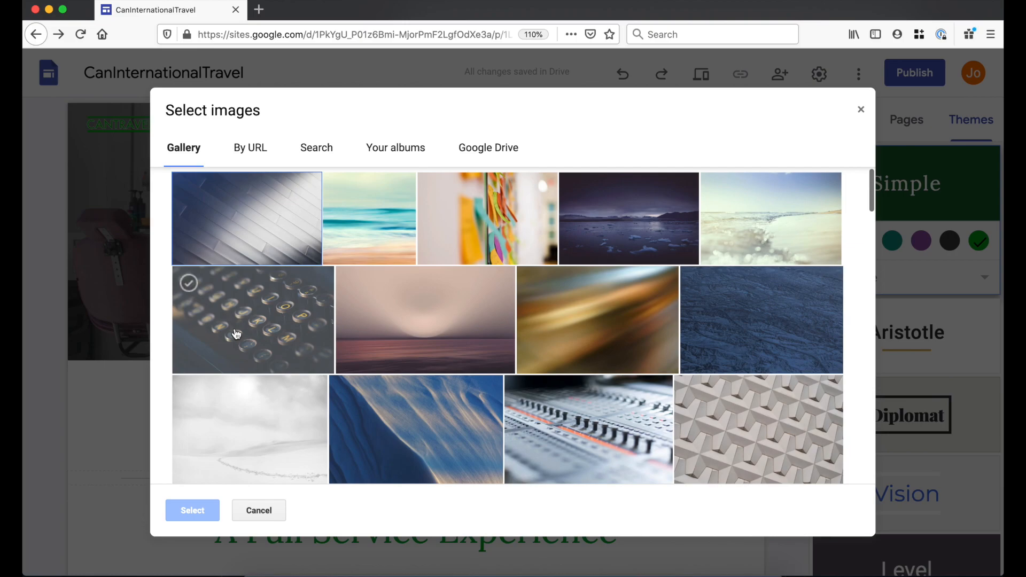
{"action": "left_click", "coordinate": [244, 147]}
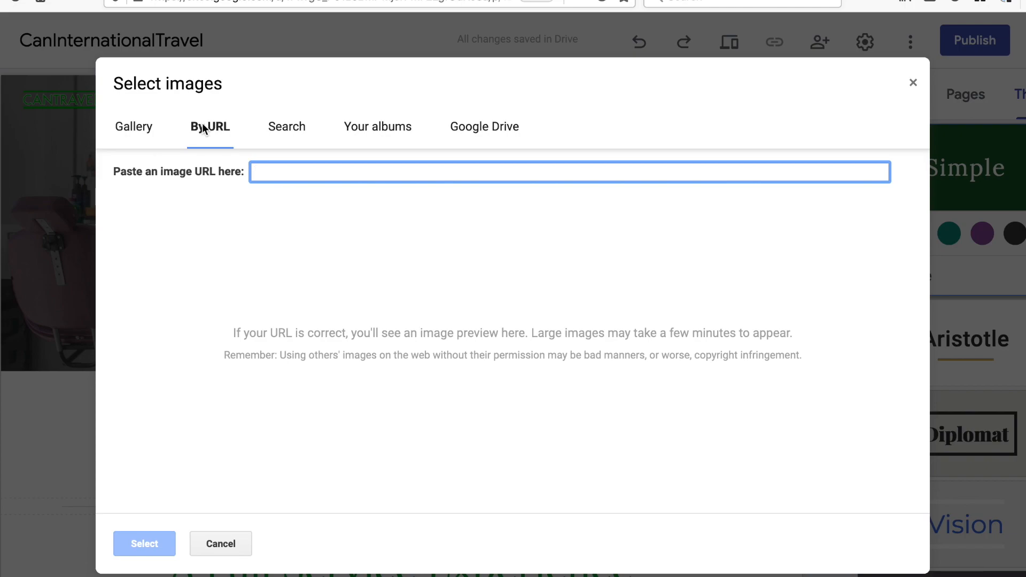
- Search the web for 'travel' images, filter to green photos, and pick a mountain valley photo
{"action": "left_click", "coordinate": [284, 127]}
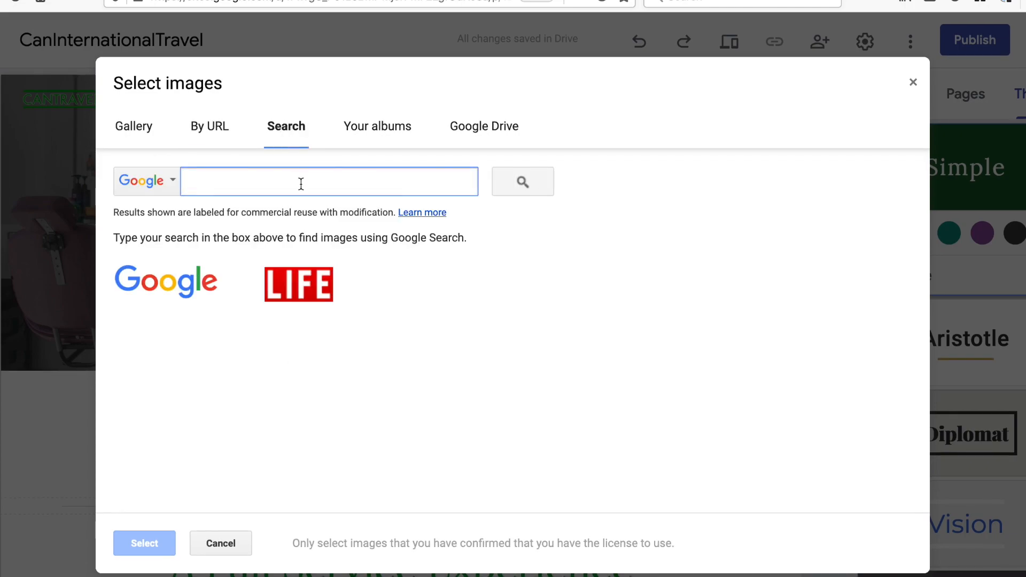
{"action": "type", "text": "travel"}
{"action": "key", "text": "Return"}
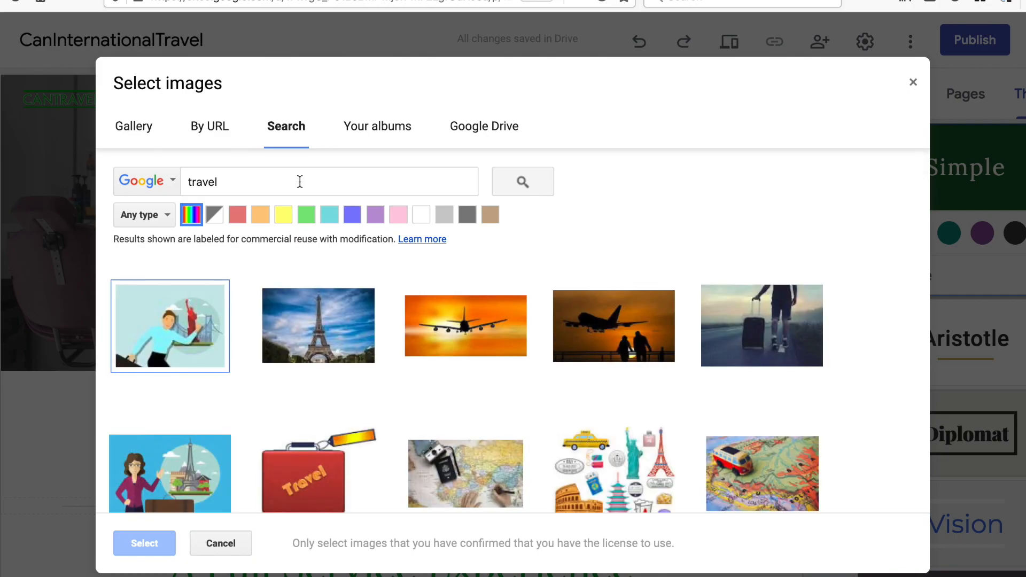
{"action": "left_click", "coordinate": [308, 217]}
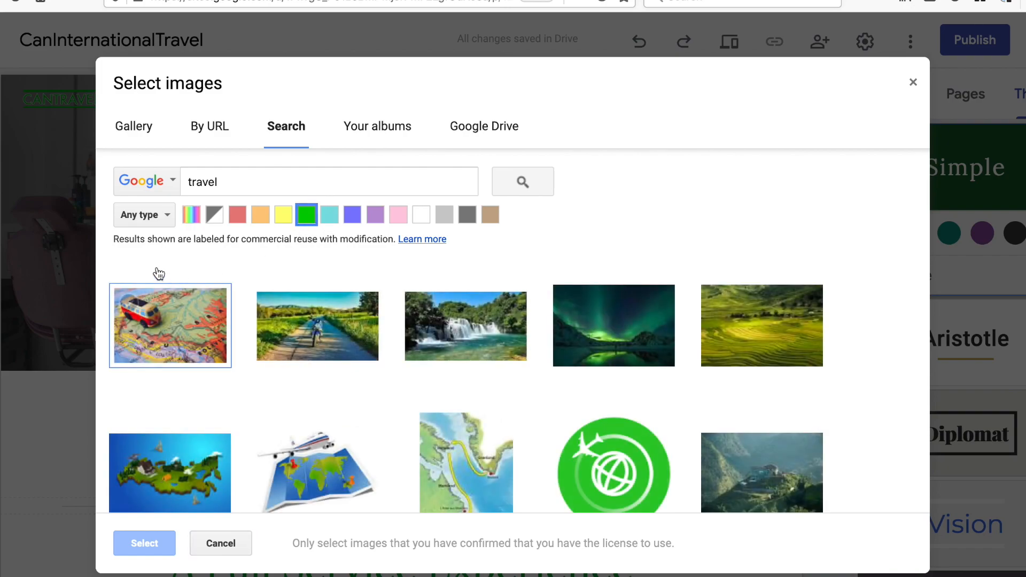
{"action": "left_click", "coordinate": [152, 219]}
{"action": "left_click", "coordinate": [211, 274]}
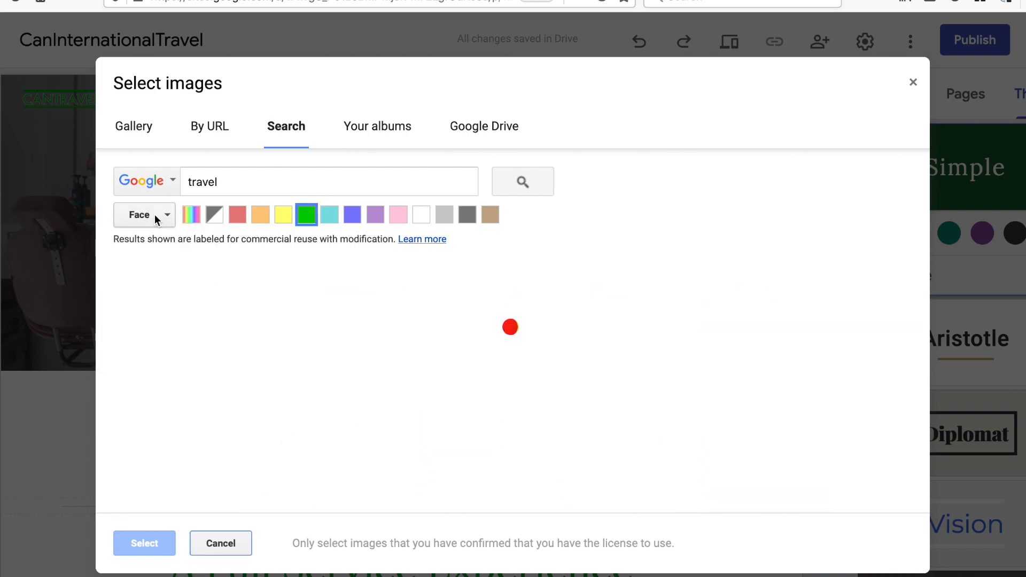
{"action": "left_click", "coordinate": [155, 215]}
{"action": "left_click", "coordinate": [176, 304]}
{"action": "left_click", "coordinate": [156, 221]}
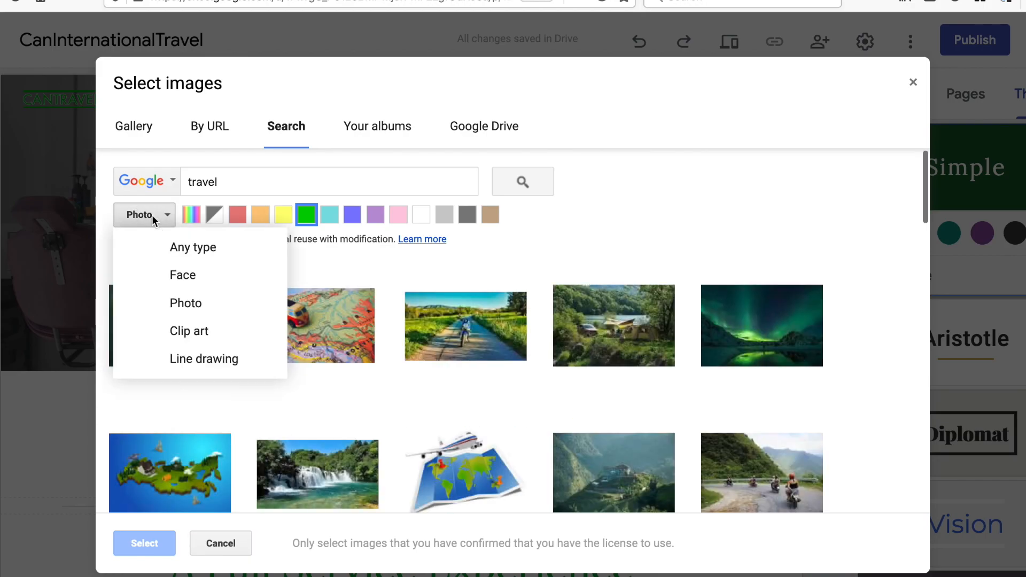
{"action": "left_click", "coordinate": [559, 231]}
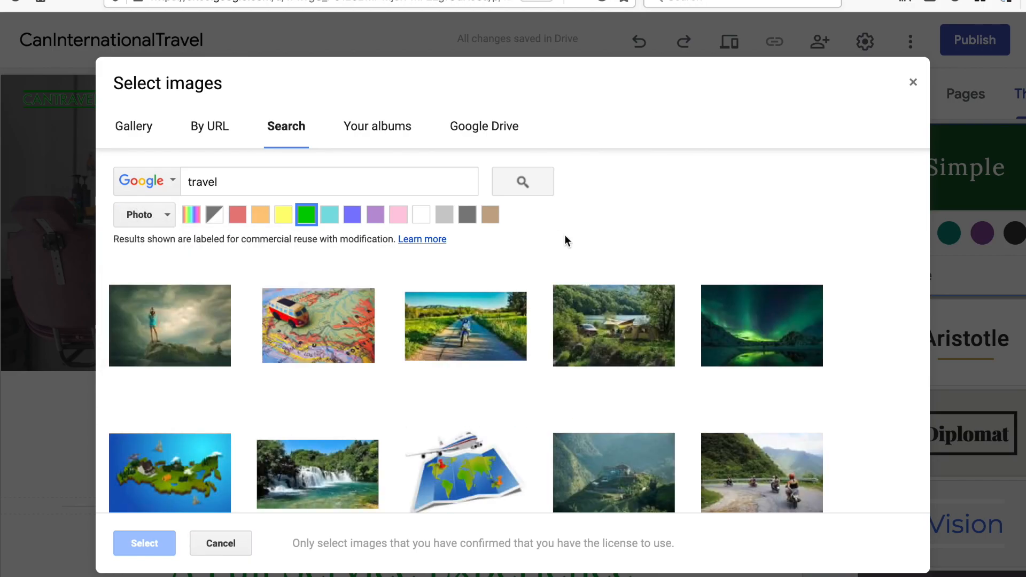
{"action": "left_click", "coordinate": [638, 467]}
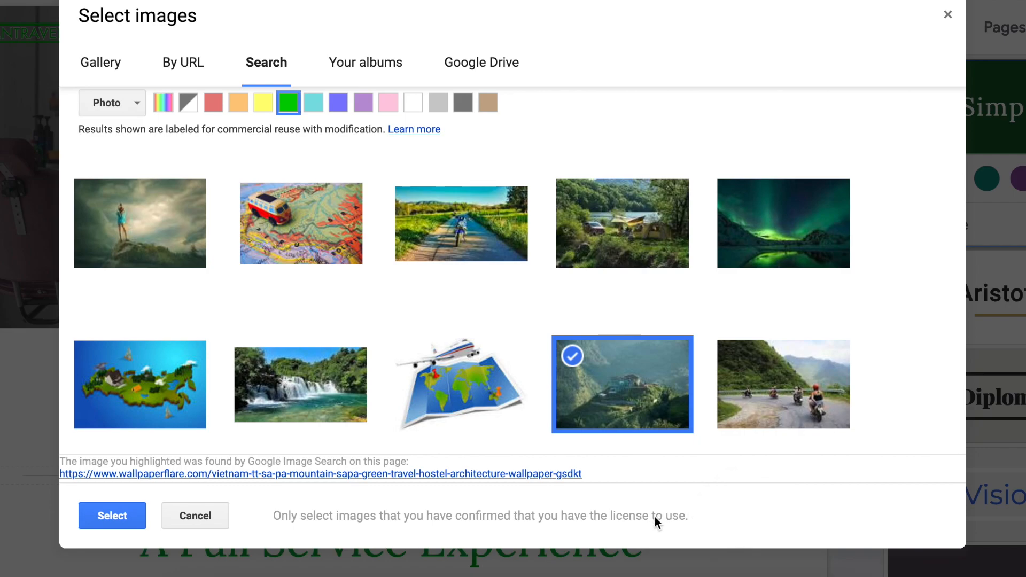
- Use the simon-migaj photo of a person on a dock from Google Drive instead
{"action": "scroll", "coordinate": [641, 422], "scroll_direction": "down", "scroll_amount": 1}
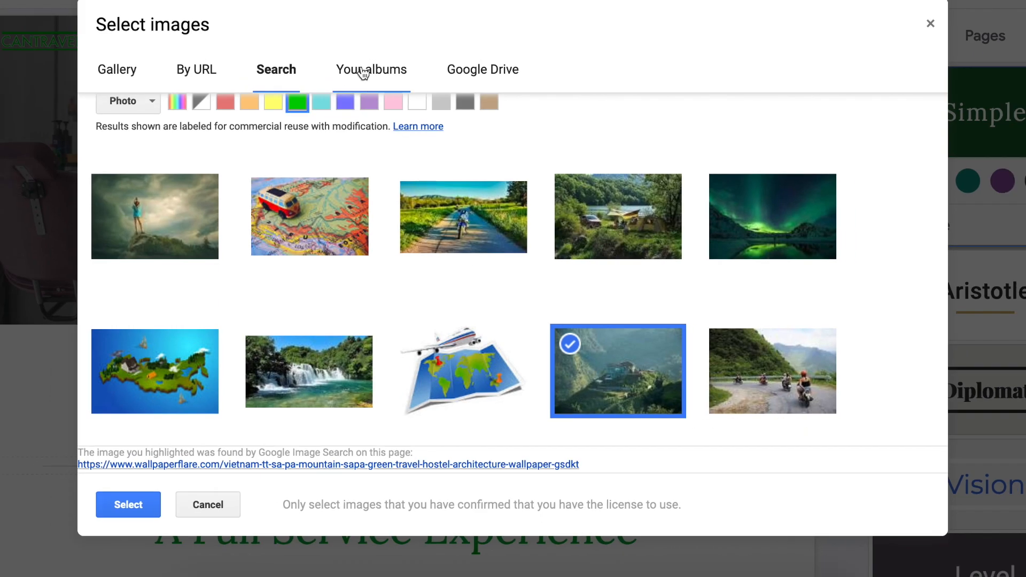
{"action": "left_click", "coordinate": [356, 63]}
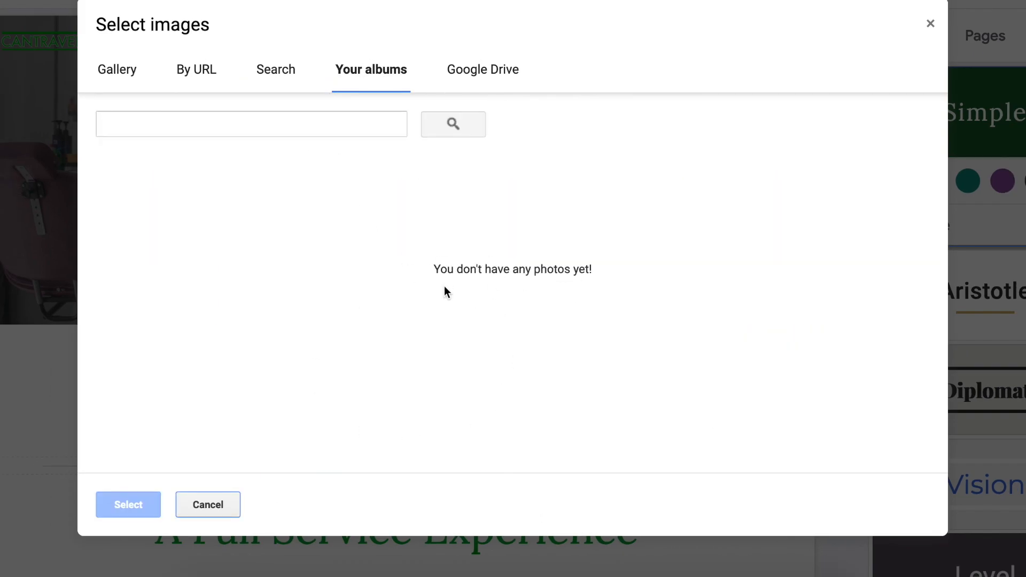
{"action": "left_click", "coordinate": [490, 72]}
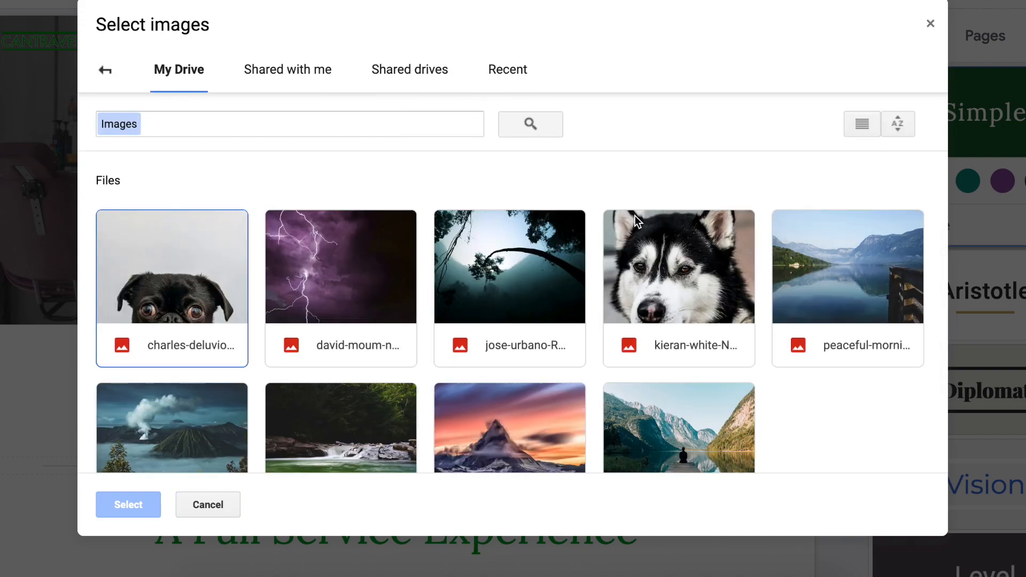
{"action": "scroll", "coordinate": [636, 219], "scroll_direction": "down", "scroll_amount": 2}
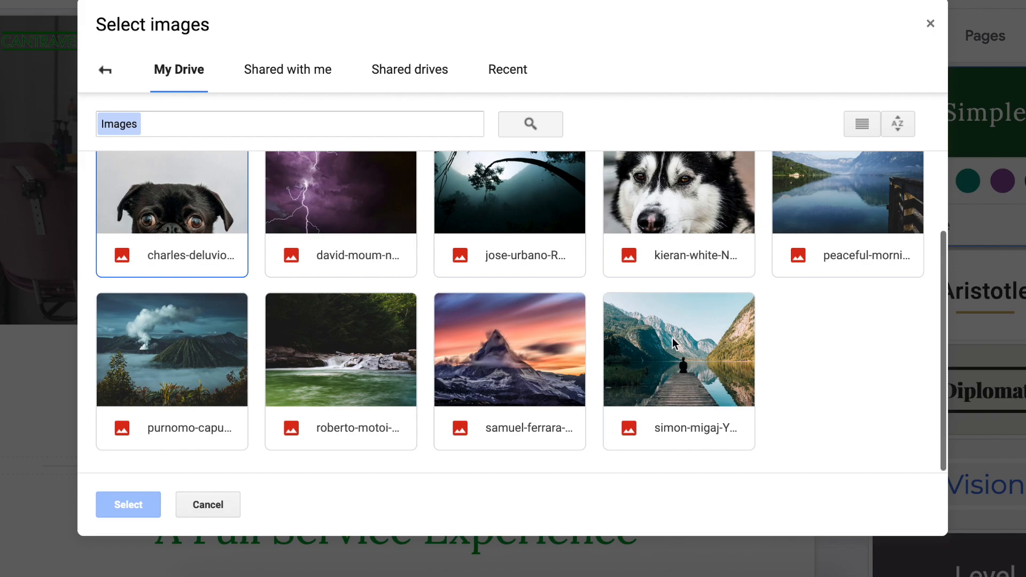
{"action": "left_click", "coordinate": [682, 348]}
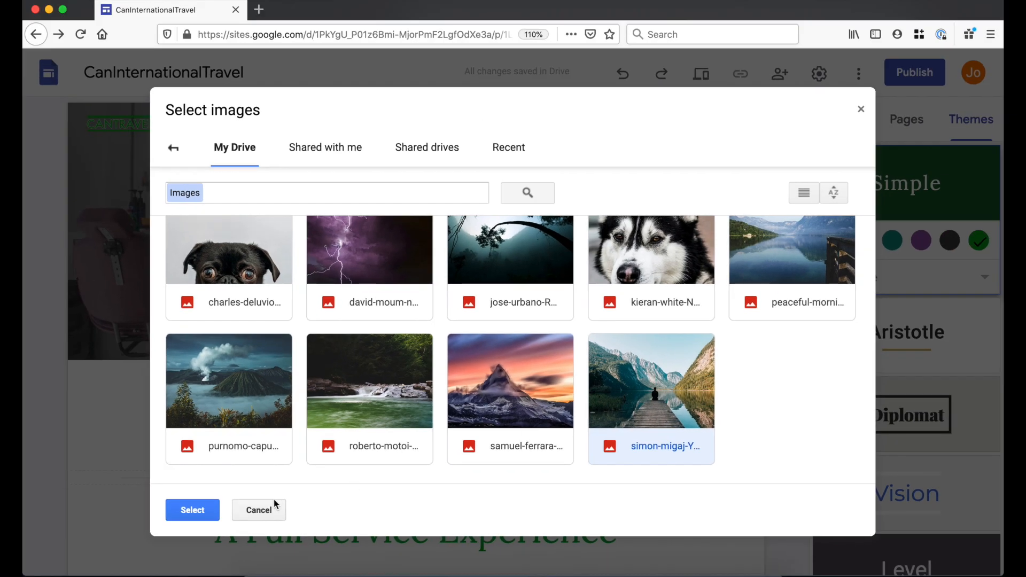
{"action": "left_click", "coordinate": [197, 512]}
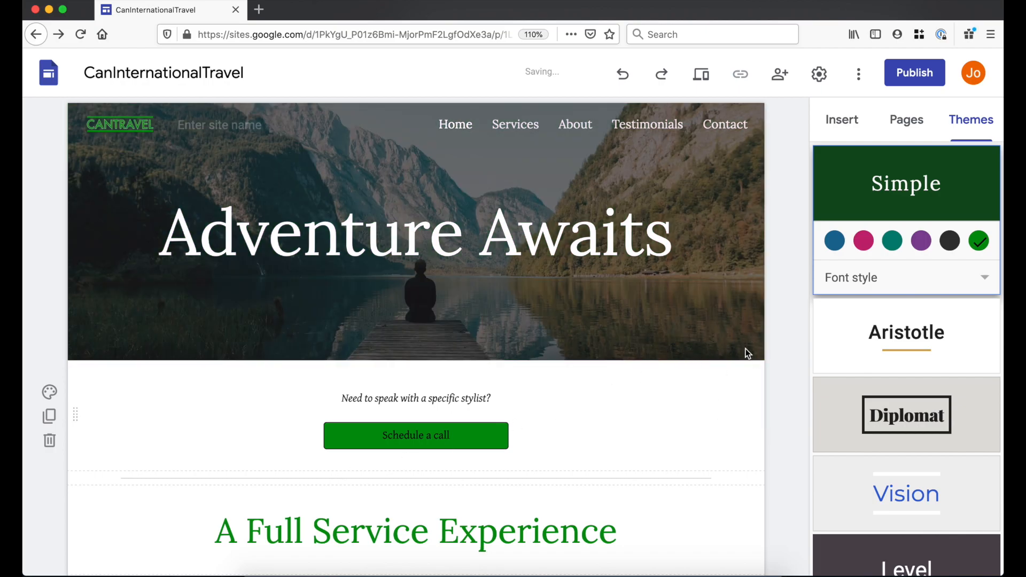
{"action": "left_click", "coordinate": [737, 354]}
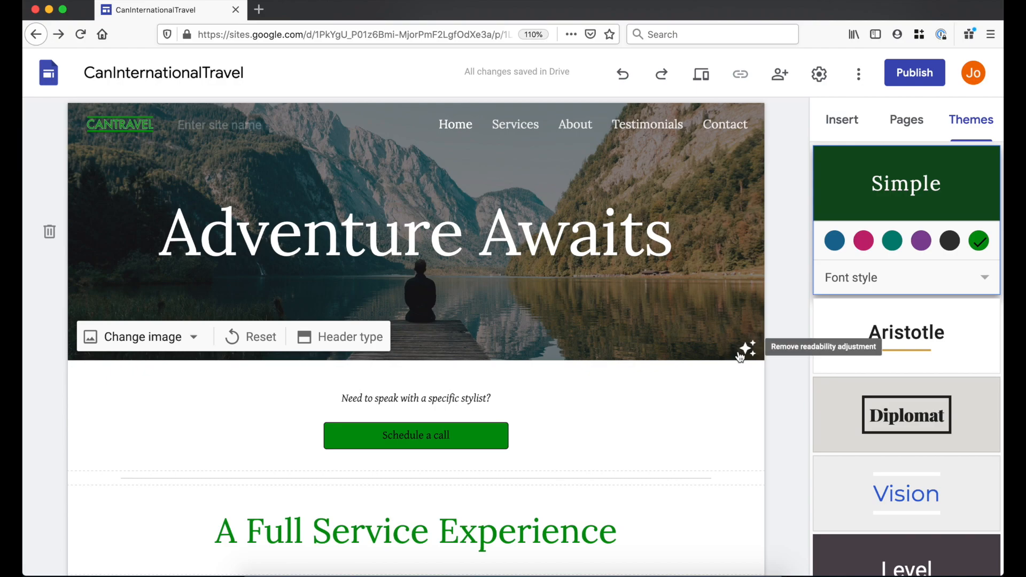
{"action": "left_click", "coordinate": [749, 350]}
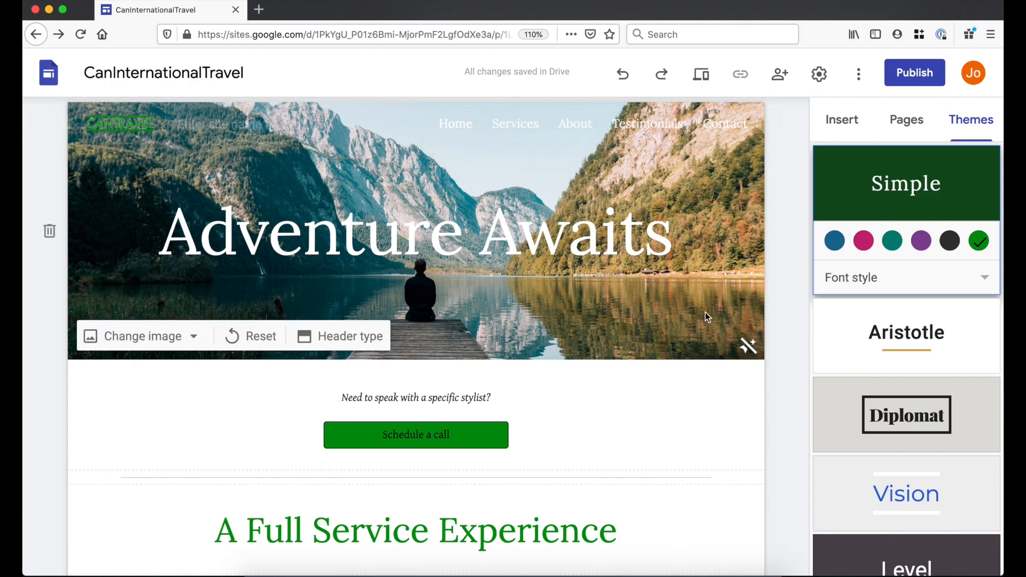
{"action": "left_click", "coordinate": [747, 348]}
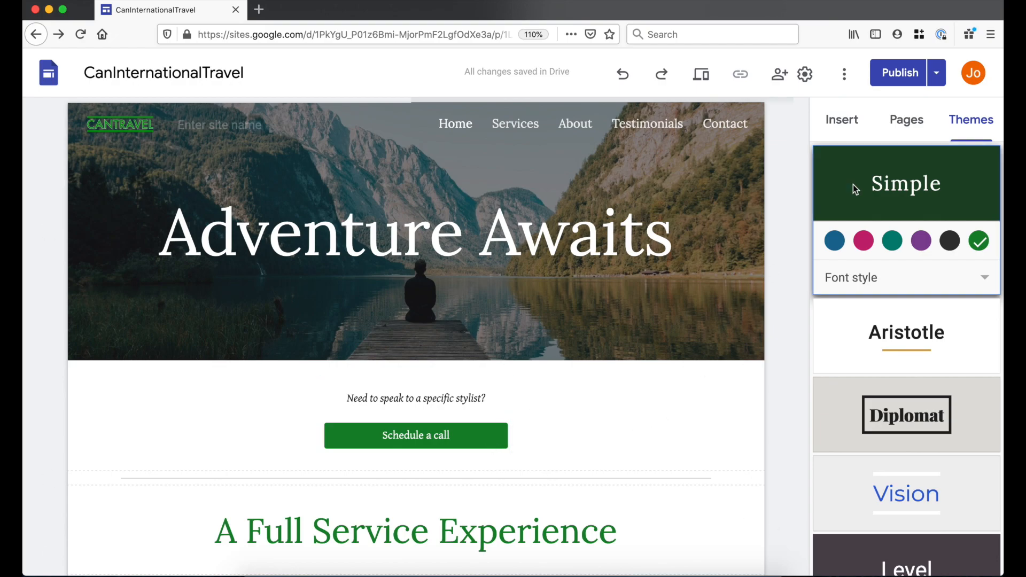
- Insert a button labelled Test linking to 'test'
{"action": "left_click", "coordinate": [849, 126]}
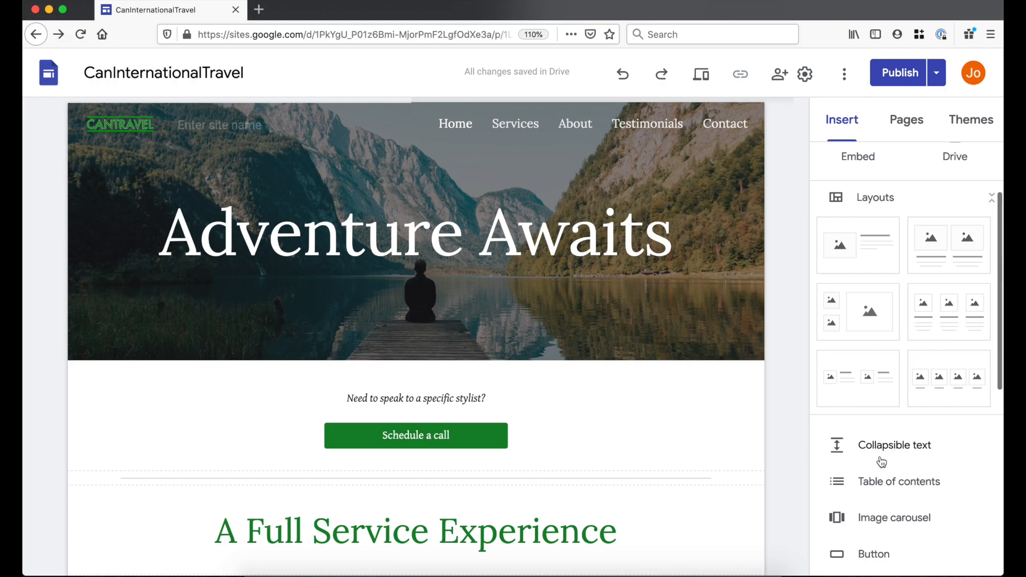
{"action": "scroll", "coordinate": [881, 460], "scroll_direction": "down", "scroll_amount": 3}
{"action": "left_click", "coordinate": [889, 415]}
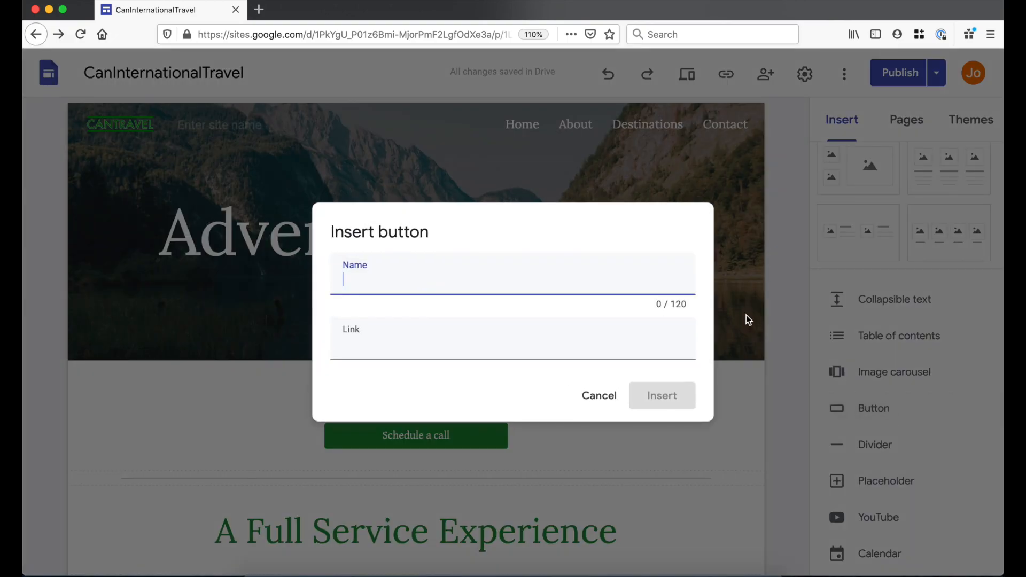
{"action": "type", "text": "Test"}
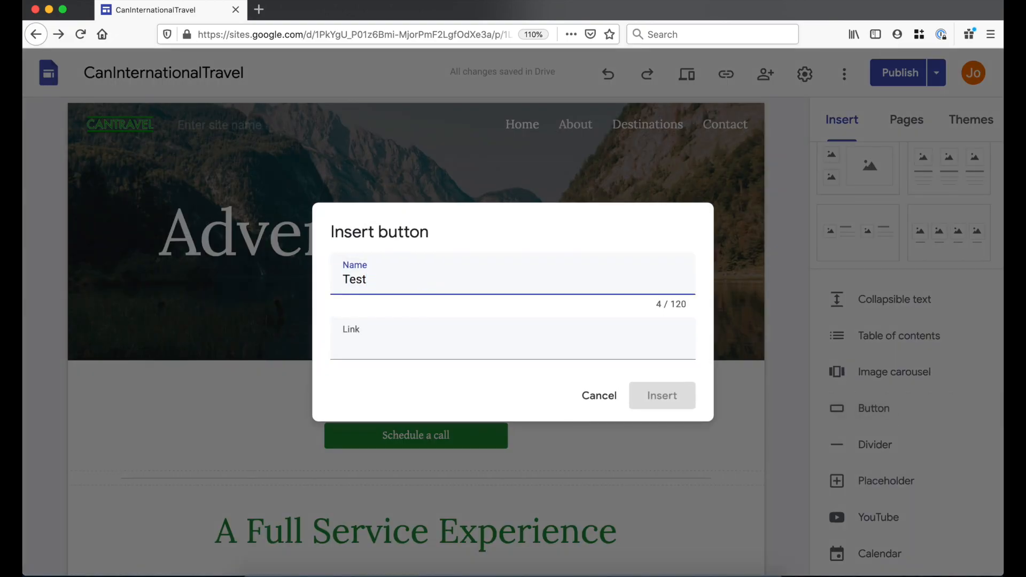
{"action": "left_click", "coordinate": [568, 334]}
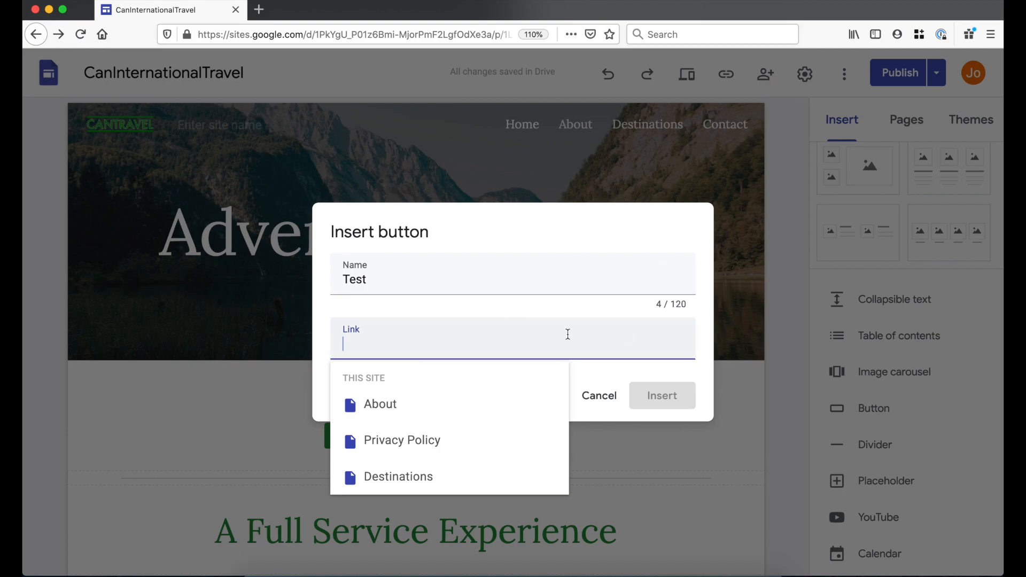
{"action": "type", "text": "test"}
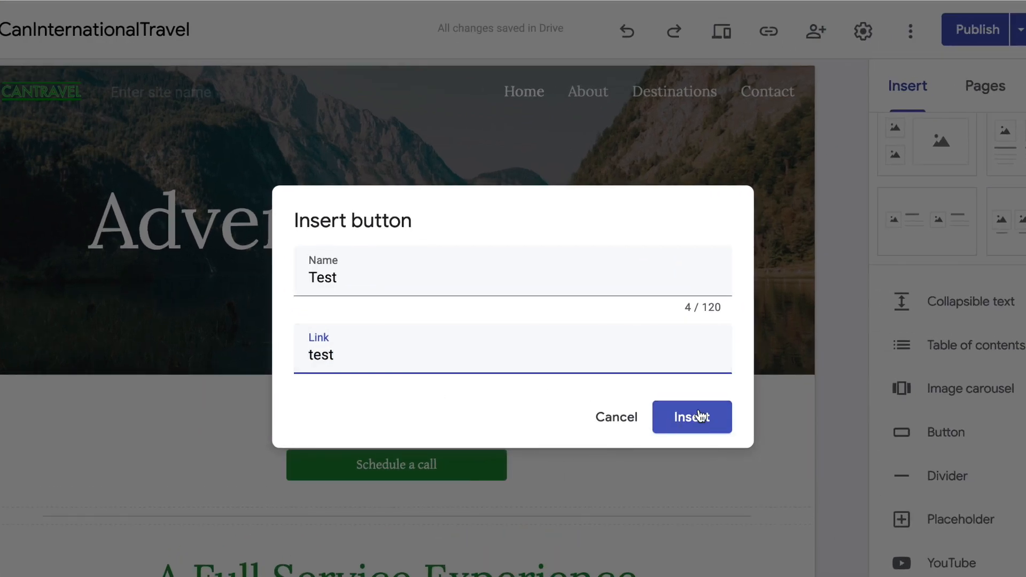
{"action": "left_click", "coordinate": [700, 416]}
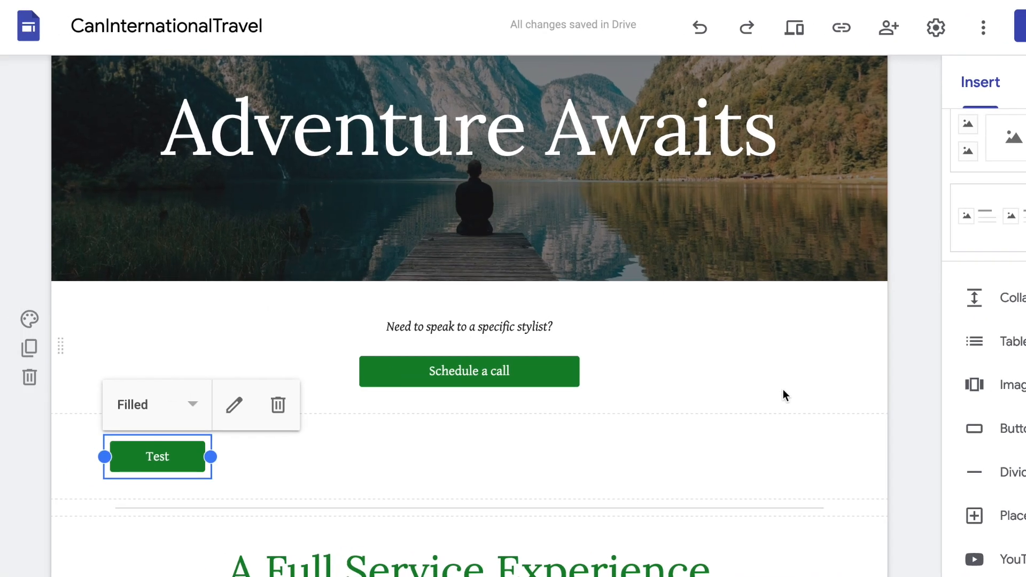
- Widen the Test button and the stylist text and call button block
{"action": "left_click_drag", "start_coordinate": [211, 457], "coordinate": [404, 441]}
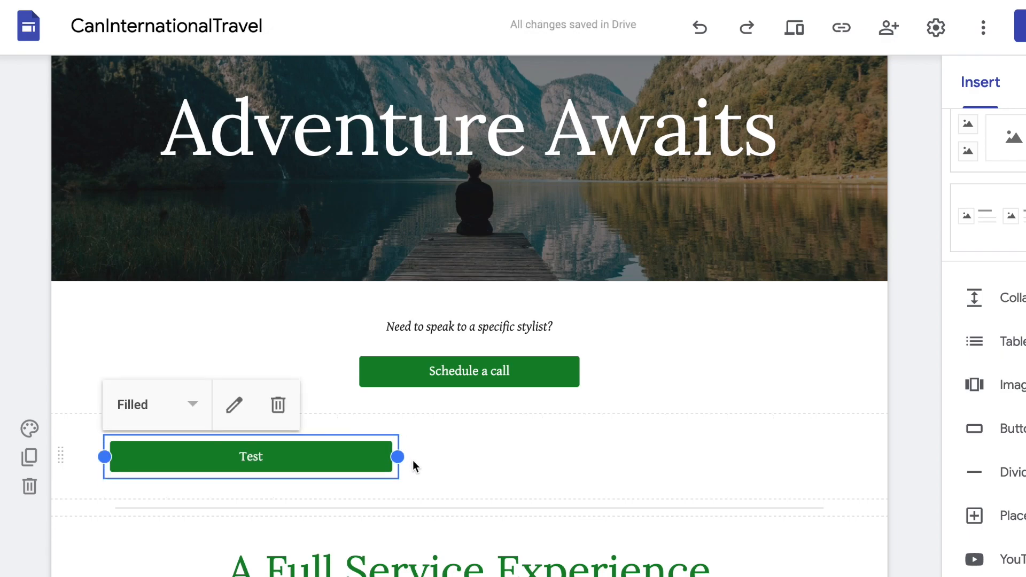
{"action": "left_click", "coordinate": [529, 341]}
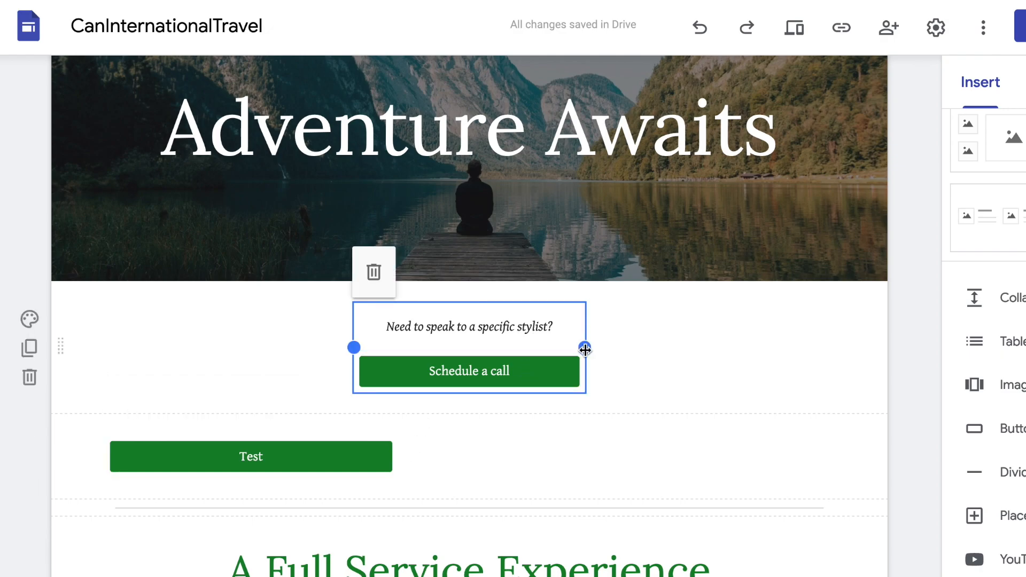
{"action": "left_click_drag", "start_coordinate": [586, 349], "coordinate": [554, 339]}
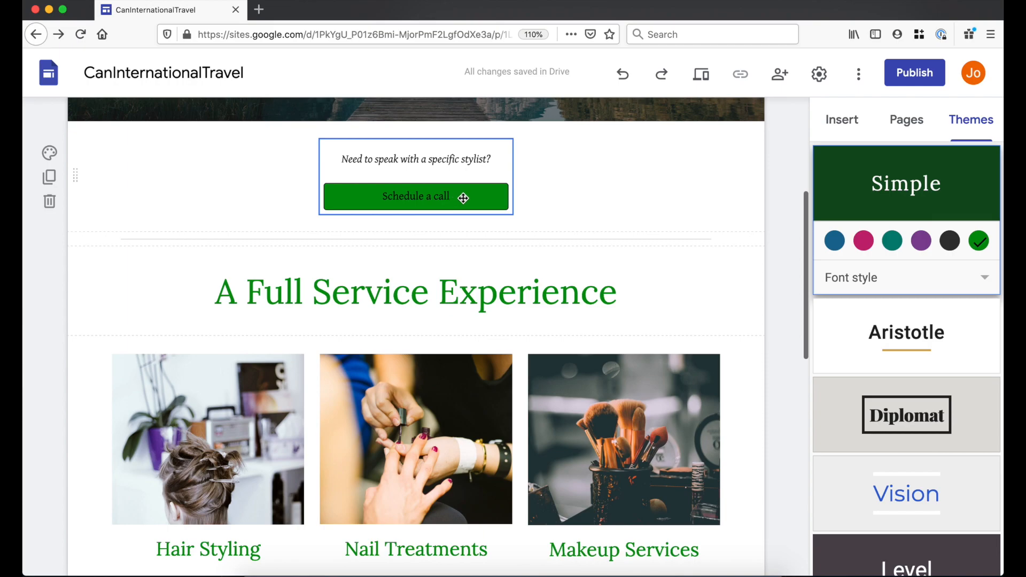
{"action": "left_click", "coordinate": [463, 197]}
{"action": "left_click", "coordinate": [464, 198]}
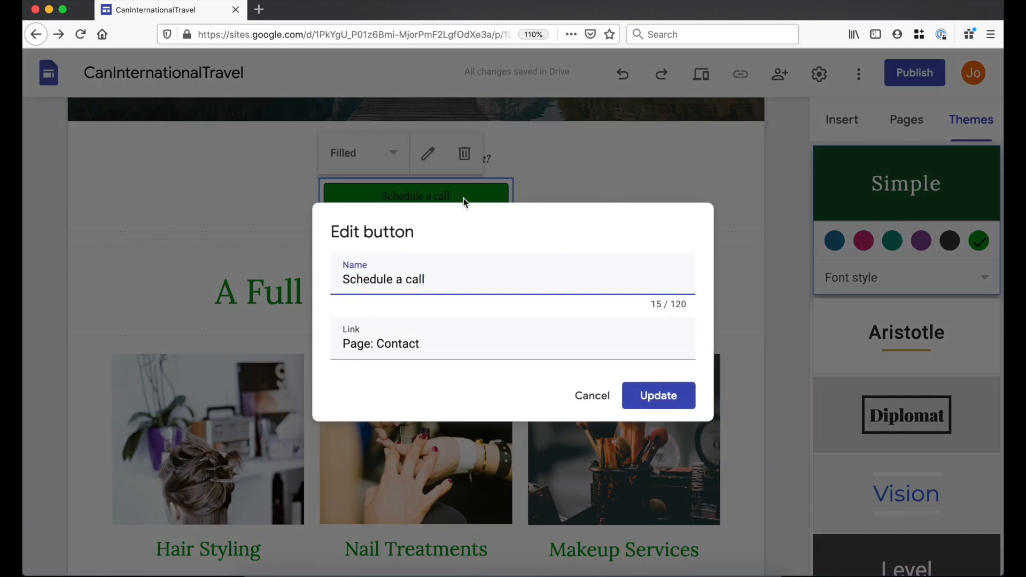
{"action": "left_click_drag", "start_coordinate": [447, 277], "coordinate": [267, 277]}
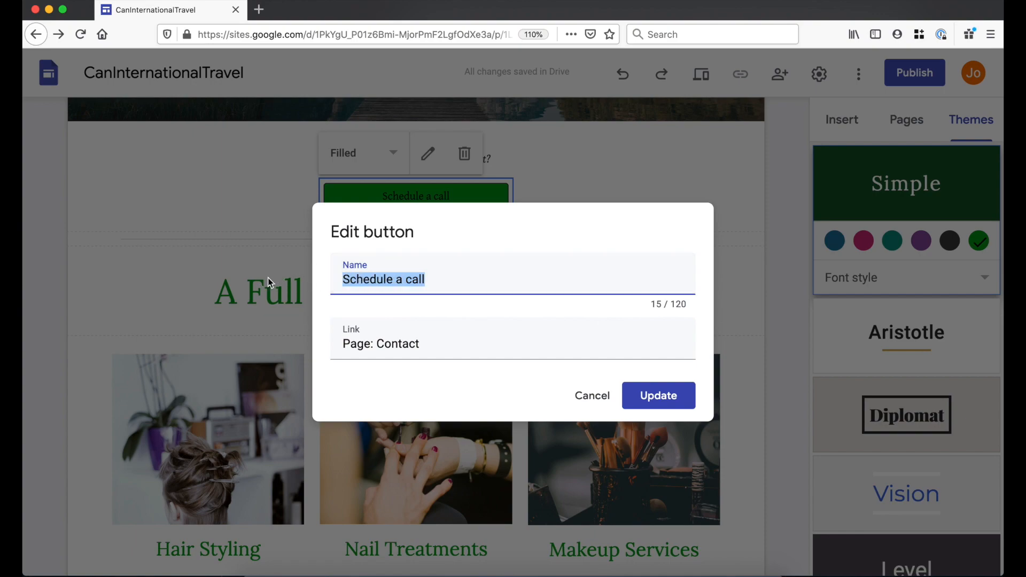
{"action": "type", "text": "Call"}
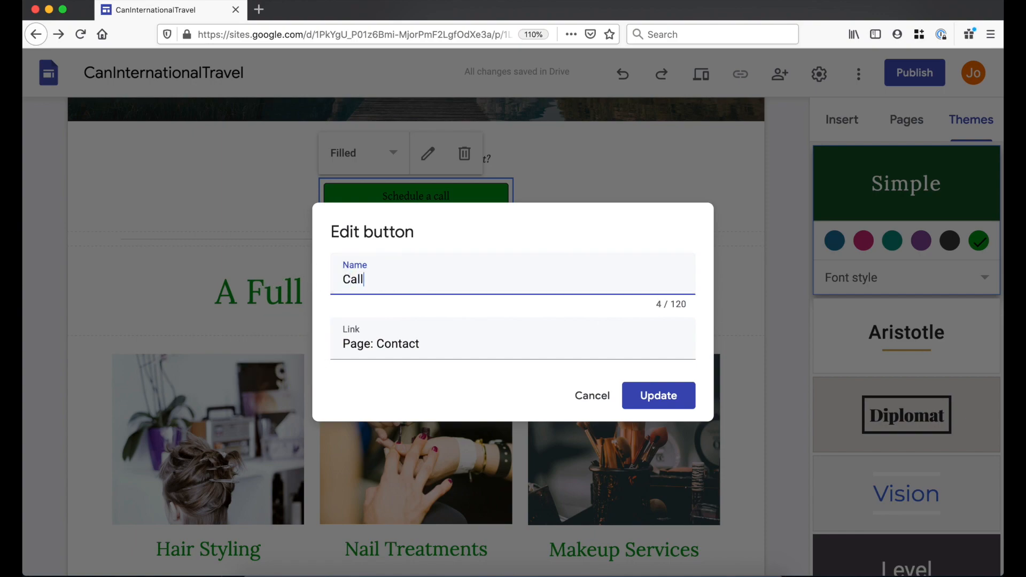
{"action": "key", "text": "Tab"}
{"action": "type", "text": "https://www.google.com"}
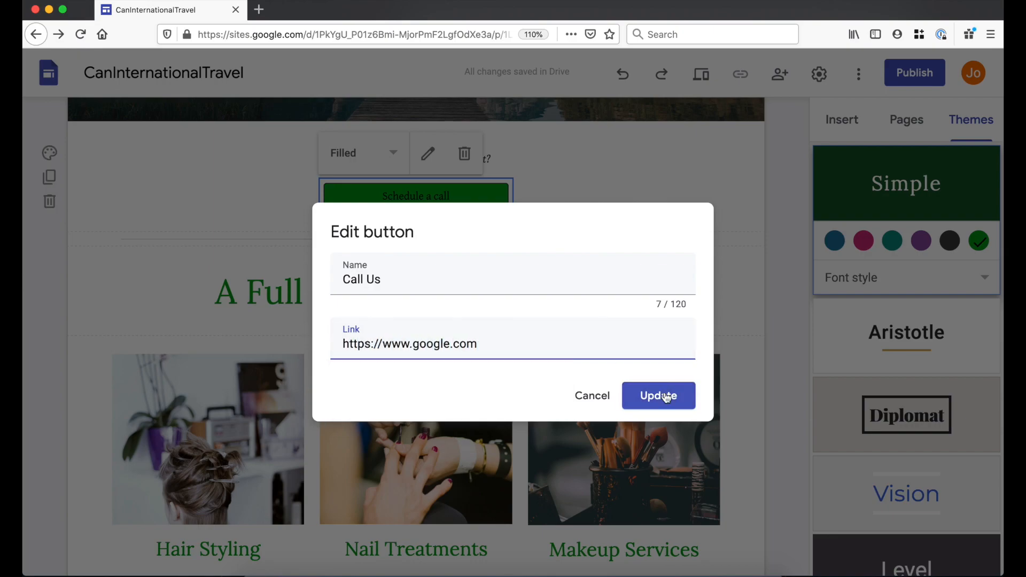
{"action": "left_click", "coordinate": [659, 395]}
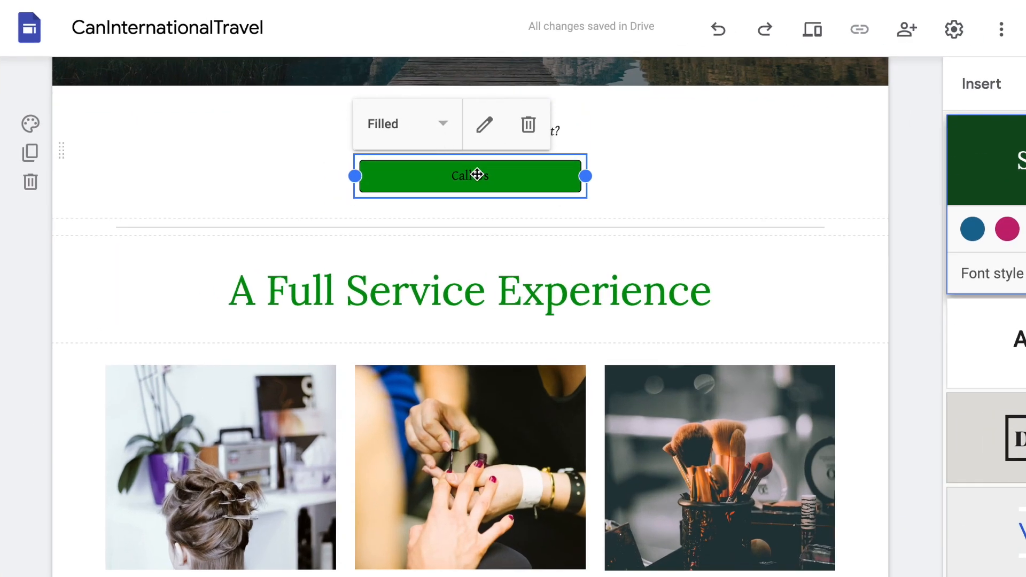
- Try the Outlined and Text button styles before returning Call Us to Filled
{"action": "left_click", "coordinate": [394, 123]}
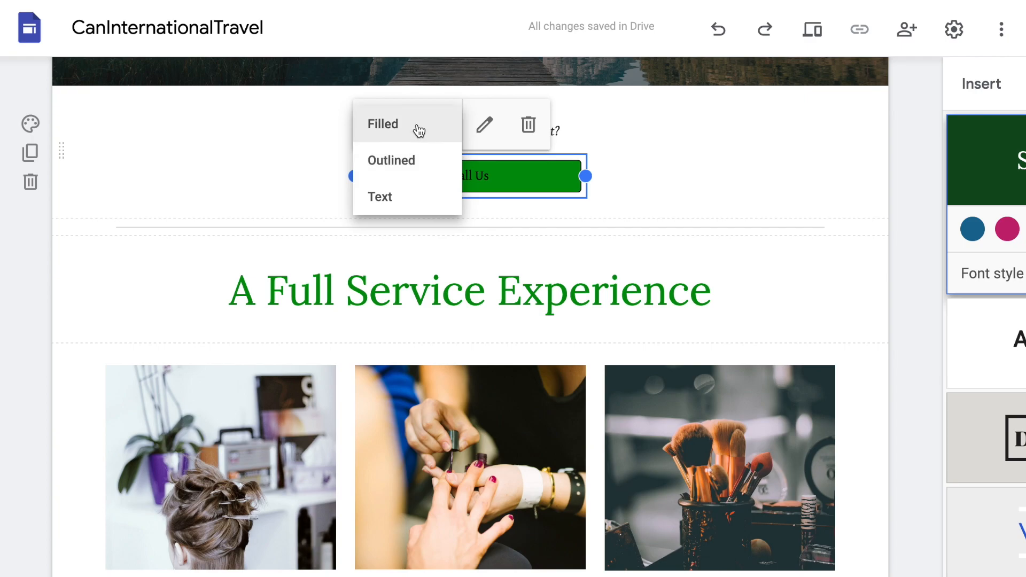
{"action": "left_click", "coordinate": [419, 159]}
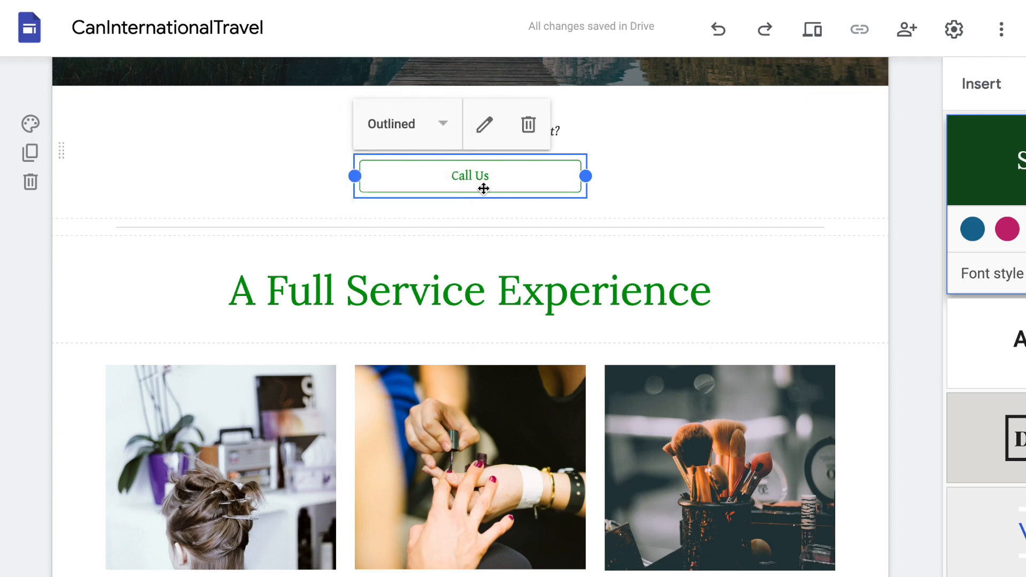
{"action": "left_click", "coordinate": [380, 124]}
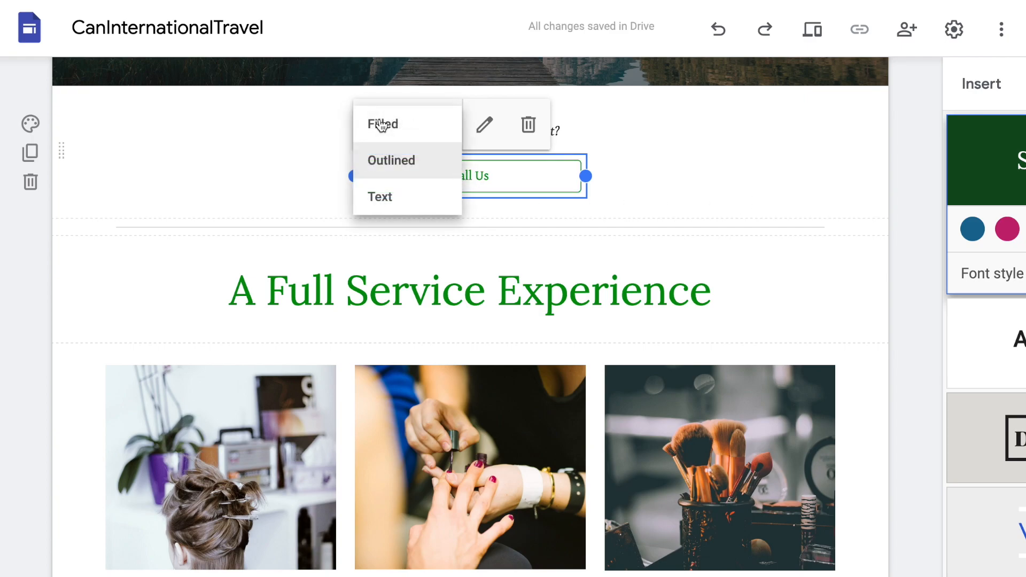
{"action": "left_click", "coordinate": [408, 197]}
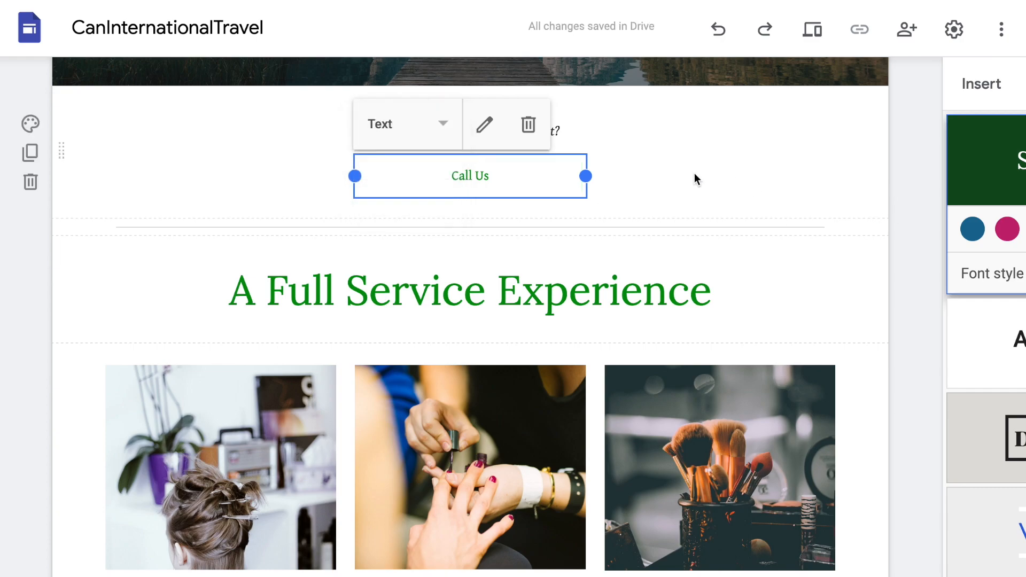
{"action": "left_click", "coordinate": [418, 143]}
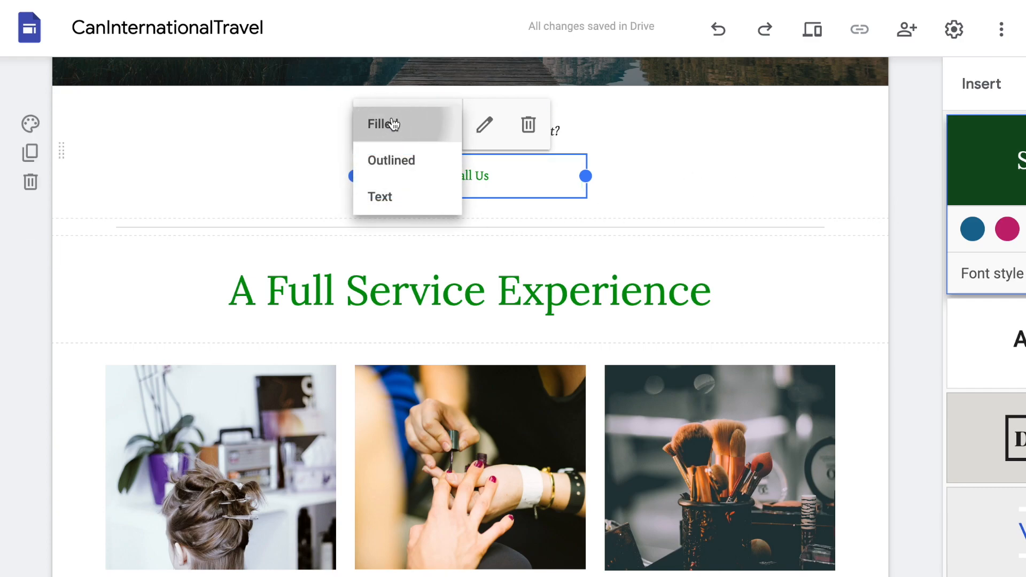
{"action": "left_click", "coordinate": [385, 124]}
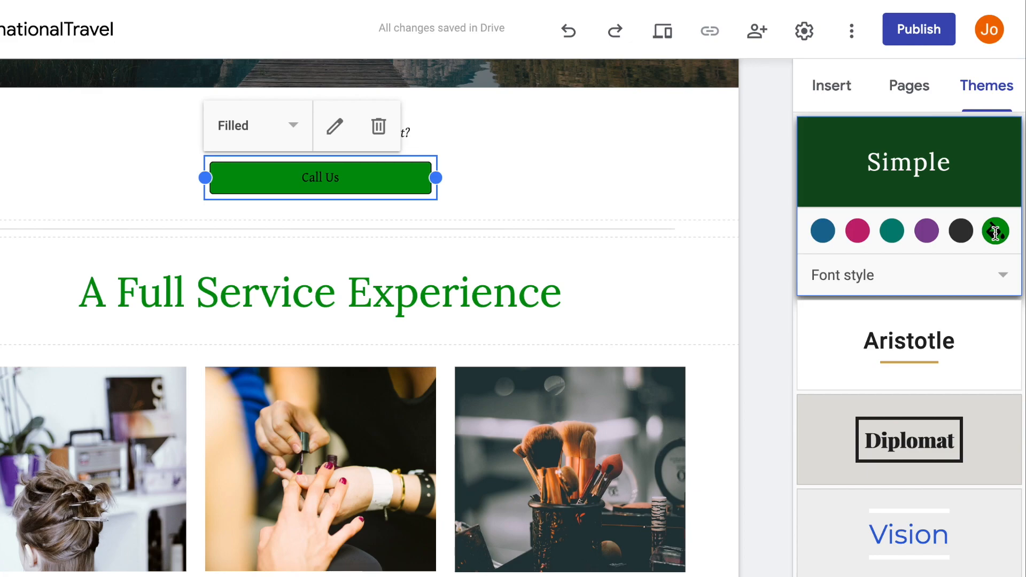
- Pick a darker custom green, #1f8633, as the Simple theme colour
{"action": "left_click", "coordinate": [996, 232]}
{"action": "left_click", "coordinate": [964, 294]}
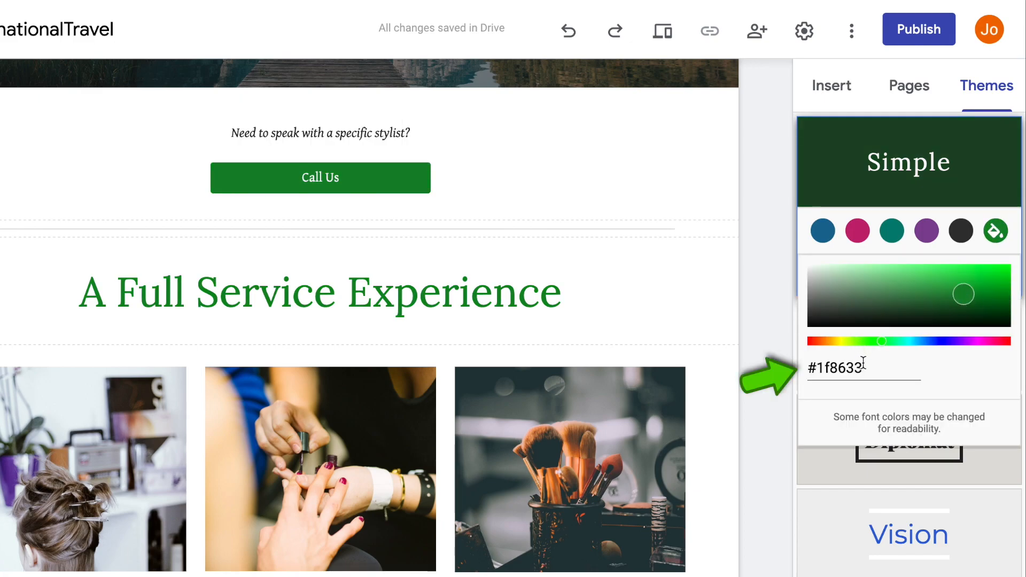
{"action": "left_click_drag", "start_coordinate": [861, 367], "coordinate": [807, 368]}
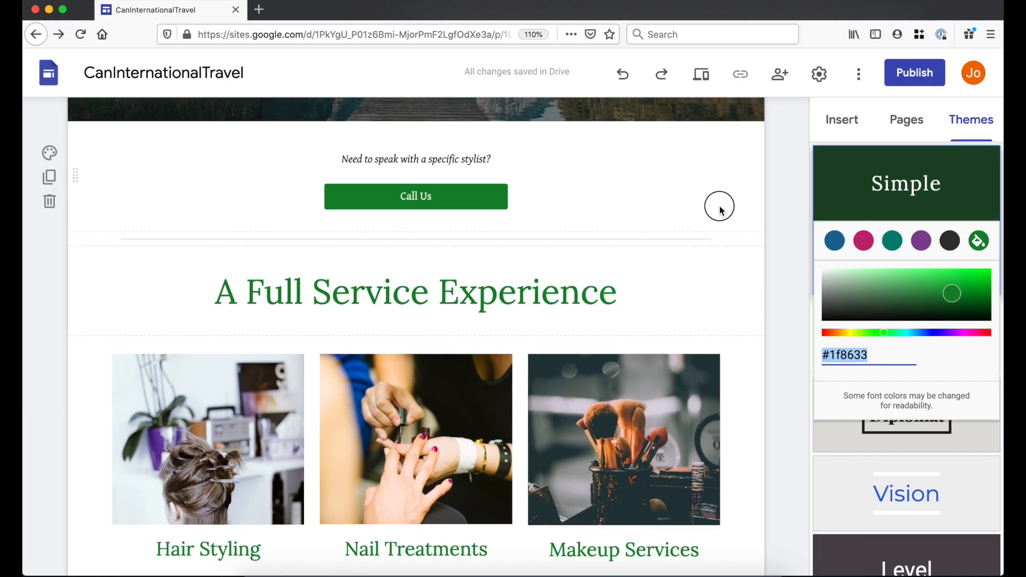
{"action": "left_click", "coordinate": [684, 189]}
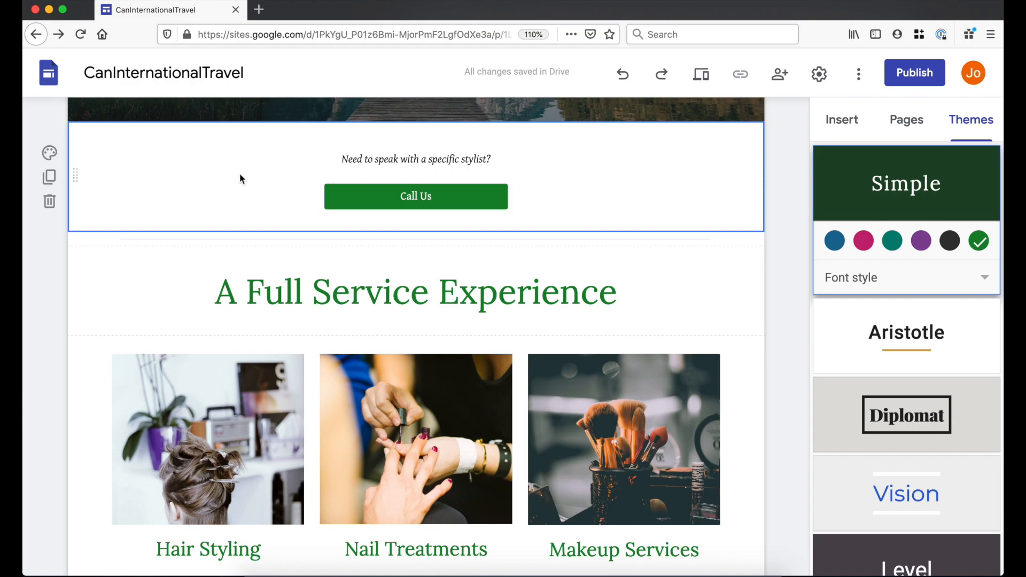
{"action": "scroll", "coordinate": [627, 261], "scroll_direction": "up", "scroll_amount": 2}
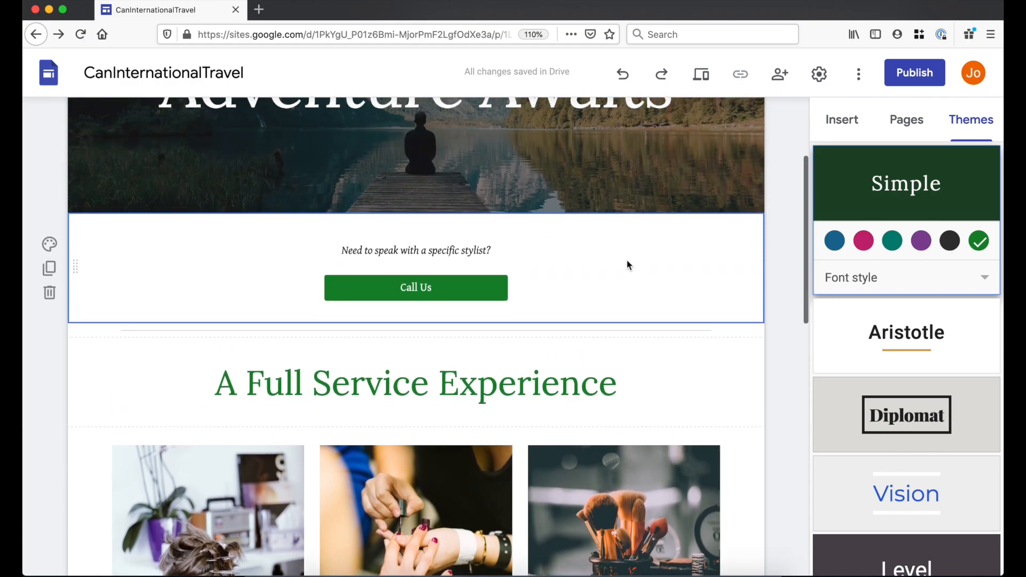
{"action": "left_click", "coordinate": [56, 246]}
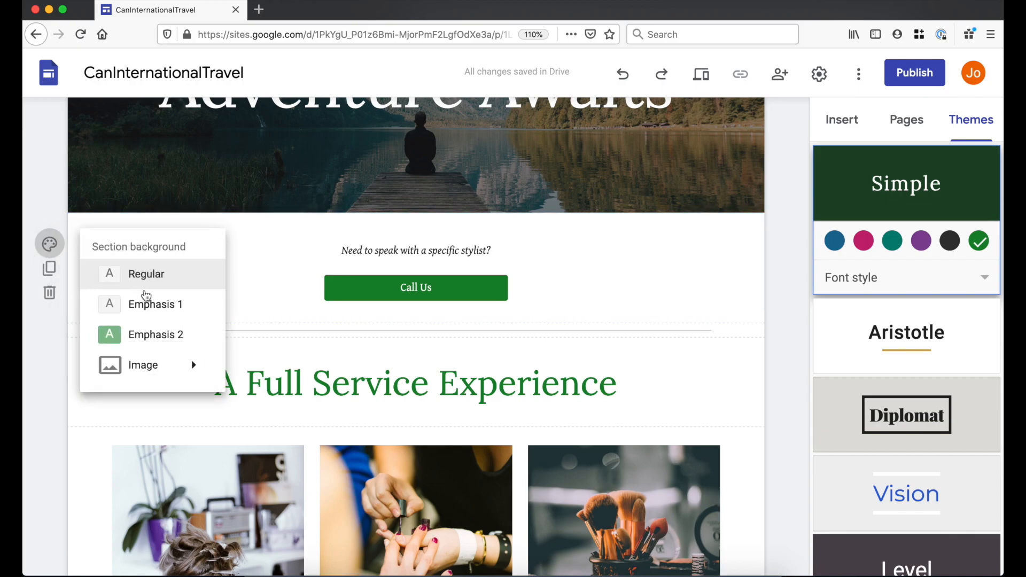
{"action": "left_click", "coordinate": [167, 306]}
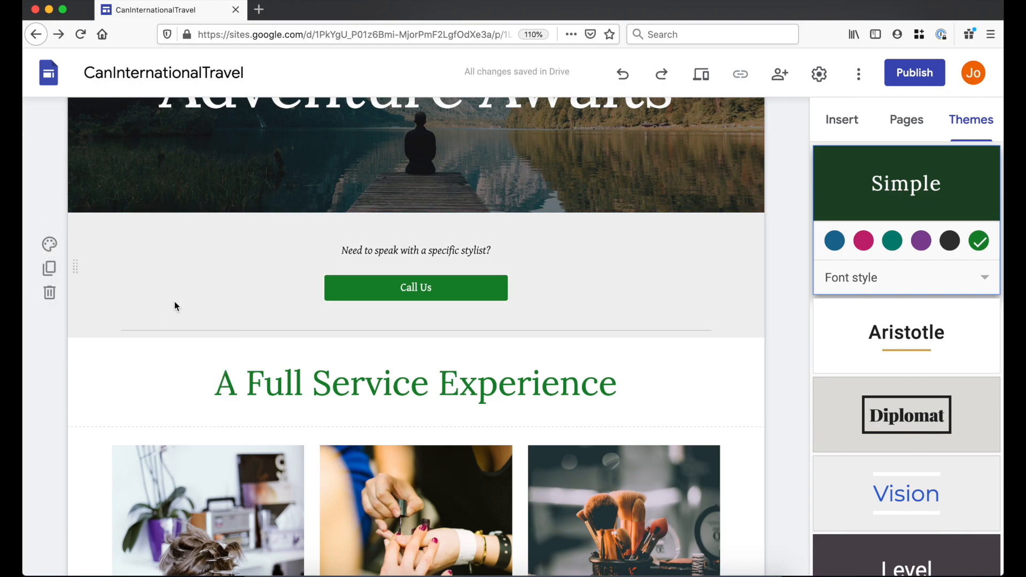
{"action": "left_click", "coordinate": [49, 245]}
{"action": "left_click", "coordinate": [177, 335]}
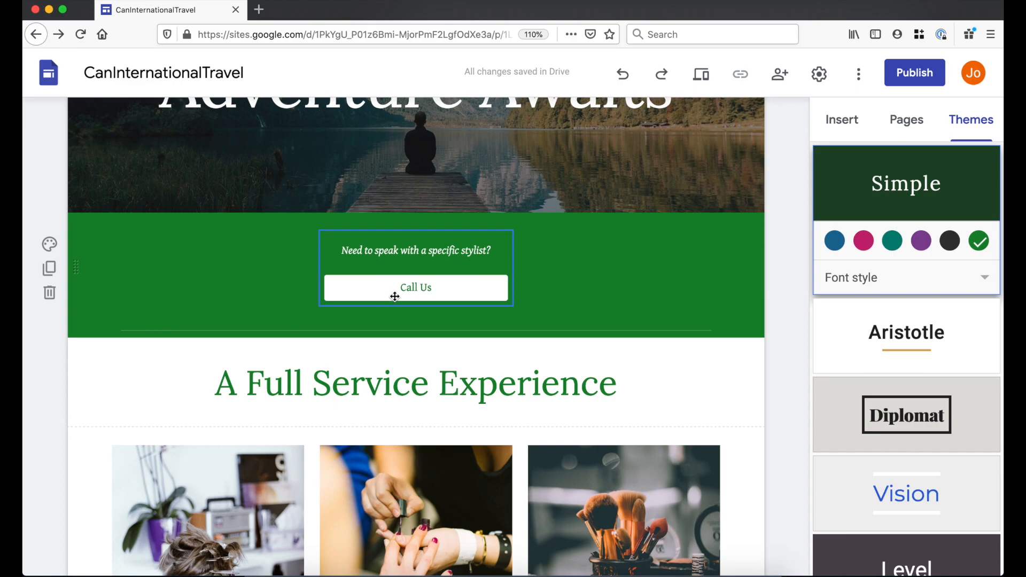
{"action": "left_click", "coordinate": [49, 244]}
{"action": "mouse_move", "coordinate": [188, 368]}
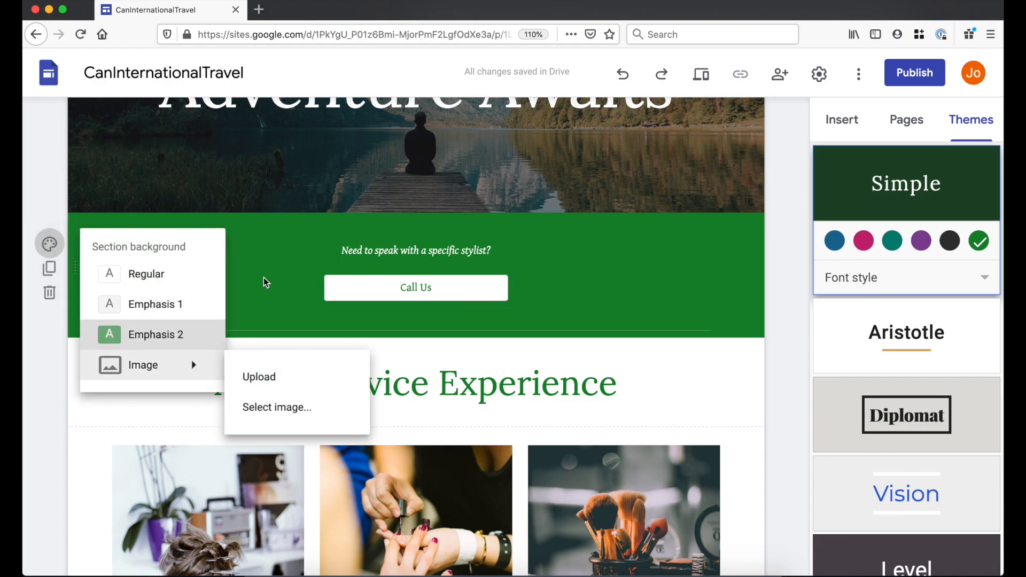
{"action": "left_click", "coordinate": [158, 277]}
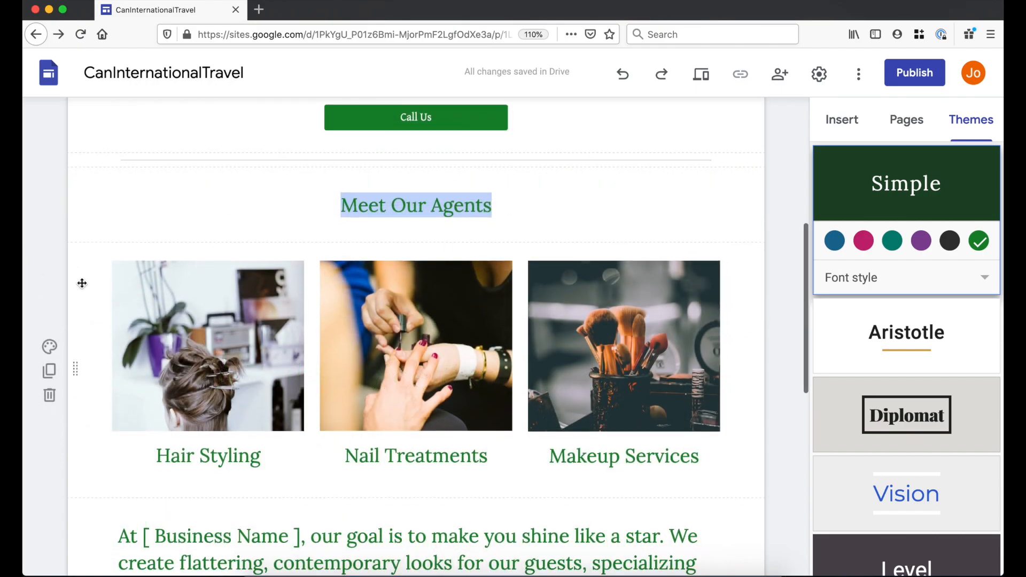
{"action": "scroll", "coordinate": [82, 283], "scroll_direction": "down", "scroll_amount": 2}
{"action": "scroll", "coordinate": [82, 283], "scroll_direction": "down", "scroll_amount": 2}
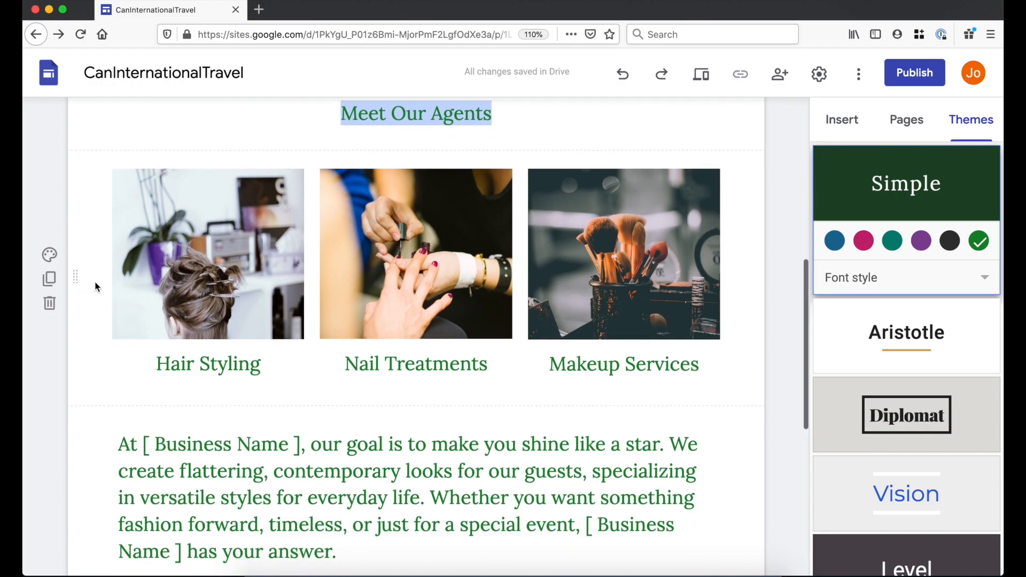
- Replace the Hair Styling picture with the pug photo from Drive and confirm its crop
{"action": "left_click", "coordinate": [164, 269]}
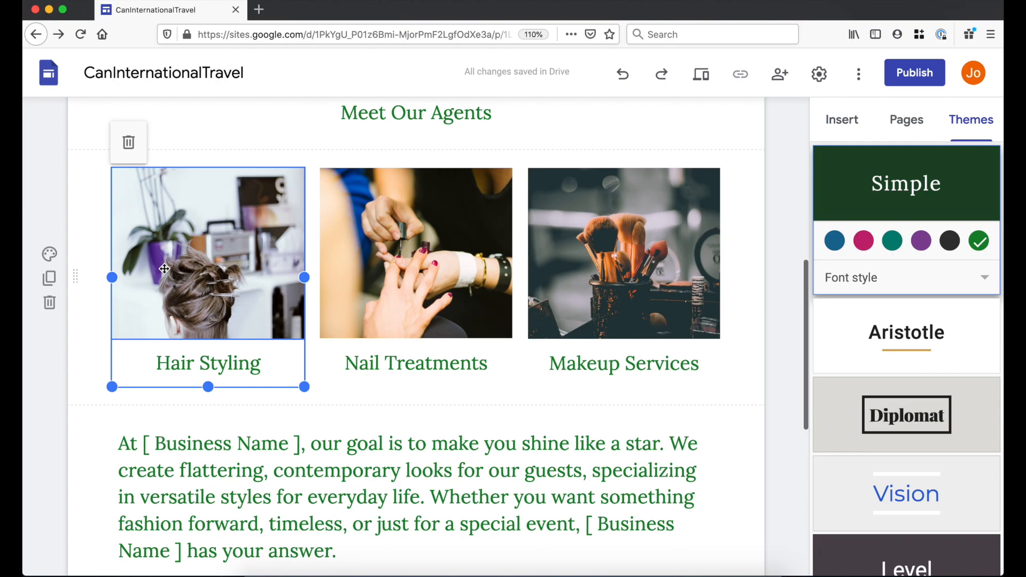
{"action": "left_click", "coordinate": [165, 269]}
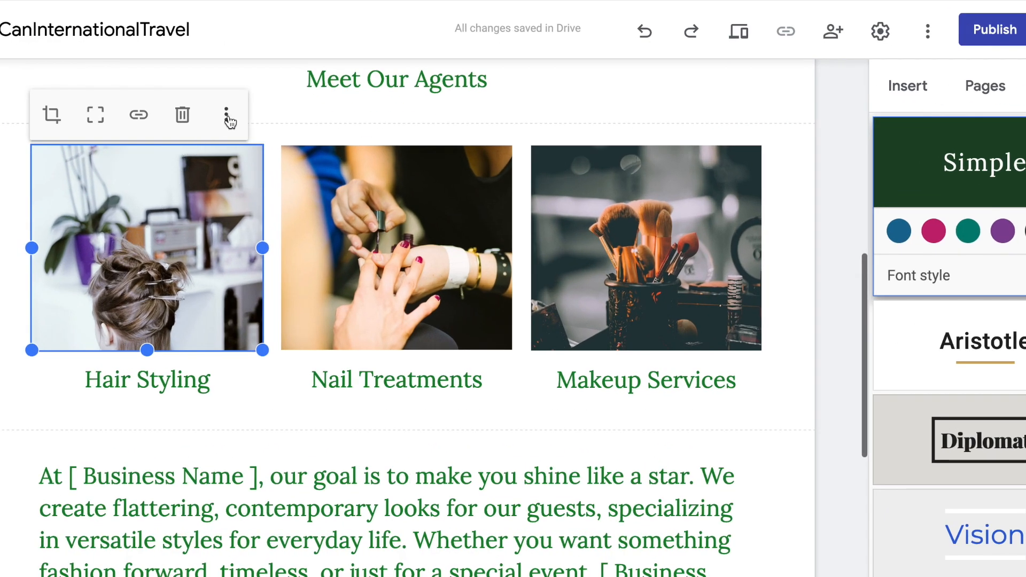
{"action": "left_click", "coordinate": [227, 118]}
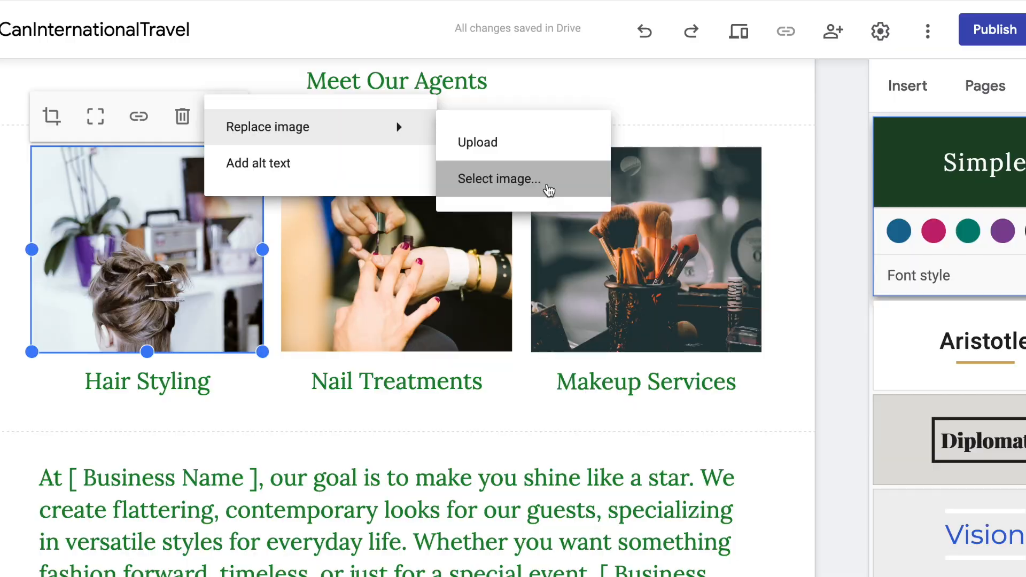
{"action": "left_click", "coordinate": [545, 189]}
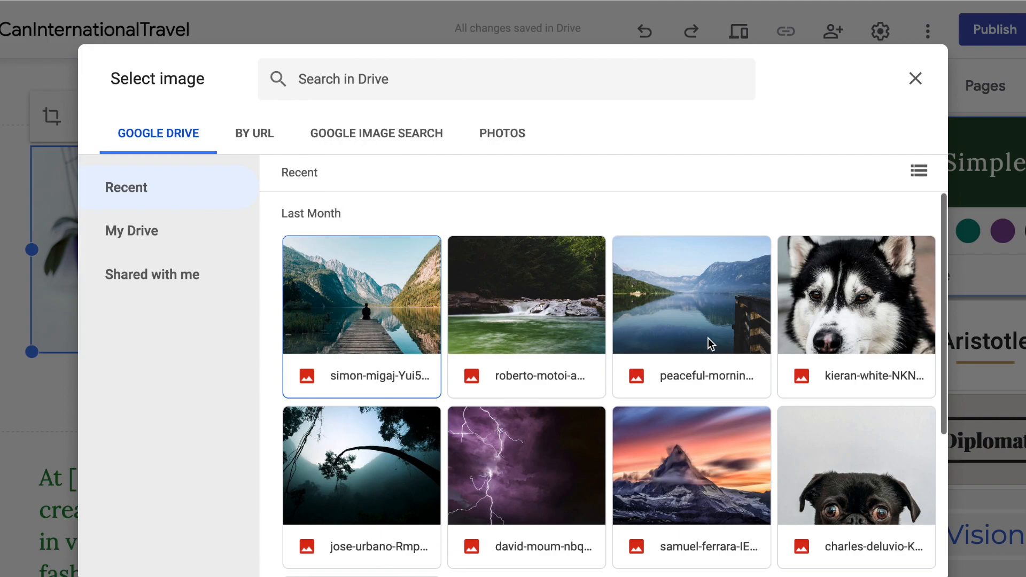
{"action": "scroll", "coordinate": [690, 338], "scroll_direction": "down", "scroll_amount": 2}
{"action": "left_click", "coordinate": [851, 318]}
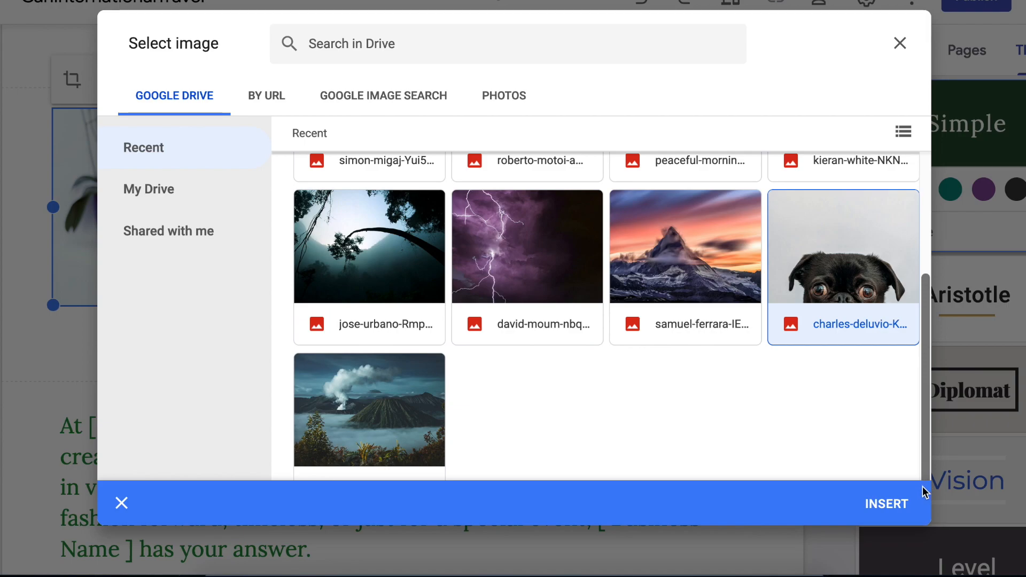
{"action": "left_click", "coordinate": [886, 504]}
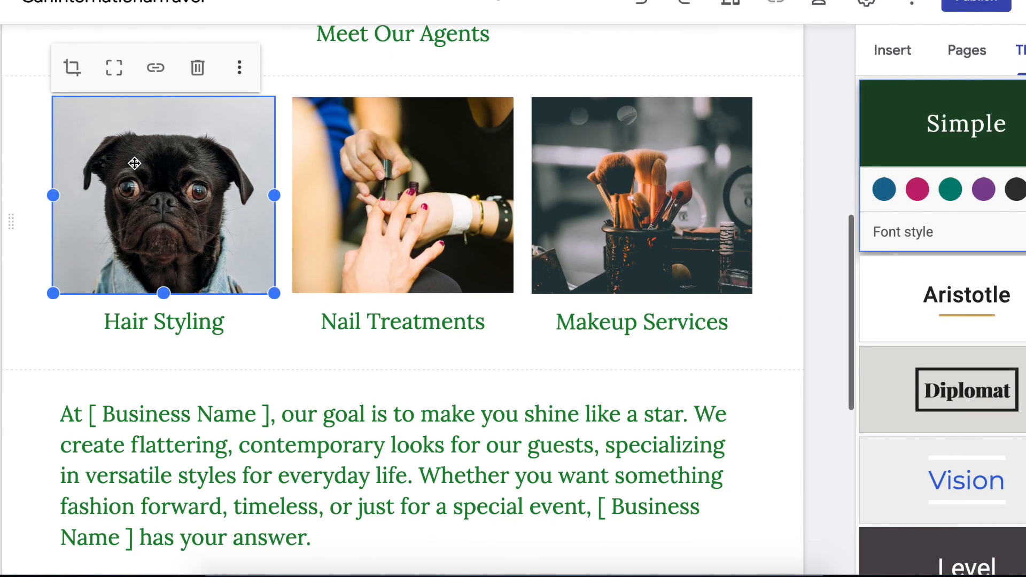
{"action": "left_click", "coordinate": [73, 78]}
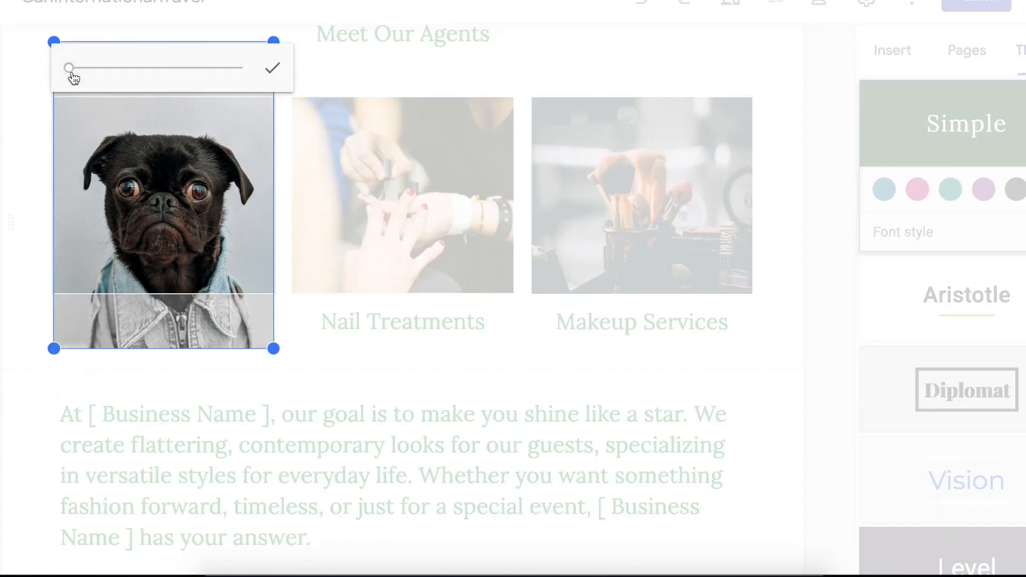
{"action": "mouse_move", "coordinate": [73, 78]}
{"action": "left_mouse_down"}
{"action": "mouse_move", "coordinate": [137, 75]}
{"action": "mouse_move", "coordinate": [50, 75]}
{"action": "mouse_move", "coordinate": [70, 74]}
{"action": "left_mouse_up"}
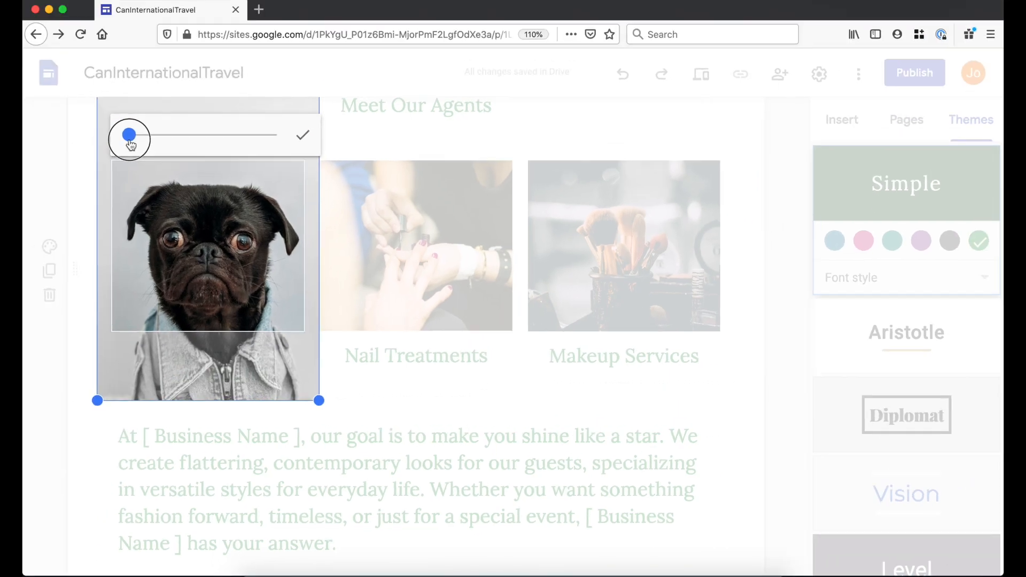
{"action": "left_click", "coordinate": [302, 134]}
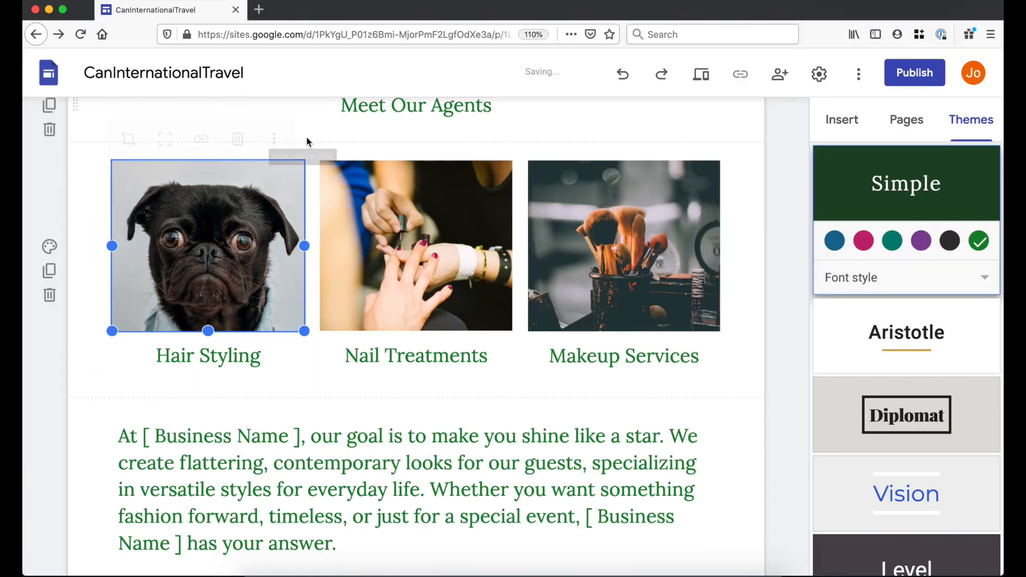
- Preview the uncropped pug photo, undo it, dismiss the link box, and reselect the photo
{"action": "left_click", "coordinate": [165, 136]}
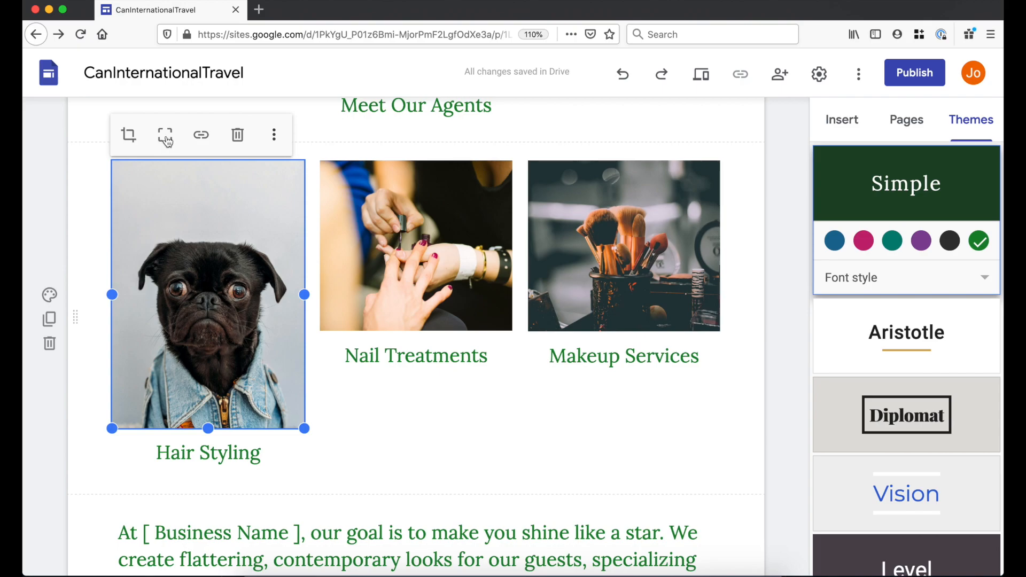
{"action": "left_click", "coordinate": [624, 75]}
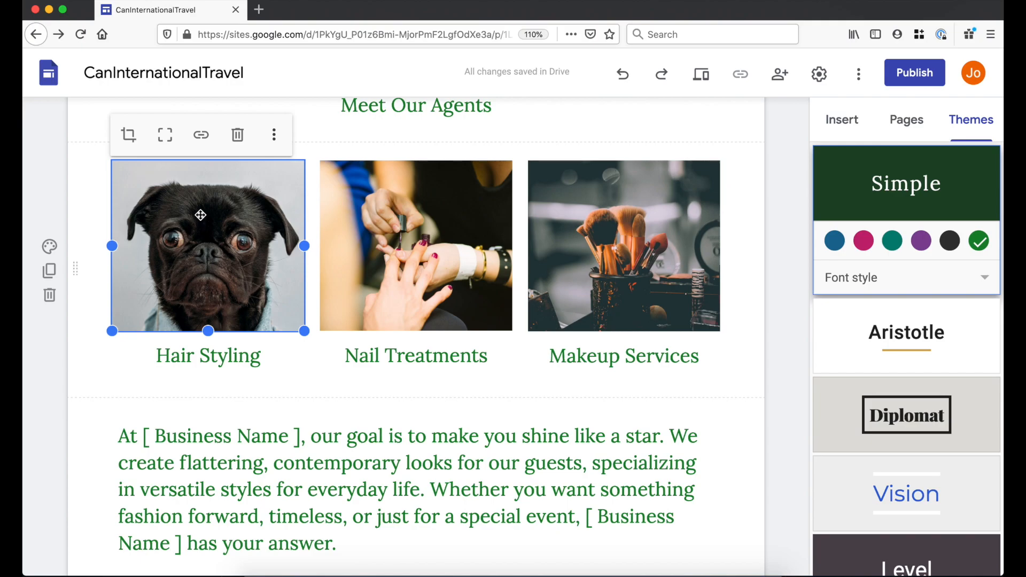
{"action": "left_click", "coordinate": [206, 140]}
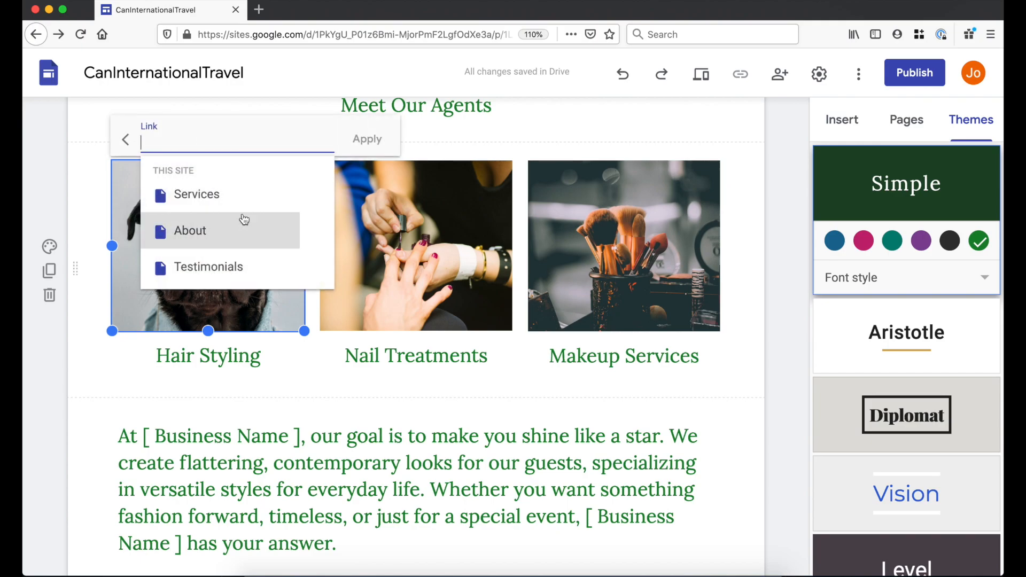
{"action": "left_click", "coordinate": [90, 323]}
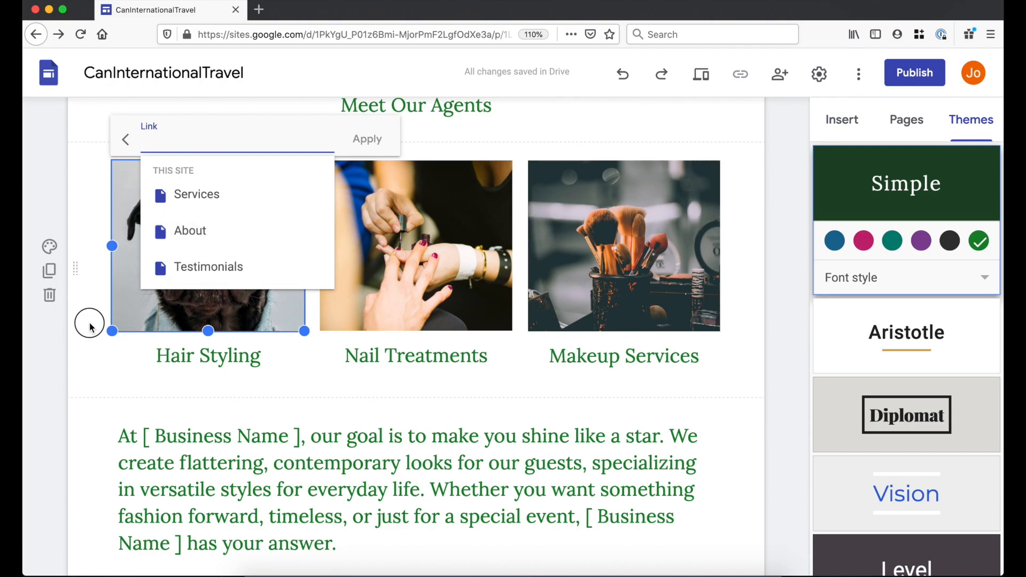
{"action": "left_click", "coordinate": [210, 247]}
{"action": "left_click", "coordinate": [210, 246]}
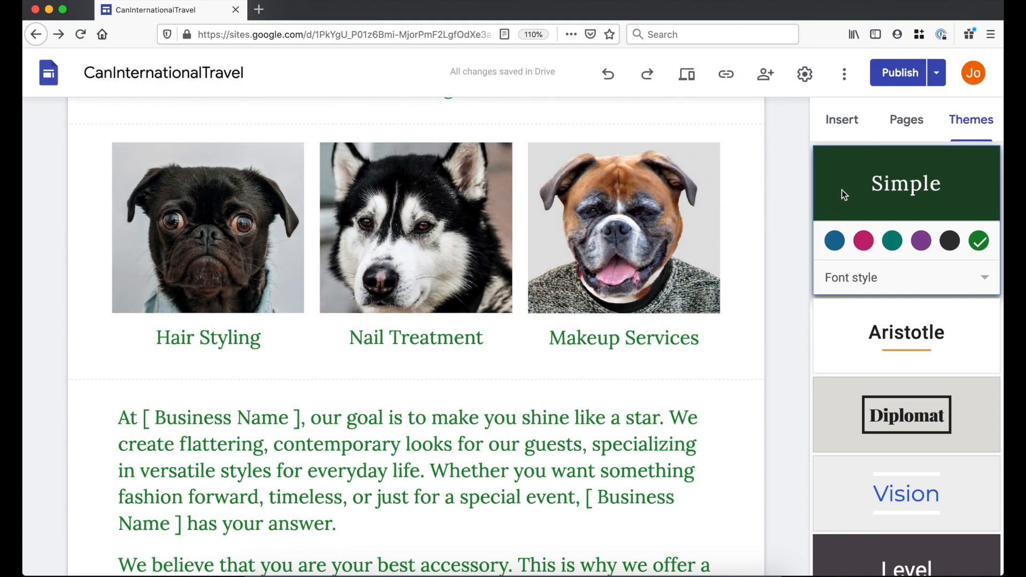
{"action": "left_click", "coordinate": [842, 129]}
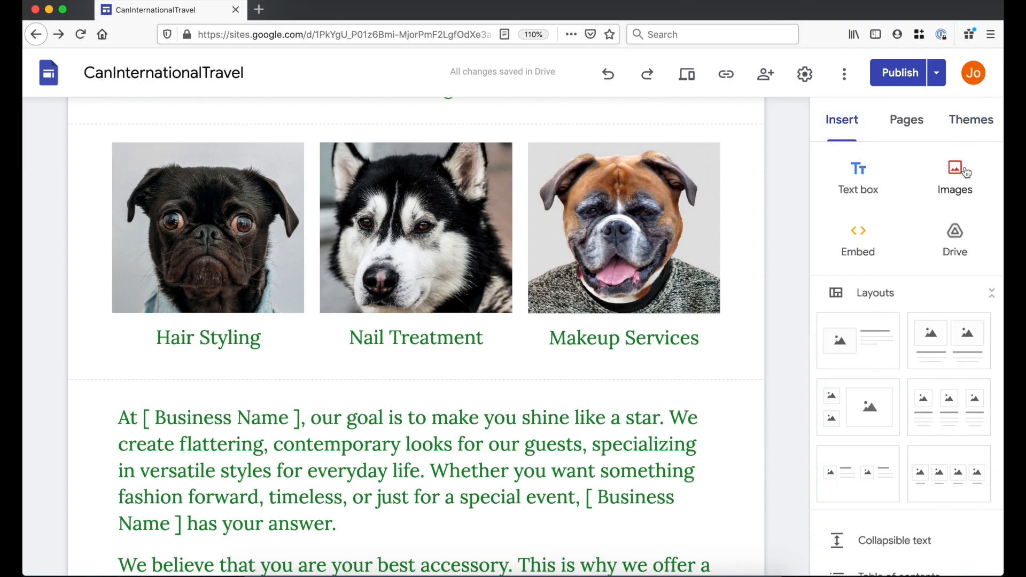
{"action": "left_click", "coordinate": [966, 171]}
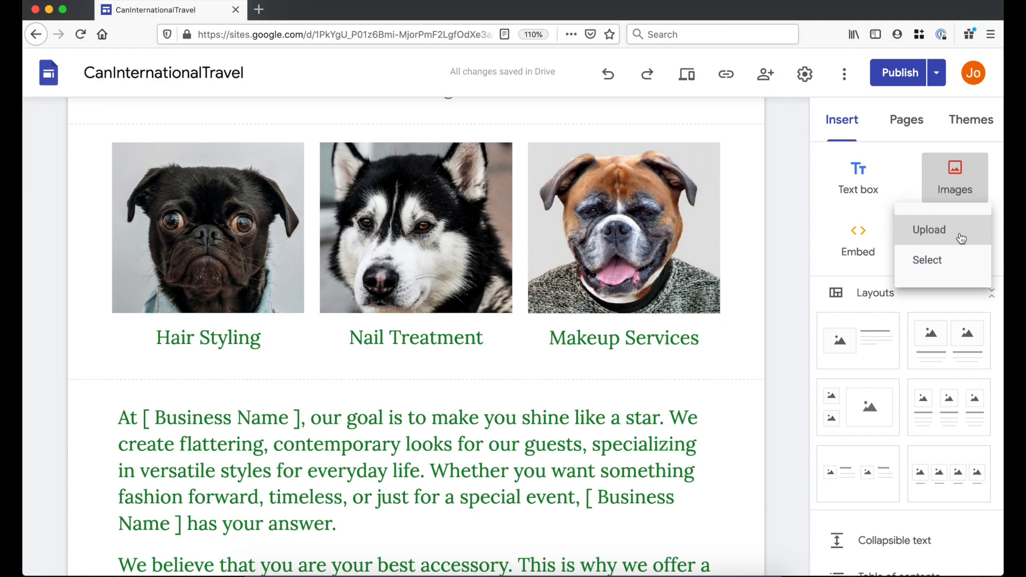
{"action": "left_click", "coordinate": [951, 262]}
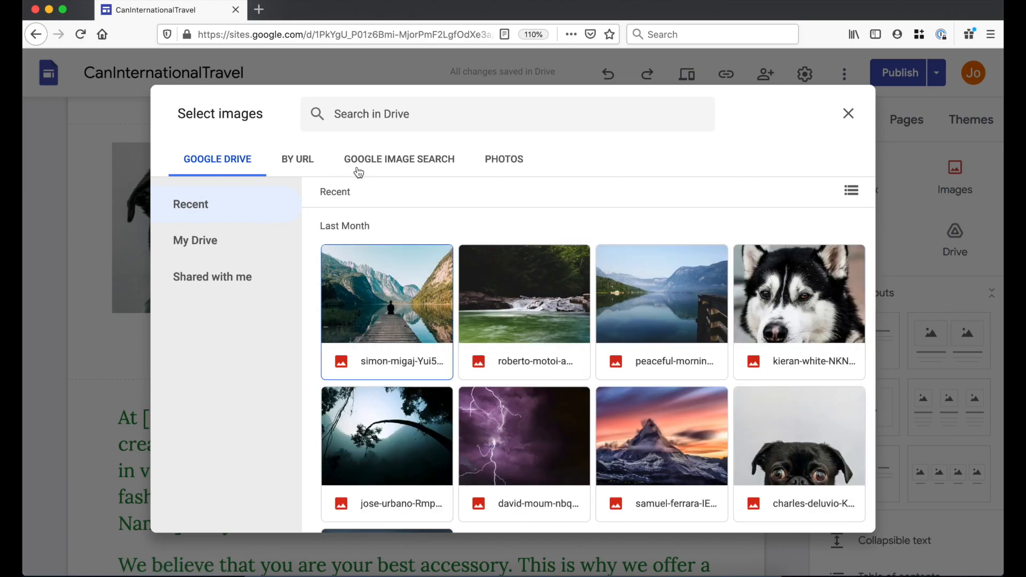
{"action": "left_click", "coordinate": [371, 294]}
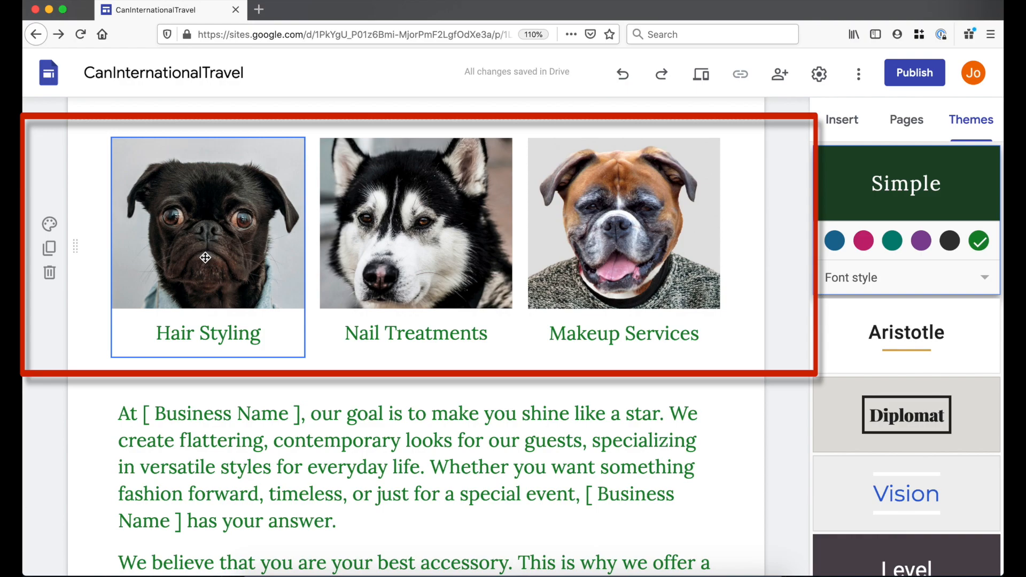
- Duplicate the dog-photo section, then delete the duplicated image row again
{"action": "left_click", "coordinate": [49, 249]}
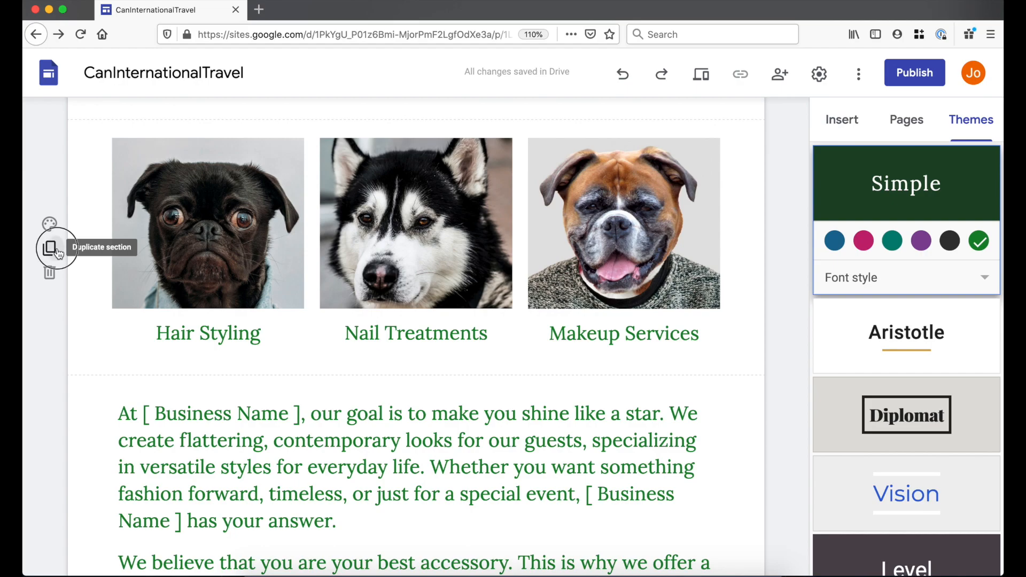
{"action": "scroll", "coordinate": [189, 278], "scroll_direction": "up", "scroll_amount": 3}
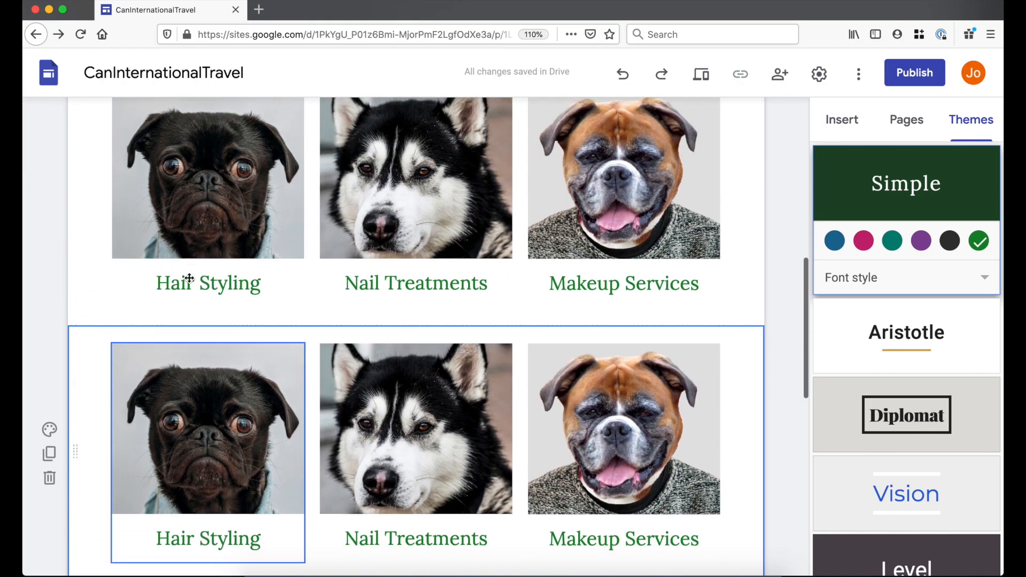
{"action": "left_click", "coordinate": [288, 423]}
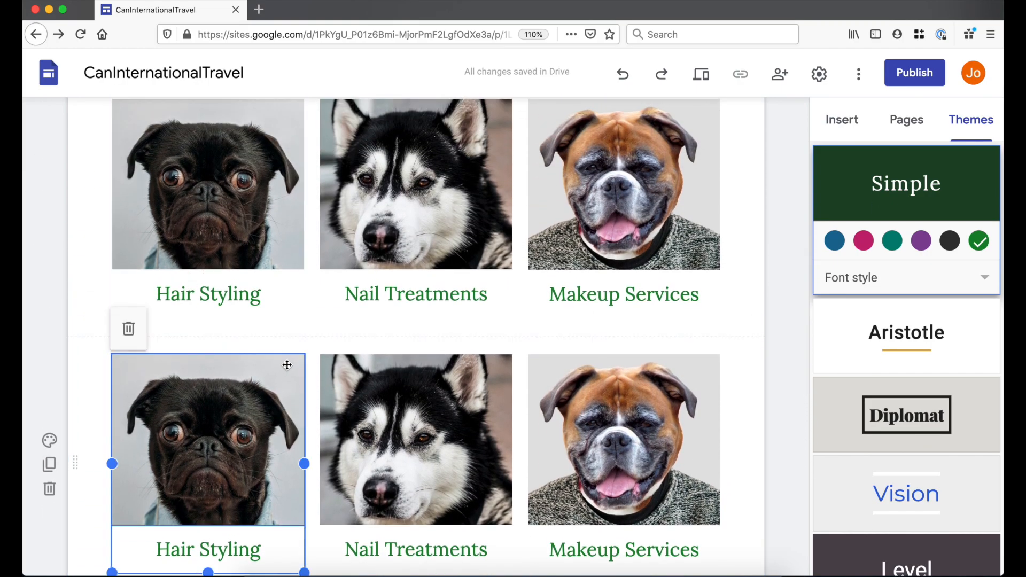
{"action": "left_click", "coordinate": [276, 380]}
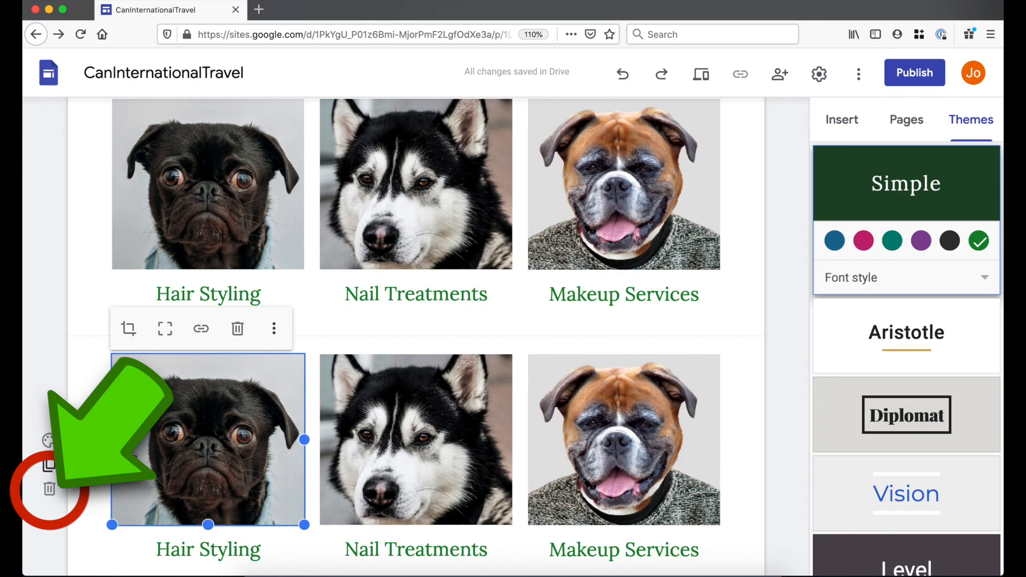
{"action": "left_click", "coordinate": [49, 488]}
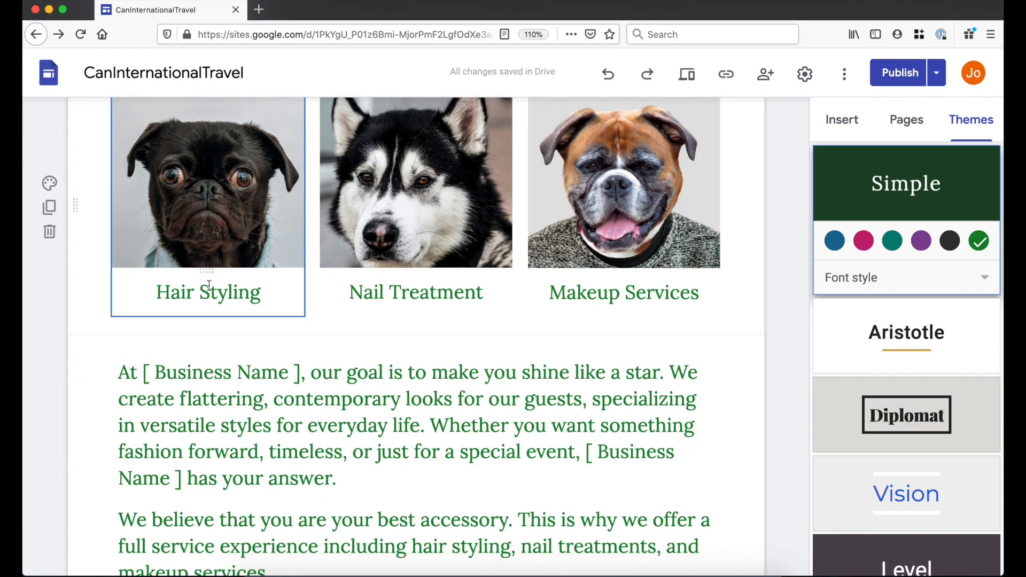
- Caption the pug card 'Agent Smith', undoing an accidental move of the caption
{"action": "left_click", "coordinate": [203, 288]}
{"action": "left_click", "coordinate": [259, 294]}
{"action": "left_click_drag", "start_coordinate": [259, 294], "coordinate": [112, 305]}
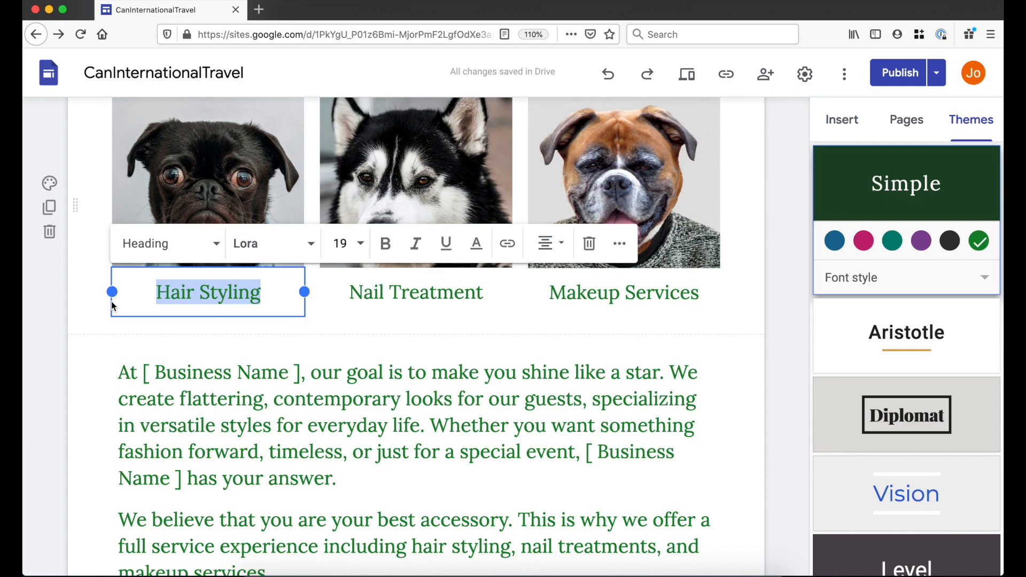
{"action": "type", "text": "Agent Smith"}
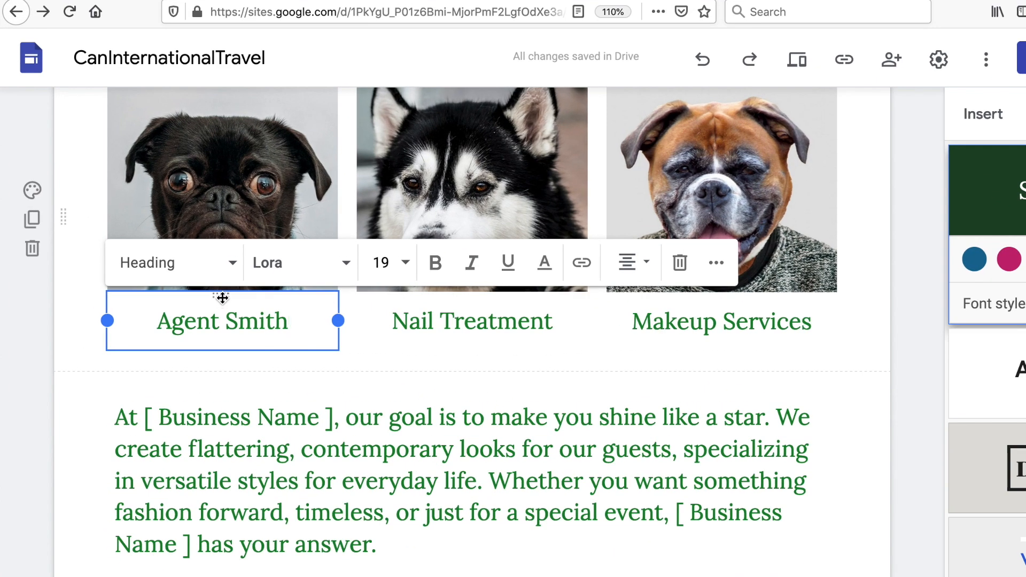
{"action": "left_click_drag", "start_coordinate": [223, 298], "coordinate": [229, 336]}
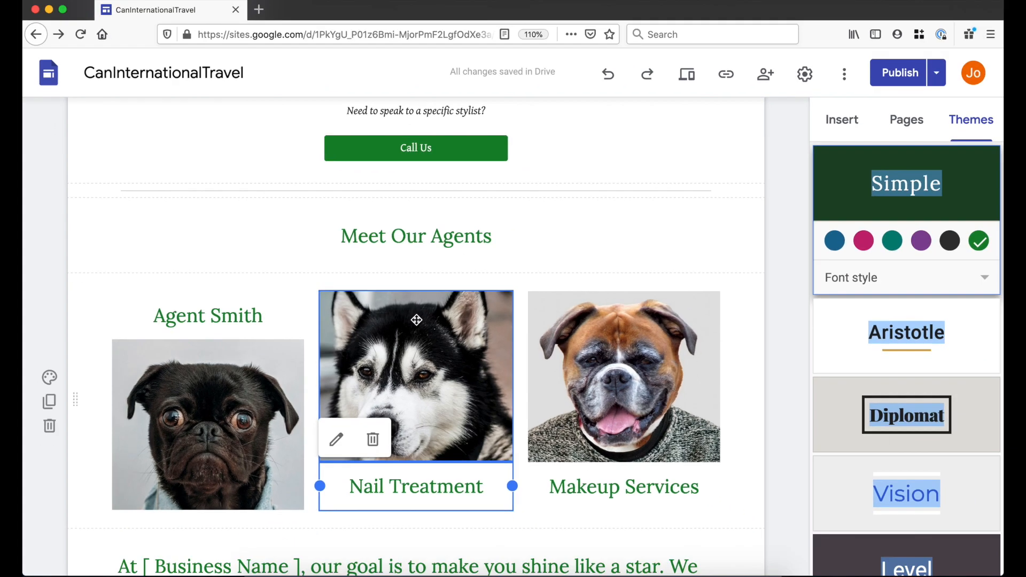
{"action": "key", "text": "super+z"}
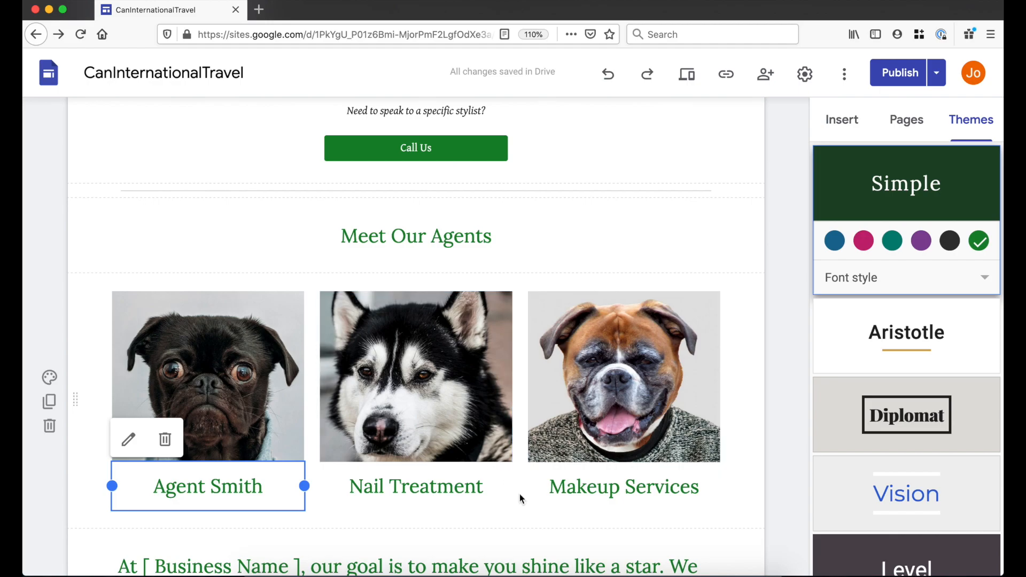
{"action": "scroll", "coordinate": [457, 500], "scroll_direction": "down", "scroll_amount": 4}
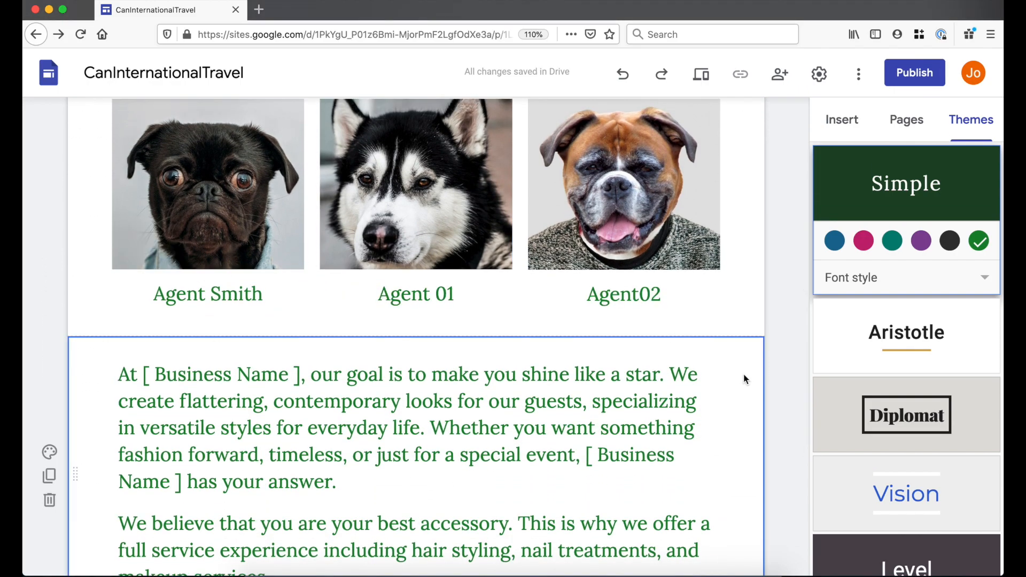
{"action": "scroll", "coordinate": [745, 378], "scroll_direction": "down", "scroll_amount": 3}
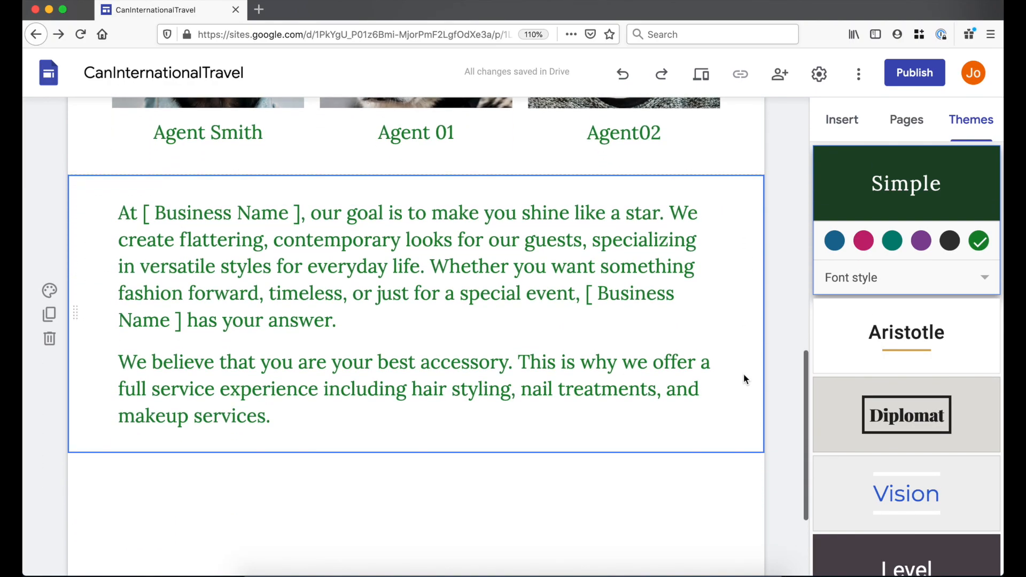
- Paste Lorem Ipsum over the salon paragraphs and format it as Normal text, size 14
{"action": "left_click", "coordinate": [123, 207]}
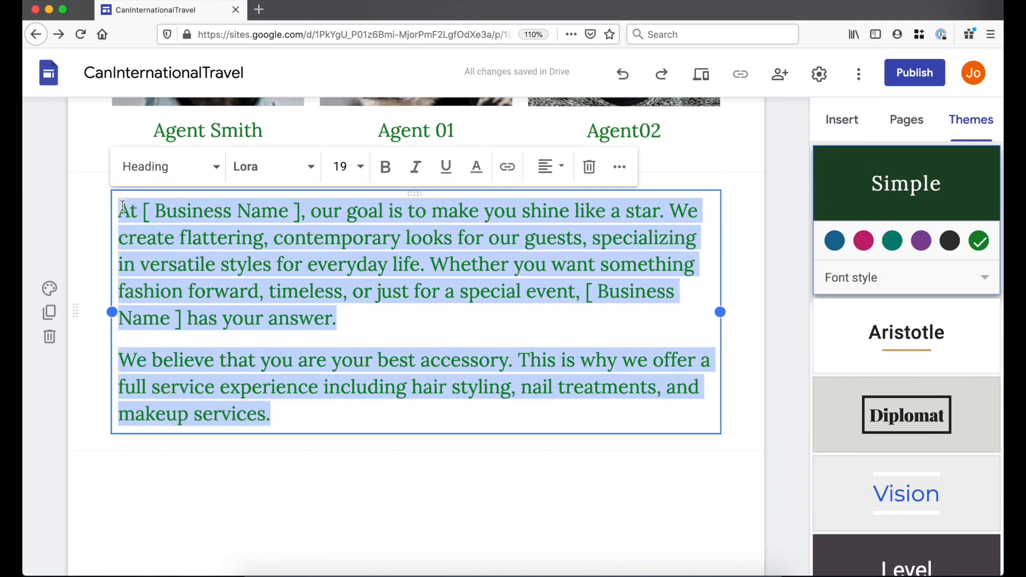
{"action": "type", "text": "Lorem Ipsum is simply dummy text of the printing and typesetting industry. Lorem Ipsum has been the industry's standard dummy text ever since the 1500s, when an unknown printer took a galley of type and scrambled it to make a type specimen book. It has survived not only five centuries, but also the leap into electronic typesetting, remaining essentially unchanged. It was popularised in the 1960s with the release of Letraset sheets containing Lorem Ipsum passages, and more recently with desktop publishing software like Aldus PageMaker including versions of Lorem Ipsum."}
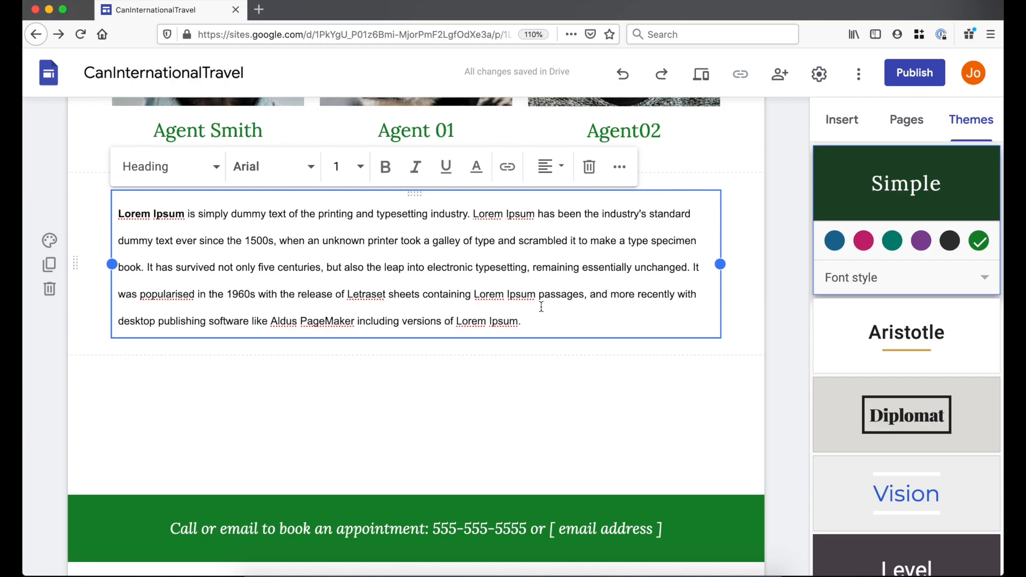
{"action": "key", "text": "super+a"}
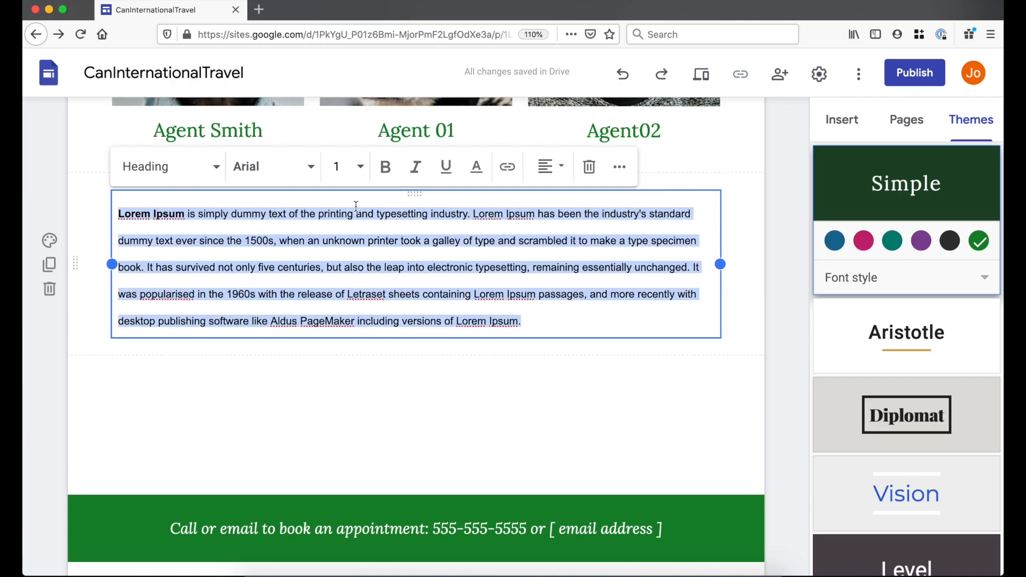
{"action": "left_click", "coordinate": [203, 167]}
{"action": "left_click", "coordinate": [158, 172]}
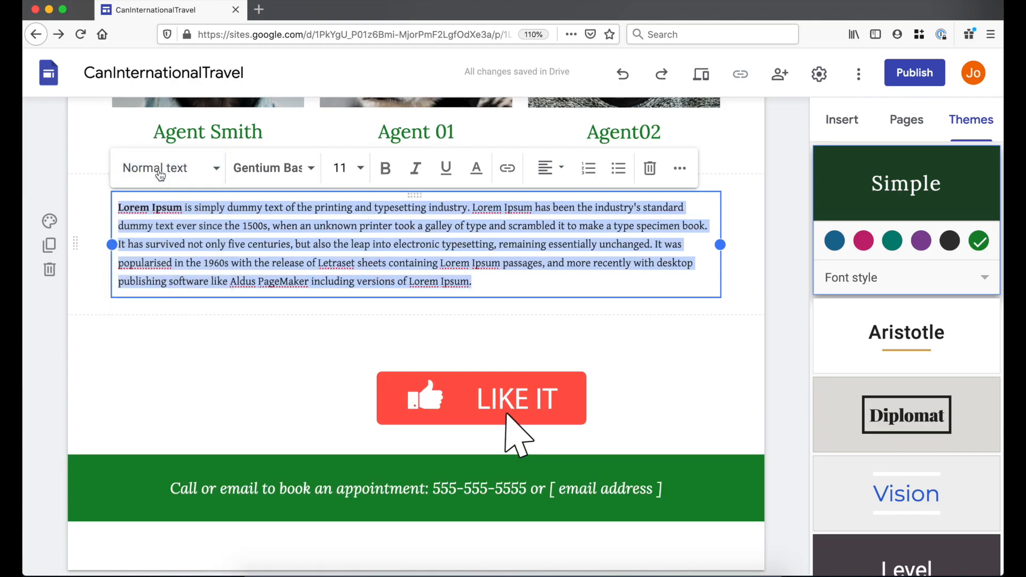
{"action": "left_click", "coordinate": [340, 168]}
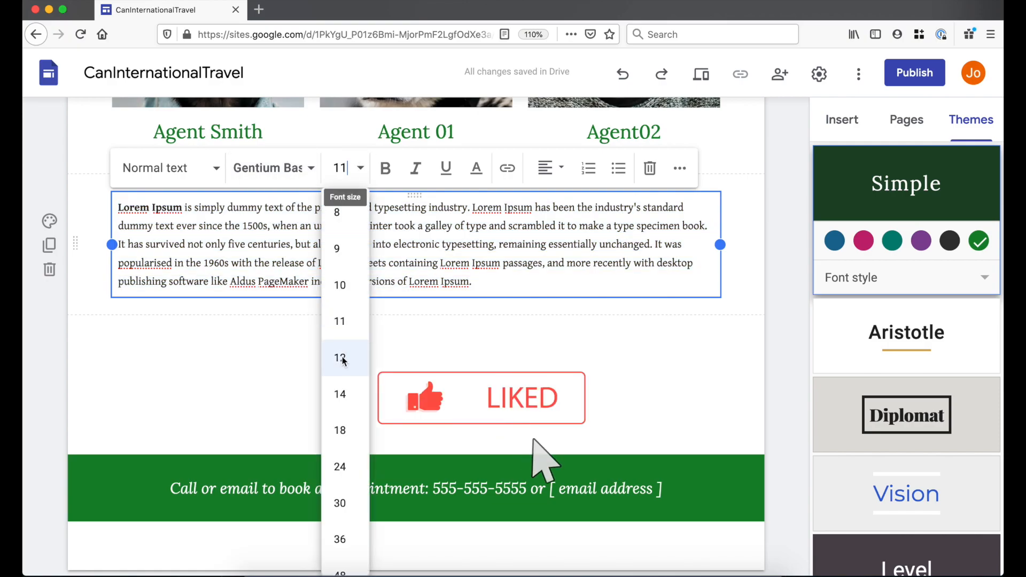
{"action": "left_click", "coordinate": [340, 394]}
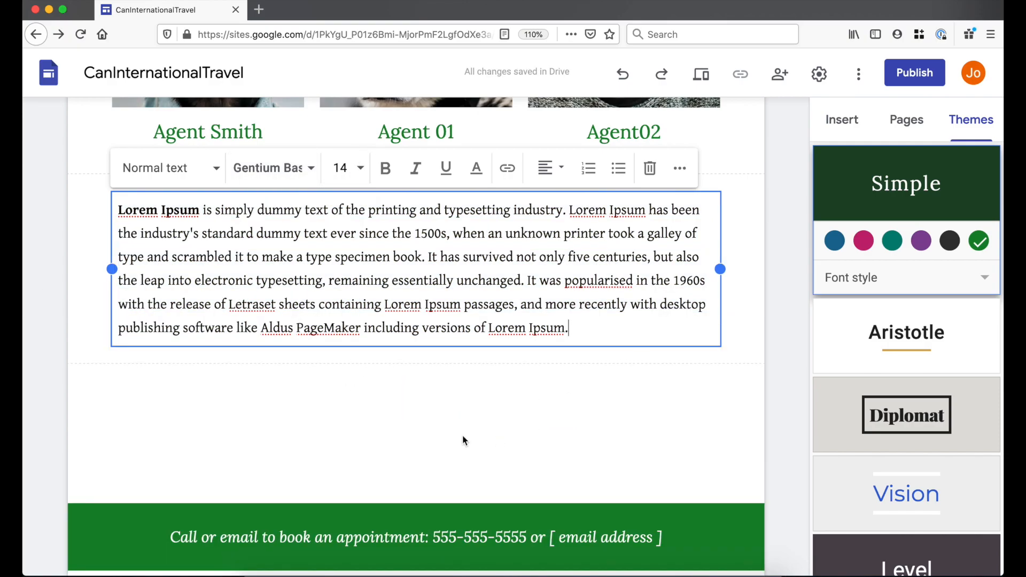
{"action": "scroll", "coordinate": [463, 440], "scroll_direction": "down", "scroll_amount": 1}
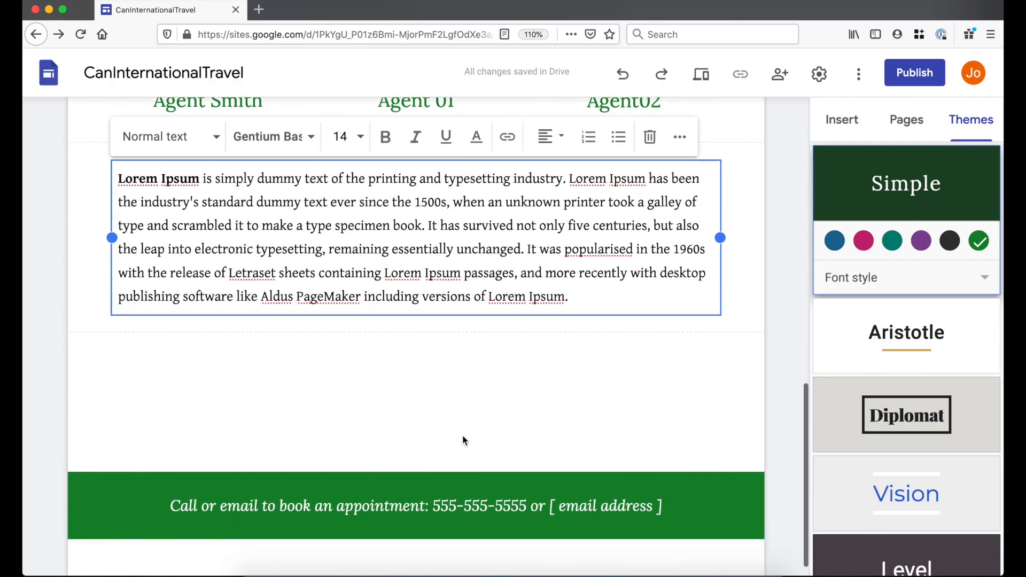
{"action": "left_click", "coordinate": [358, 388]}
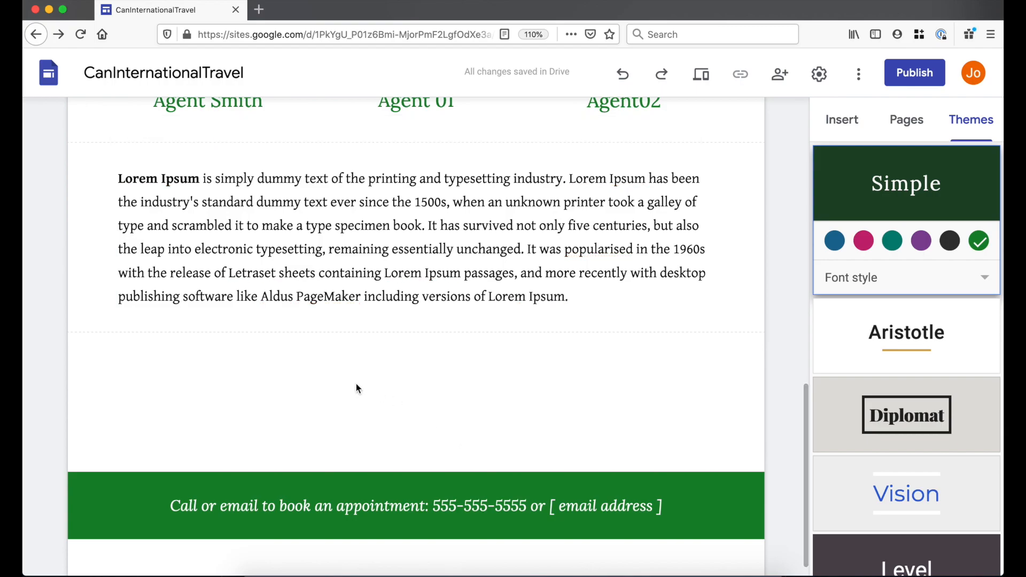
- Embed the Pexels fish video from Drive below the paragraph and enlarge it to full width
{"action": "left_click", "coordinate": [843, 120]}
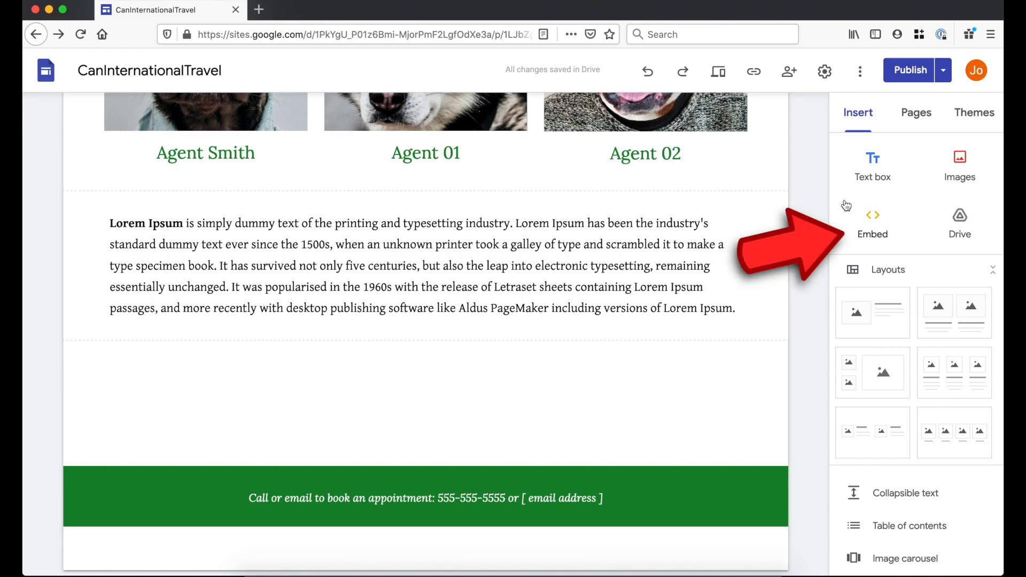
{"action": "left_click", "coordinate": [958, 224]}
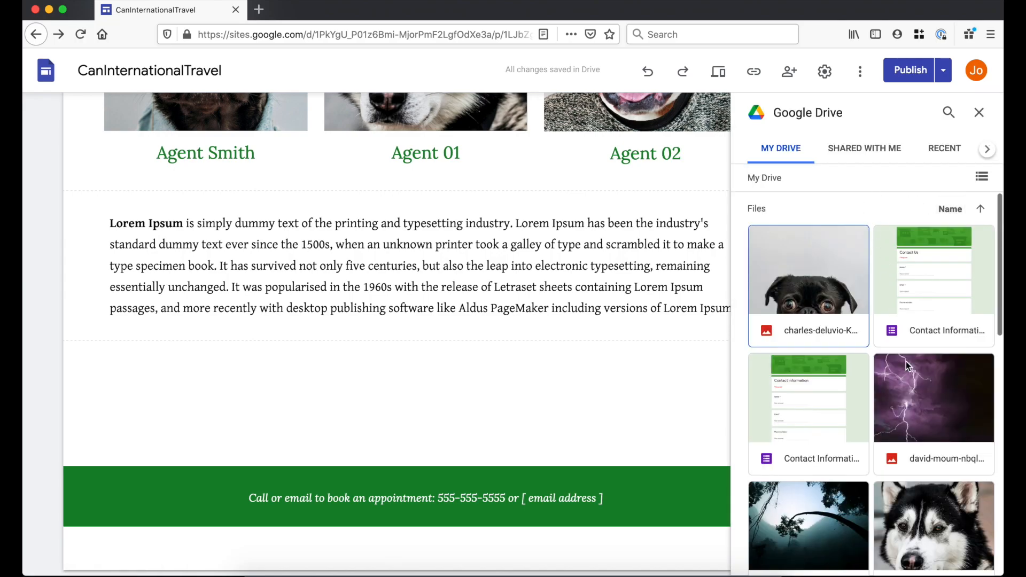
{"action": "scroll", "coordinate": [931, 290], "scroll_direction": "down", "scroll_amount": 10}
{"action": "left_click", "coordinate": [931, 271]}
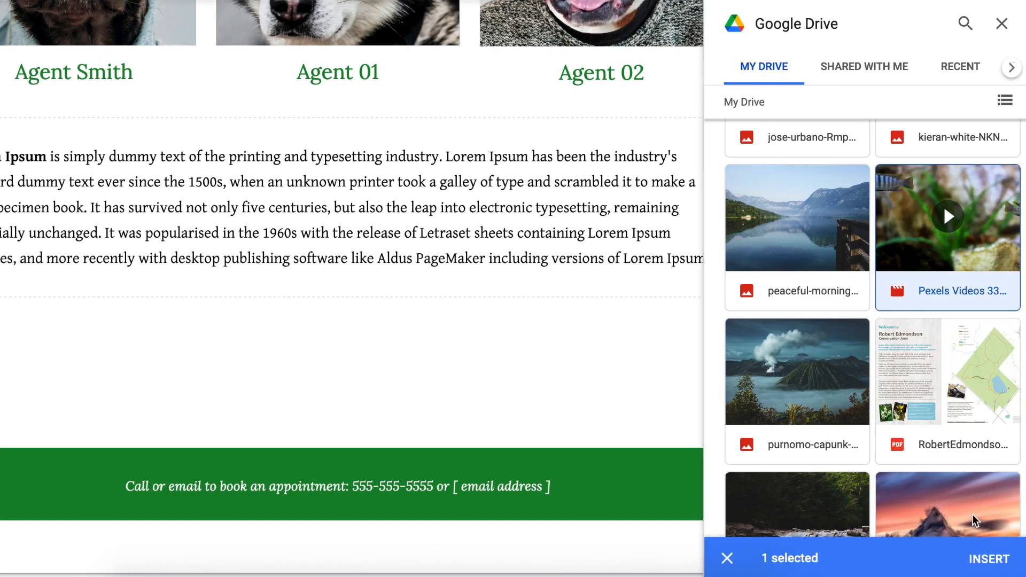
{"action": "left_click", "coordinate": [990, 559]}
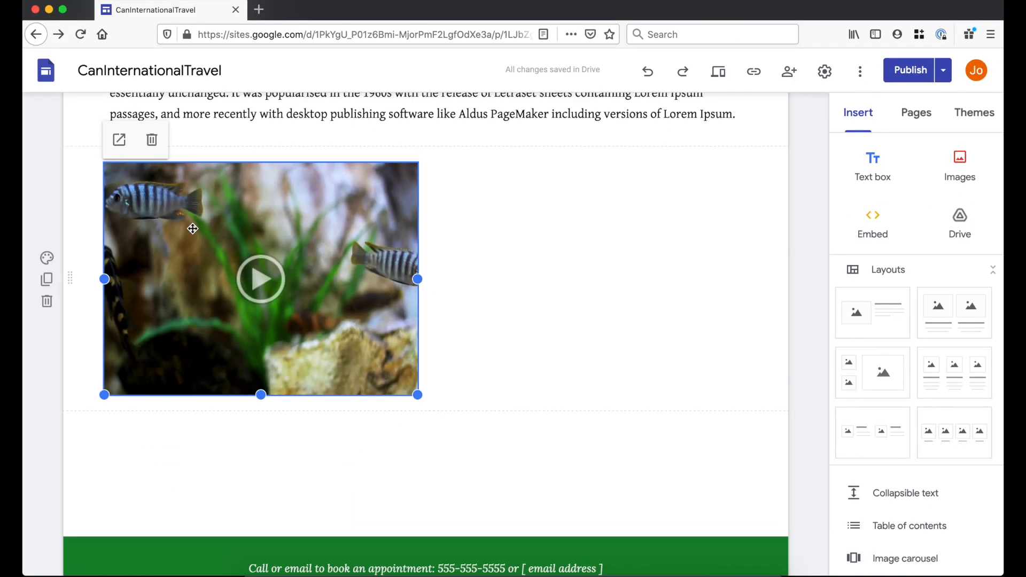
{"action": "left_click_drag", "start_coordinate": [417, 278], "coordinate": [746, 256]}
{"action": "left_click_drag", "start_coordinate": [430, 394], "coordinate": [426, 500]}
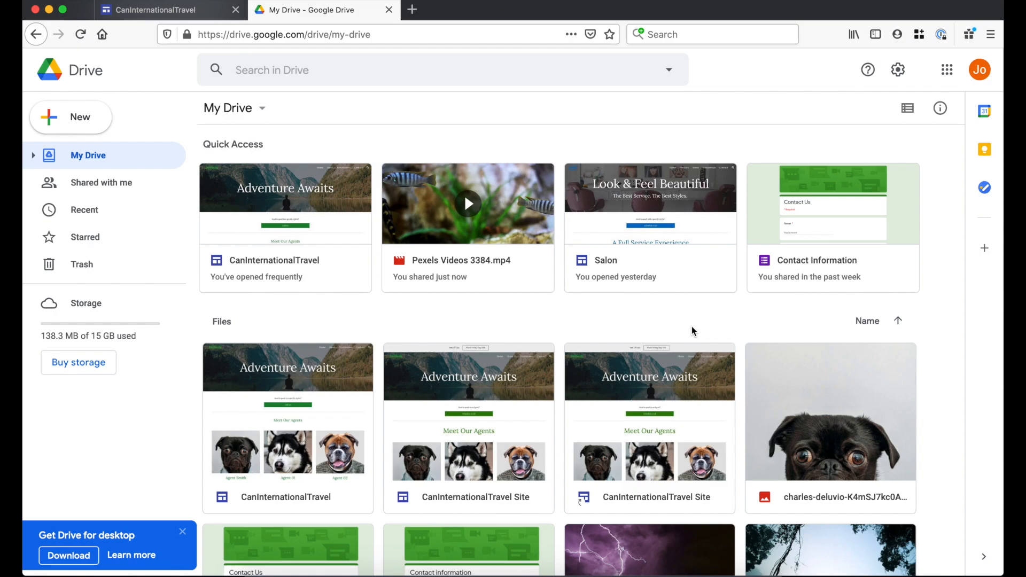
- Share Pexels Videos 3384.mp4 so anyone with the link can view it, then close the Drive tab
{"action": "right_click", "coordinate": [482, 262]}
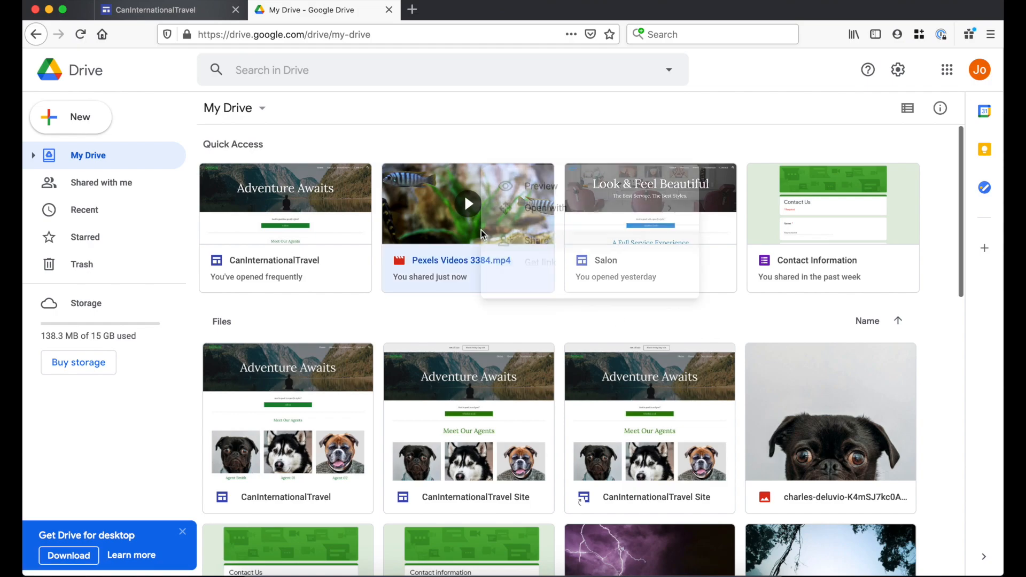
{"action": "left_click", "coordinate": [537, 245]}
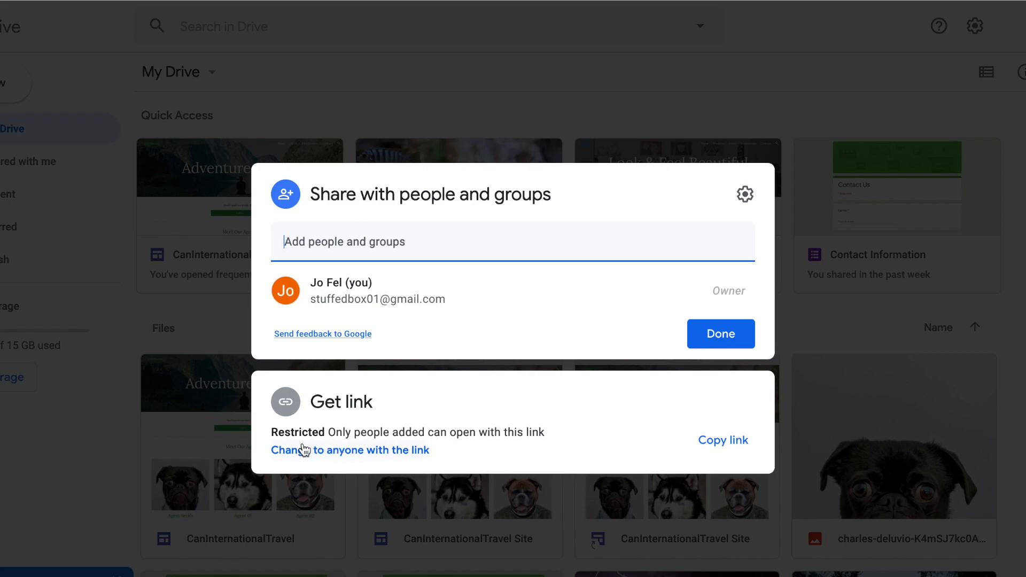
{"action": "left_click", "coordinate": [342, 450]}
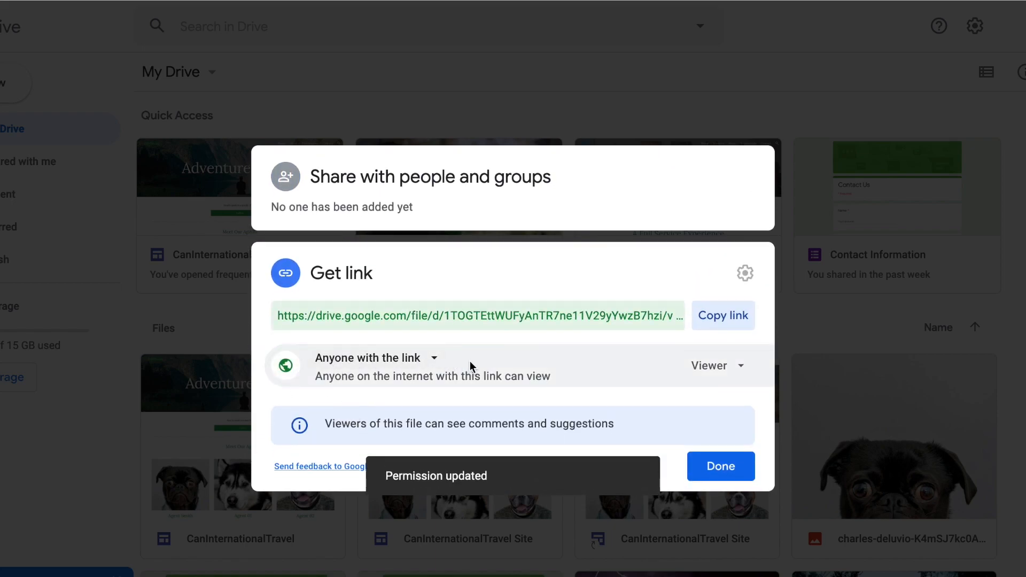
{"action": "left_click", "coordinate": [727, 464]}
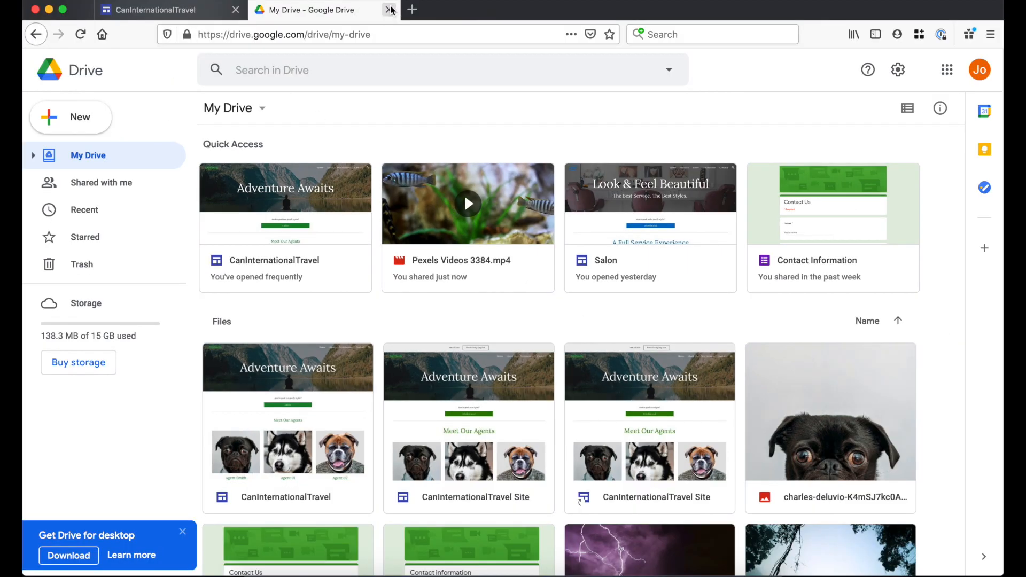
{"action": "left_click", "coordinate": [389, 10]}
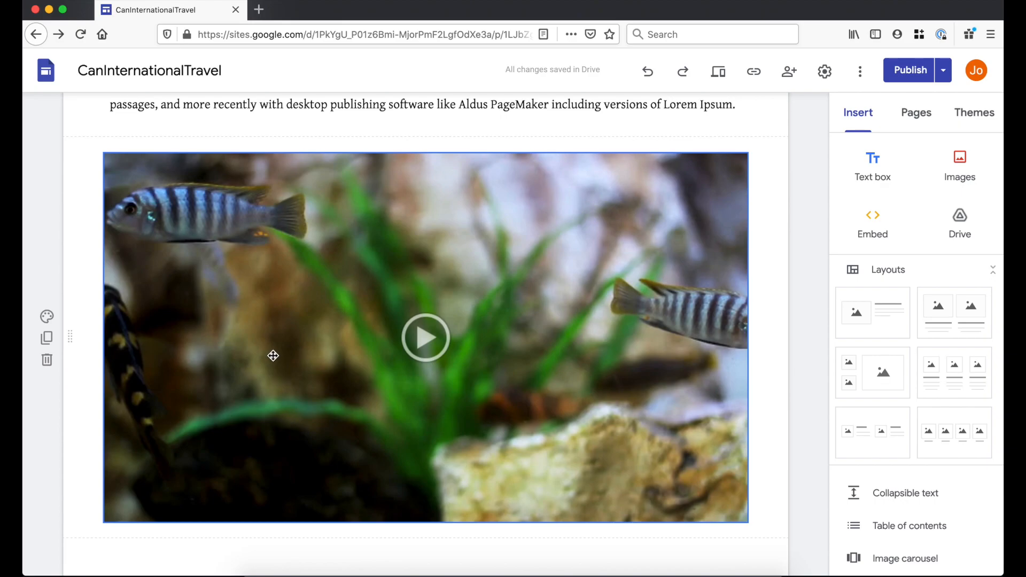
- Remove the previously embedded video section from the page
{"action": "left_click", "coordinate": [49, 362]}
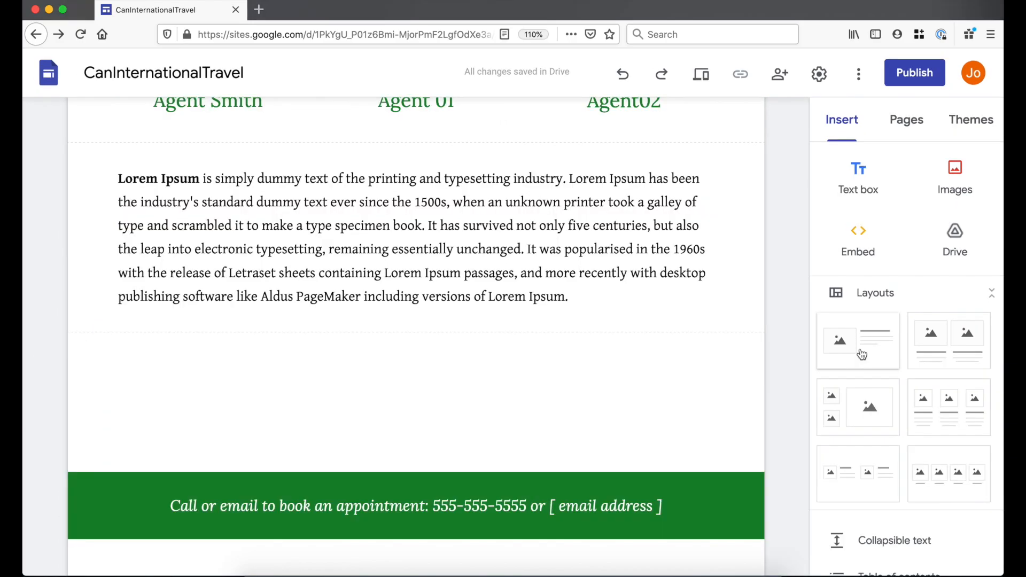
{"action": "scroll", "coordinate": [862, 354], "scroll_direction": "down", "scroll_amount": 3}
{"action": "scroll", "coordinate": [862, 353], "scroll_direction": "down", "scroll_amount": 5}
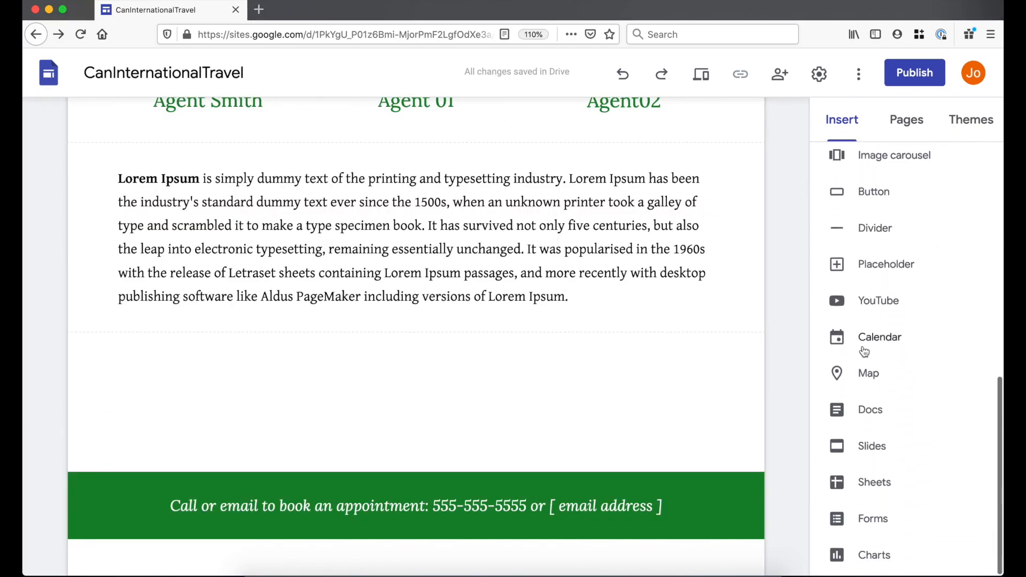
- Embed the first Coral Reef Aquarium result from a '24 hour aquarium' YouTube search
{"action": "left_click", "coordinate": [883, 302]}
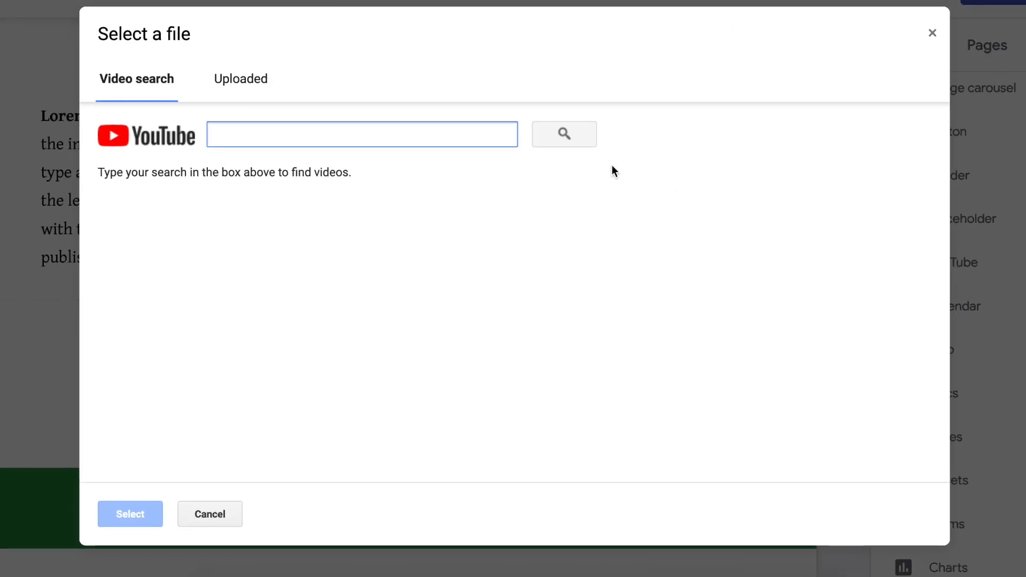
{"action": "left_click", "coordinate": [241, 79]}
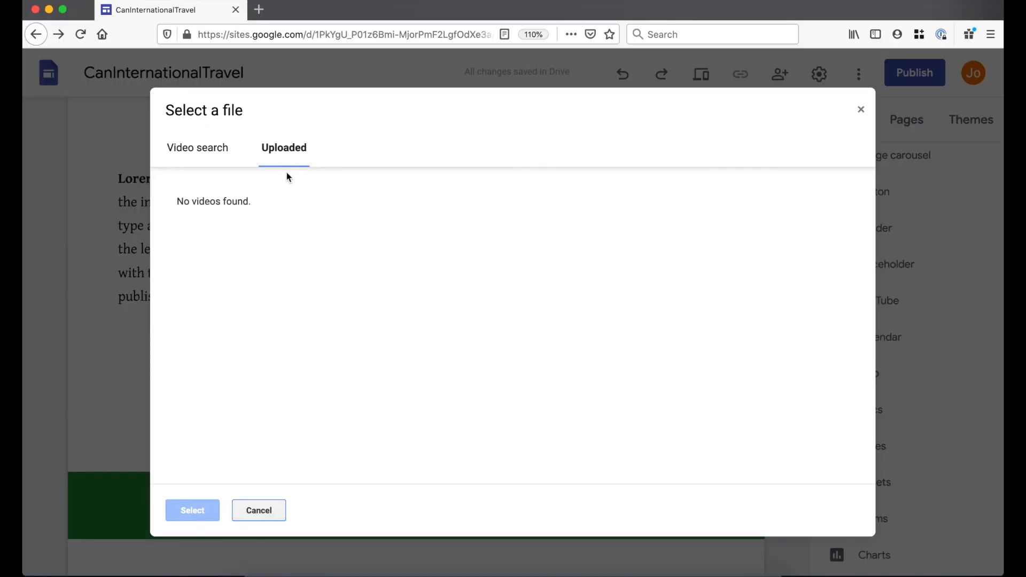
{"action": "left_click", "coordinate": [197, 154]}
{"action": "type", "text": "24 hou"}
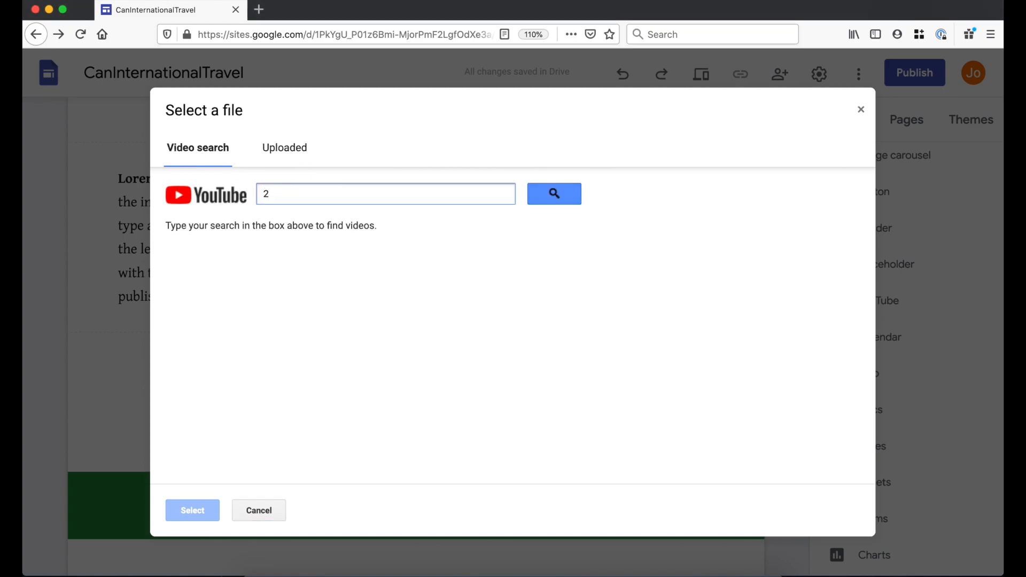
{"action": "type", "text": "r t"}
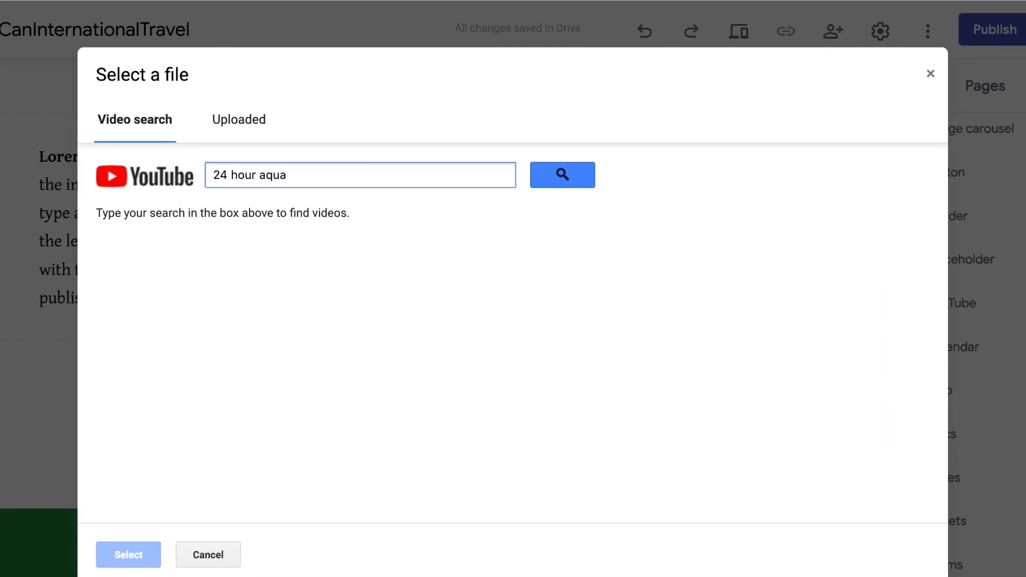
{"action": "left_click", "coordinate": [561, 172]}
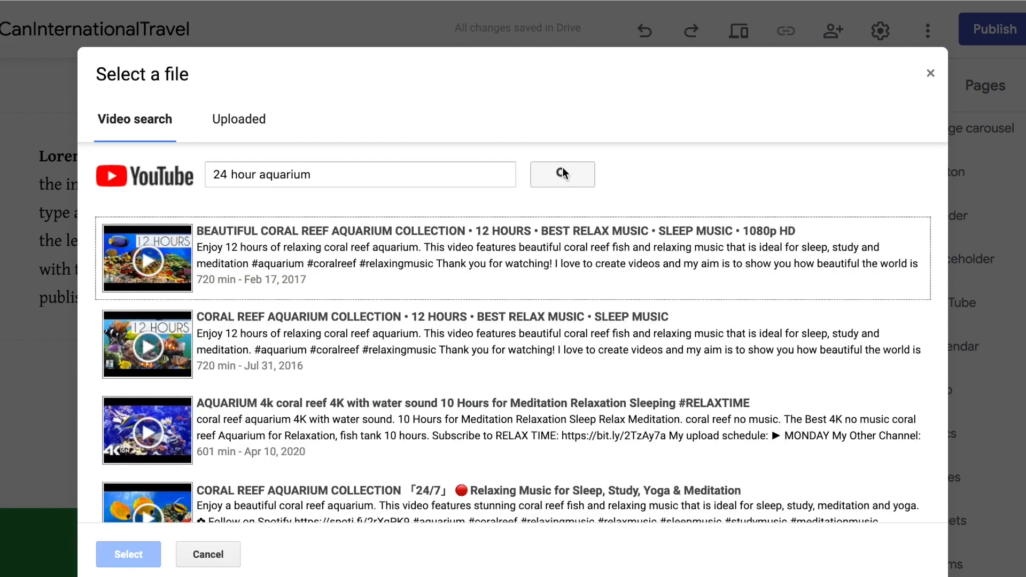
{"action": "left_click", "coordinate": [144, 263]}
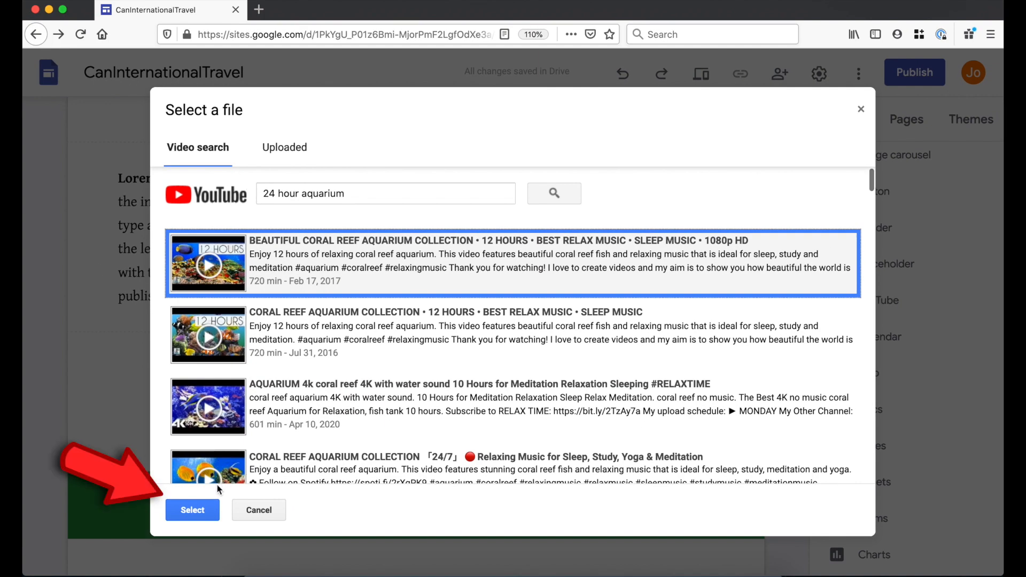
{"action": "left_click", "coordinate": [191, 509]}
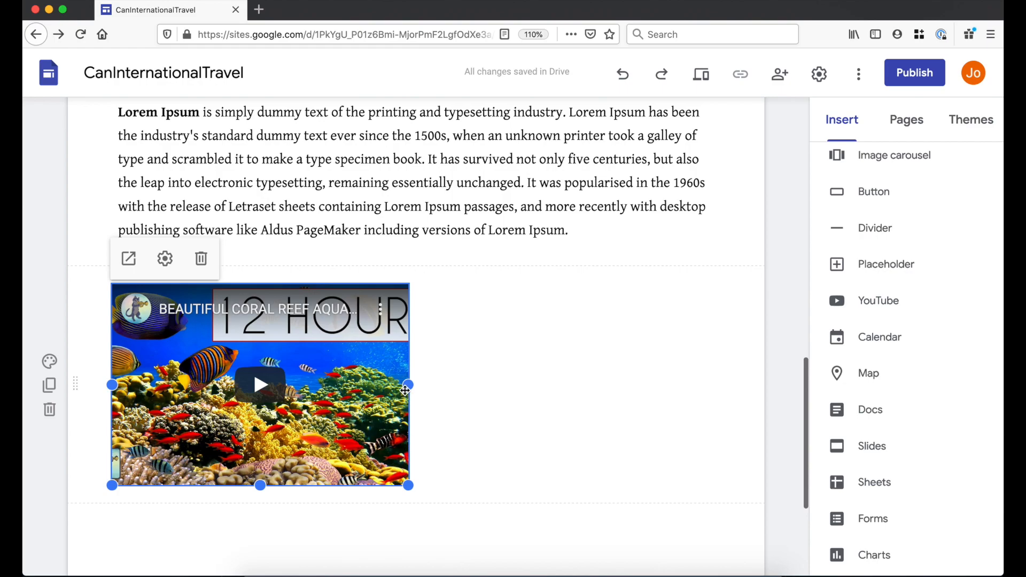
- Widen the coral reef video embed across the content area and make it taller
{"action": "left_click_drag", "start_coordinate": [408, 386], "coordinate": [719, 394]}
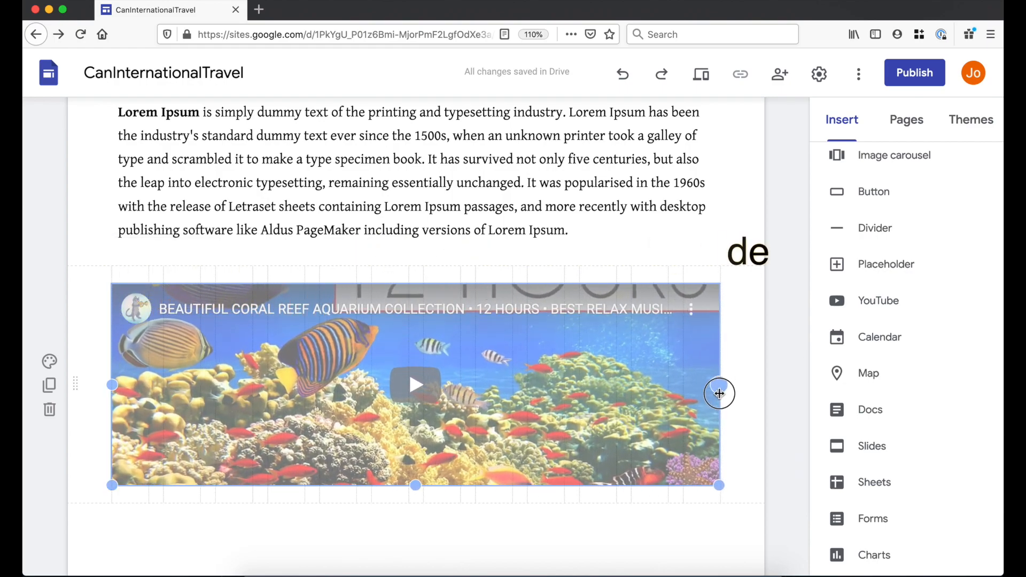
{"action": "scroll", "coordinate": [409, 332], "scroll_direction": "down", "scroll_amount": 3}
{"action": "left_click_drag", "start_coordinate": [416, 415], "coordinate": [420, 499]}
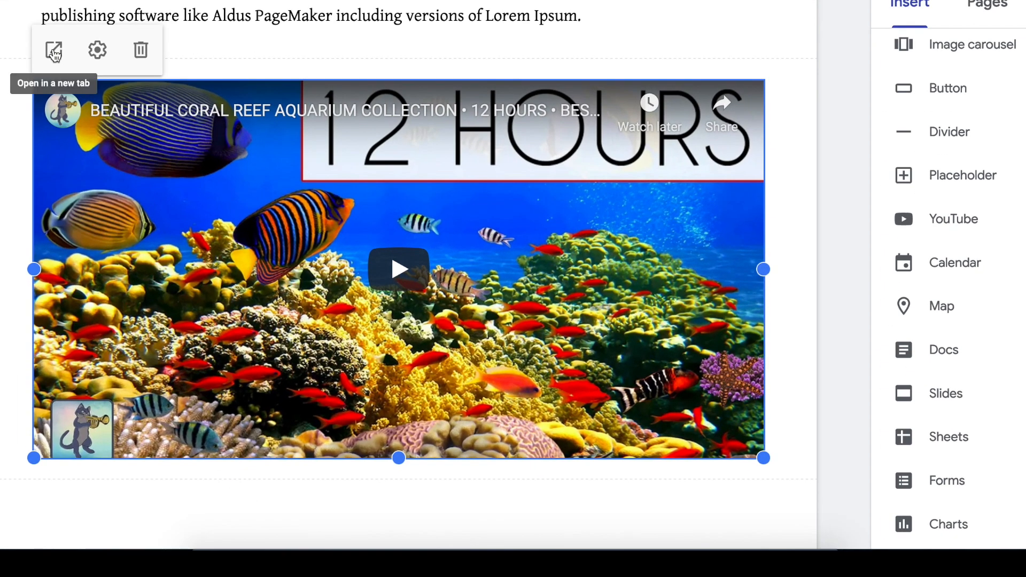
- Keep Normal player controls and a Red progress bar, and turn off fullscreen for the video
{"action": "left_click", "coordinate": [100, 54]}
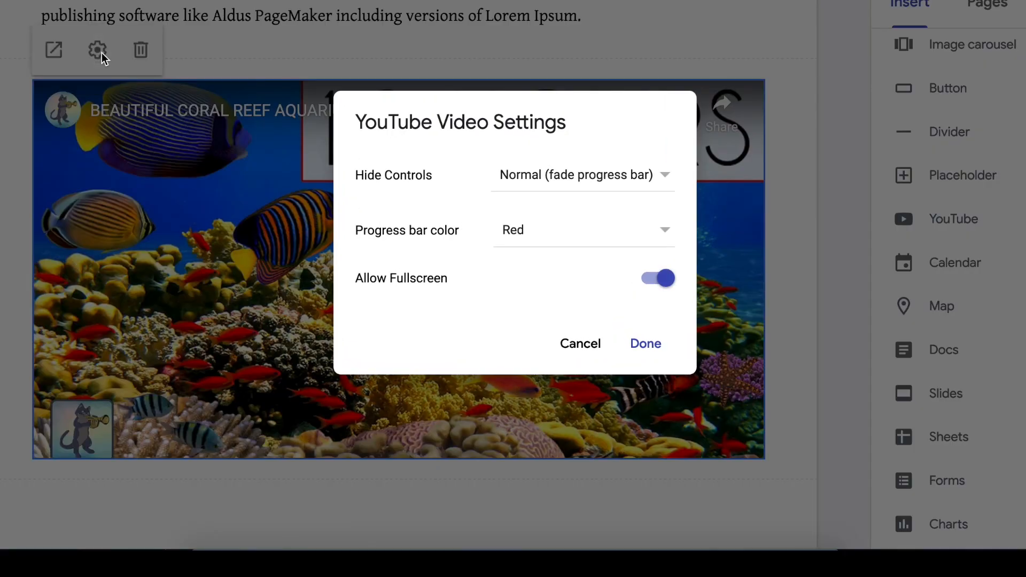
{"action": "left_click", "coordinate": [612, 179]}
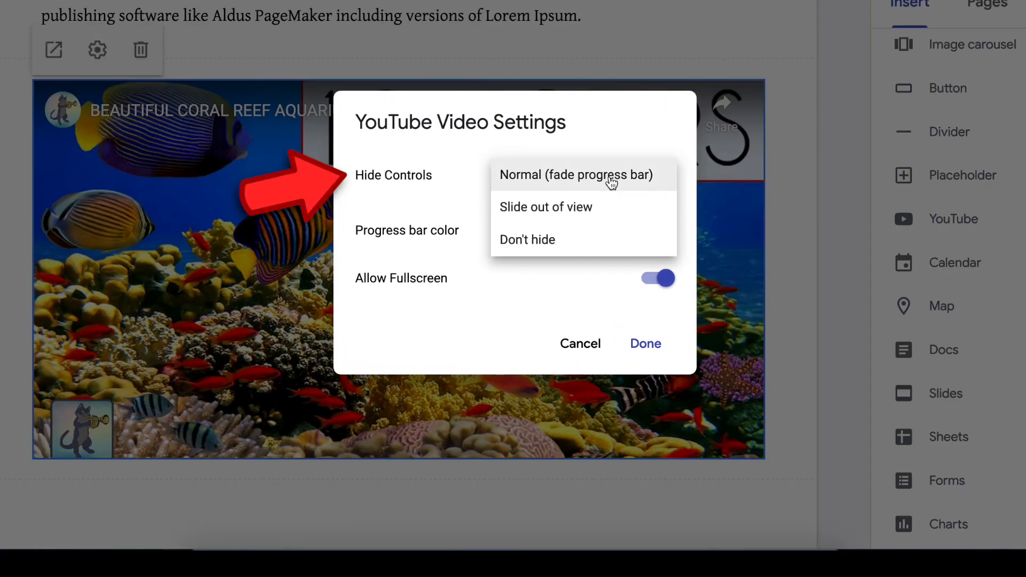
{"action": "left_click", "coordinate": [611, 181]}
{"action": "left_click", "coordinate": [543, 236]}
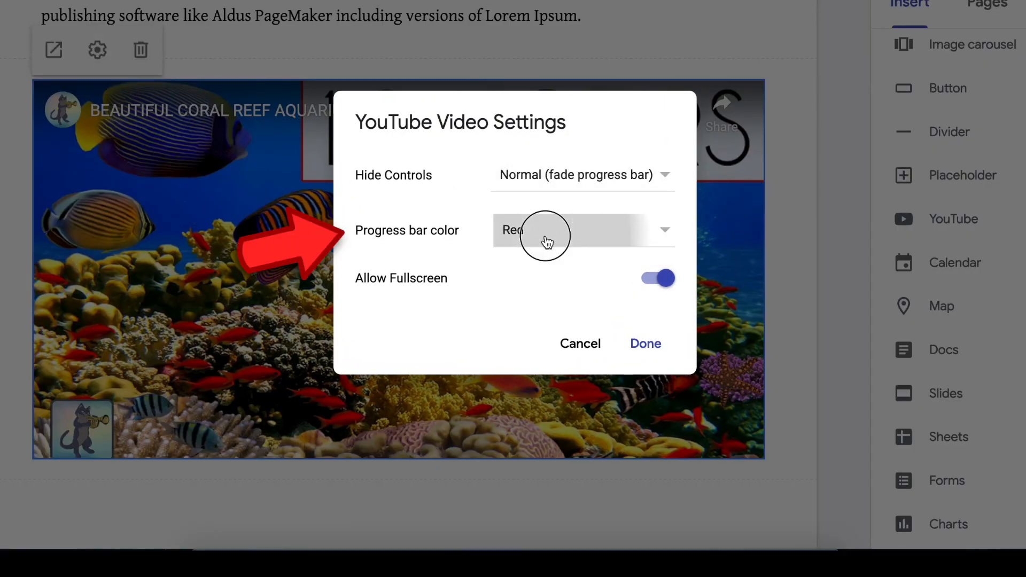
{"action": "left_click", "coordinate": [428, 262]}
{"action": "left_click", "coordinate": [655, 281]}
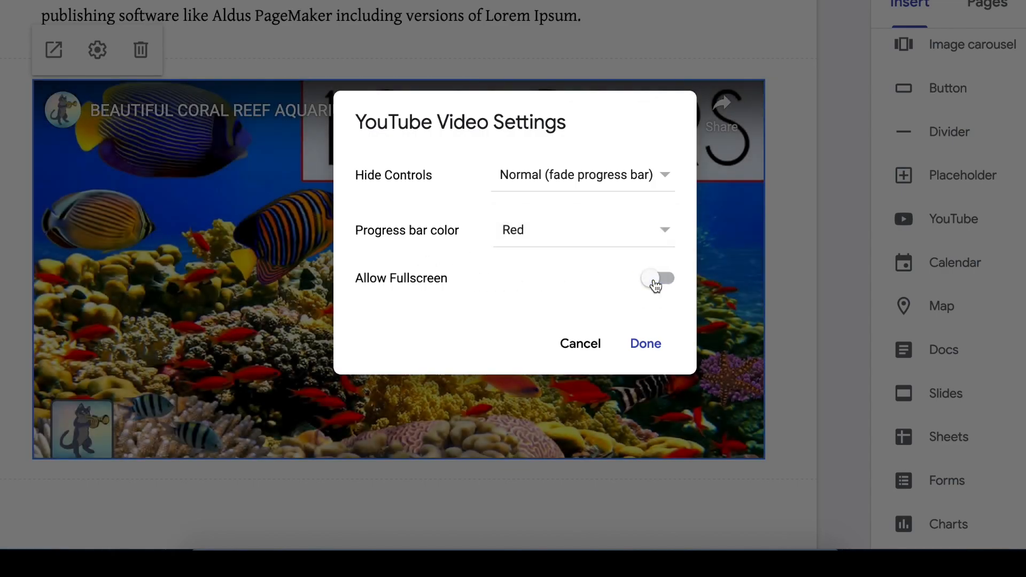
{"action": "left_click", "coordinate": [646, 345]}
- Add a centred 'Privacy Policy Terms of Use Disclaimer' line under the footer's appointment text
{"action": "scroll", "coordinate": [752, 395], "scroll_direction": "down", "scroll_amount": 5}
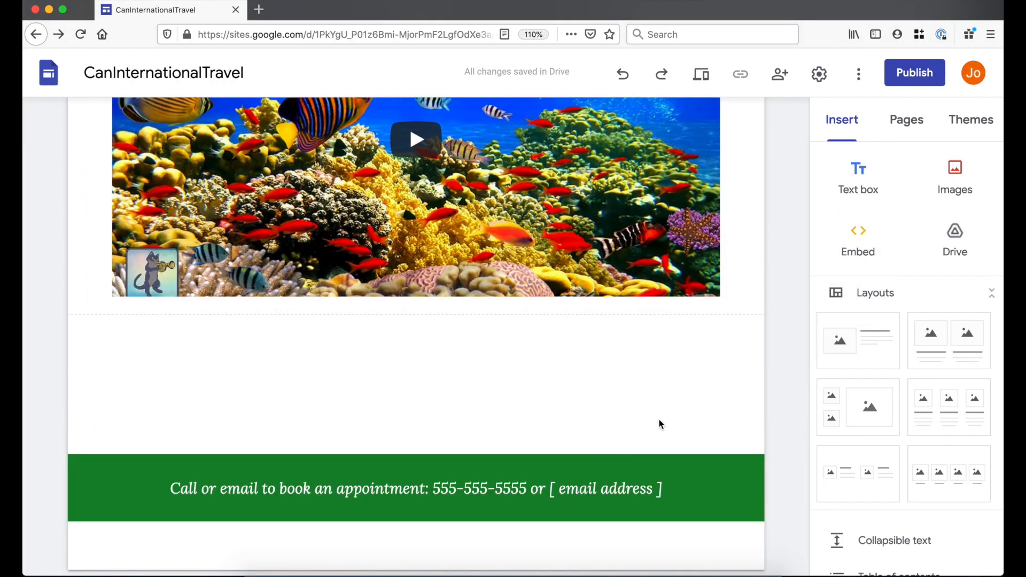
{"action": "left_click", "coordinate": [623, 488]}
{"action": "key", "text": "Return"}
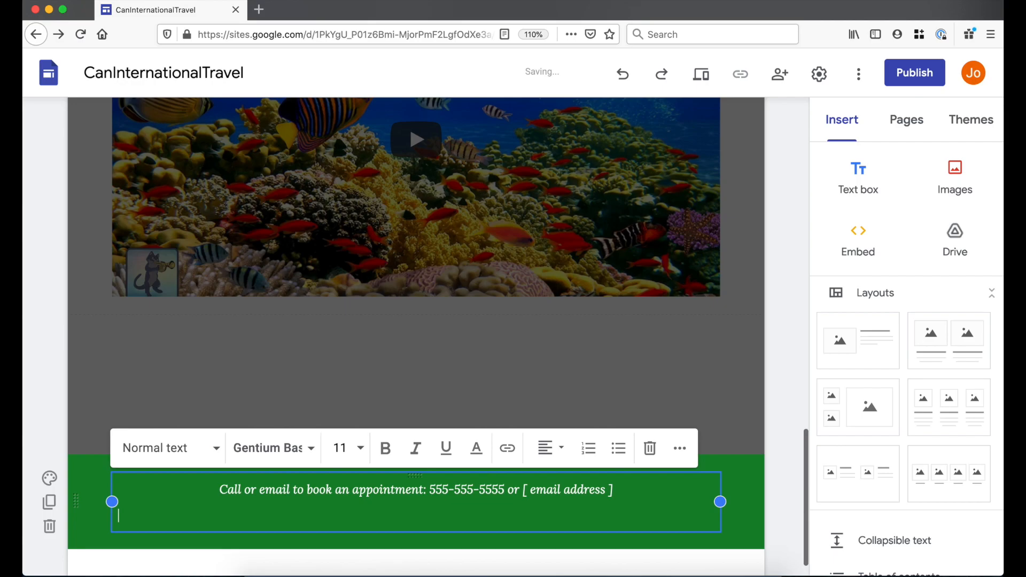
{"action": "type", "text": "Pr"}
{"action": "key", "text": "BackSpace"}
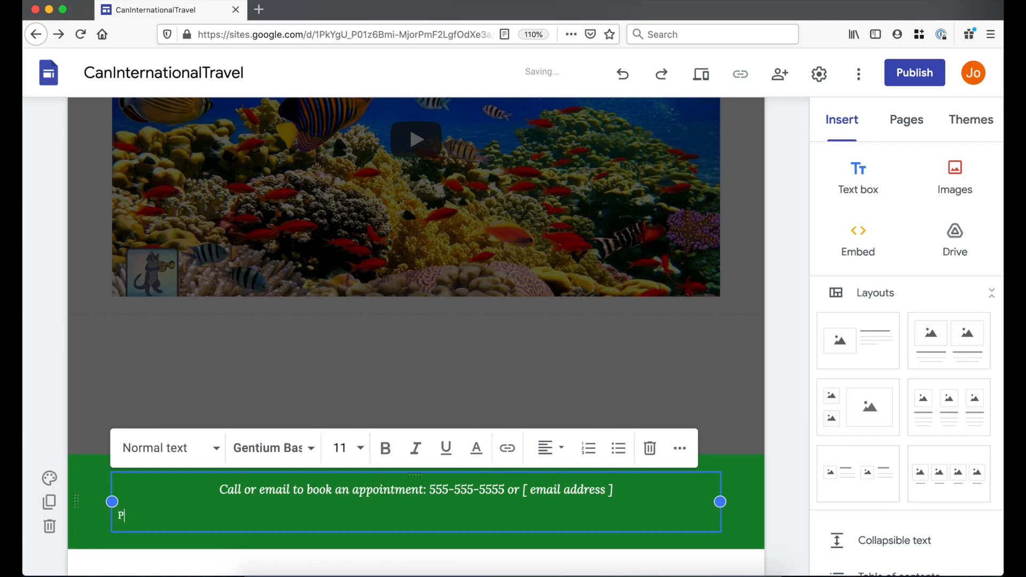
{"action": "type", "text": "rivacy Policy"}
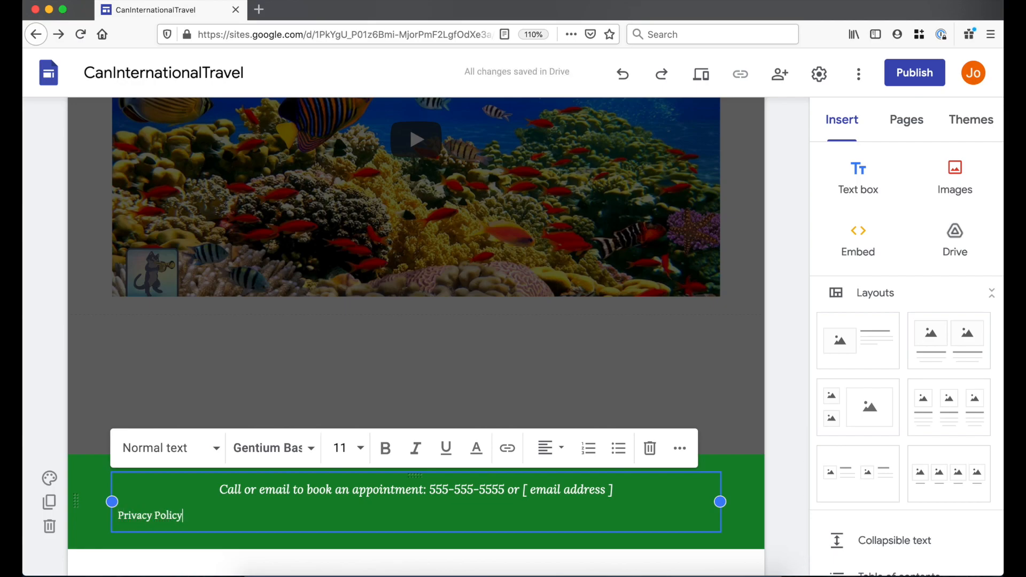
{"action": "type", "text": " Terms of Use Disc"}
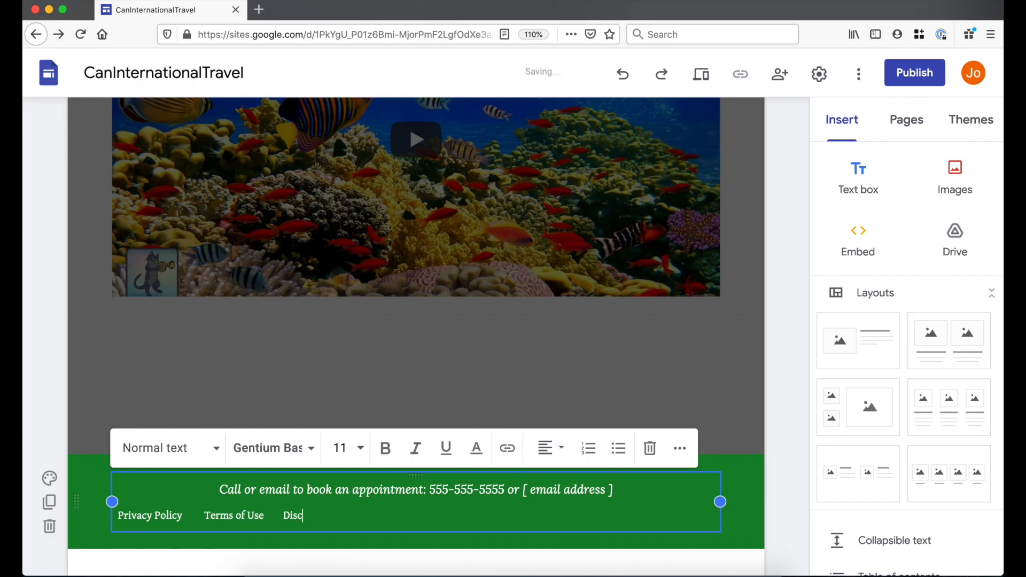
{"action": "type", "text": "laimer"}
{"action": "left_click_drag", "start_coordinate": [336, 514], "coordinate": [118, 514]}
{"action": "left_click", "coordinate": [555, 456]}
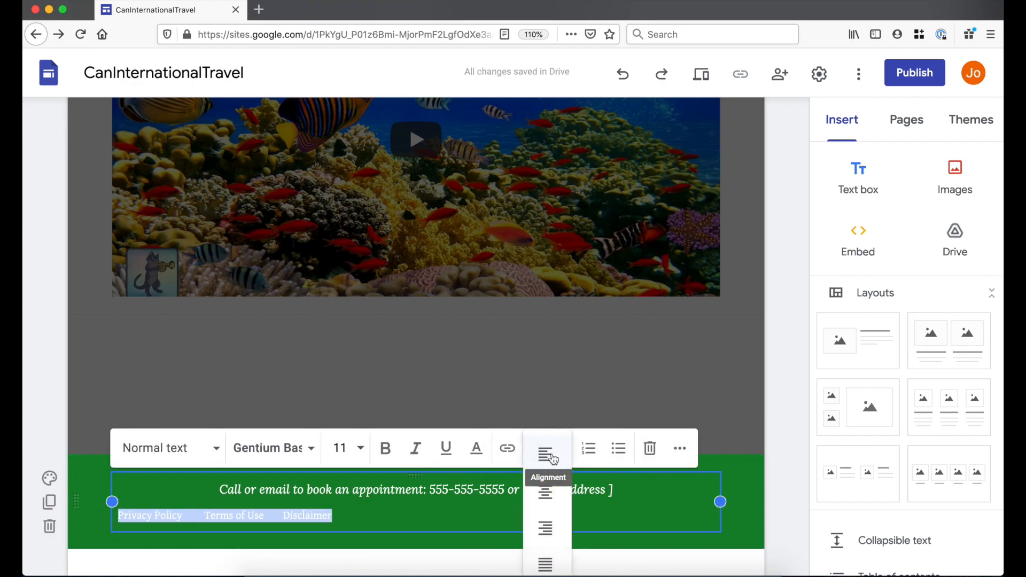
{"action": "left_click", "coordinate": [553, 497]}
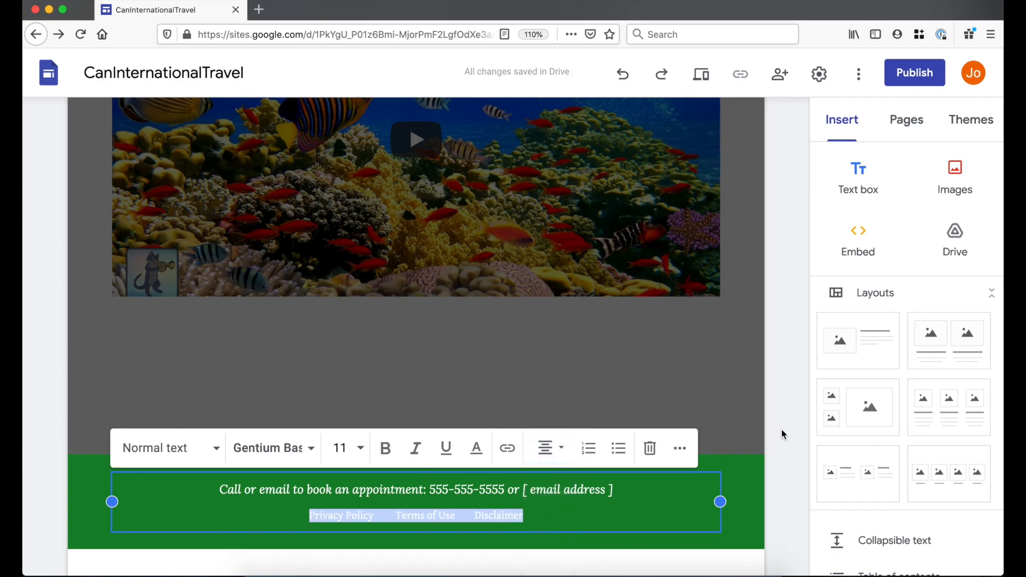
{"action": "left_click", "coordinate": [771, 438]}
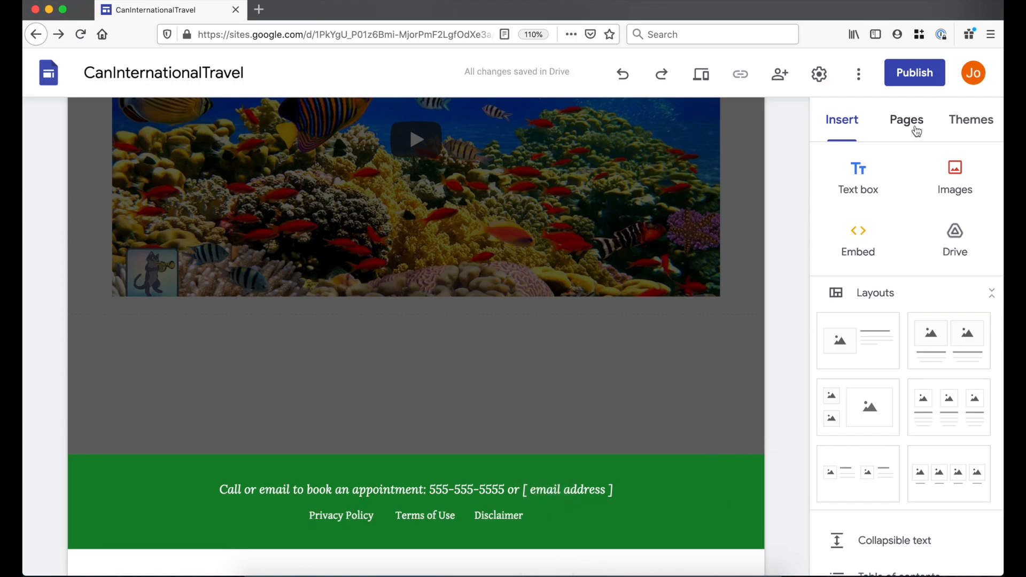
- Create a new page named 'Privacy Policy' with the default path
{"action": "left_click", "coordinate": [917, 132]}
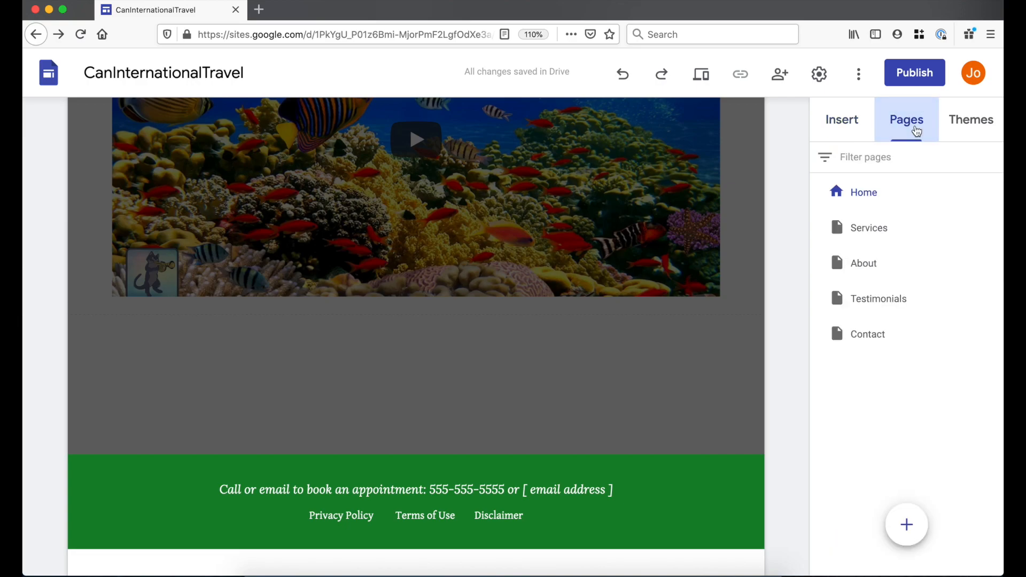
{"action": "mouse_move", "coordinate": [906, 525]}
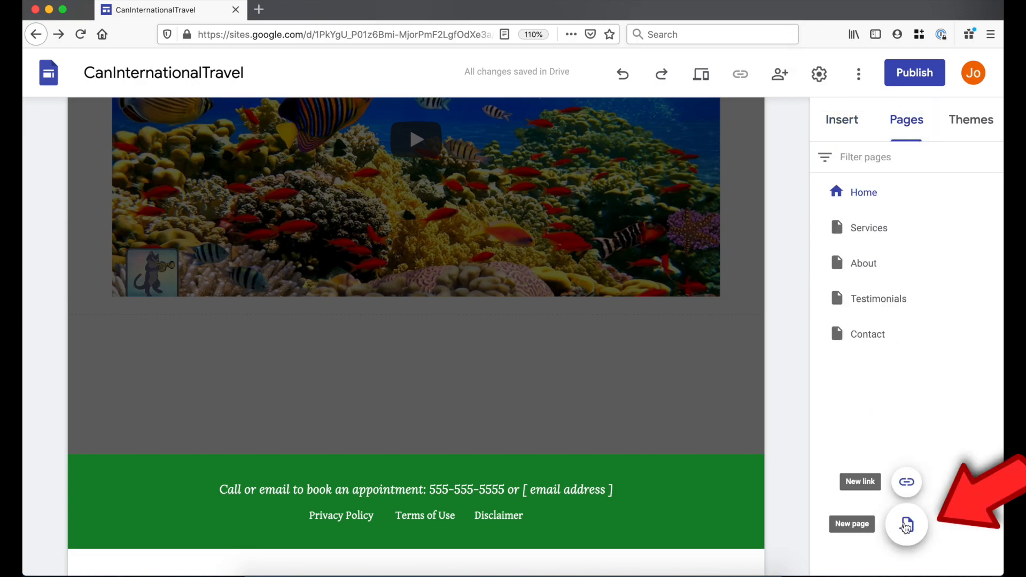
{"action": "left_click", "coordinate": [906, 525]}
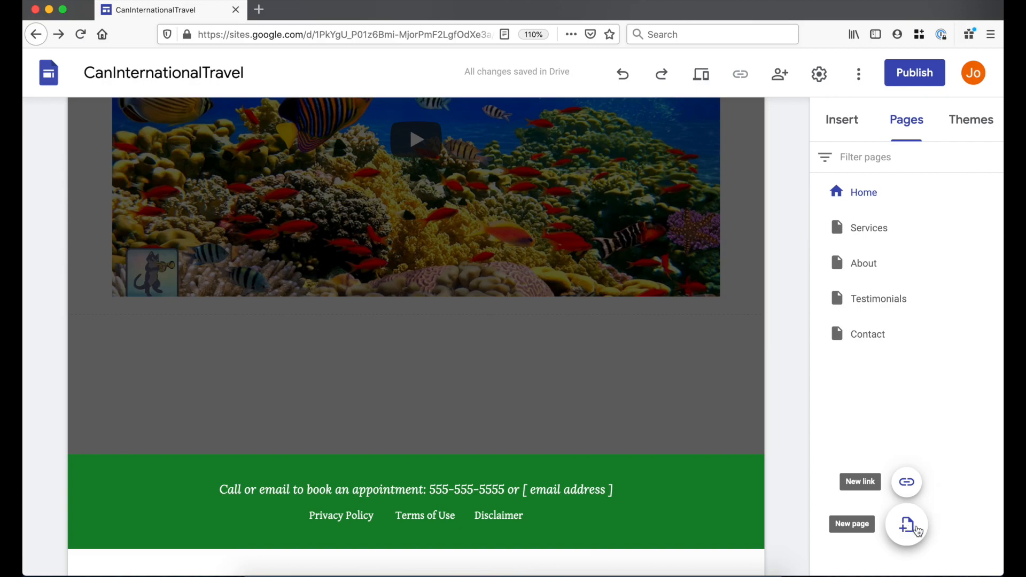
{"action": "type", "text": "Privacy Policy"}
{"action": "key", "text": "Tab"}
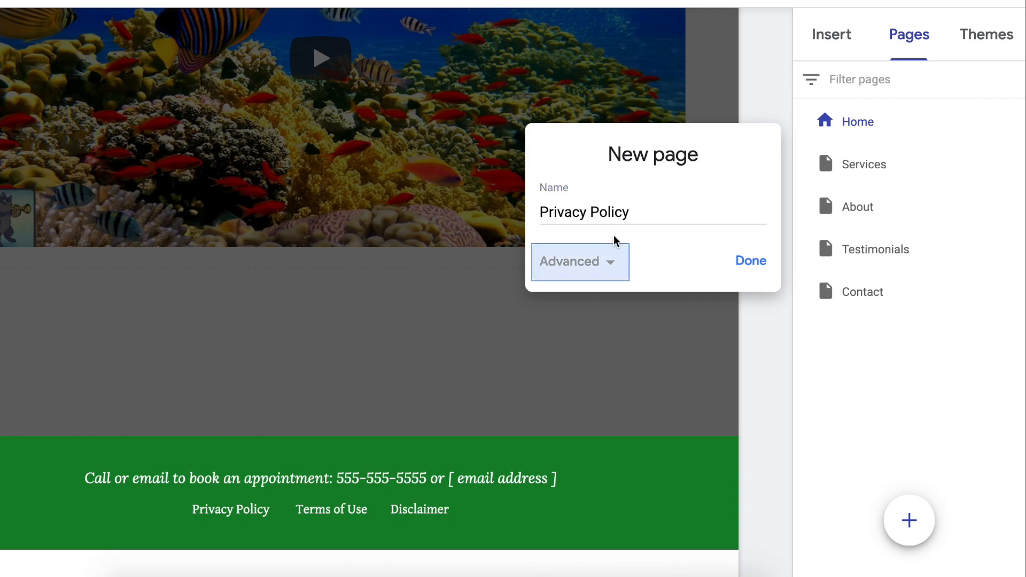
{"action": "left_click", "coordinate": [610, 261]}
{"action": "type", "text": "pp"}
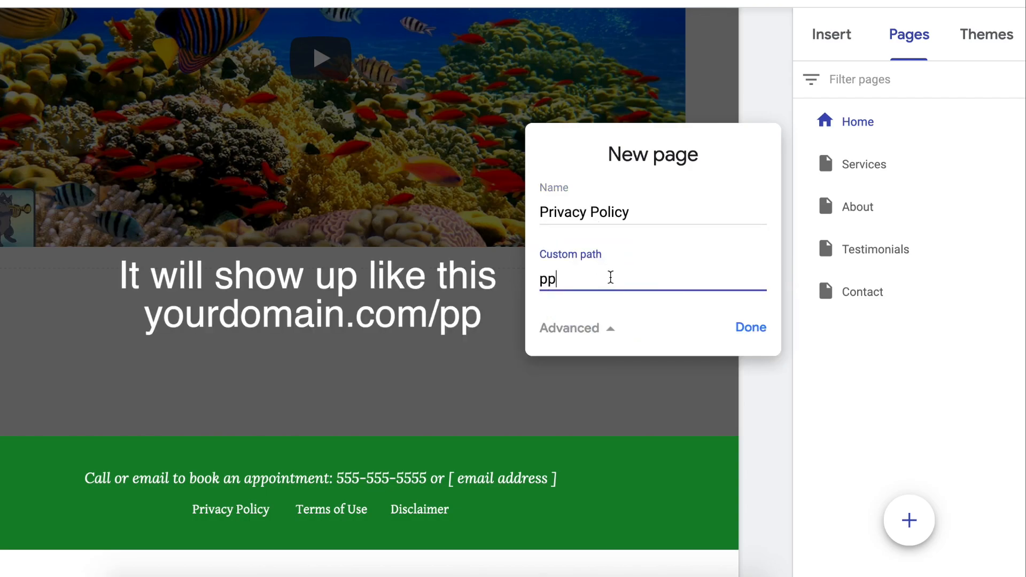
{"action": "key", "text": "ctrl+a"}
{"action": "key", "text": "BackSpace"}
{"action": "left_click", "coordinate": [751, 327]}
{"action": "left_click", "coordinate": [751, 327]}
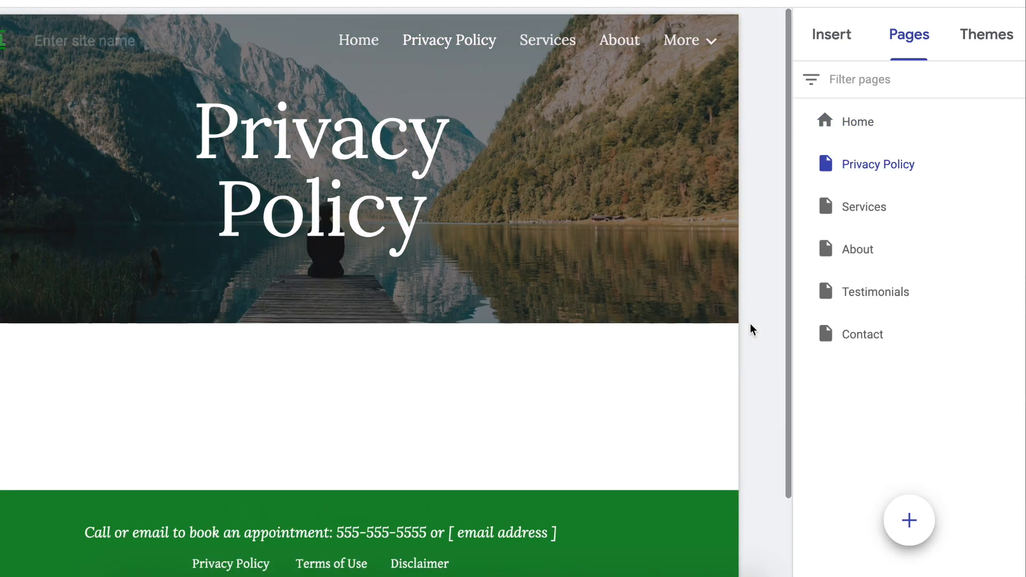
- Set the Privacy Policy page header type to Title only
{"action": "mouse_move", "coordinate": [465, 322]}
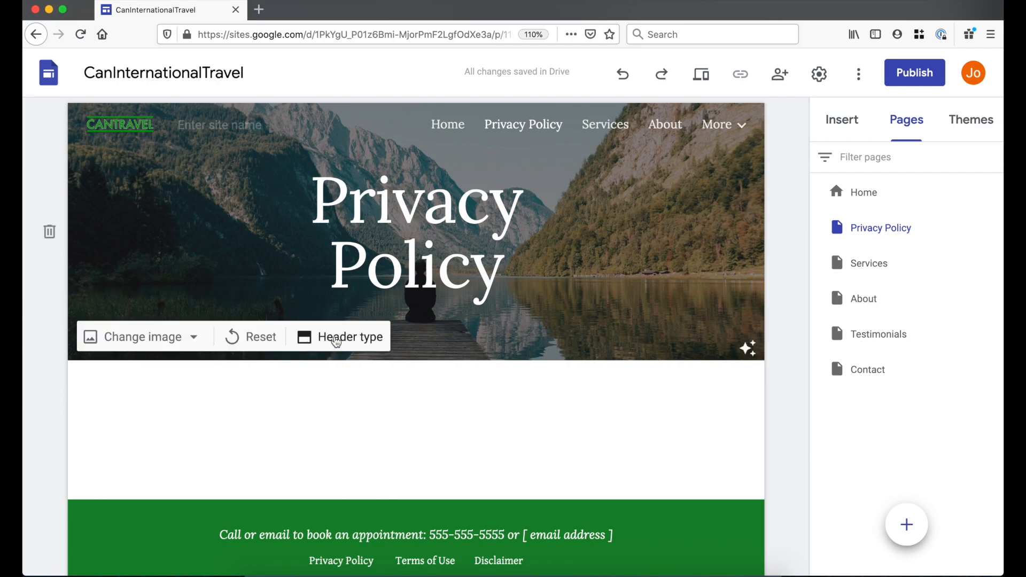
{"action": "left_click", "coordinate": [328, 335]}
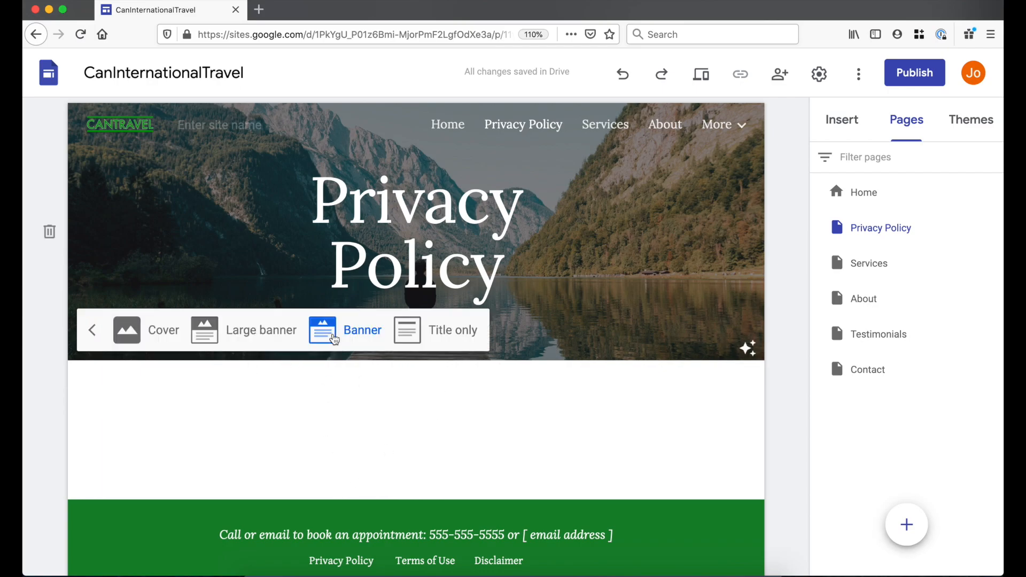
{"action": "left_click", "coordinate": [464, 331]}
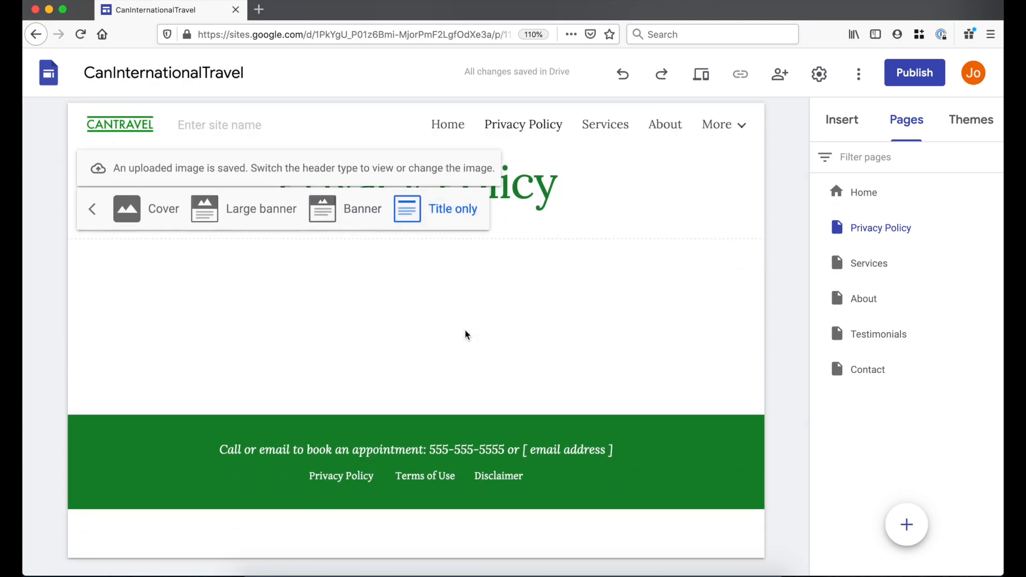
{"action": "left_click", "coordinate": [496, 302]}
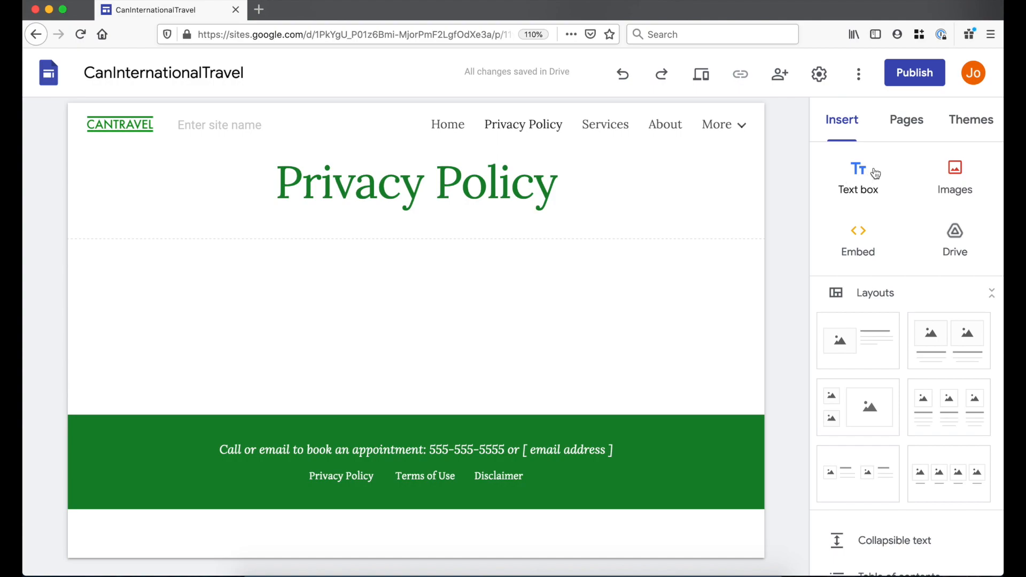
- Insert a collapsible text block with heading 'When Does this Policy Apply?' and a Lorem Ipsum body
{"action": "scroll", "coordinate": [918, 471], "scroll_direction": "down", "scroll_amount": 2}
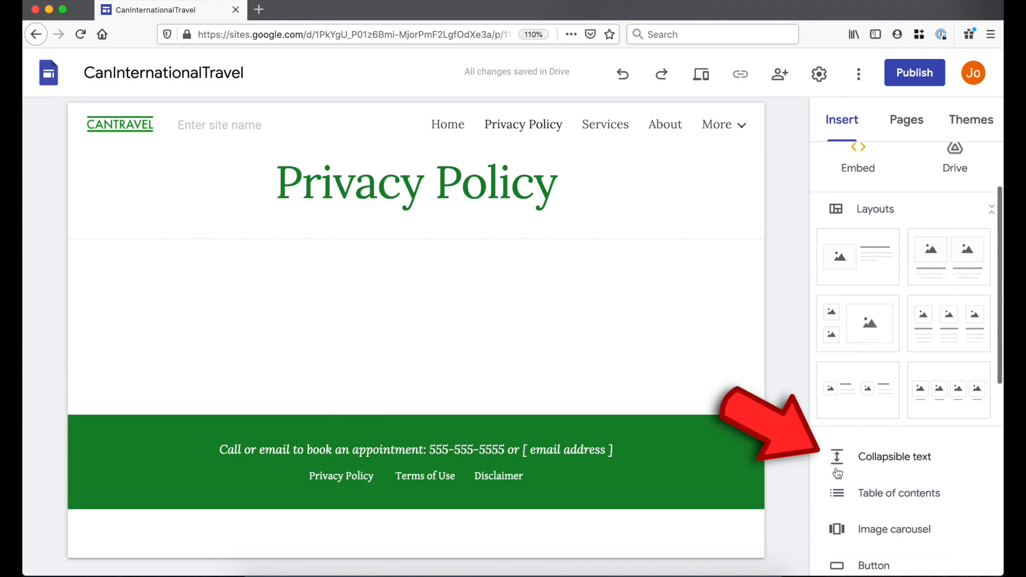
{"action": "left_click", "coordinate": [911, 463]}
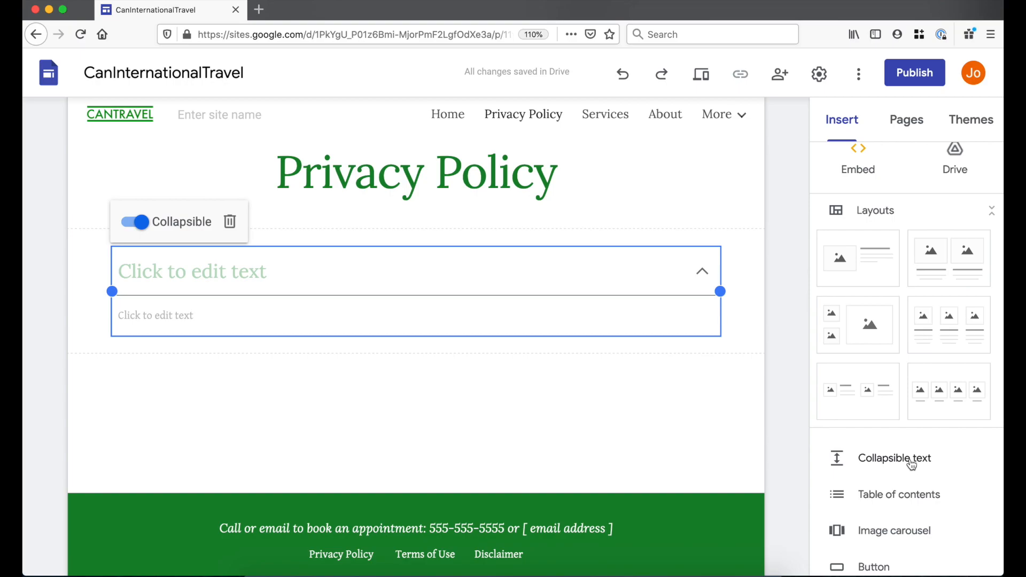
{"action": "left_click", "coordinate": [295, 273]}
{"action": "type", "text": "When Does this Policy Apply?"}
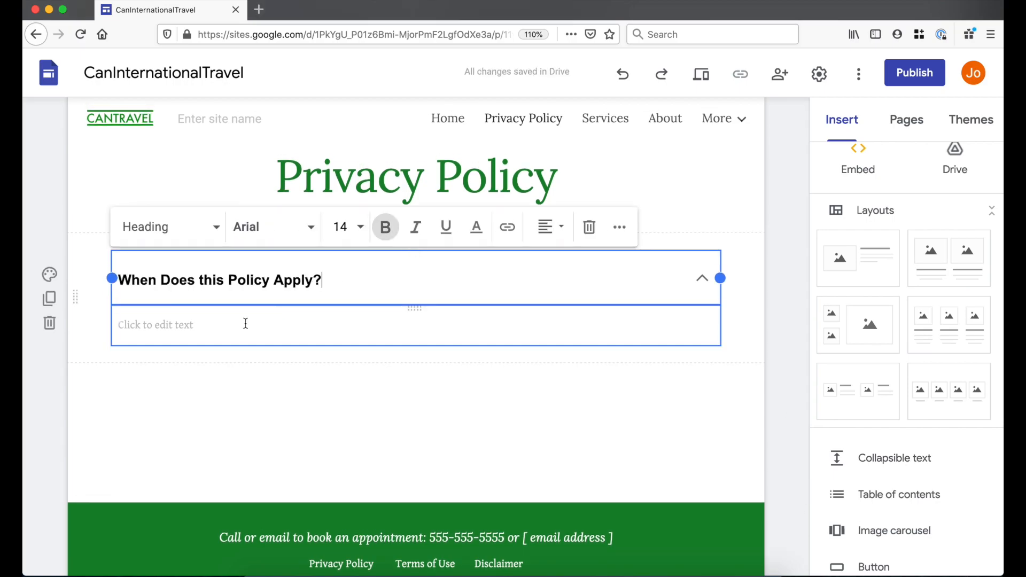
{"action": "left_click", "coordinate": [222, 327]}
{"action": "type", "text": "Lorem Ipsum is simply dummy text of the printing and typesetting industry. Lorem Ipsum has been the industry's standard dummy text ever since the 1500s, when an unknown printer took a galley of type and scrambled it to make a type specimen book. It has survived not only five centuries, but also the leap into electronic typesetting, remaining essentially unchanged. It was popularised in the 1960s with the release of Letraset sheets containing Lorem Ipsum passages, and more recently with desktop publishing software like Aldus PageMaker including versions of Lorem Ipsum."}
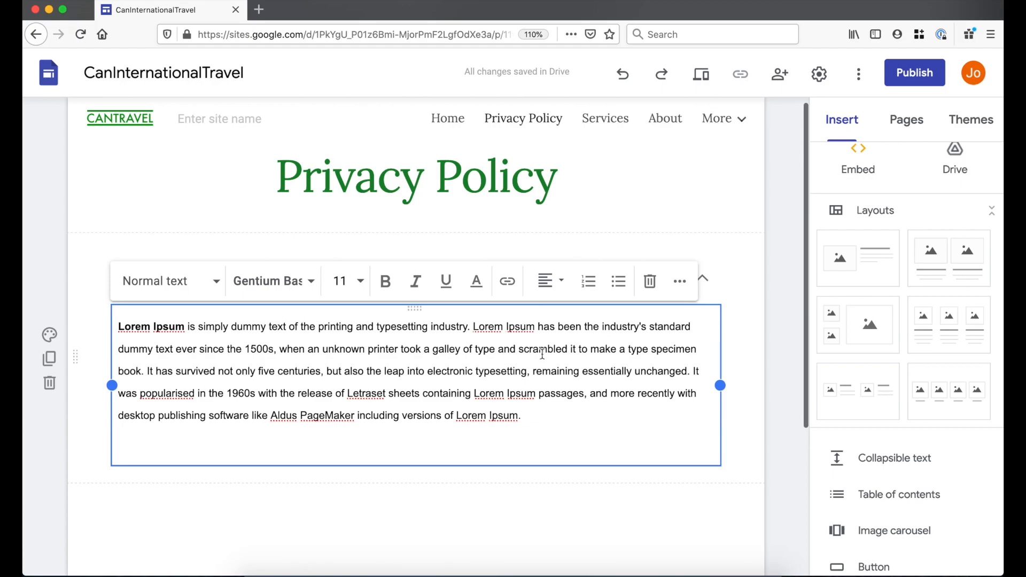
{"action": "key", "text": "BackSpace"}
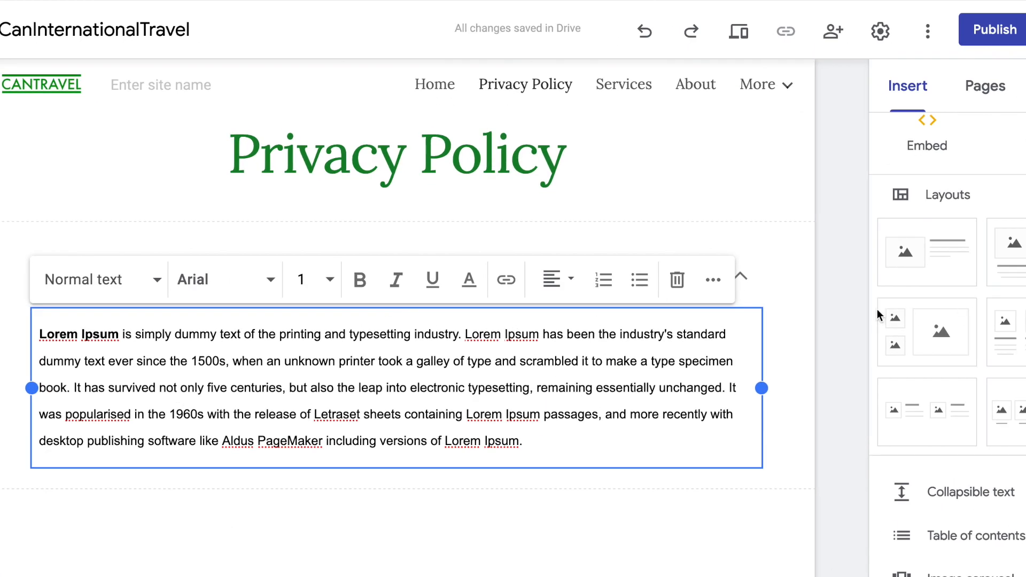
{"action": "left_click", "coordinate": [854, 317]}
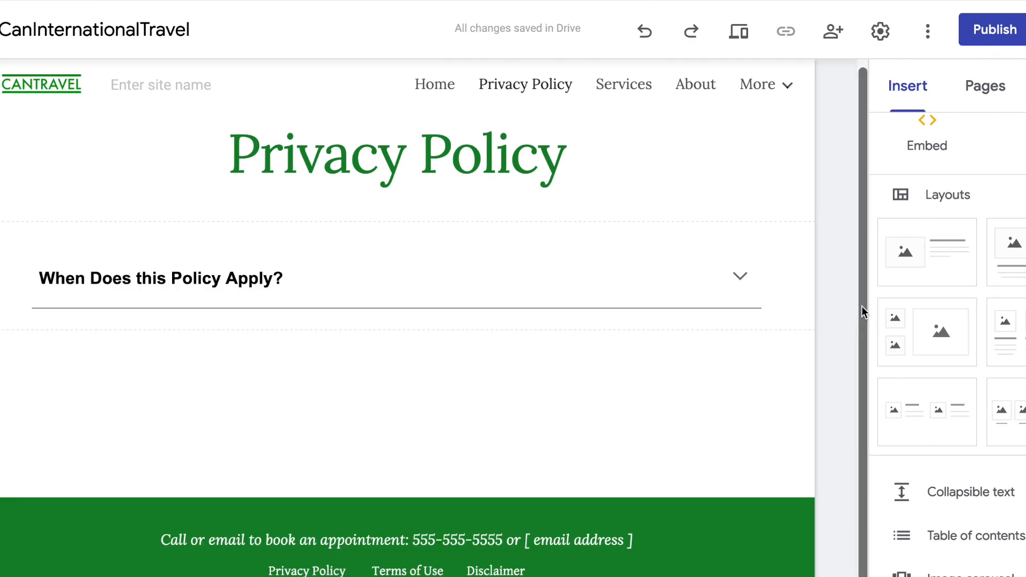
- Toggle the block's Collapsible setting off and back on, leaving it collapsed
{"action": "left_click", "coordinate": [751, 279]}
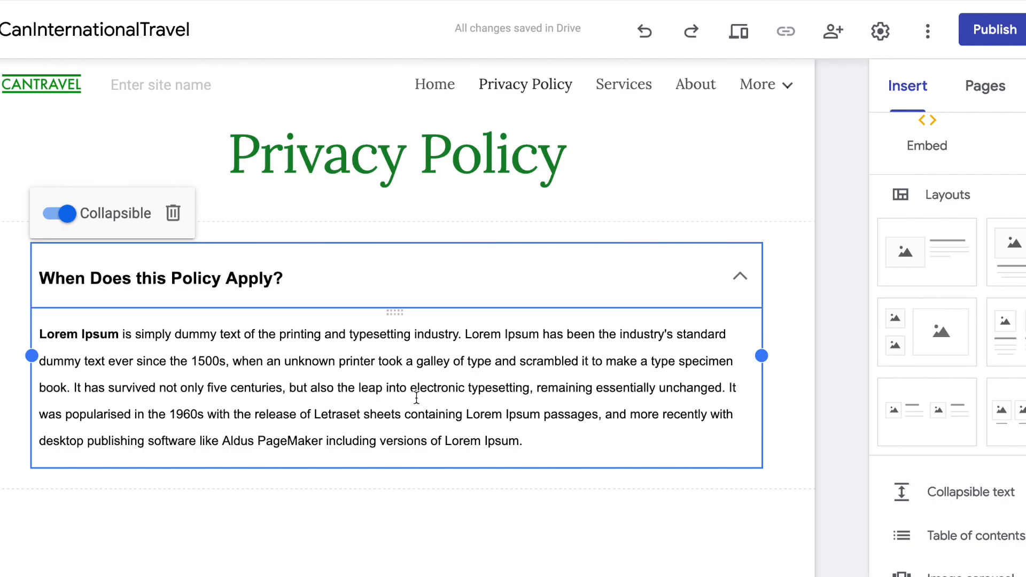
{"action": "left_click", "coordinate": [58, 217]}
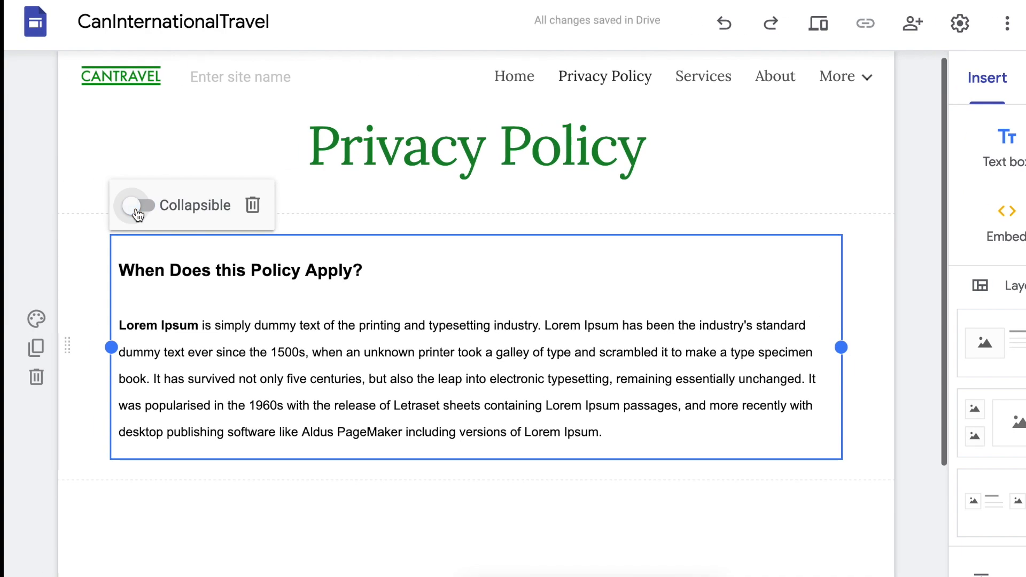
{"action": "left_click", "coordinate": [229, 326]}
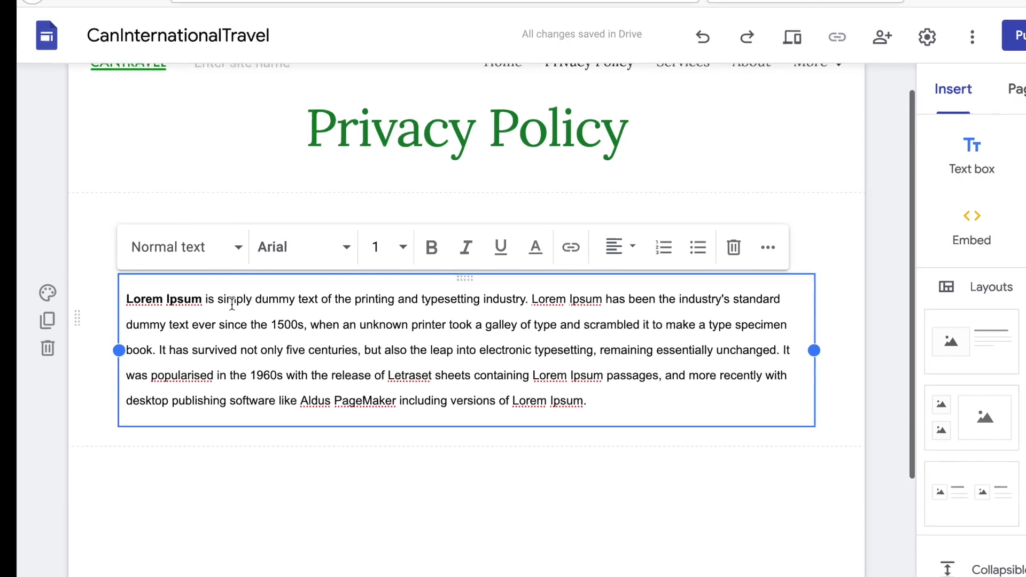
{"action": "key", "text": "Escape"}
{"action": "left_click", "coordinate": [152, 188]}
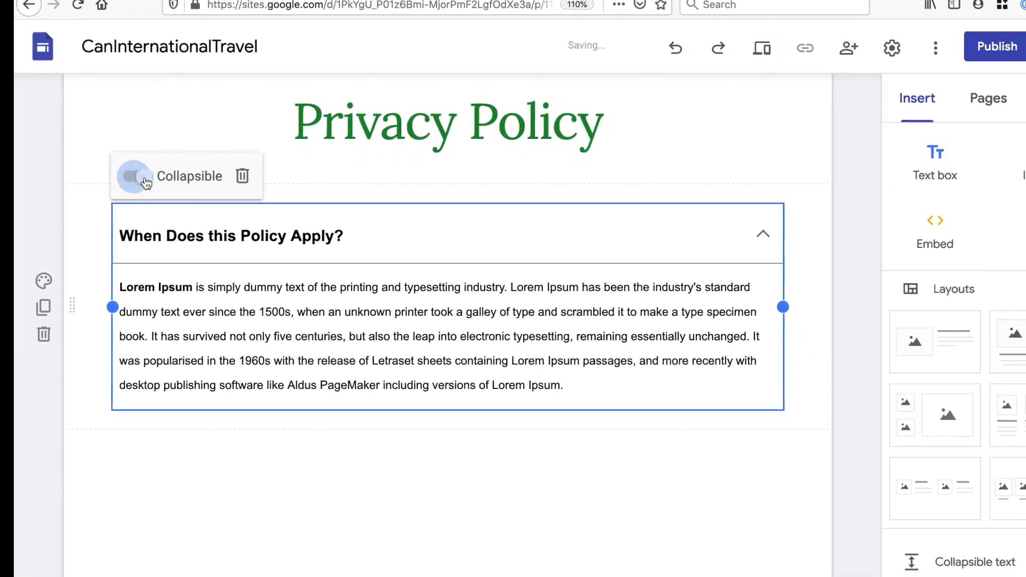
{"action": "left_click", "coordinate": [846, 261]}
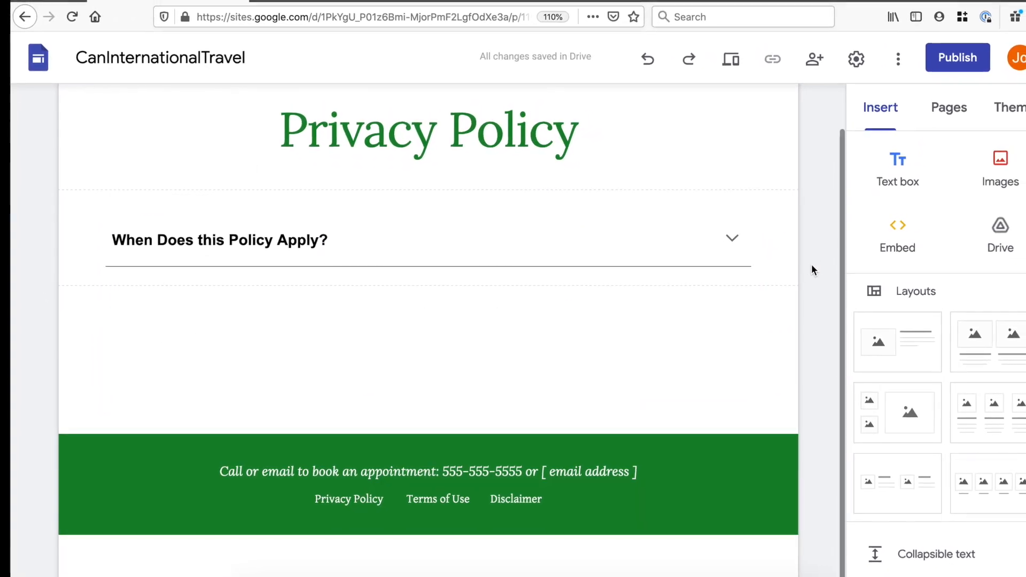
- Duplicate the policy section twice to make three collapsible sections
{"action": "mouse_move", "coordinate": [45, 276]}
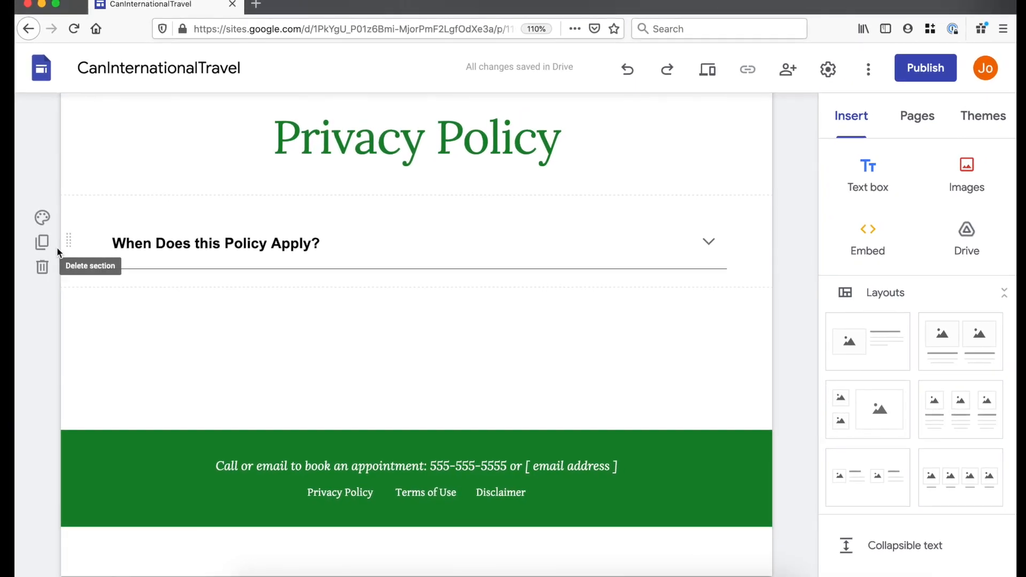
{"action": "left_click", "coordinate": [43, 242]}
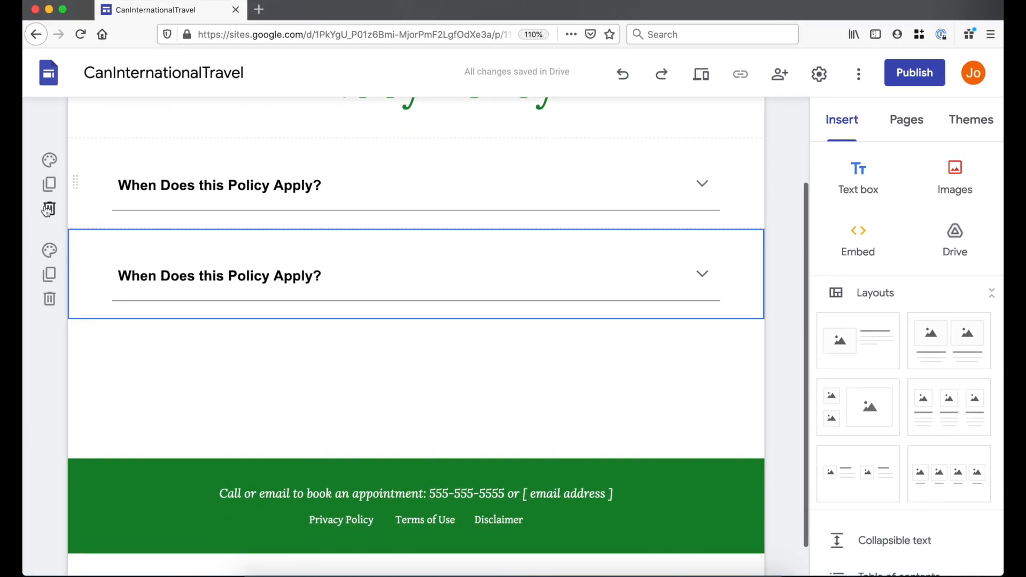
{"action": "left_click", "coordinate": [47, 274]}
{"action": "scroll", "coordinate": [324, 224], "scroll_direction": "up", "scroll_amount": 2}
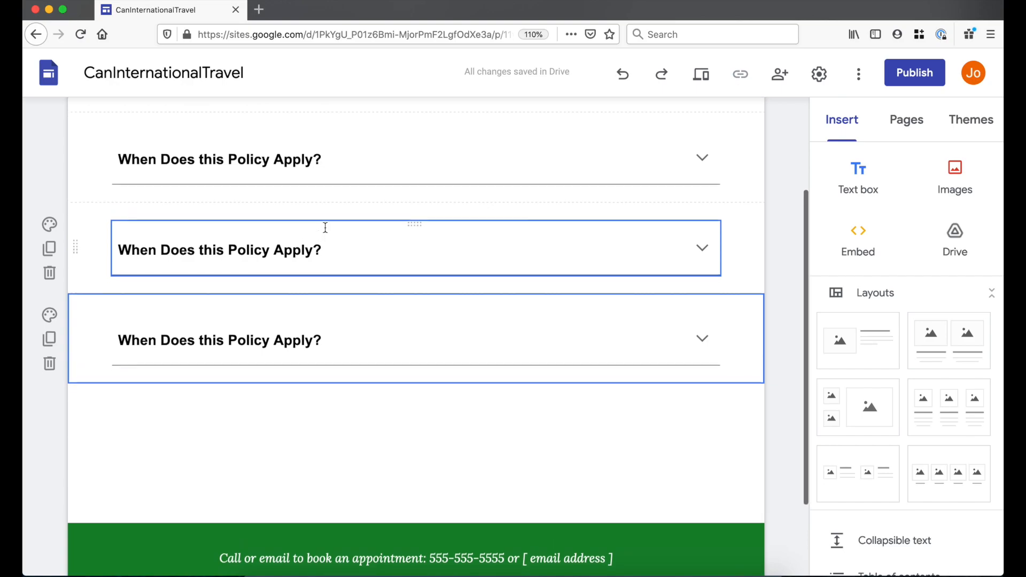
- Retitle the copies 'What Data is Collected' and 'Other things you need to know'
{"action": "left_click", "coordinate": [328, 248]}
{"action": "triple_click", "coordinate": [339, 254]}
{"action": "type", "text": "What Data is Collected"}
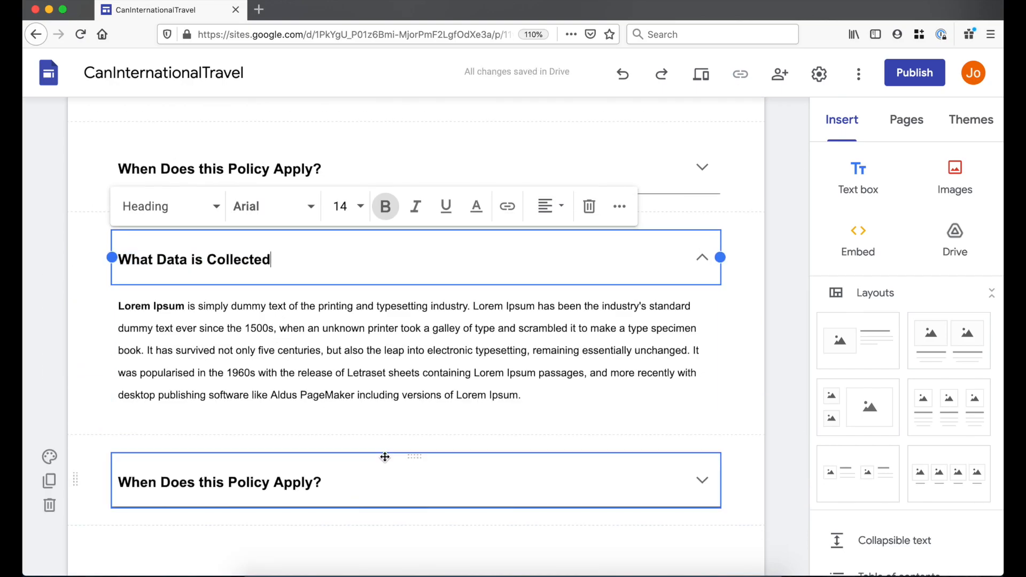
{"action": "left_click", "coordinate": [313, 468]}
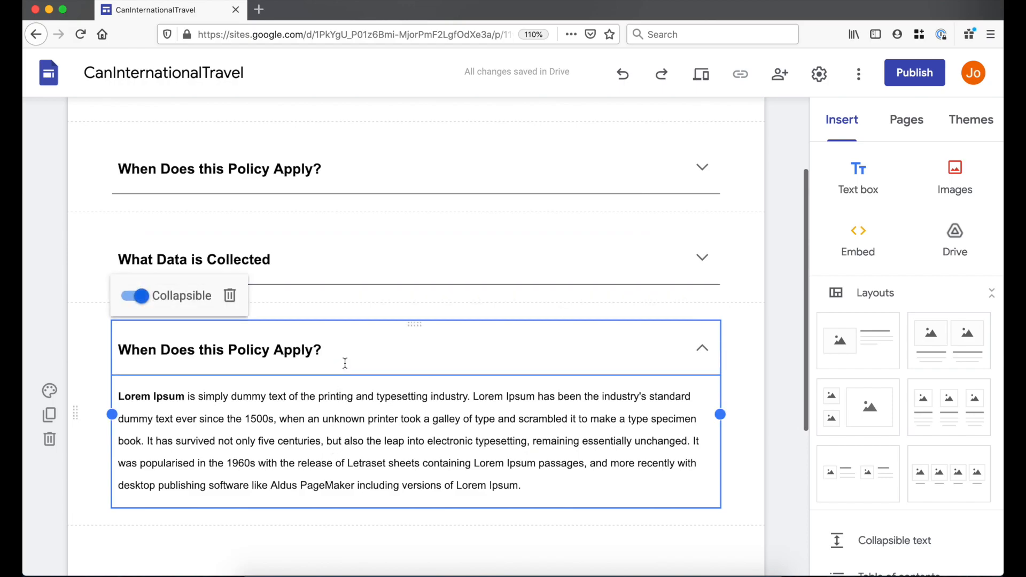
{"action": "left_click", "coordinate": [339, 337]}
{"action": "left_click_drag", "start_coordinate": [339, 339], "coordinate": [116, 339]}
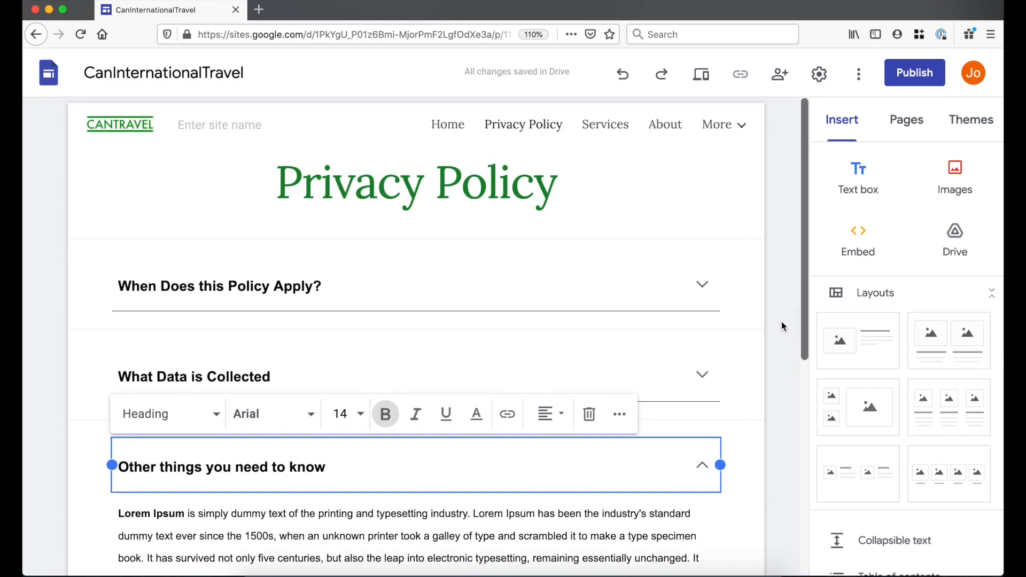
{"action": "left_click", "coordinate": [781, 322]}
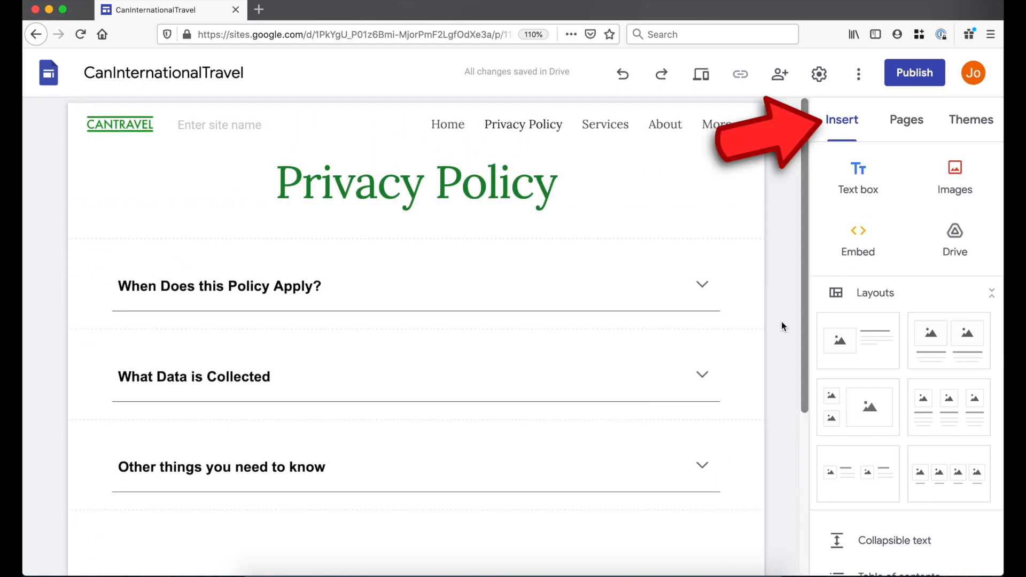
- Insert a table of contents linking the three policy headings below the page title
{"action": "scroll", "coordinate": [915, 551], "scroll_direction": "down", "scroll_amount": 3}
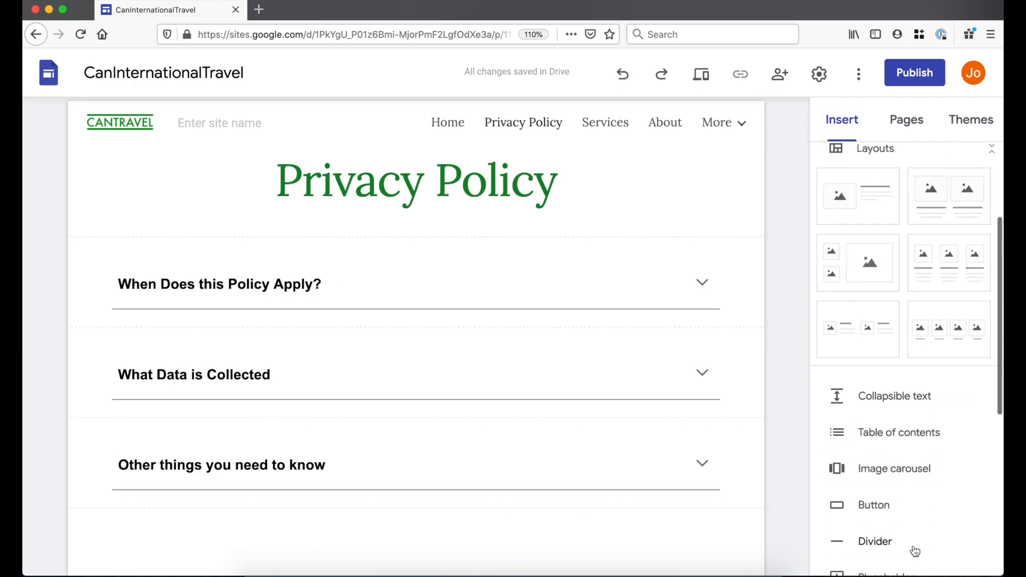
{"action": "left_click", "coordinate": [883, 428]}
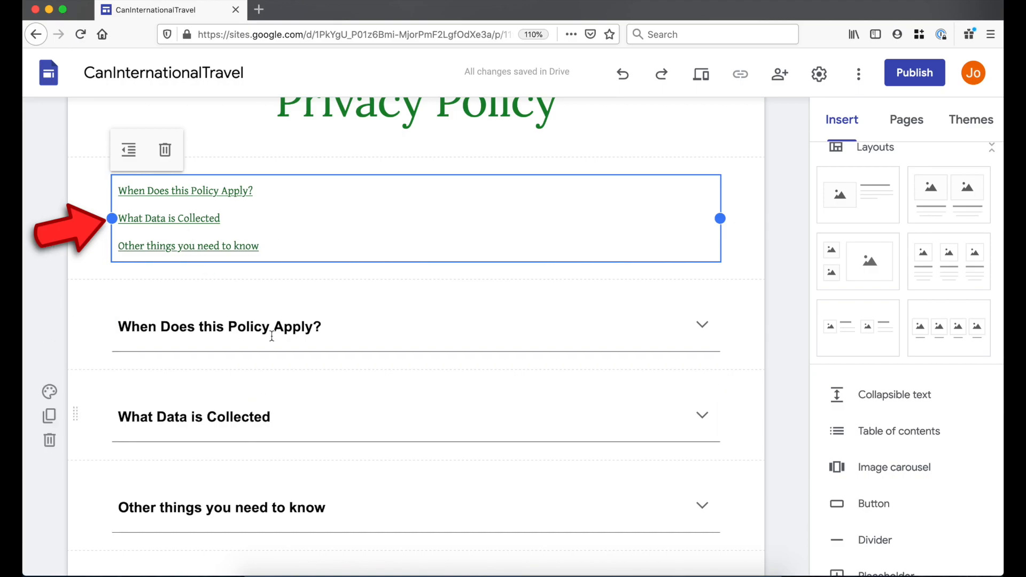
{"action": "left_click", "coordinate": [756, 336]}
{"action": "scroll", "coordinate": [759, 340], "scroll_direction": "up", "scroll_amount": 3}
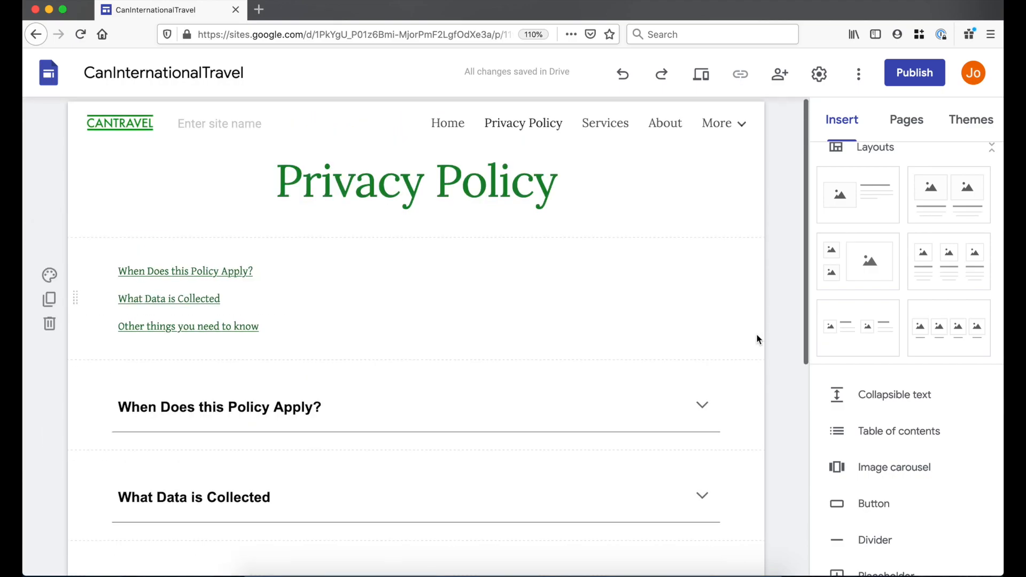
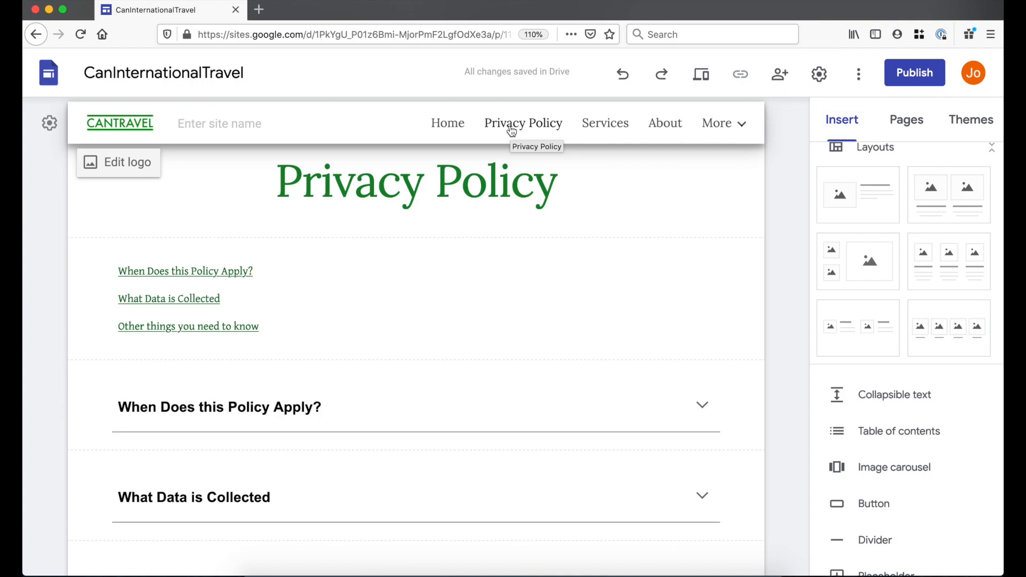
- Hide the Privacy Policy page from the top navigation using its menu in the Pages panel
{"action": "left_click", "coordinate": [905, 127]}
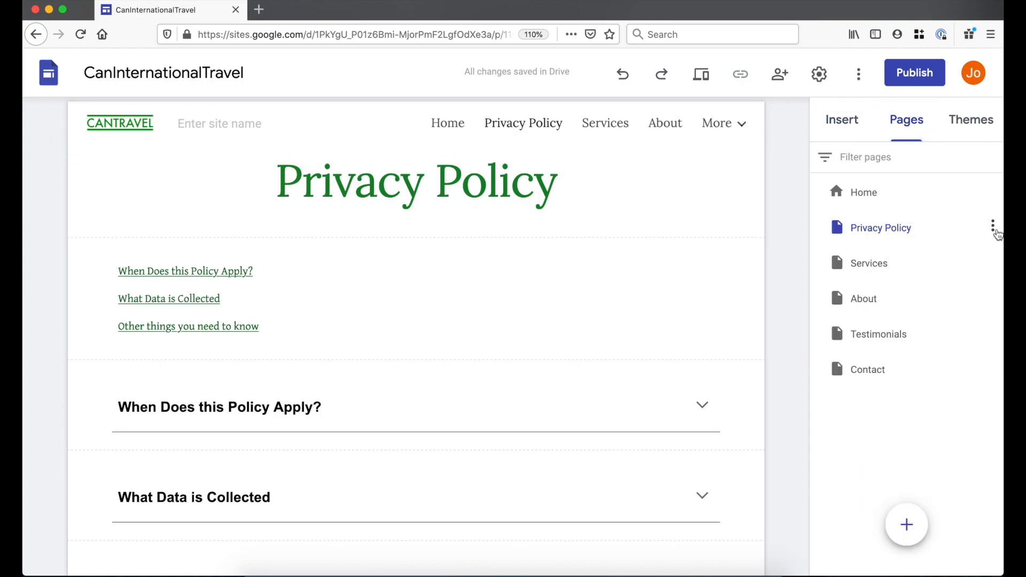
{"action": "left_click", "coordinate": [993, 229]}
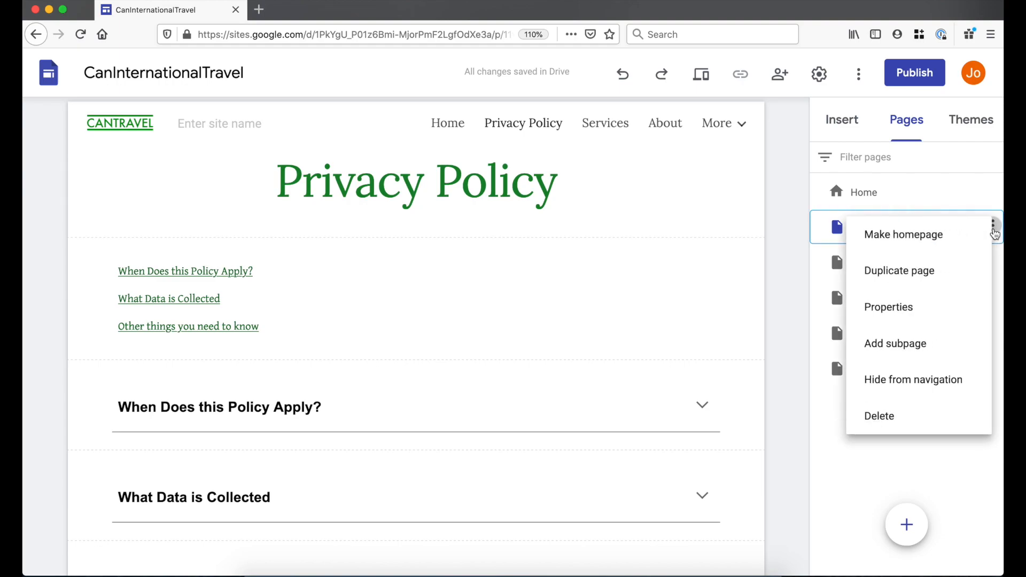
{"action": "left_click", "coordinate": [942, 394]}
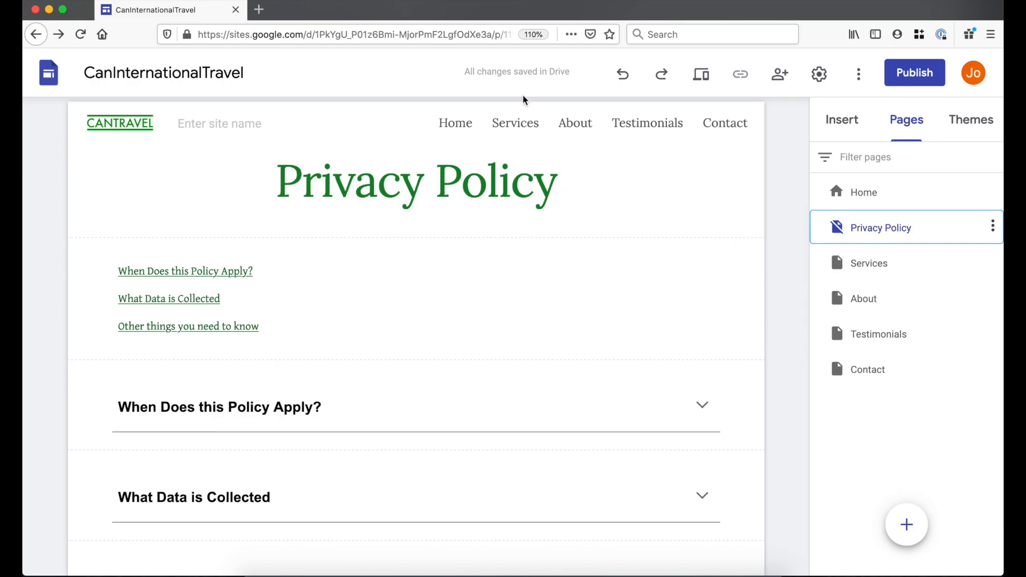
- On the Home page, link the footer's 'Privacy Policy' text to the Privacy Policy page
{"action": "left_click", "coordinate": [457, 128]}
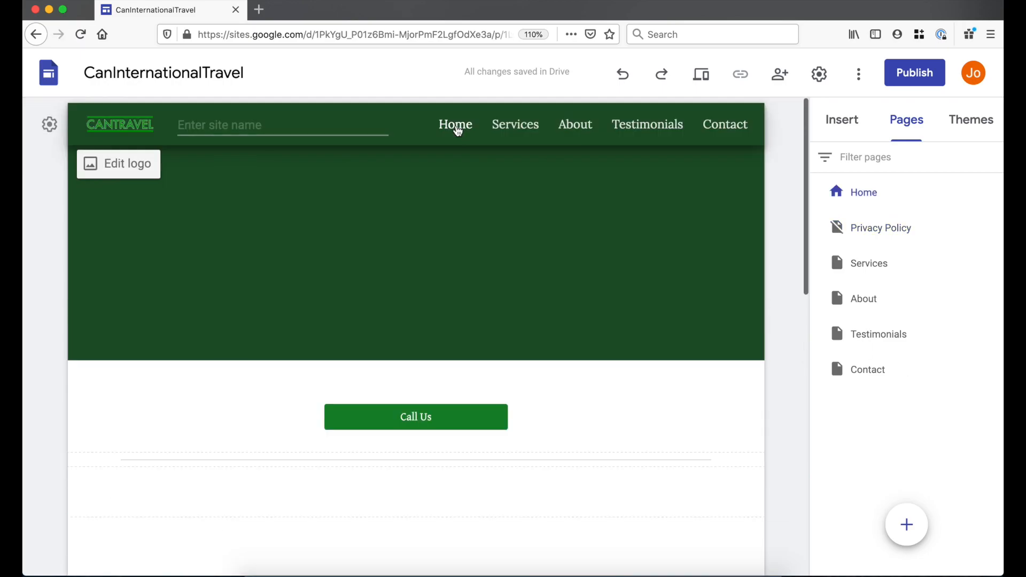
{"action": "scroll", "coordinate": [408, 339], "scroll_direction": "down", "scroll_amount": 15}
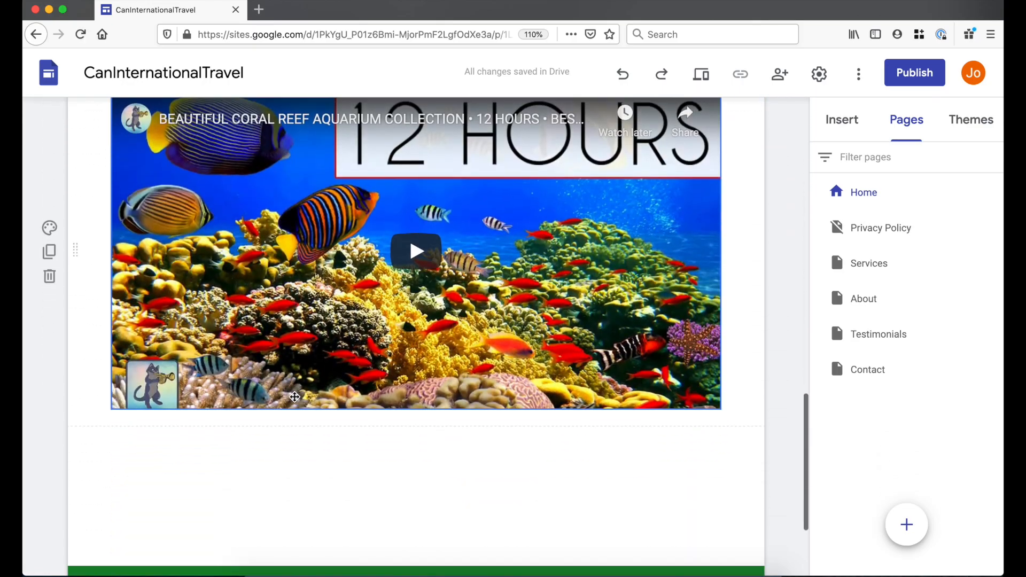
{"action": "scroll", "coordinate": [295, 397], "scroll_direction": "down", "scroll_amount": 3}
{"action": "mouse_move", "coordinate": [348, 492]}
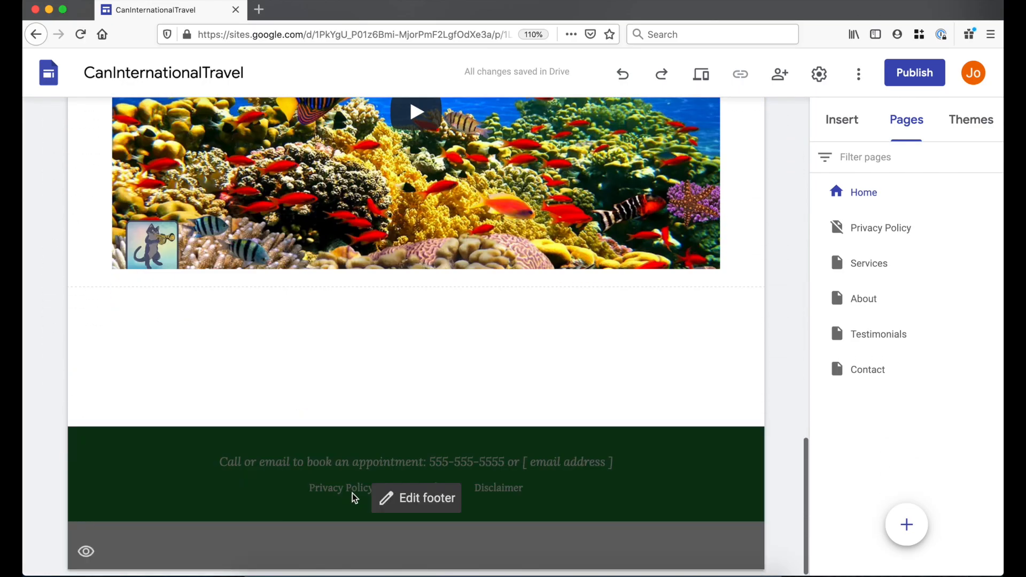
{"action": "left_click", "coordinate": [381, 496]}
{"action": "left_click", "coordinate": [379, 489]}
{"action": "left_click_drag", "start_coordinate": [356, 476], "coordinate": [274, 475]}
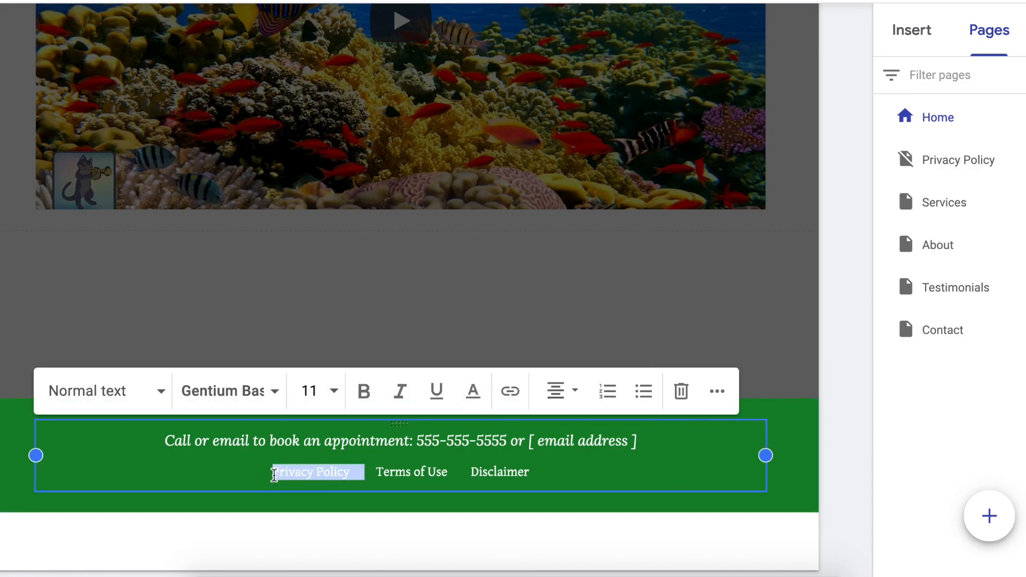
{"action": "left_click", "coordinate": [523, 400]}
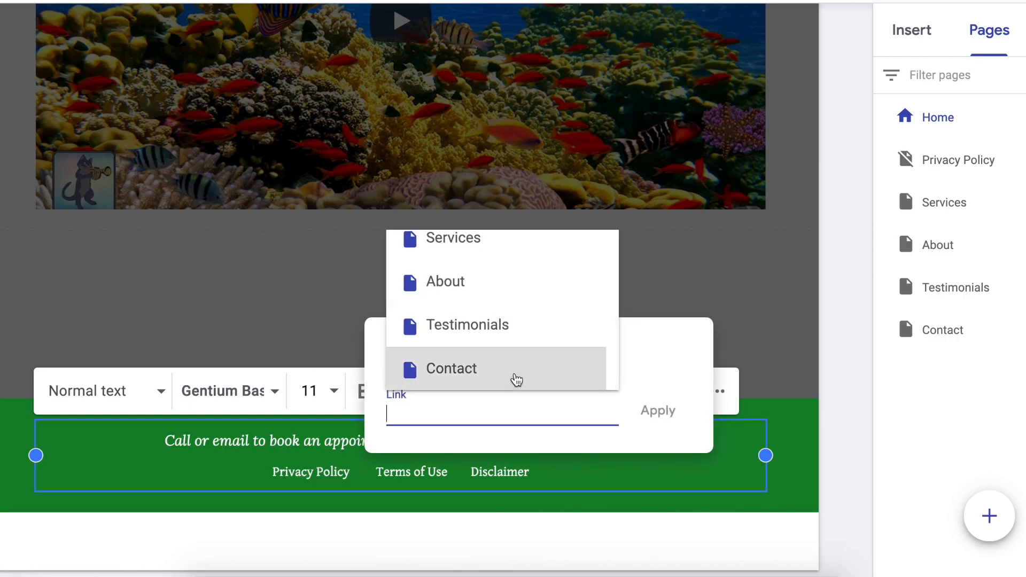
{"action": "scroll", "coordinate": [514, 380], "scroll_direction": "up", "scroll_amount": 2}
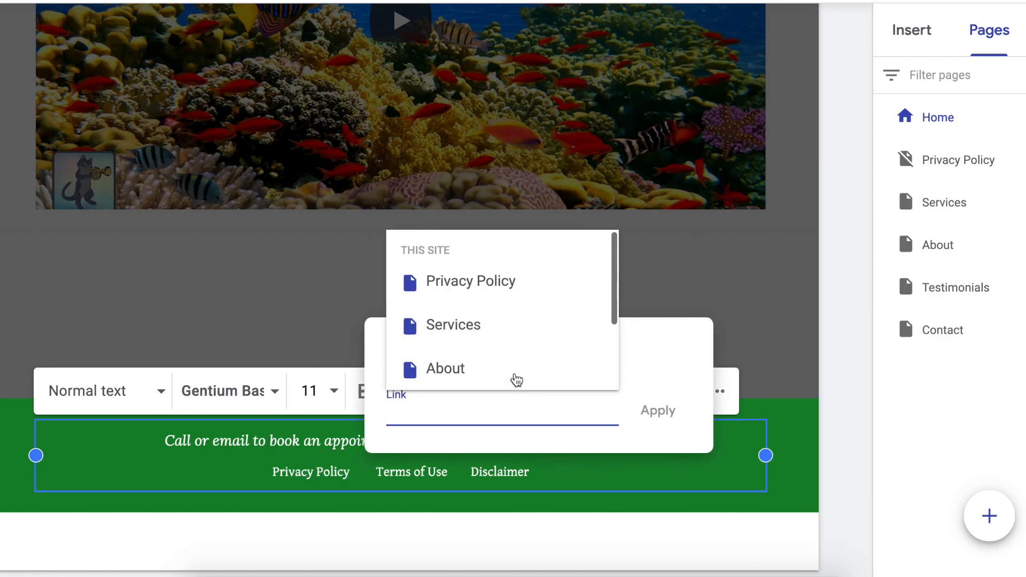
{"action": "left_click", "coordinate": [489, 297]}
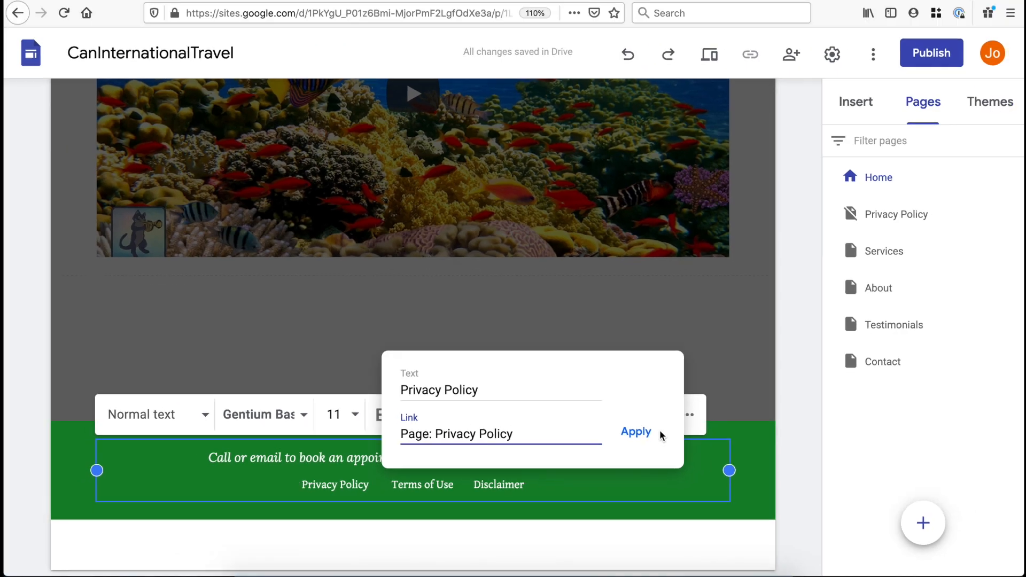
{"action": "left_click", "coordinate": [641, 426]}
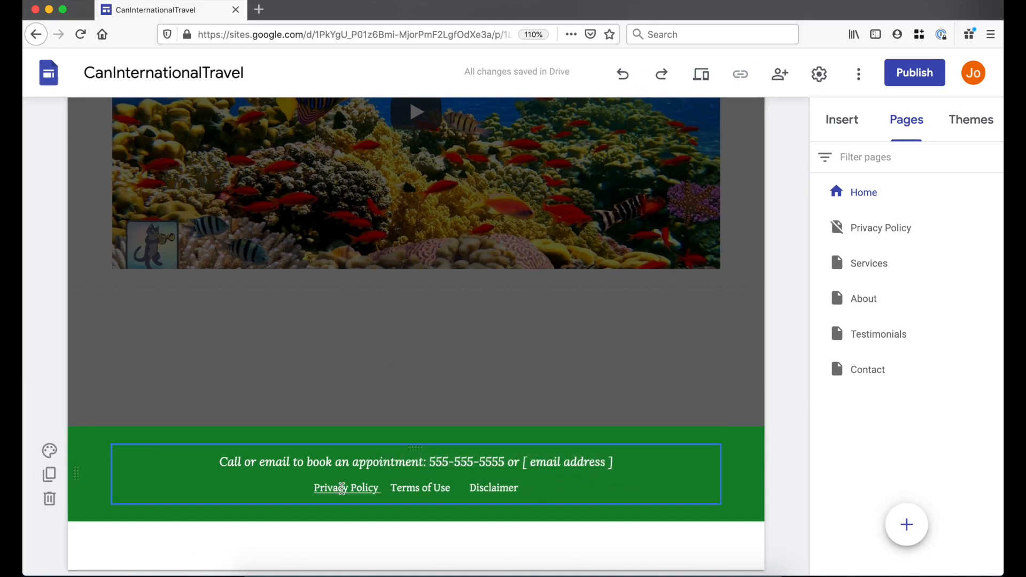
{"action": "left_click", "coordinate": [682, 344]}
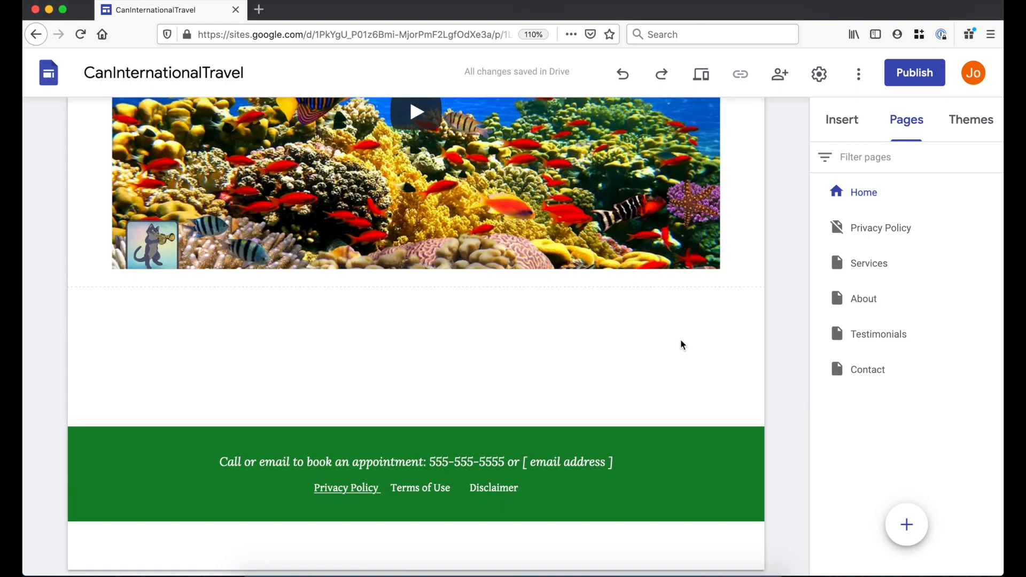
- Add an image carousel and choose to pick its images from Drive
{"action": "left_click", "coordinate": [847, 119]}
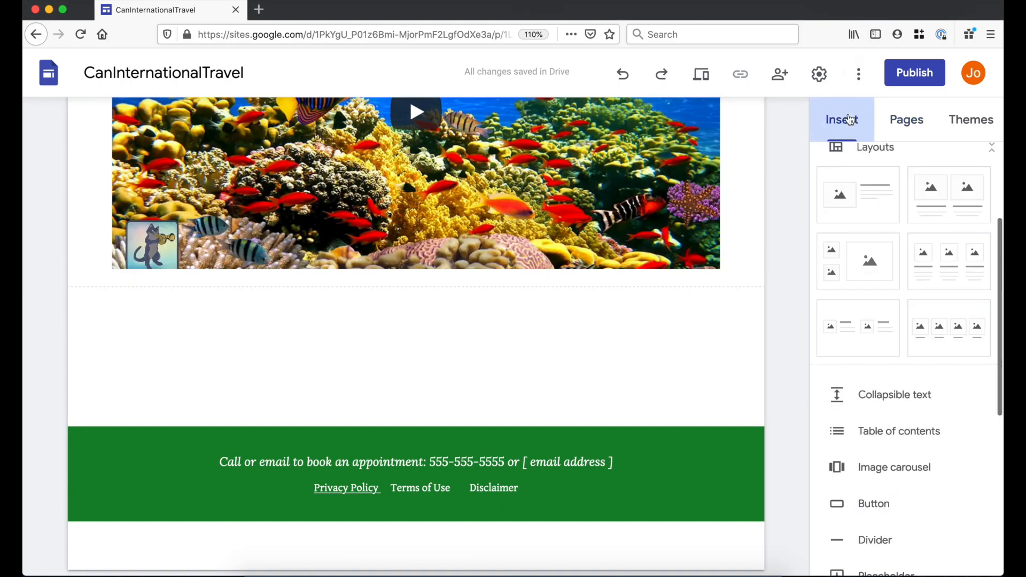
{"action": "scroll", "coordinate": [896, 246], "scroll_direction": "up", "scroll_amount": 3}
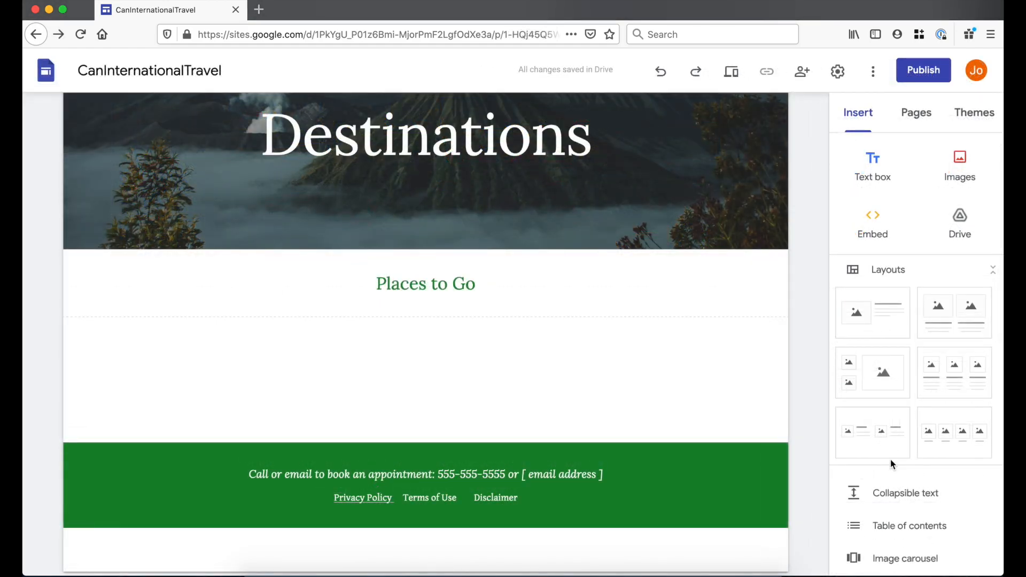
{"action": "scroll", "coordinate": [889, 423], "scroll_direction": "down", "scroll_amount": 4}
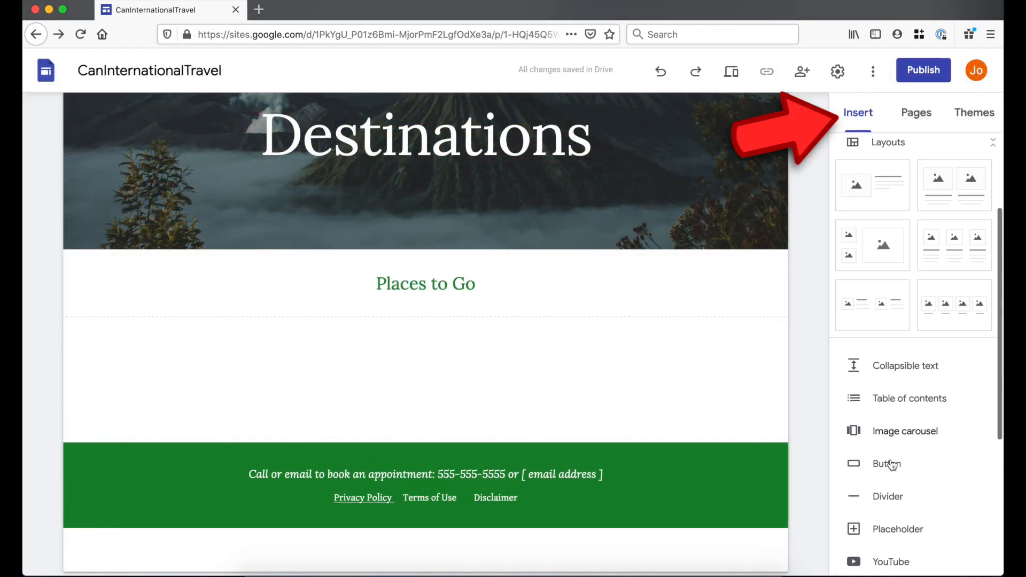
{"action": "left_click", "coordinate": [942, 365]}
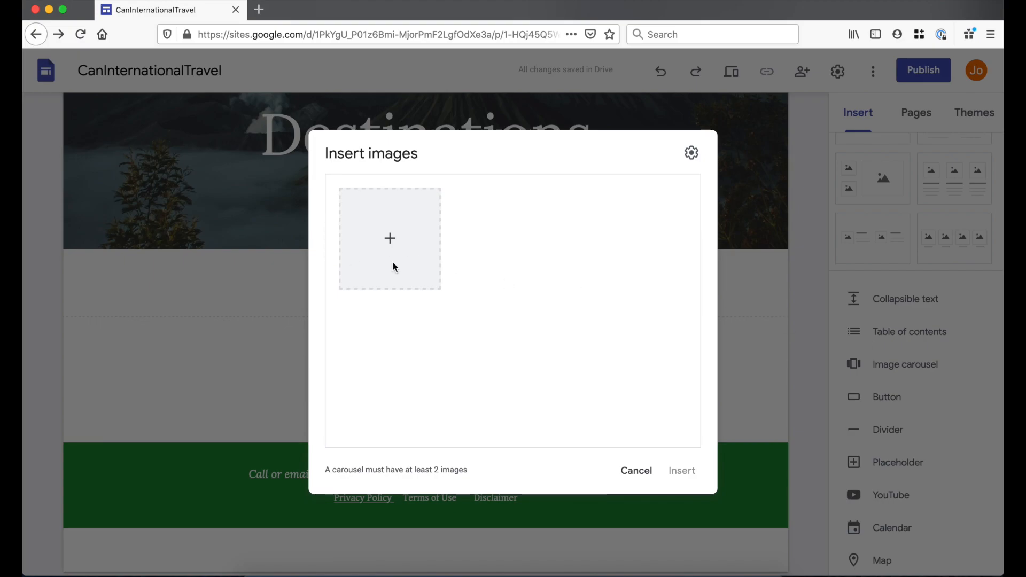
{"action": "left_click", "coordinate": [390, 239]}
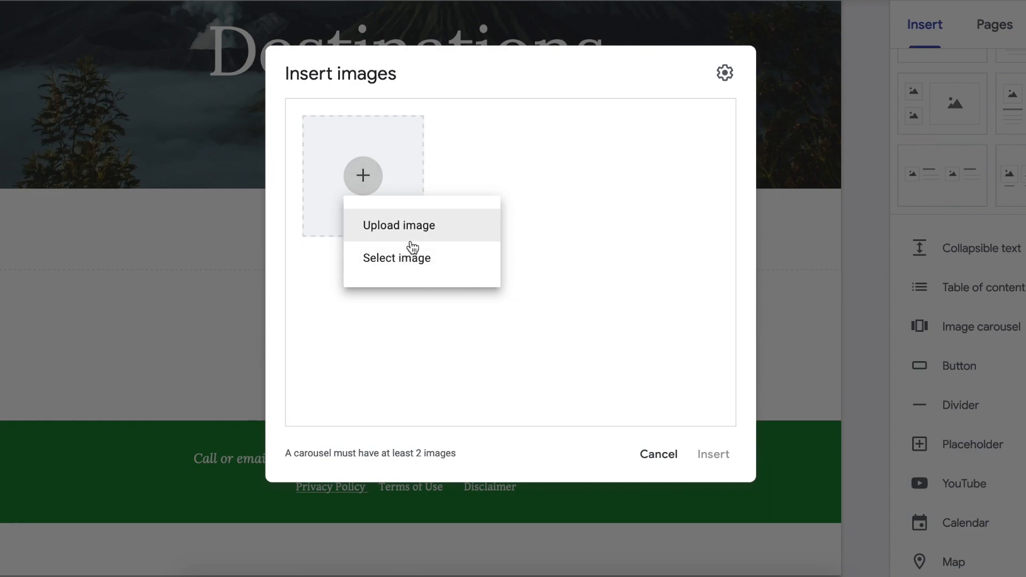
{"action": "left_click", "coordinate": [417, 258]}
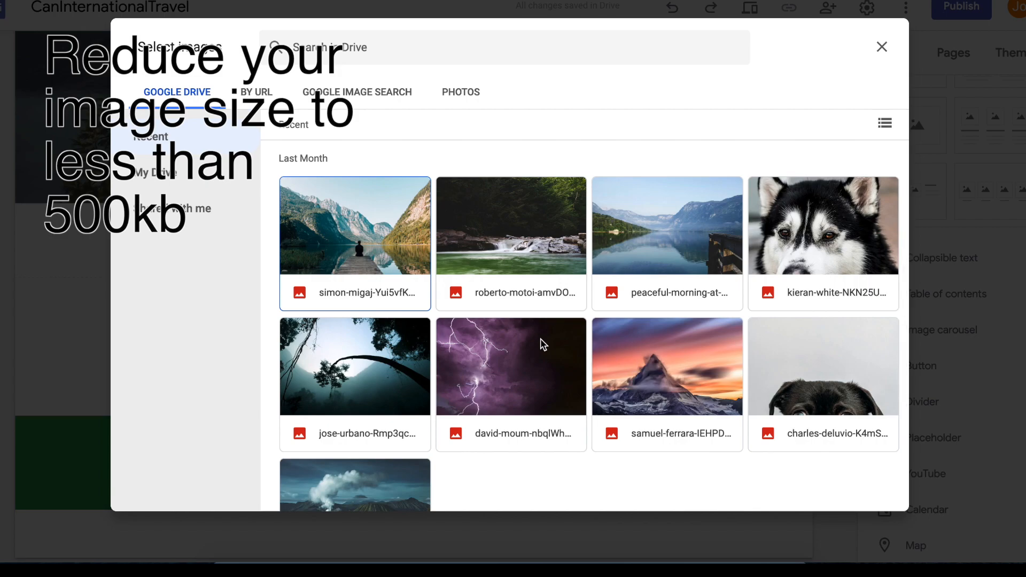
- Choose five photos: mountain lake pier, forest rapids, calm lake, snowy mountain sunset, tree silhouette
{"action": "left_click", "coordinate": [357, 229]}
{"action": "left_click", "coordinate": [513, 228]}
{"action": "left_click", "coordinate": [678, 224]}
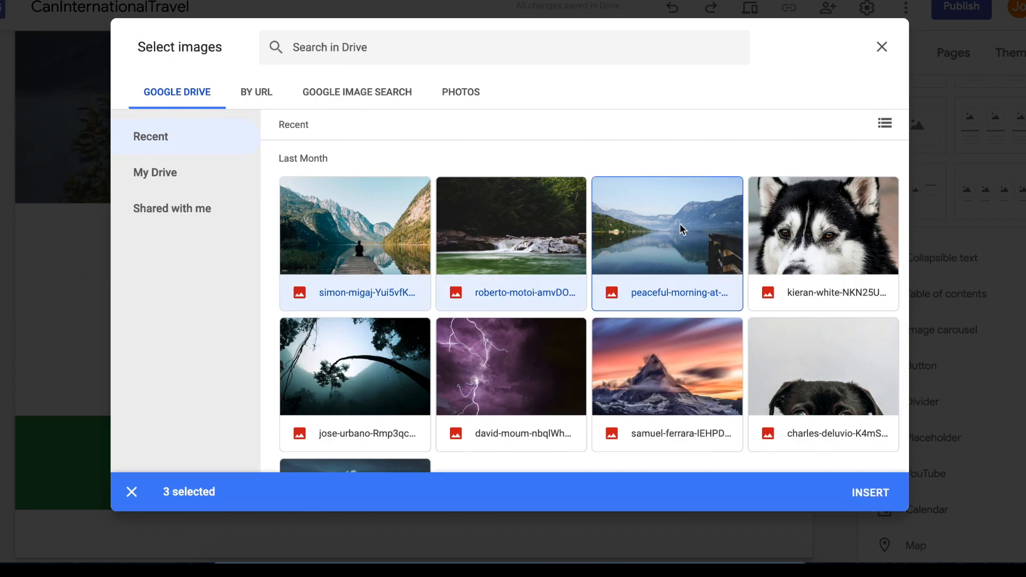
{"action": "left_click", "coordinate": [720, 378]}
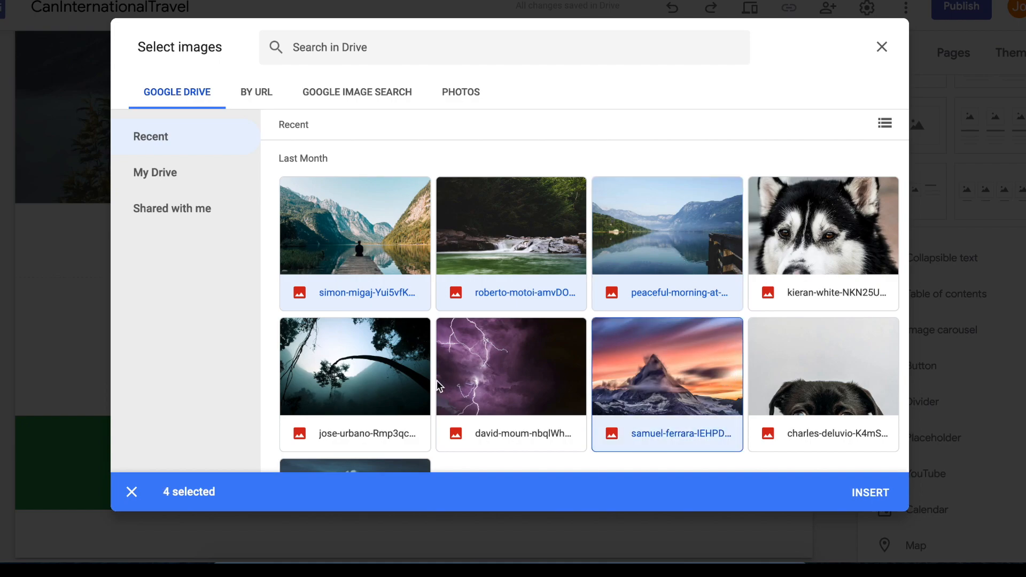
{"action": "left_click", "coordinate": [379, 377]}
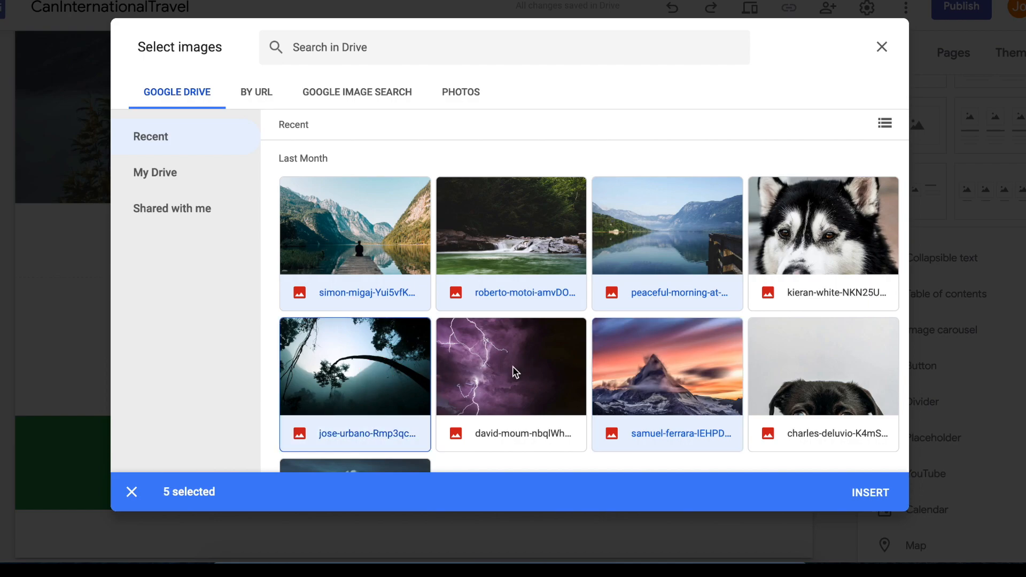
{"action": "scroll", "coordinate": [512, 366], "scroll_direction": "down", "scroll_amount": 2}
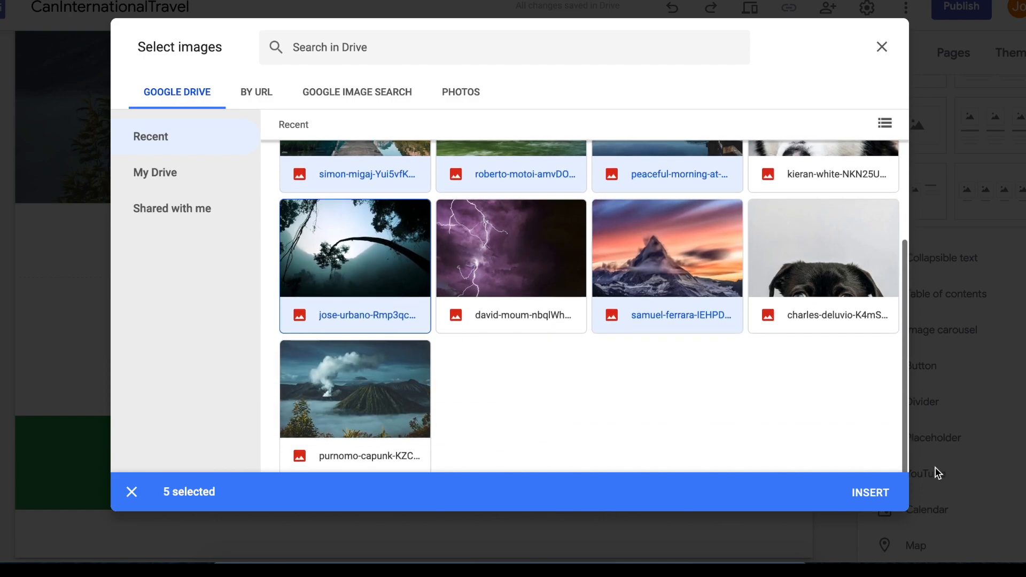
{"action": "left_click", "coordinate": [869, 492]}
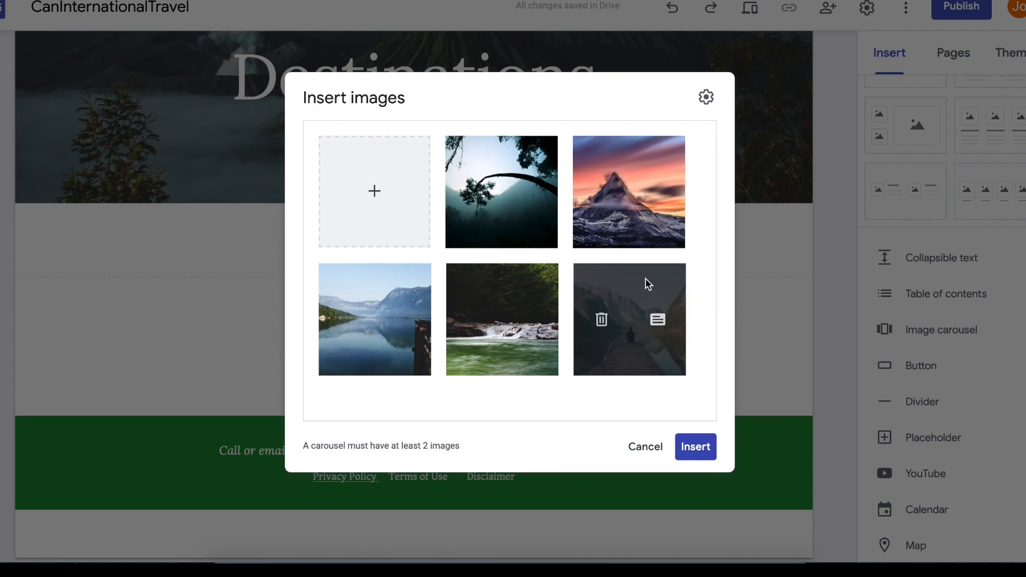
- Insert the carousel with Auto start off and transition speed left at Medium
{"action": "left_click", "coordinate": [707, 97]}
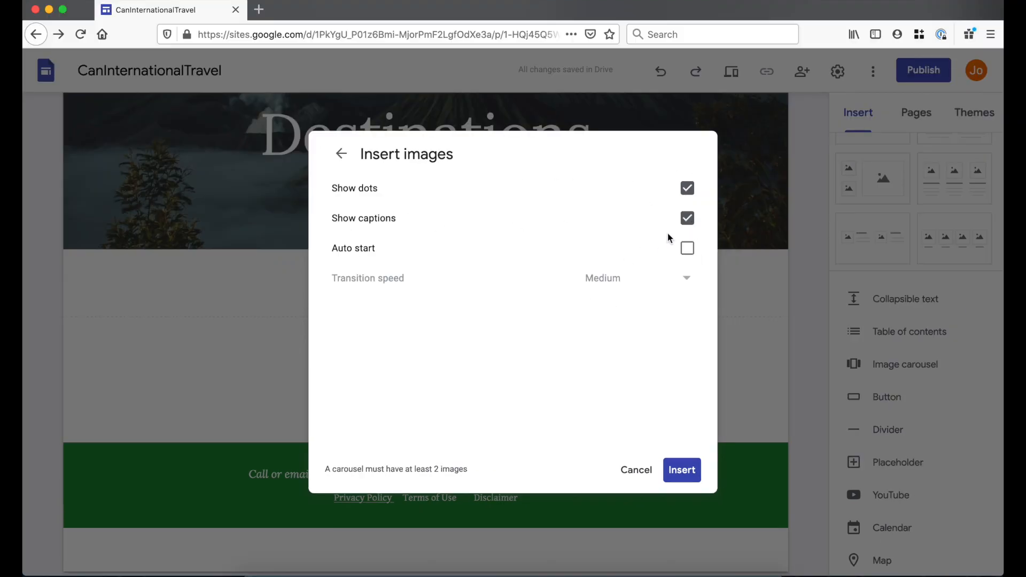
{"action": "left_click", "coordinate": [688, 250]}
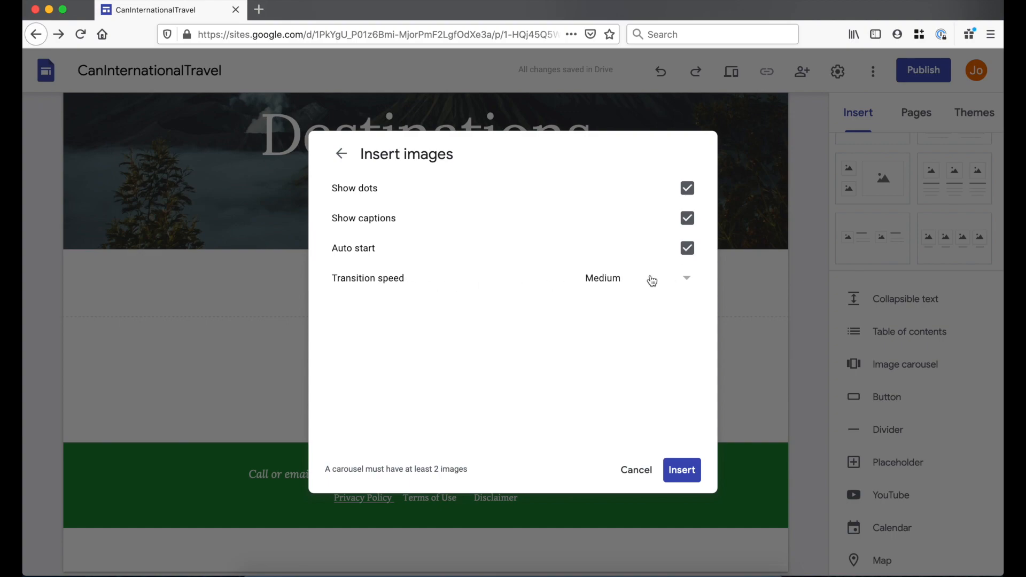
{"action": "left_click", "coordinate": [674, 283]}
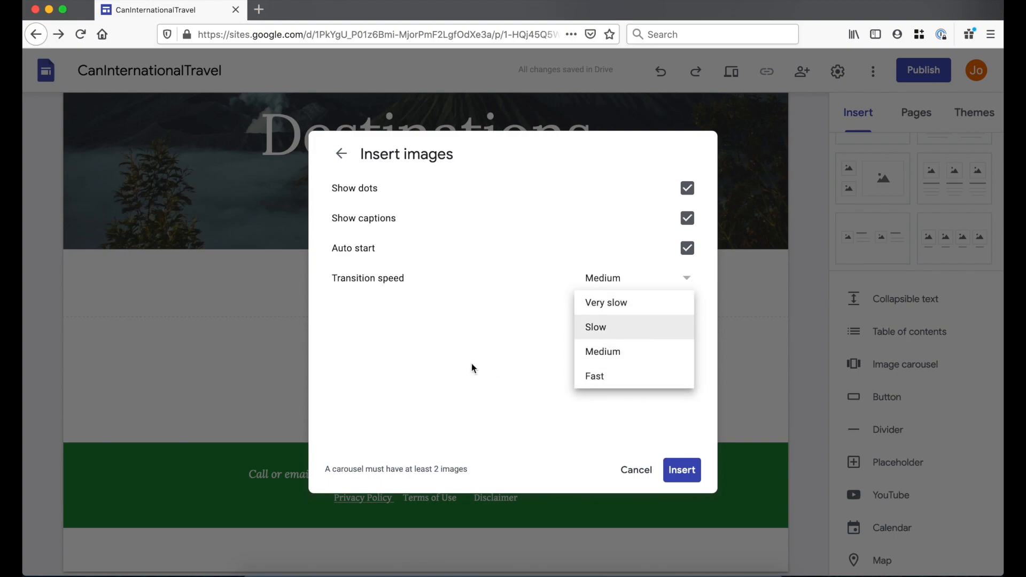
{"action": "left_click", "coordinate": [670, 275]}
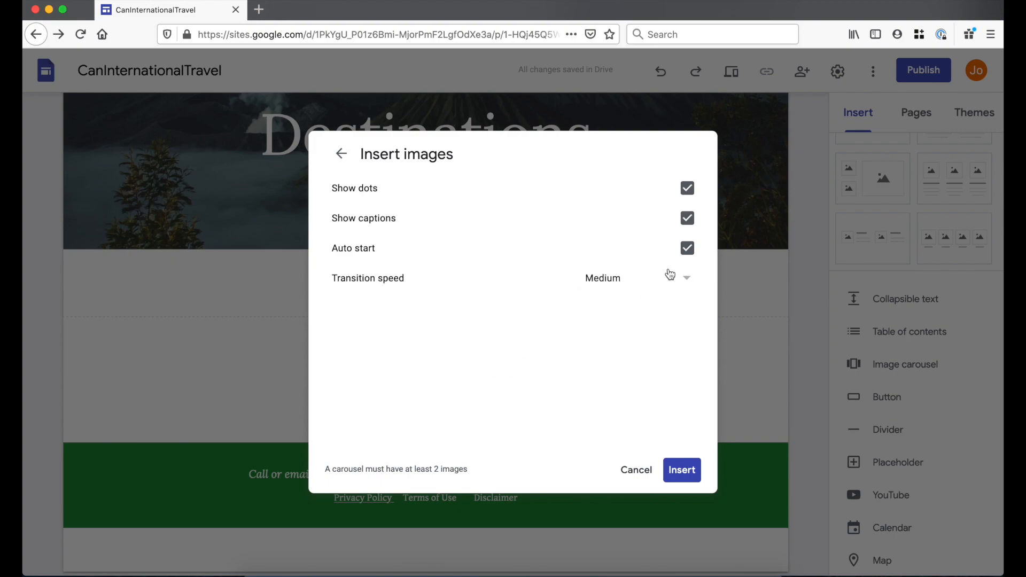
{"action": "left_click", "coordinate": [688, 250]}
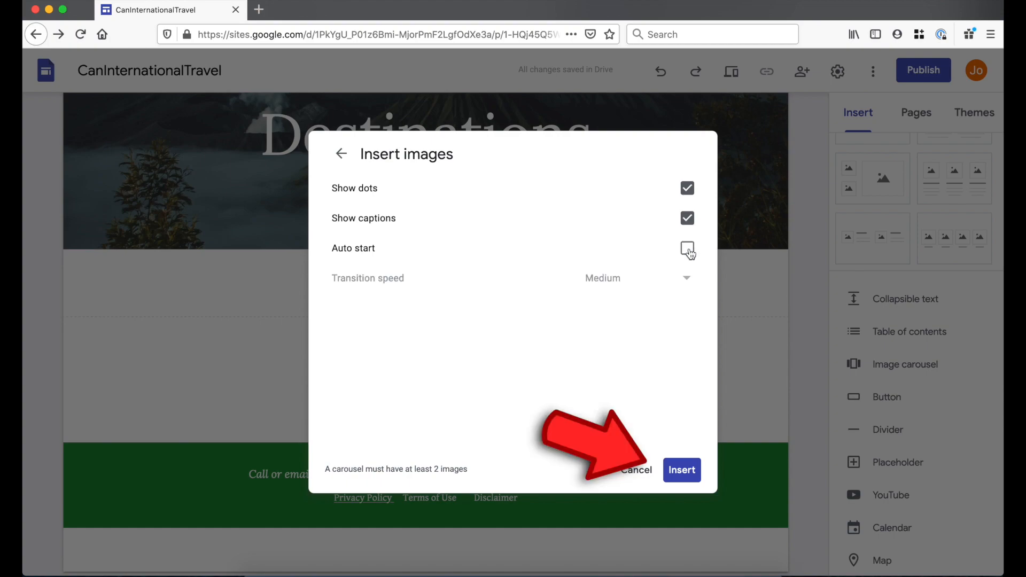
{"action": "left_click", "coordinate": [681, 473]}
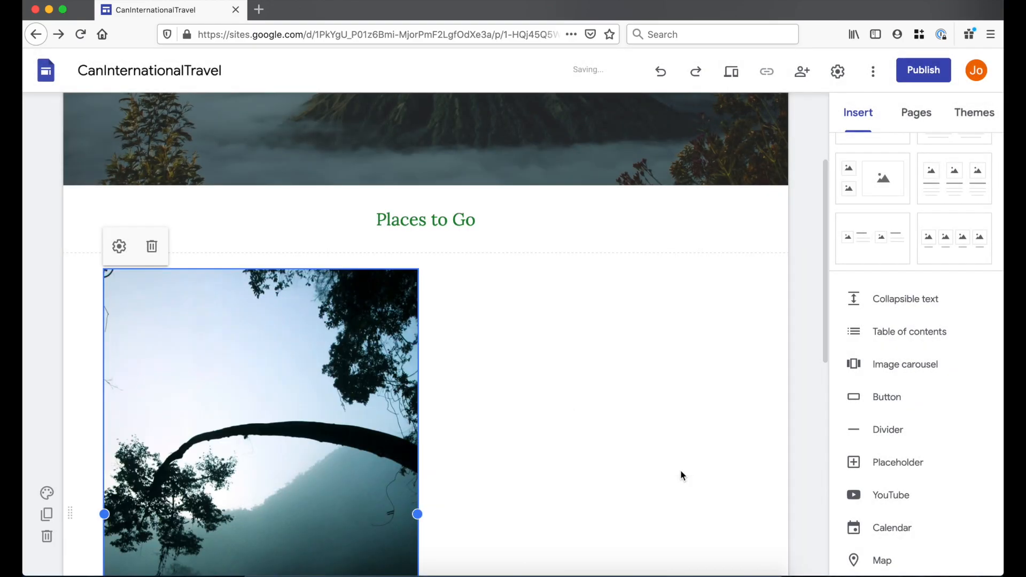
- Stretch the Places to Go carousel across the full content width
{"action": "scroll", "coordinate": [521, 395], "scroll_direction": "down", "scroll_amount": 3}
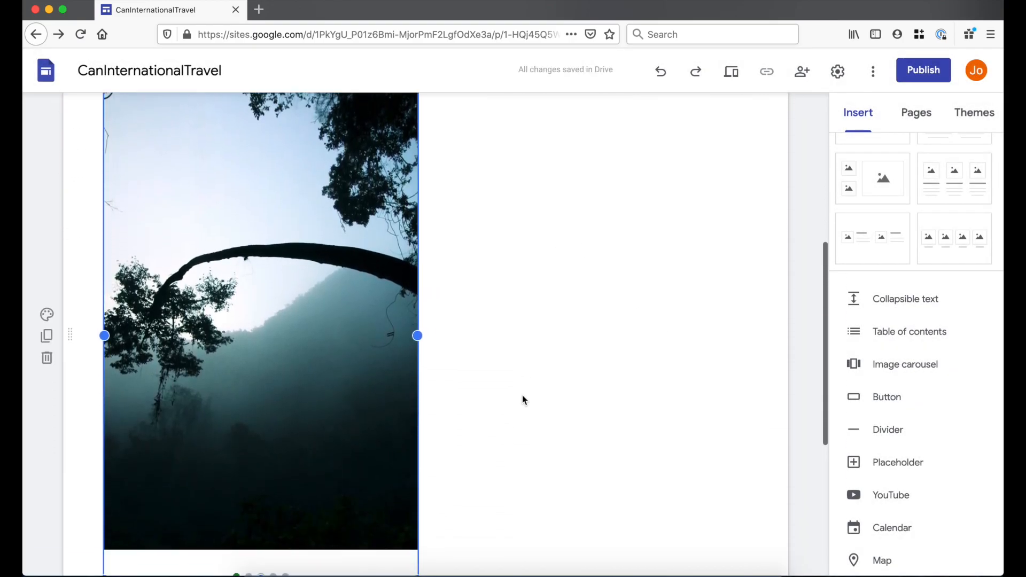
{"action": "scroll", "coordinate": [522, 395], "scroll_direction": "up", "scroll_amount": 1}
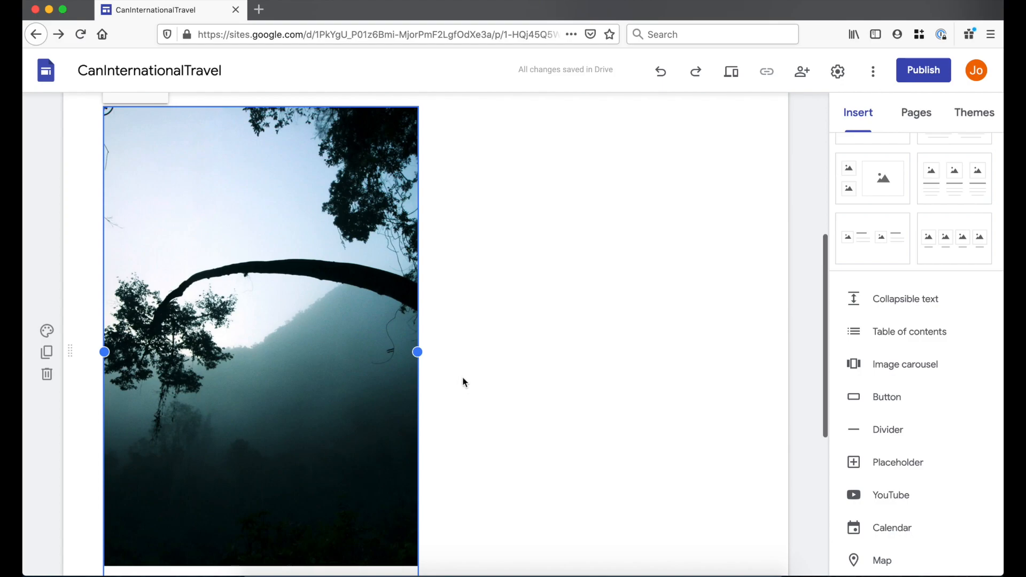
{"action": "left_click_drag", "start_coordinate": [713, 343], "coordinate": [749, 339]}
{"action": "scroll", "coordinate": [410, 411], "scroll_direction": "down", "scroll_amount": 3}
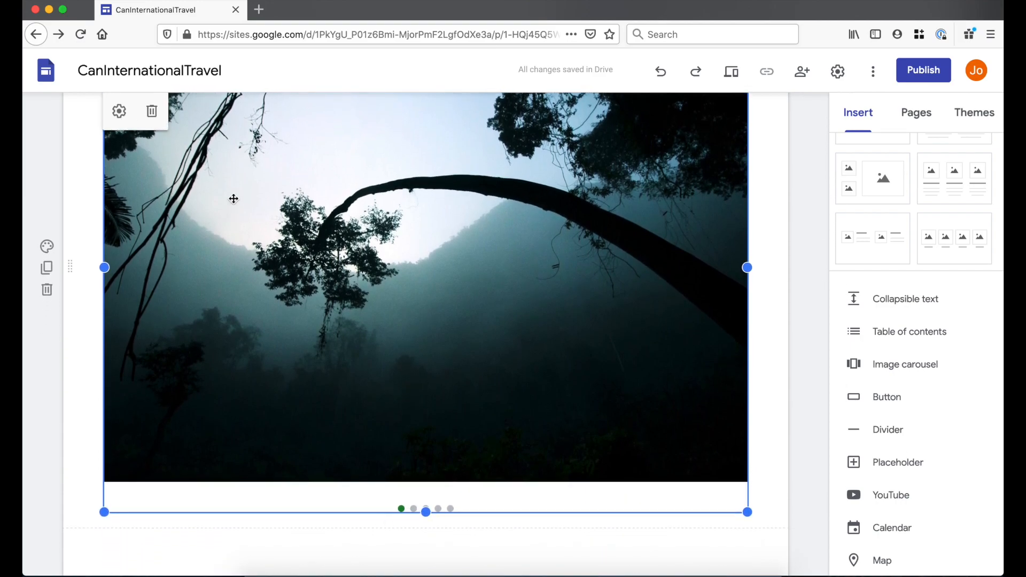
- Give the tree image the caption 'Trees' in the carousel editor
{"action": "left_click", "coordinate": [119, 110]}
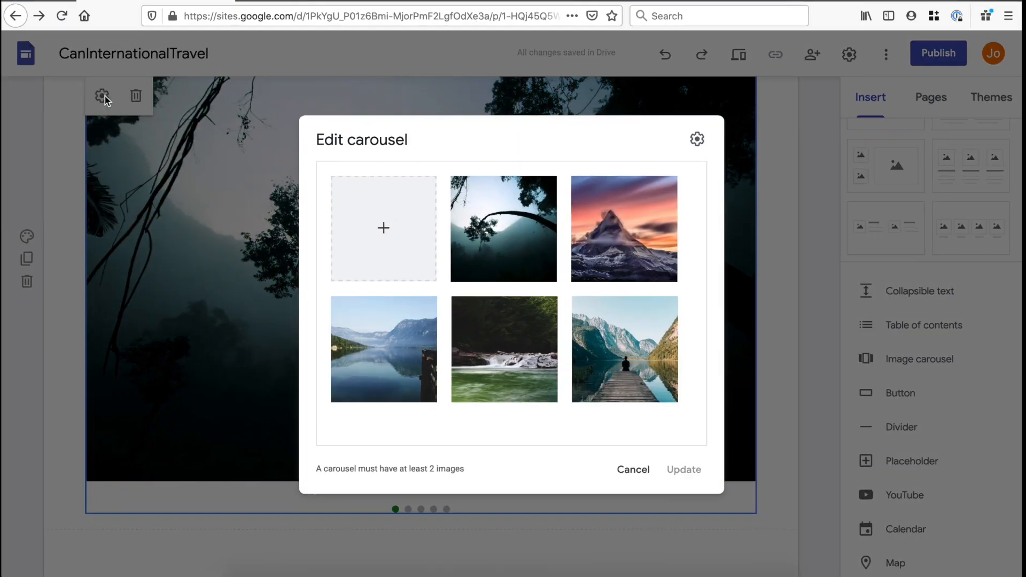
{"action": "mouse_move", "coordinate": [498, 240]}
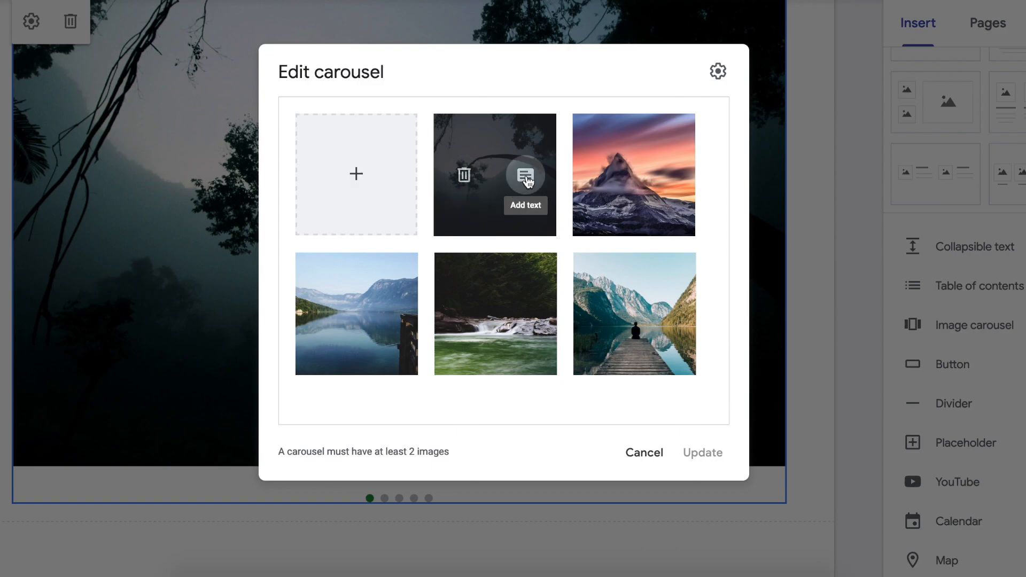
{"action": "left_click", "coordinate": [527, 179]}
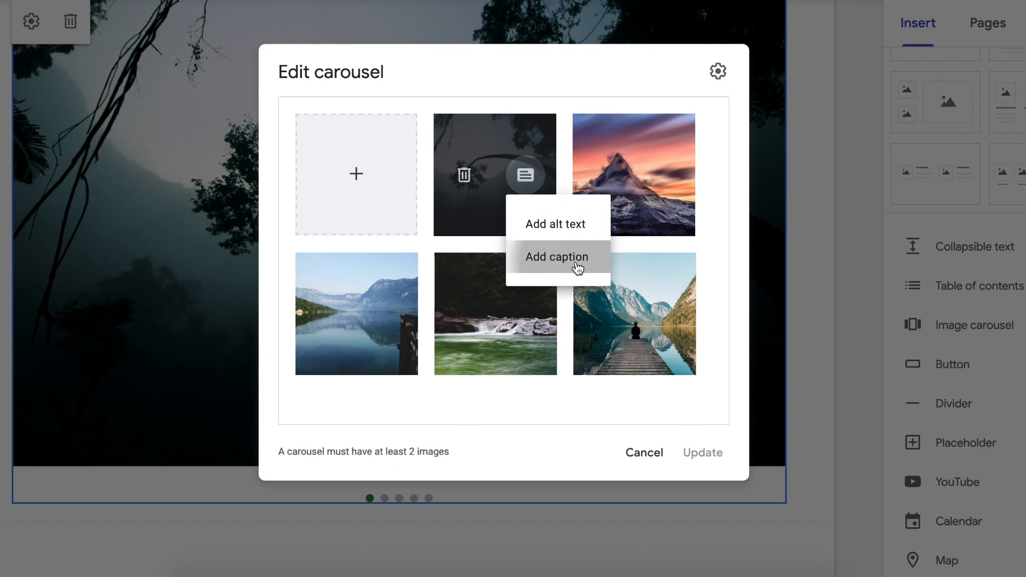
{"action": "left_click", "coordinate": [576, 268]}
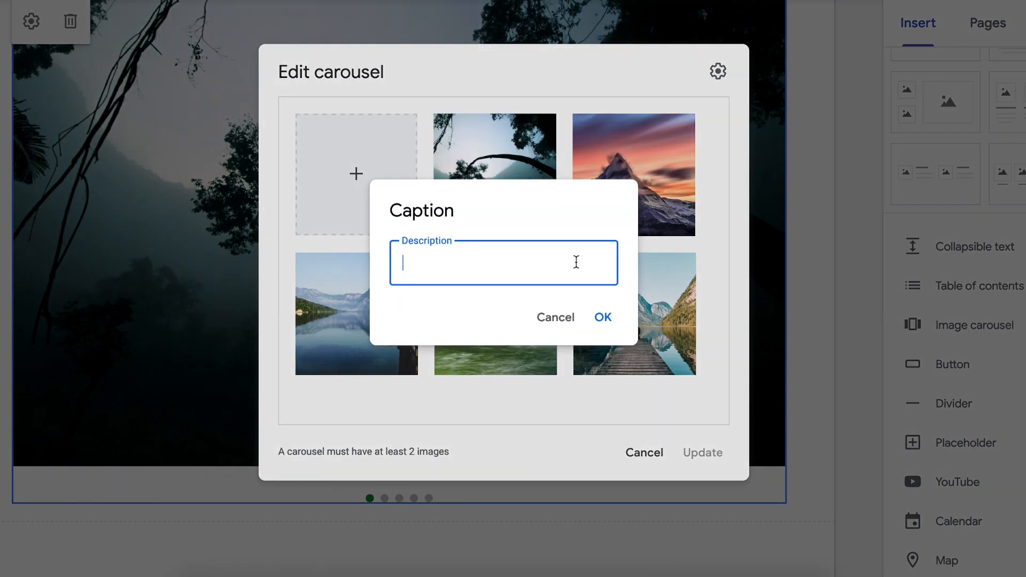
{"action": "type", "text": "Trees"}
{"action": "key", "text": "Return"}
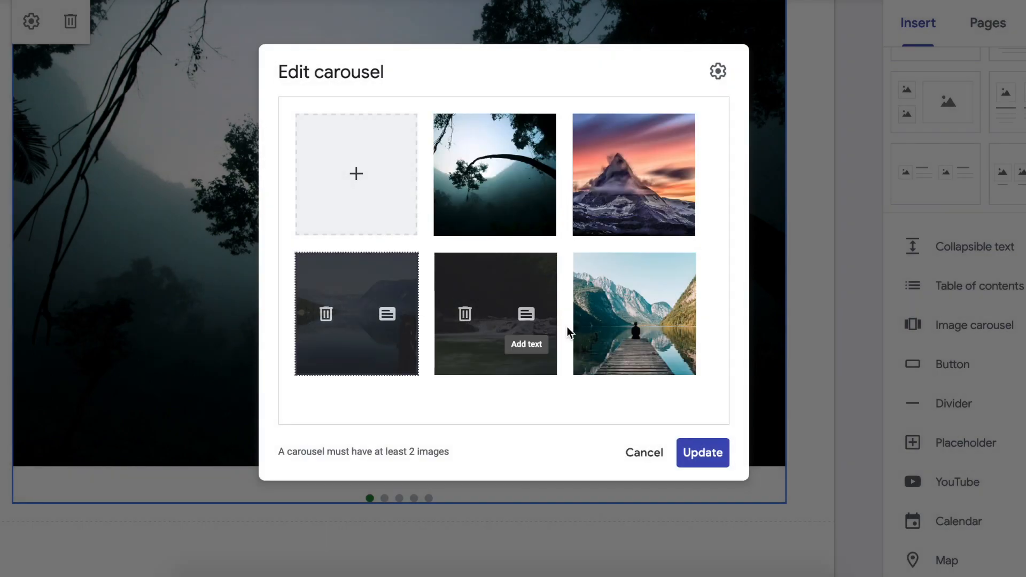
- Reorder the carousel so the lake-and-pier photo is first and the mountain second, then apply
{"action": "left_click_drag", "start_coordinate": [612, 279], "coordinate": [457, 195]}
{"action": "left_click_drag", "start_coordinate": [339, 297], "coordinate": [540, 213]}
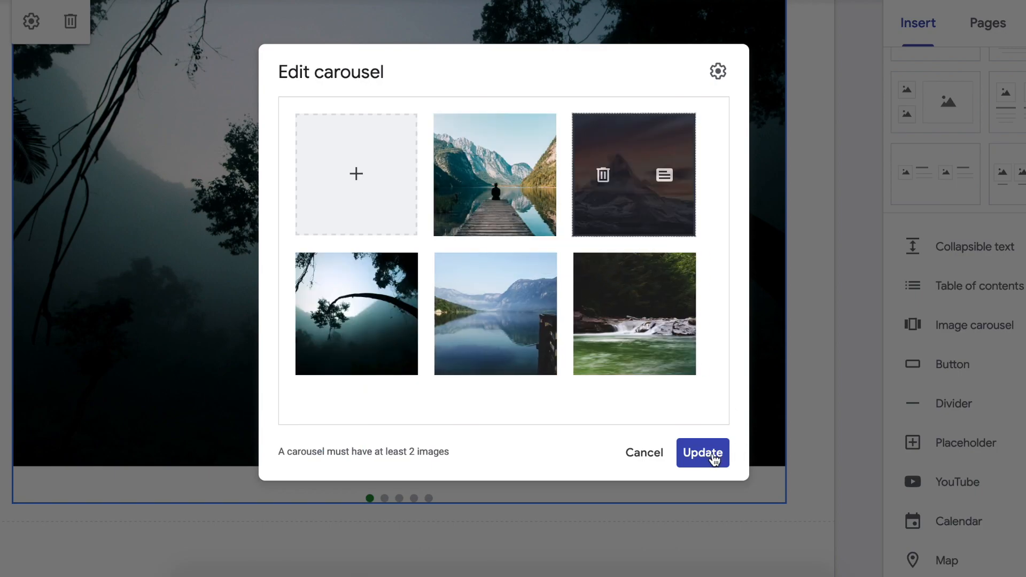
{"action": "left_click", "coordinate": [706, 454]}
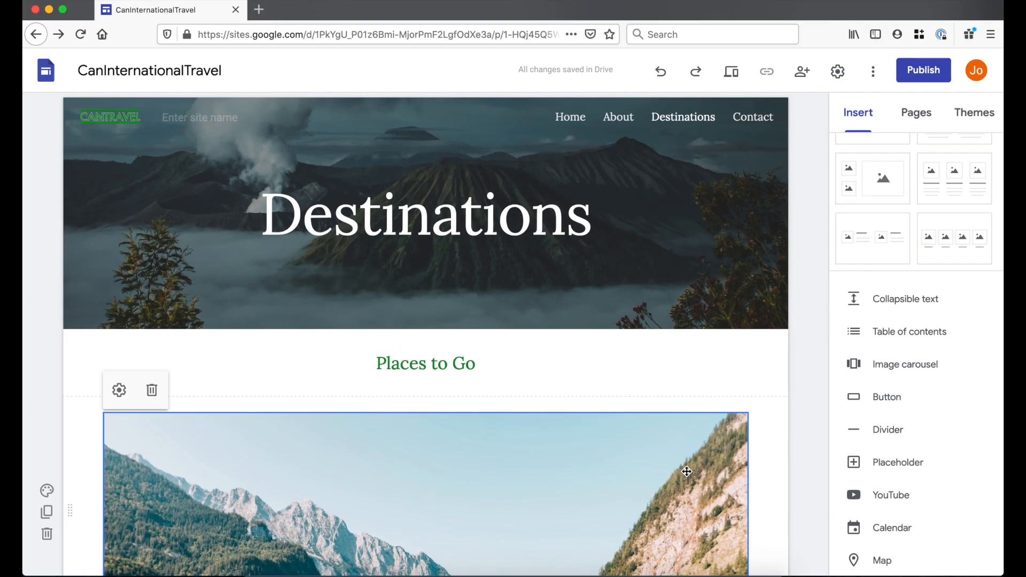
{"action": "scroll", "coordinate": [687, 471], "scroll_direction": "down", "scroll_amount": 5}
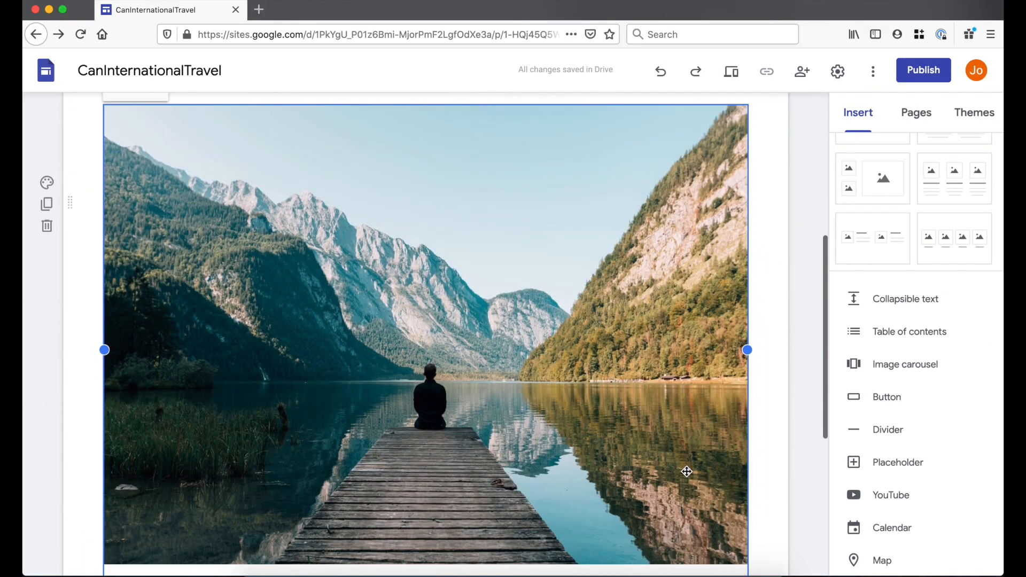
{"action": "scroll", "coordinate": [698, 465], "scroll_direction": "down", "scroll_amount": 2}
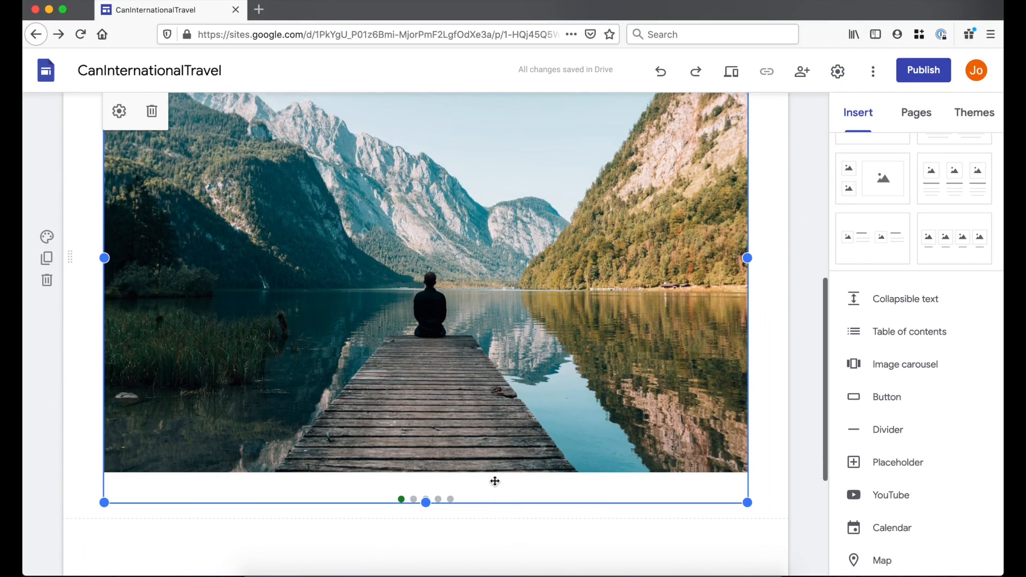
{"action": "scroll", "coordinate": [497, 479], "scroll_direction": "up", "scroll_amount": 1}
{"action": "scroll", "coordinate": [734, 129], "scroll_direction": "down", "scroll_amount": 1}
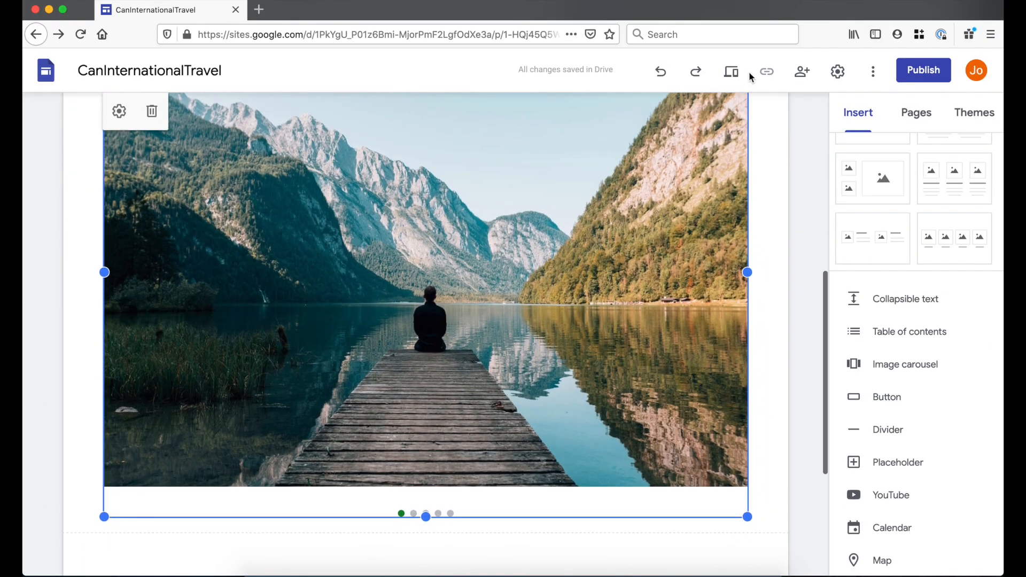
{"action": "left_click", "coordinate": [737, 78]}
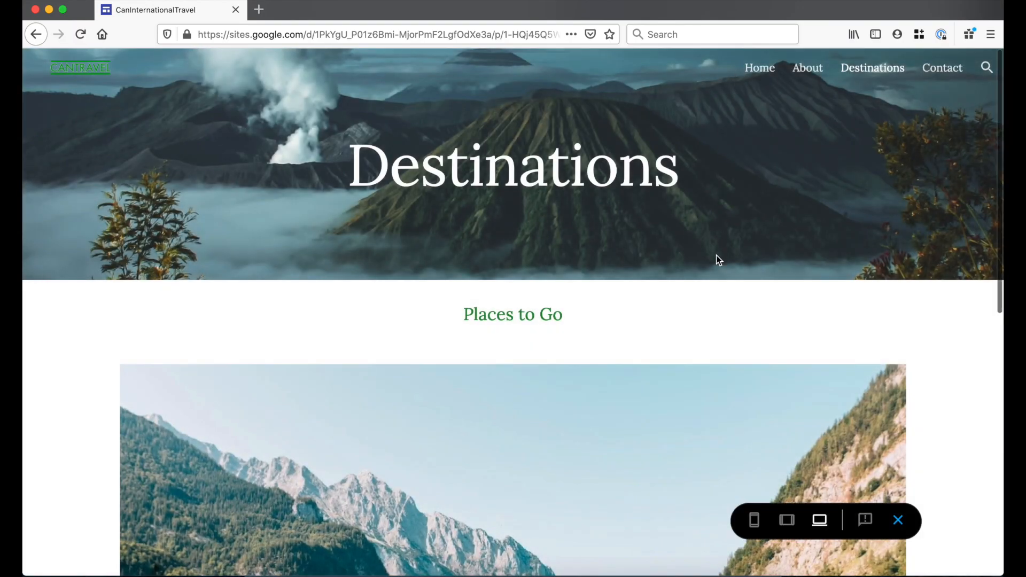
{"action": "scroll", "coordinate": [716, 257], "scroll_direction": "down", "scroll_amount": 10}
{"action": "scroll", "coordinate": [847, 303], "scroll_direction": "down", "scroll_amount": 3}
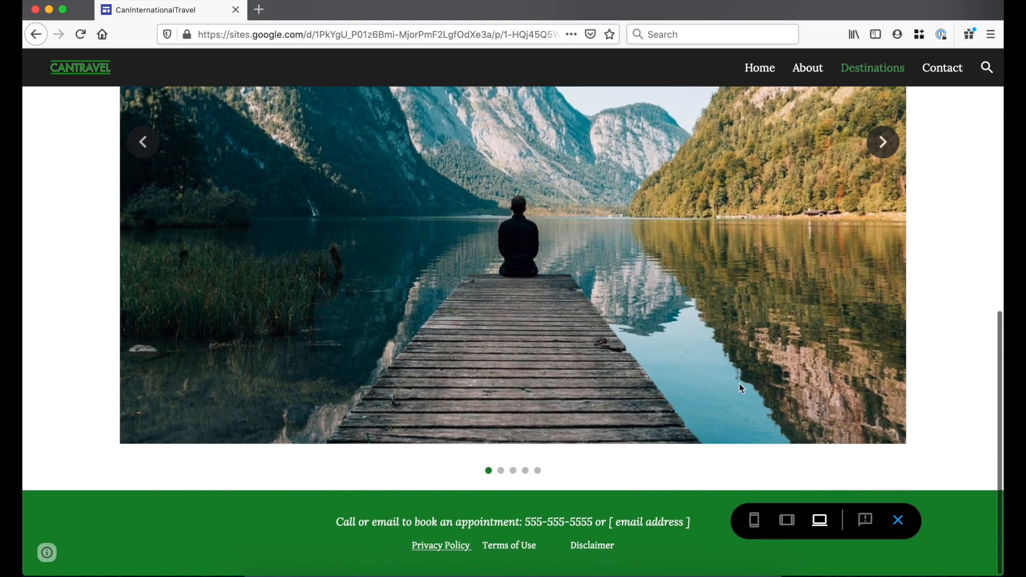
{"action": "left_click", "coordinate": [888, 153]}
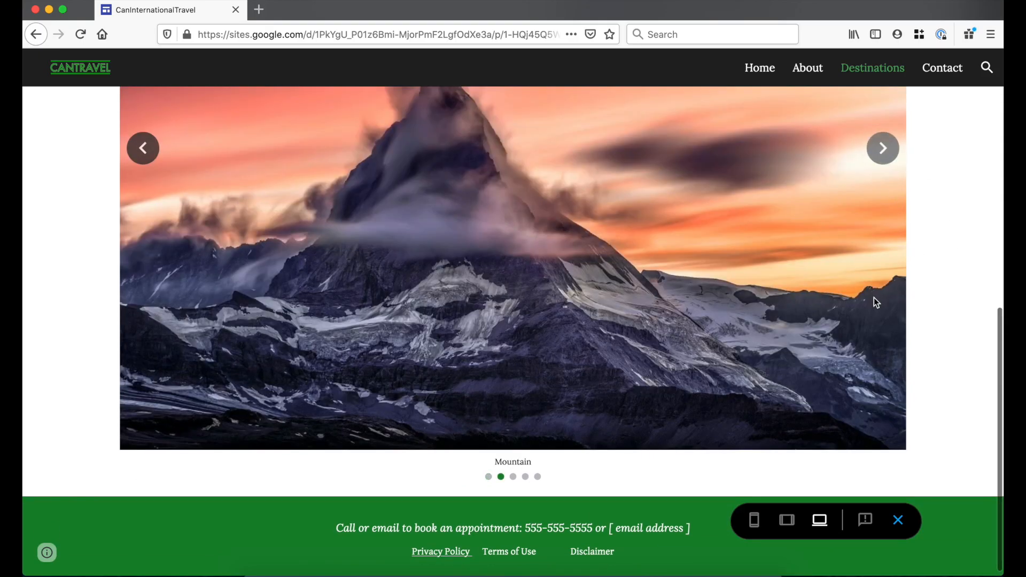
{"action": "scroll", "coordinate": [875, 320], "scroll_direction": "up", "scroll_amount": 3}
{"action": "scroll", "coordinate": [874, 323], "scroll_direction": "down", "scroll_amount": 1}
{"action": "scroll", "coordinate": [875, 324], "scroll_direction": "up", "scroll_amount": 1}
{"action": "scroll", "coordinate": [874, 323], "scroll_direction": "down", "scroll_amount": 1}
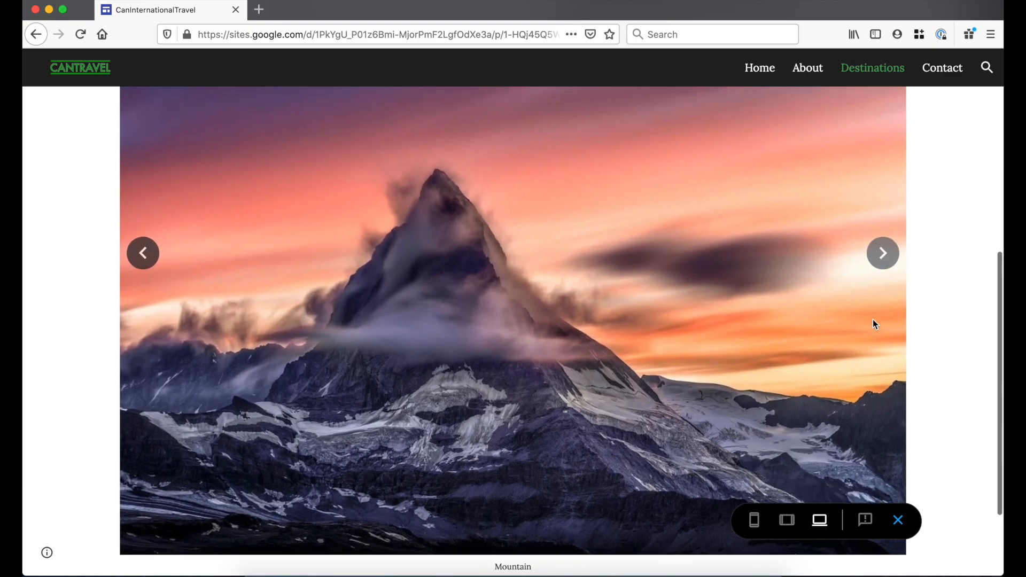
{"action": "scroll", "coordinate": [875, 323], "scroll_direction": "up", "scroll_amount": 1}
{"action": "left_click", "coordinate": [883, 260]}
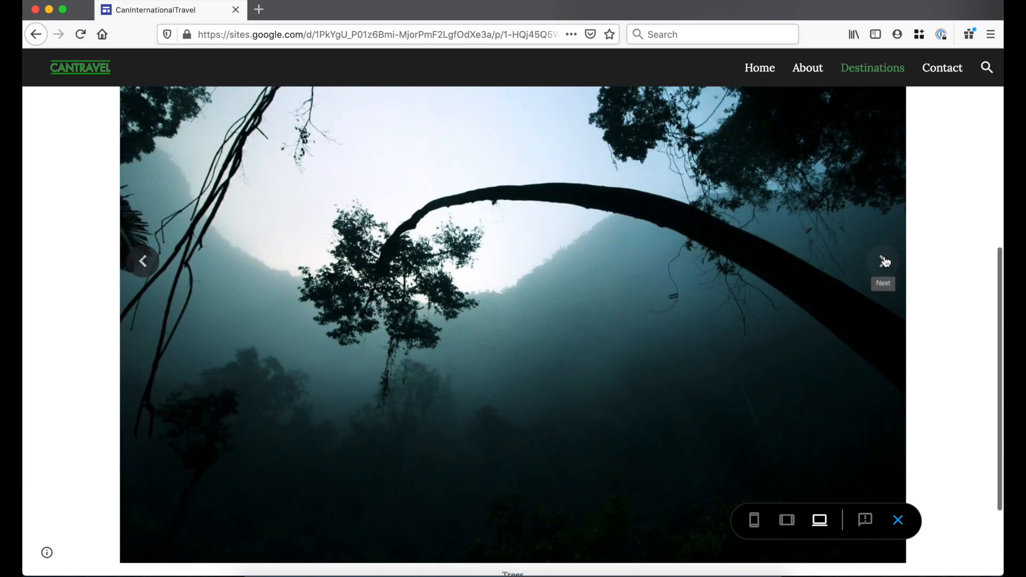
{"action": "left_click", "coordinate": [793, 524]}
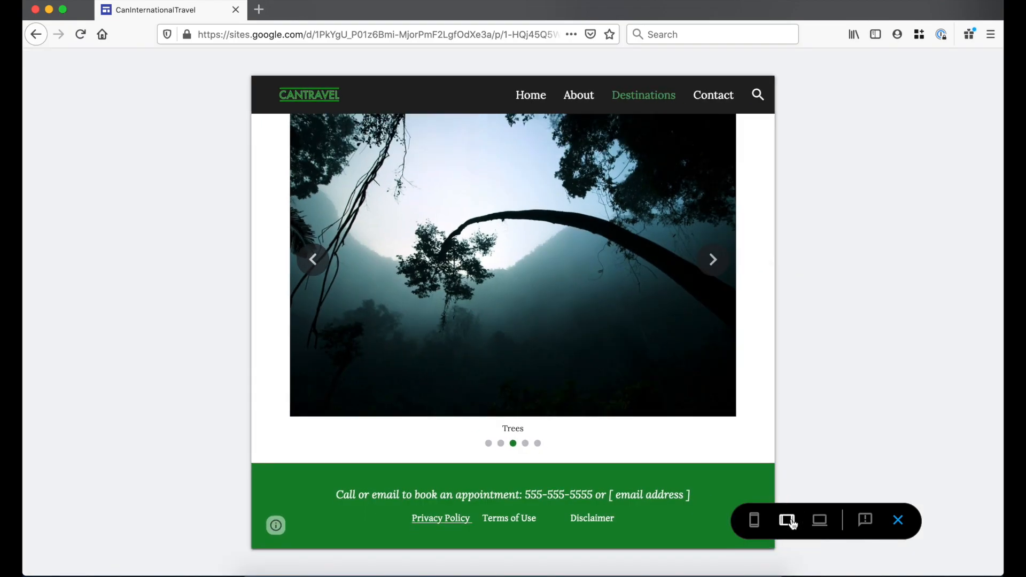
{"action": "left_click", "coordinate": [756, 521]}
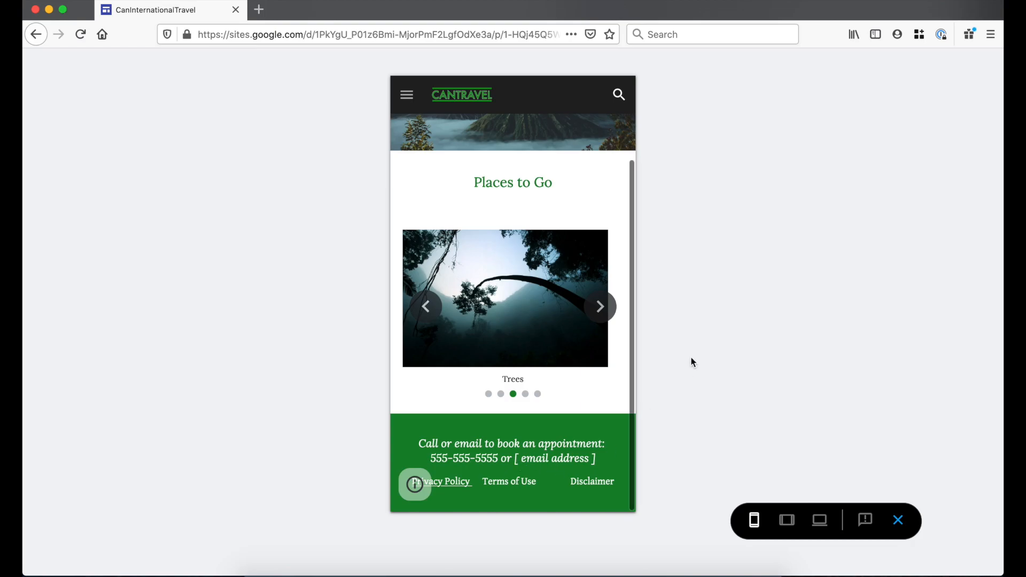
- Leave preview, drop a two-image layout below the carousel, and fill its first photo slot
{"action": "left_click", "coordinate": [912, 522]}
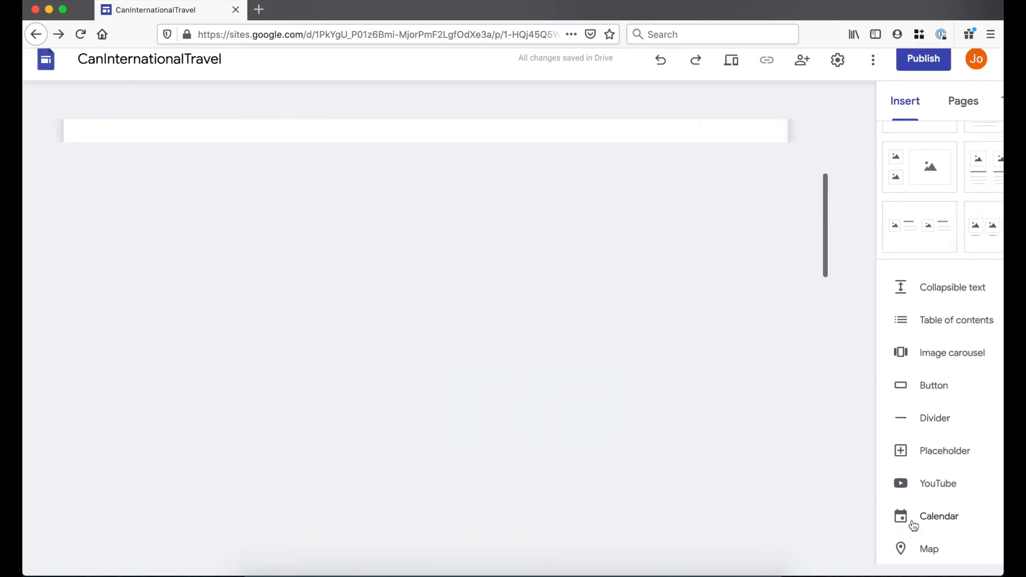
{"action": "scroll", "coordinate": [558, 424], "scroll_direction": "down", "scroll_amount": 5}
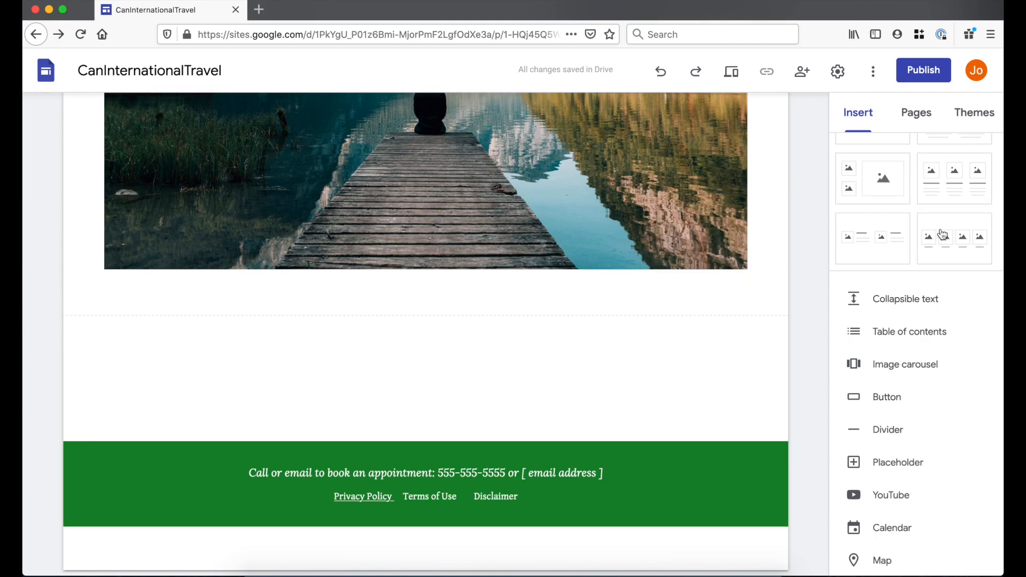
{"action": "scroll", "coordinate": [898, 241], "scroll_direction": "up", "scroll_amount": 2}
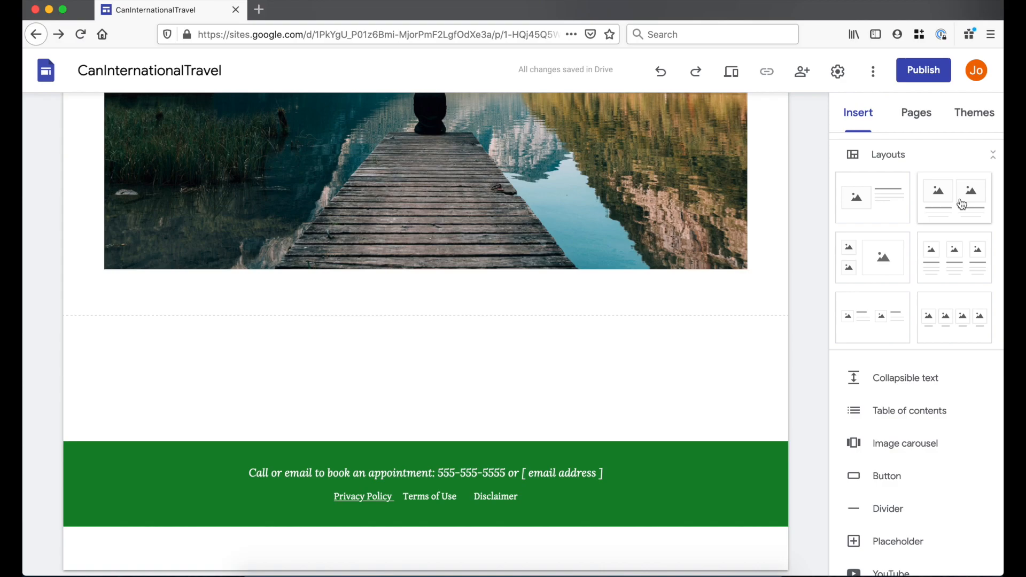
{"action": "left_click_drag", "start_coordinate": [962, 205], "coordinate": [594, 428]}
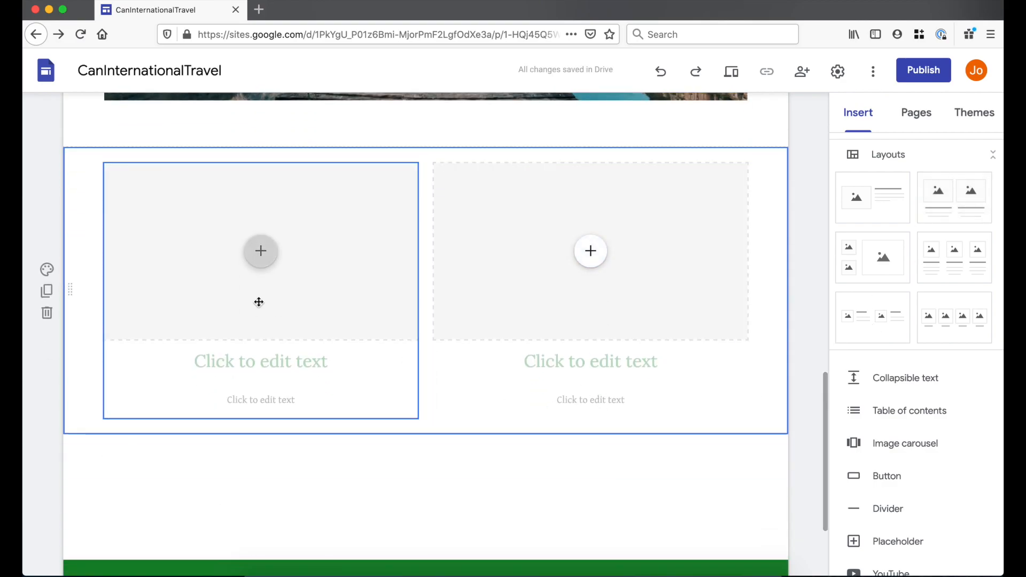
{"action": "left_click", "coordinate": [262, 257]}
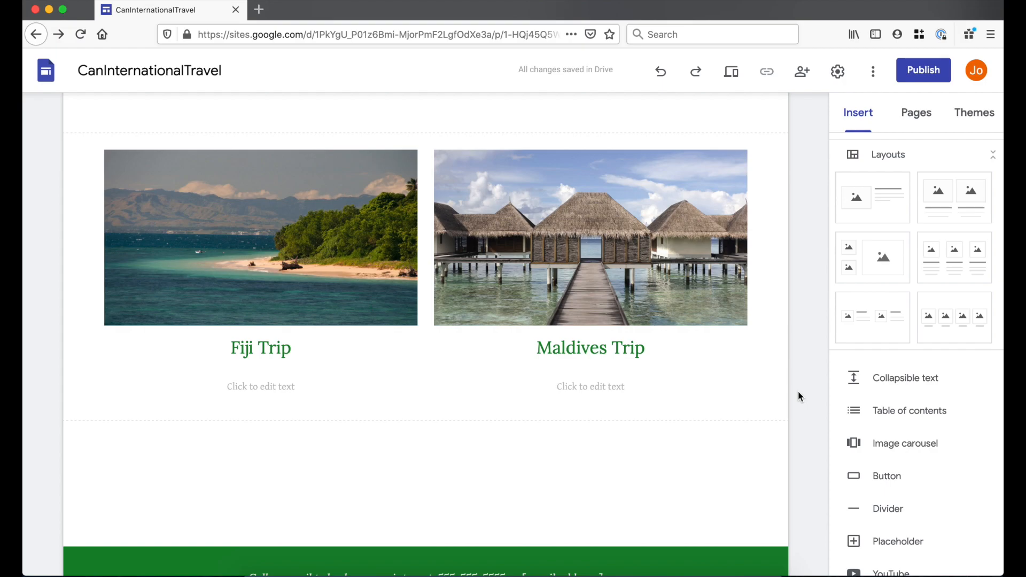
{"action": "left_click", "coordinate": [276, 386]}
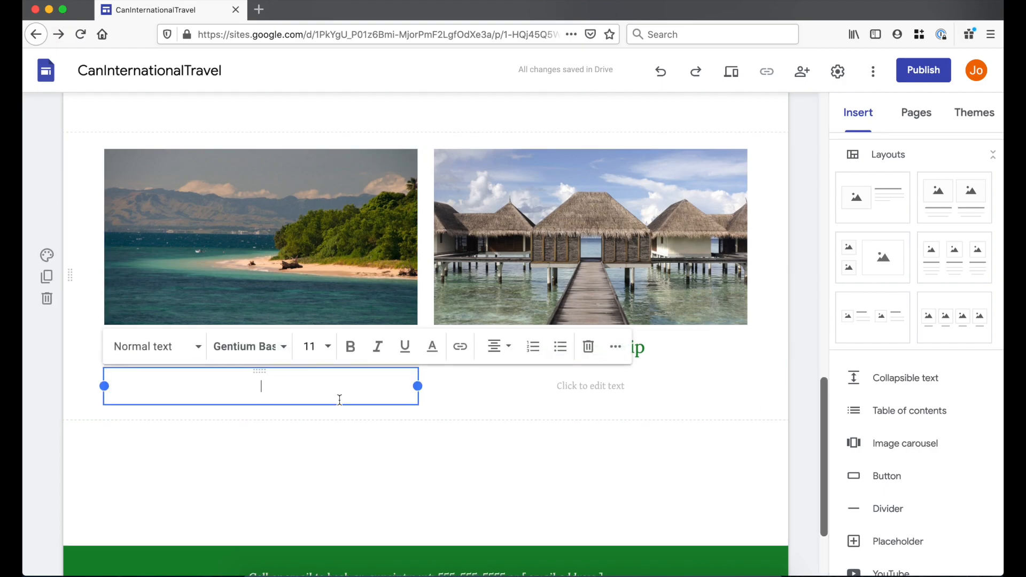
{"action": "left_click", "coordinate": [902, 481]}
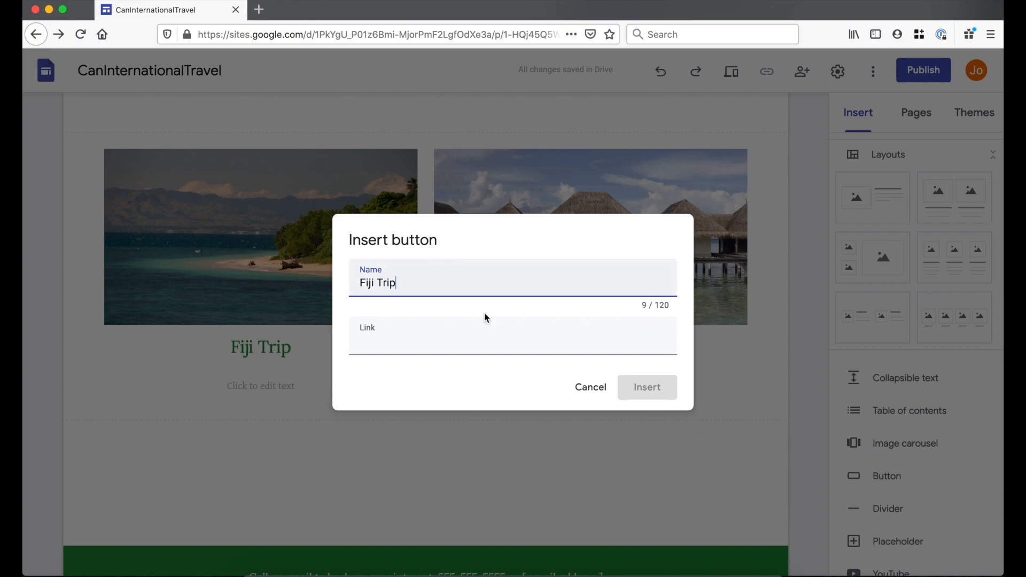
{"action": "left_click", "coordinate": [471, 326]}
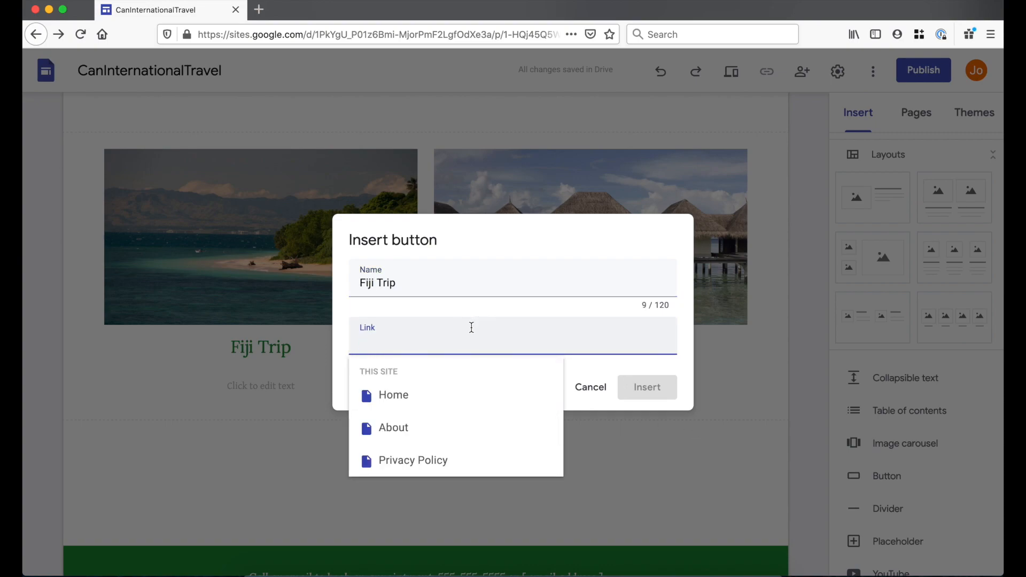
{"action": "type", "text": "https://etsy.com"}
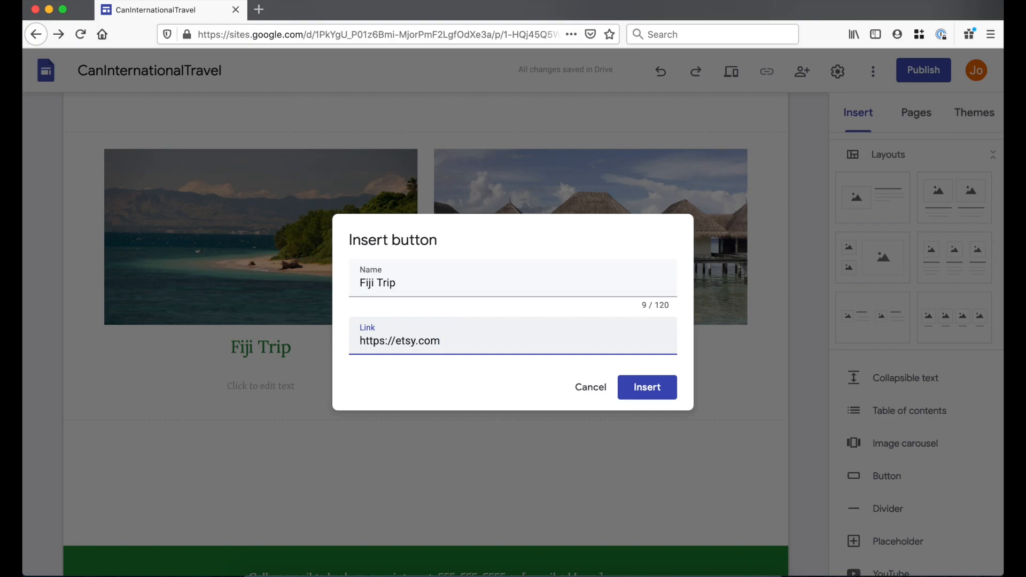
{"action": "key", "text": "Return"}
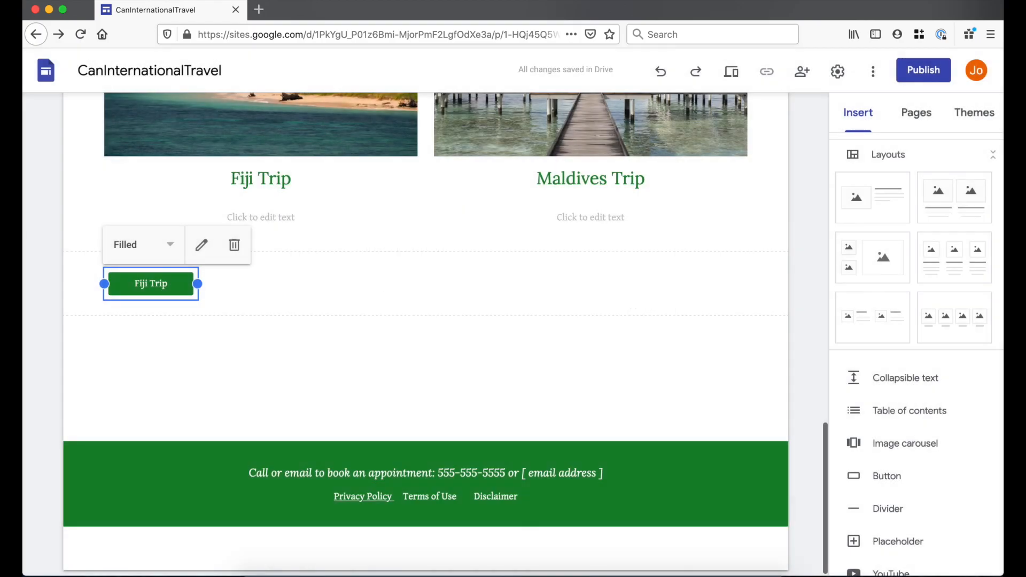
{"action": "left_click", "coordinate": [328, 334]}
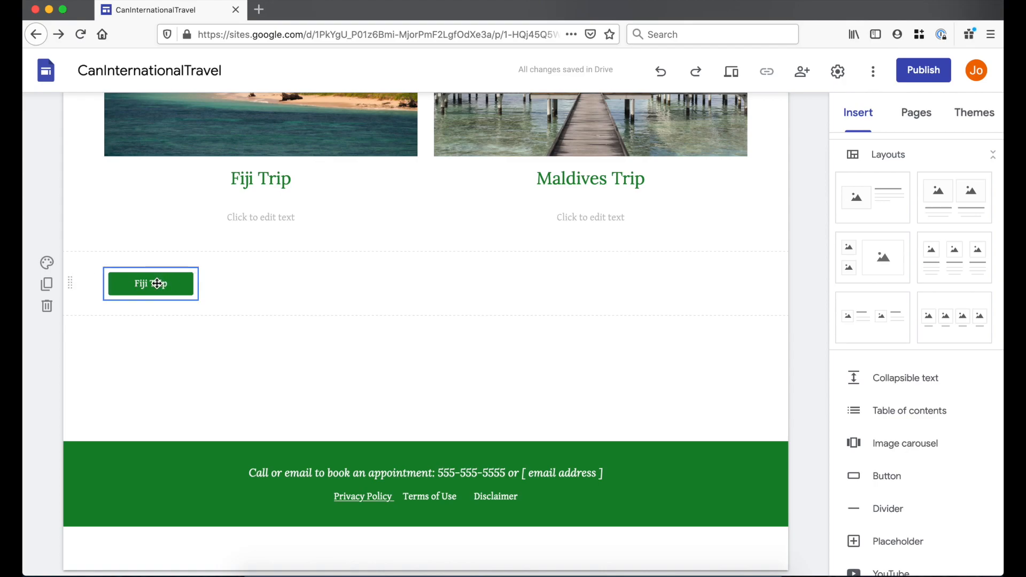
{"action": "left_click_drag", "start_coordinate": [155, 283], "coordinate": [277, 208]}
- Delete the empty text box and Fiji Trip heading; move the Maldives Trip button under its image
{"action": "left_click", "coordinate": [332, 287]}
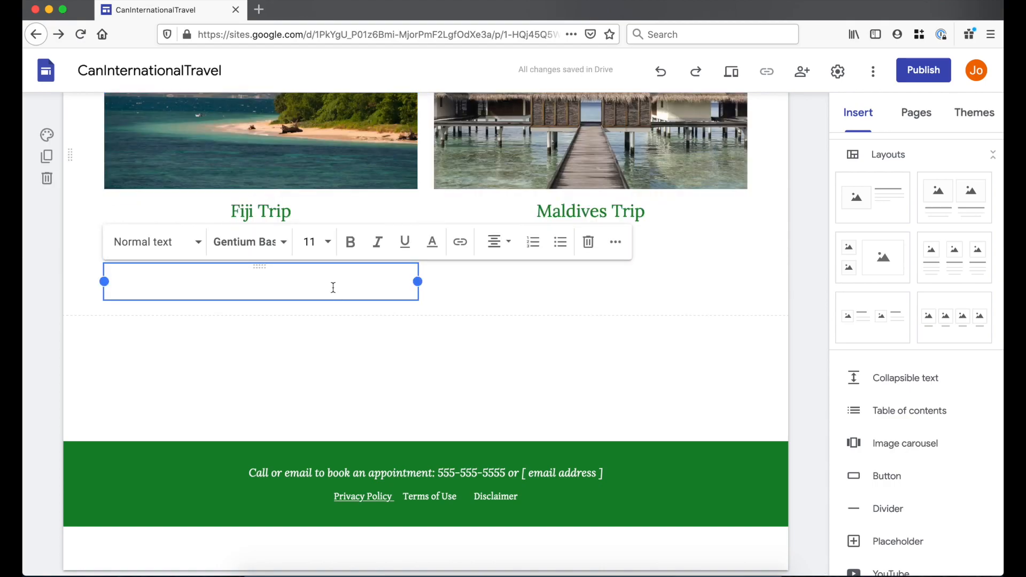
{"action": "left_click", "coordinate": [588, 244]}
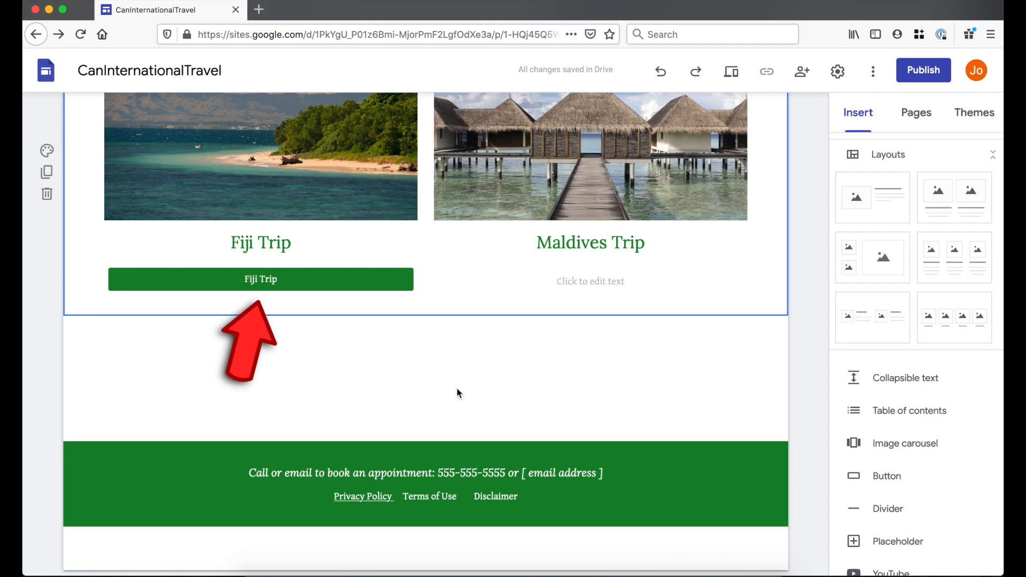
{"action": "left_click", "coordinate": [290, 247]}
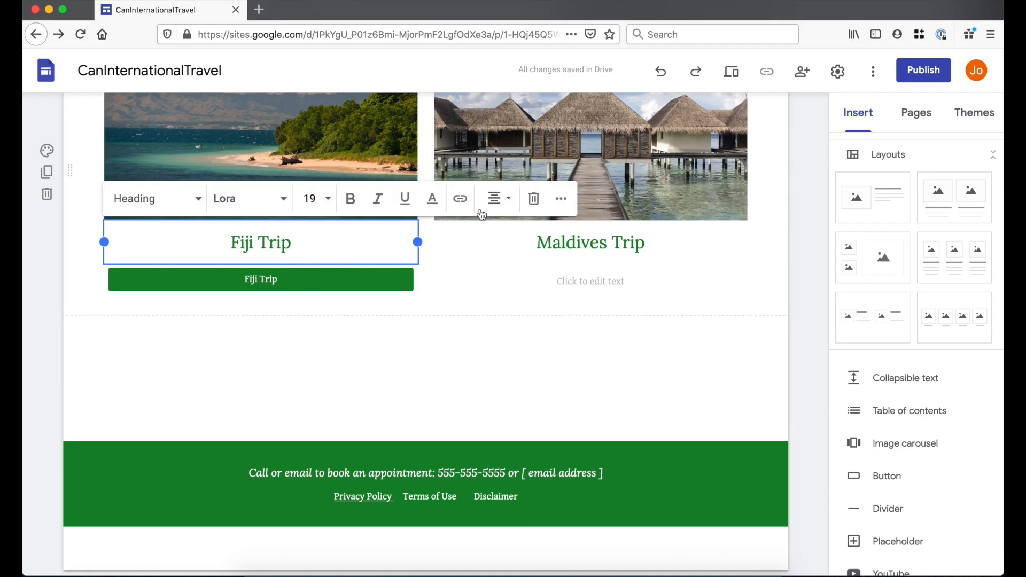
{"action": "left_click", "coordinate": [534, 198]}
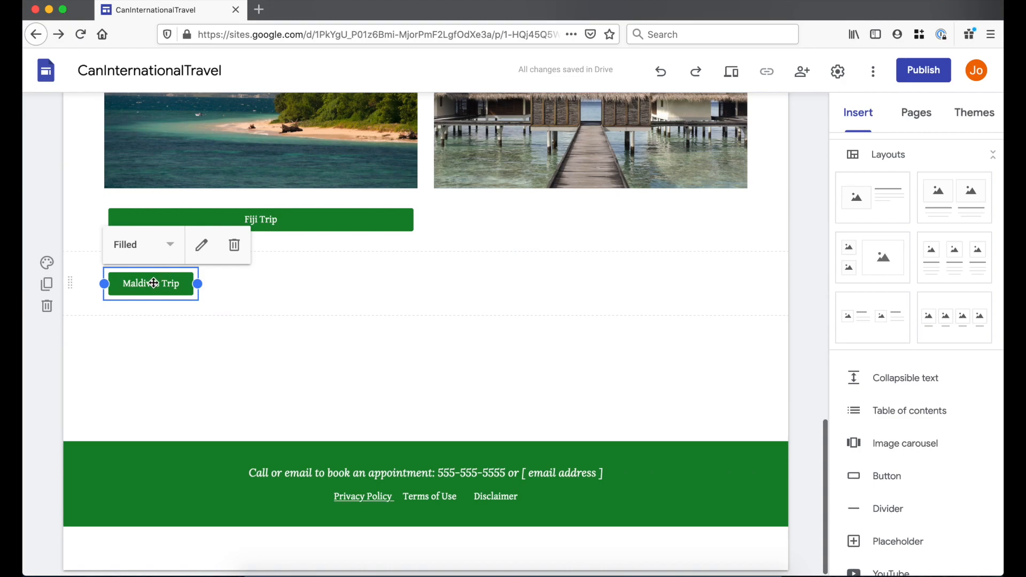
{"action": "left_click_drag", "start_coordinate": [153, 283], "coordinate": [582, 235]}
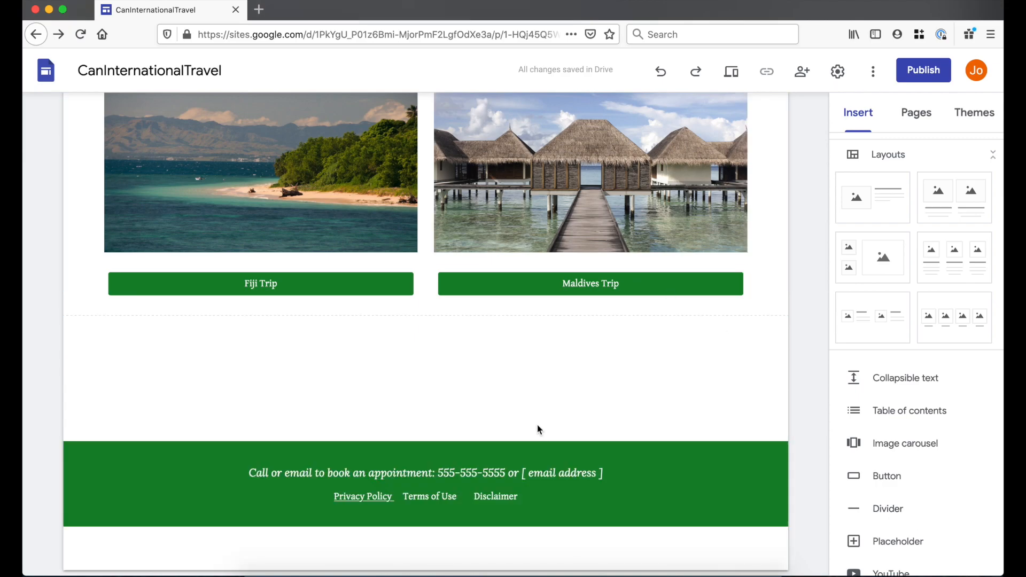
{"action": "scroll", "coordinate": [907, 481], "scroll_direction": "down", "scroll_amount": 1}
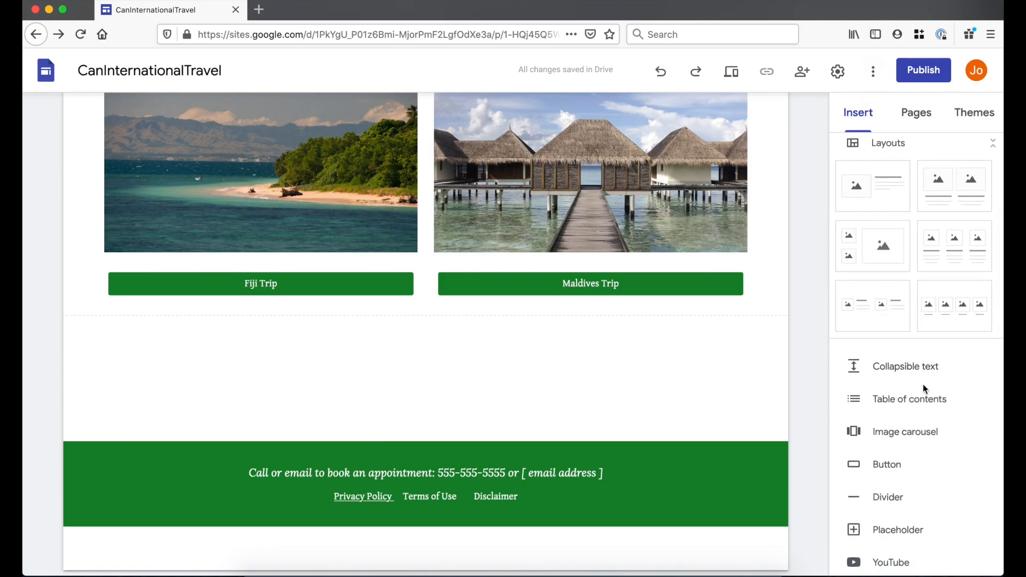
- Embed the Travel catalog presentation below the trip buttons and stretch it full width
{"action": "scroll", "coordinate": [924, 390], "scroll_direction": "down", "scroll_amount": 5}
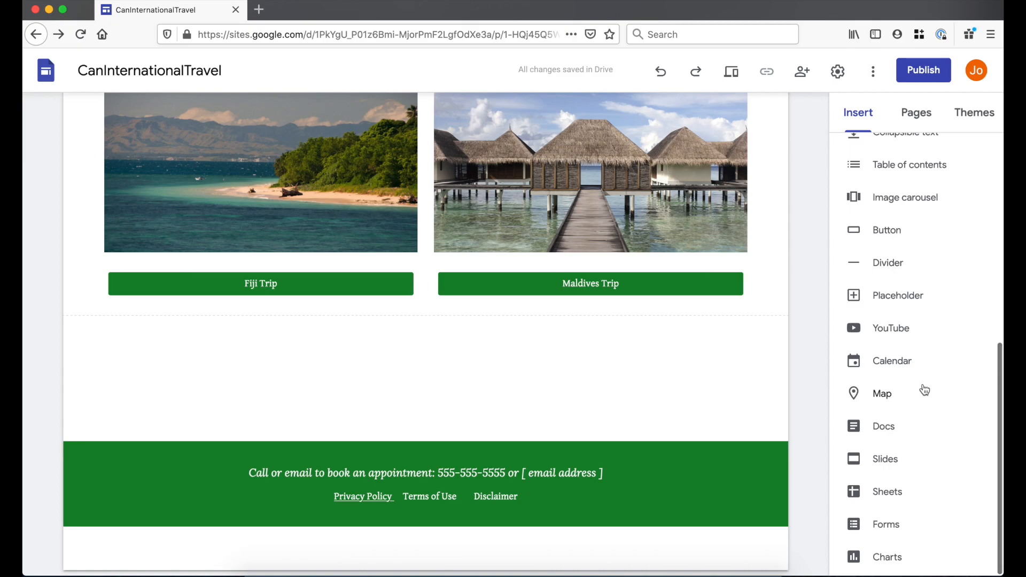
{"action": "left_click", "coordinate": [897, 463]}
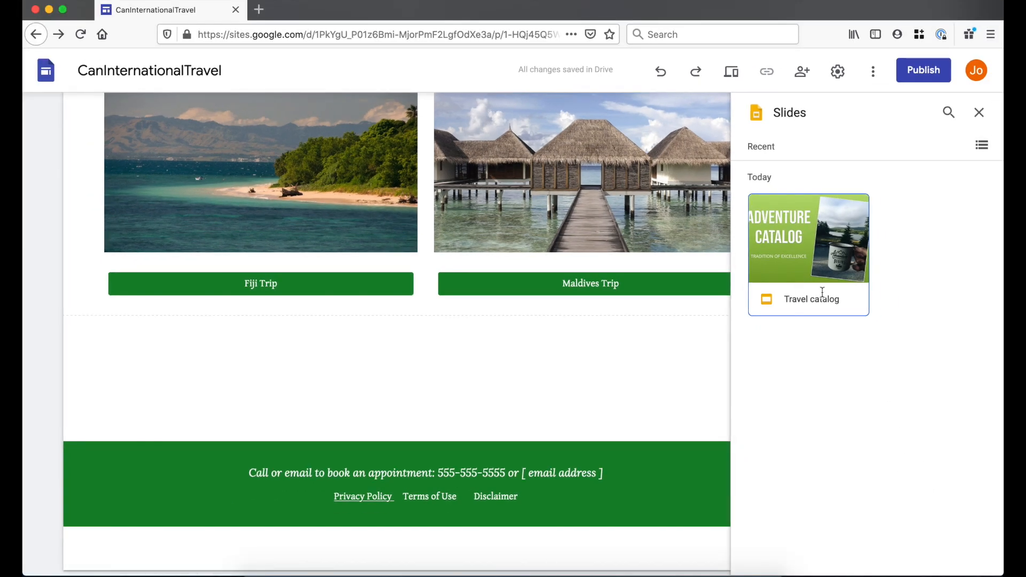
{"action": "left_click", "coordinate": [883, 298]}
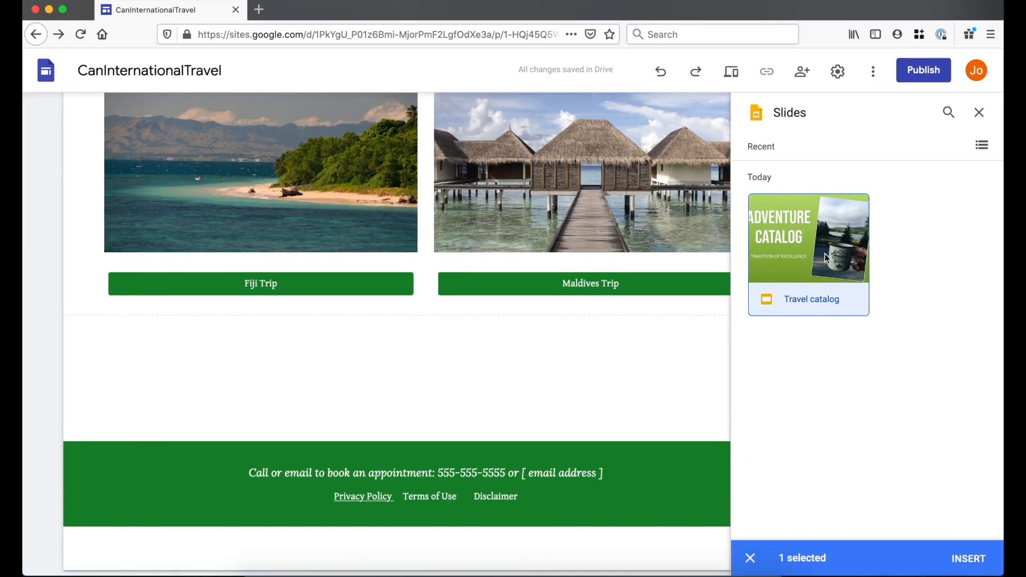
{"action": "left_click", "coordinate": [968, 566]}
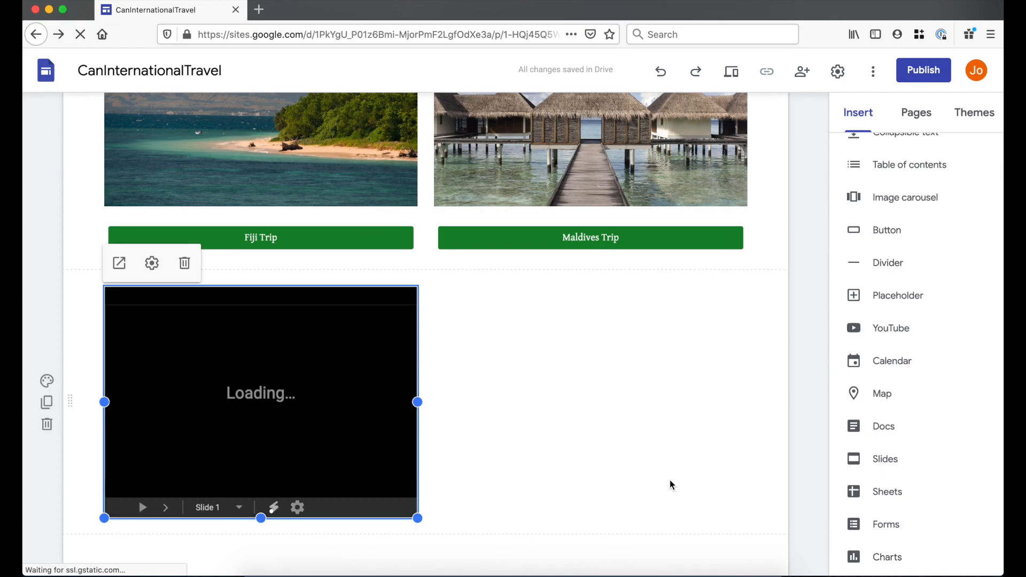
{"action": "scroll", "coordinate": [481, 368], "scroll_direction": "down", "scroll_amount": 2}
{"action": "left_click_drag", "start_coordinate": [418, 359], "coordinate": [747, 358]}
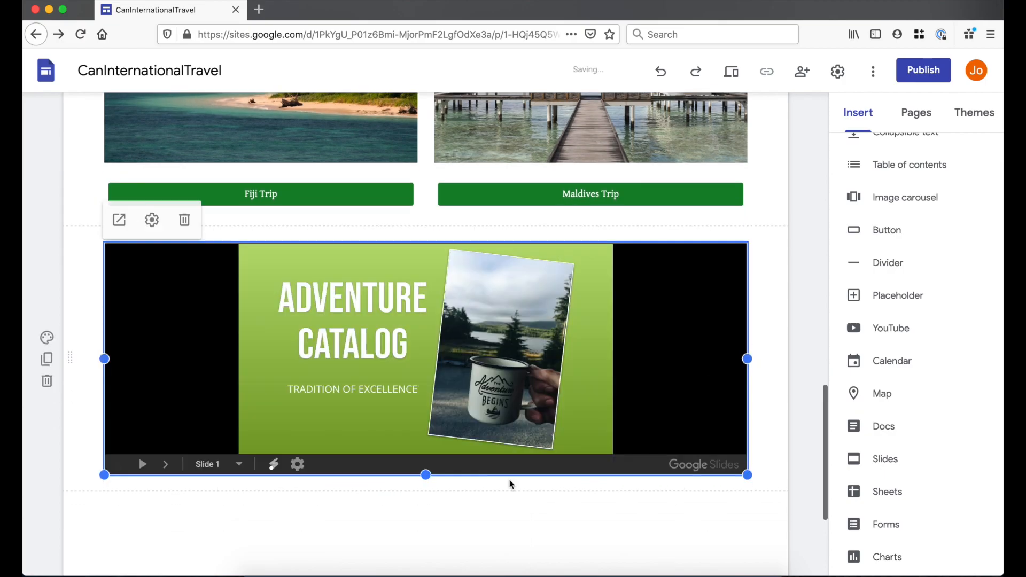
{"action": "left_click_drag", "start_coordinate": [426, 474], "coordinate": [453, 485]}
{"action": "scroll", "coordinate": [454, 490], "scroll_direction": "up", "scroll_amount": 3}
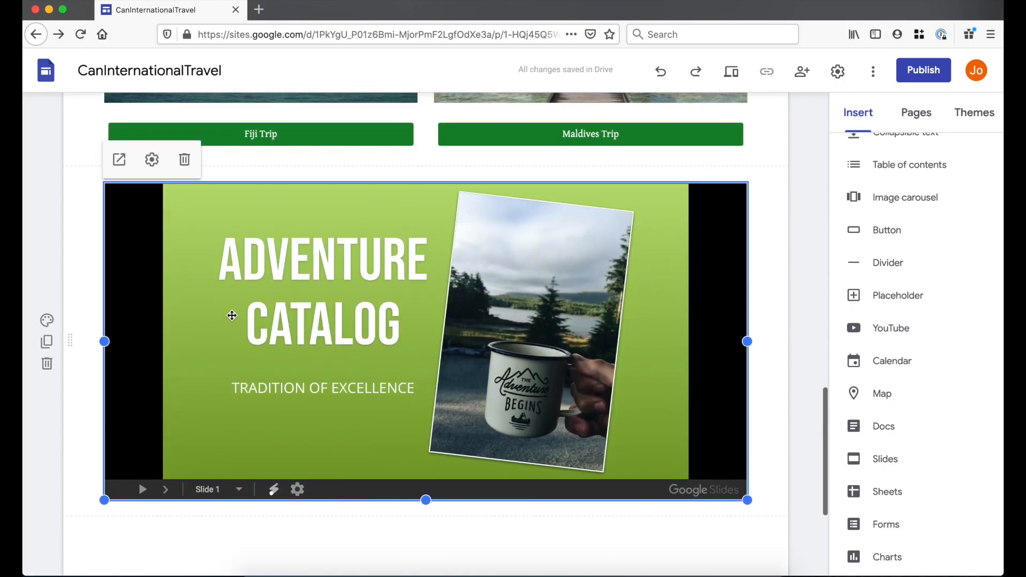
- Keep the embedded slideshow's Auto Start setting off
{"action": "left_click", "coordinate": [152, 160]}
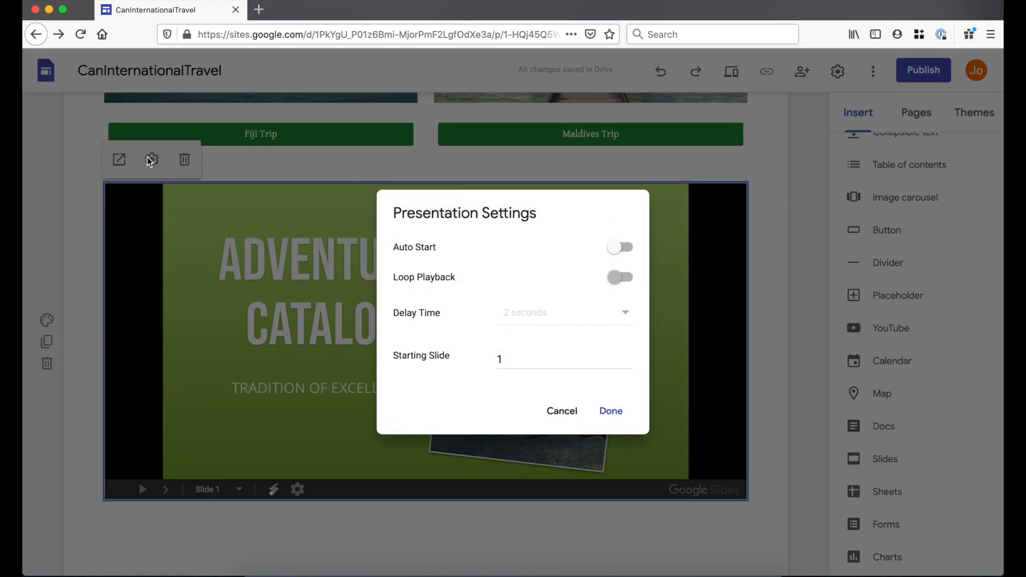
{"action": "left_click", "coordinate": [614, 245]}
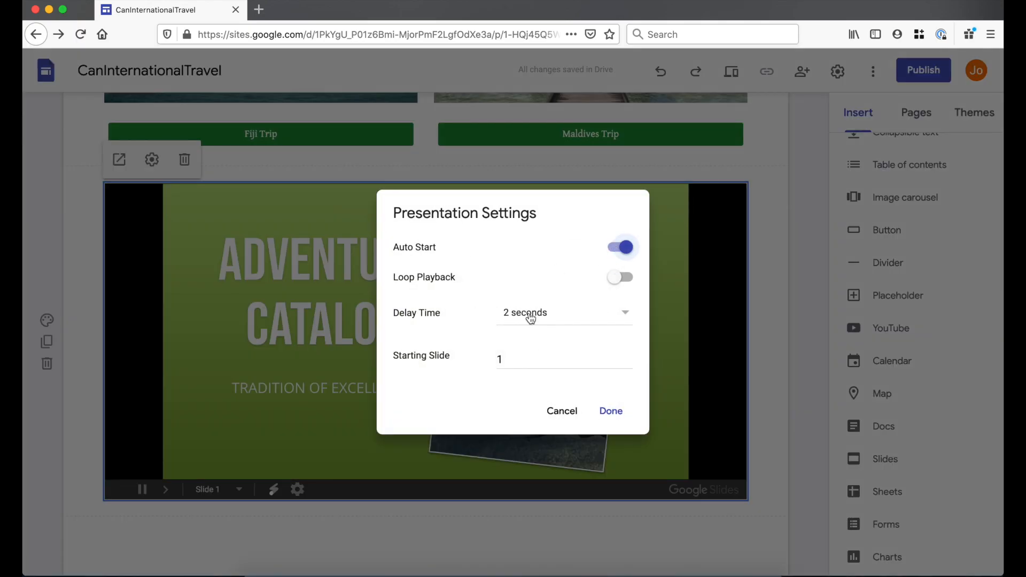
{"action": "left_click", "coordinate": [621, 247]}
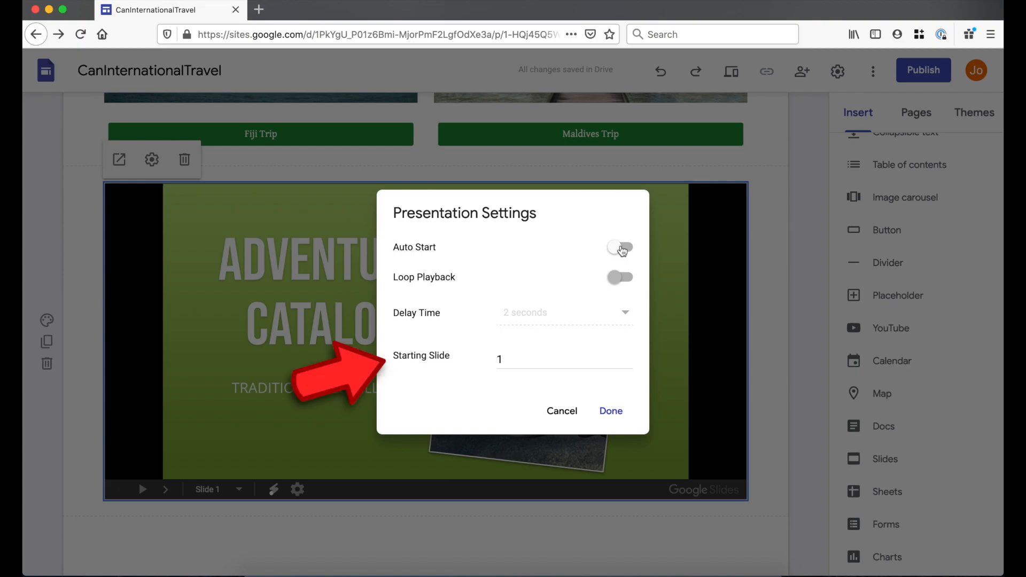
{"action": "left_click", "coordinate": [613, 412]}
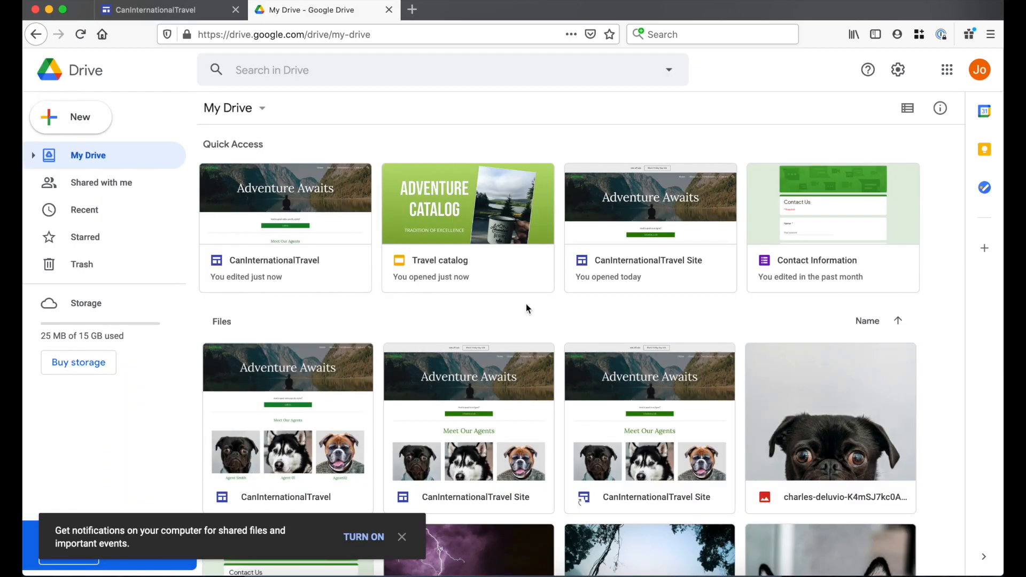
- Share the Travel catalog file in Drive so anyone with the link has Viewer access
{"action": "left_click", "coordinate": [512, 257]}
{"action": "right_click", "coordinate": [512, 256]}
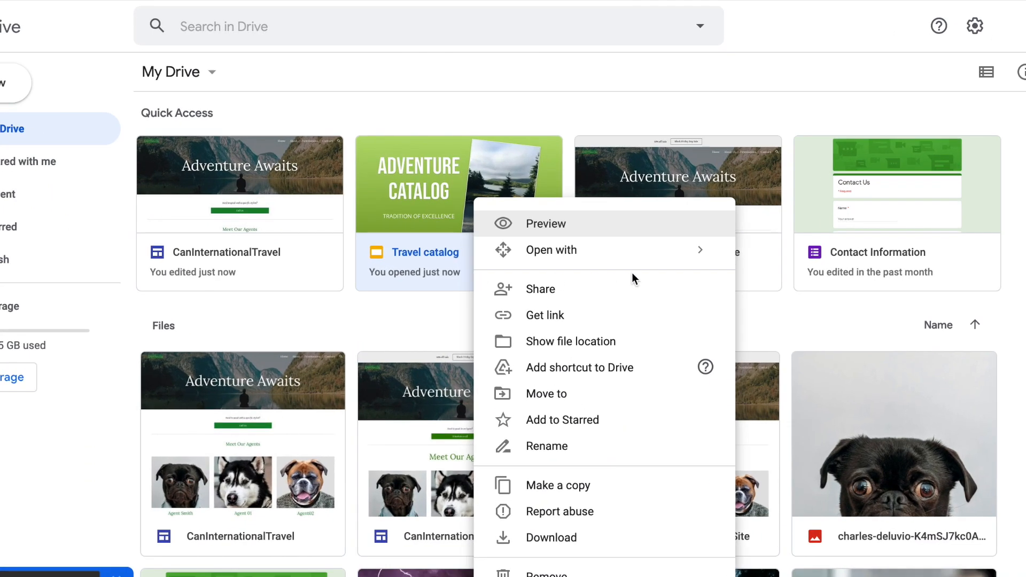
{"action": "left_click", "coordinate": [599, 295]}
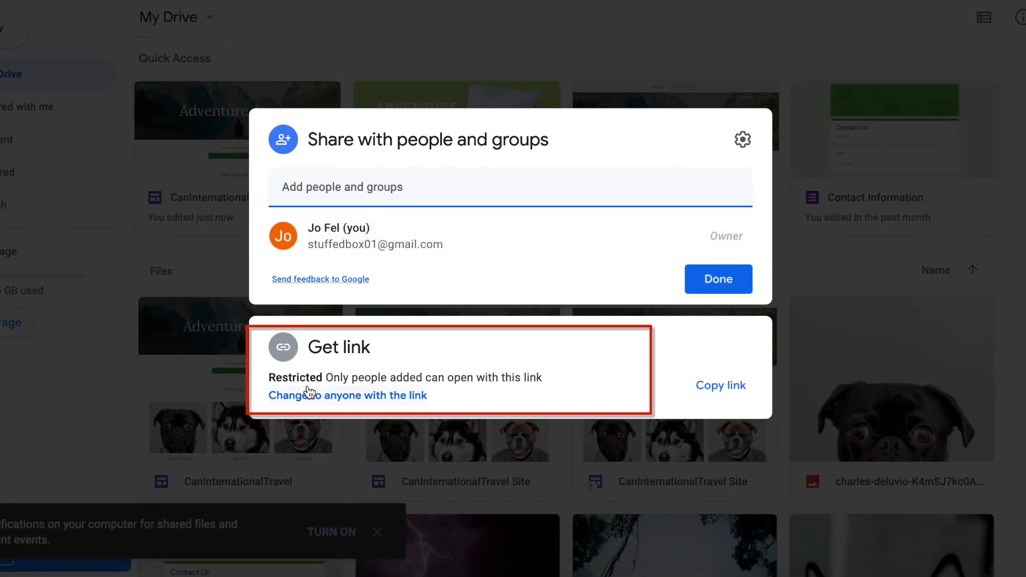
{"action": "left_click", "coordinate": [376, 397]}
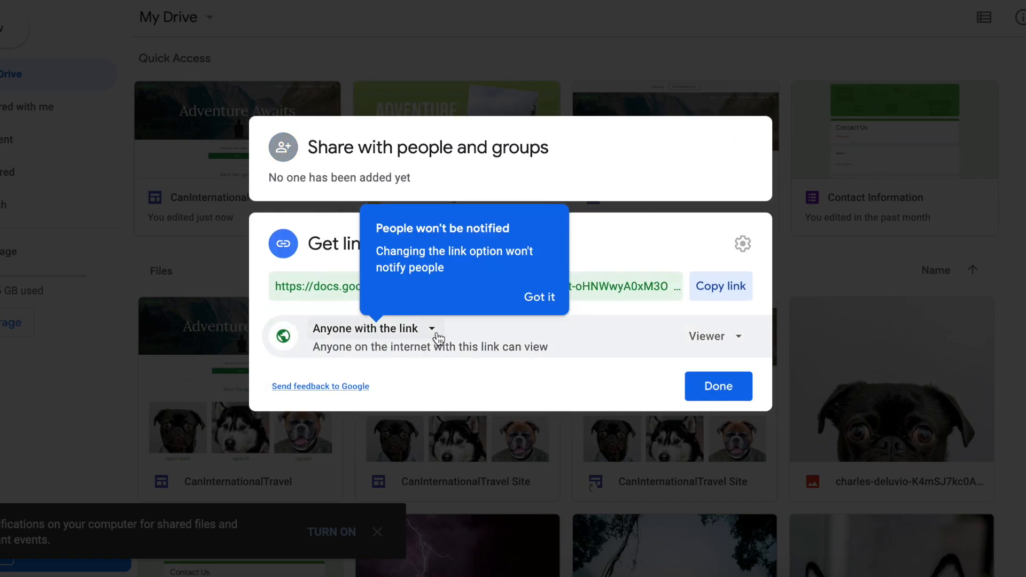
{"action": "left_click", "coordinate": [715, 336]}
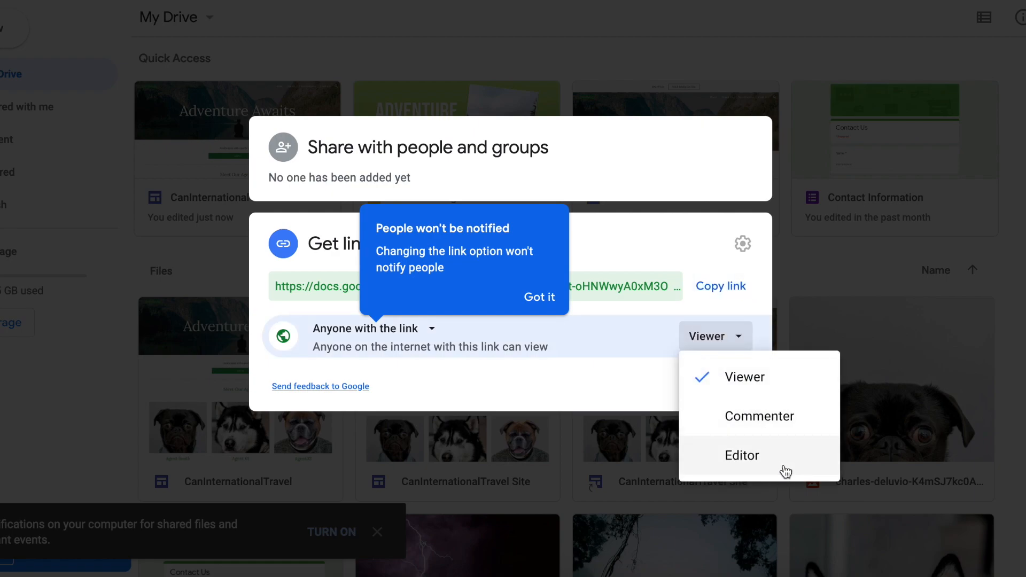
{"action": "left_click", "coordinate": [569, 386]}
{"action": "left_click", "coordinate": [740, 387]}
{"action": "left_click", "coordinate": [641, 531]}
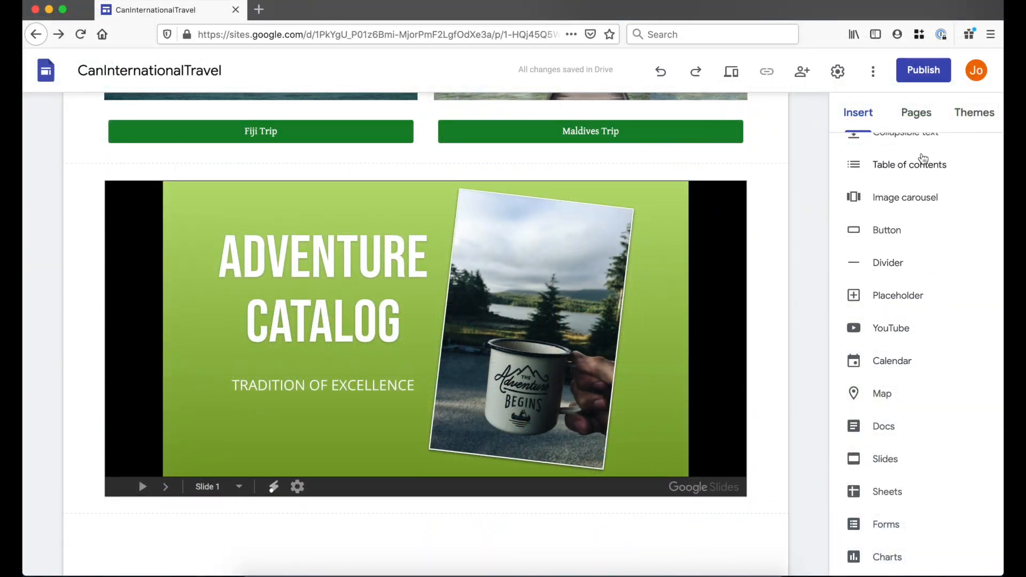
- Embed the 'Transform time into beauty' Skillshare banner ad by pasting its HTML code
{"action": "scroll", "coordinate": [911, 160], "scroll_direction": "up", "scroll_amount": 5}
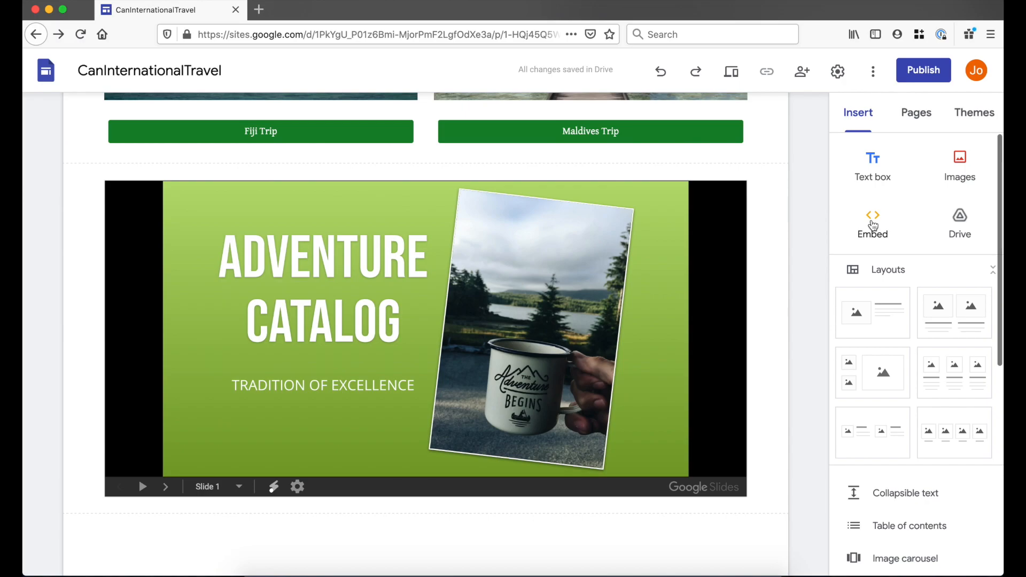
{"action": "left_click", "coordinate": [873, 224]}
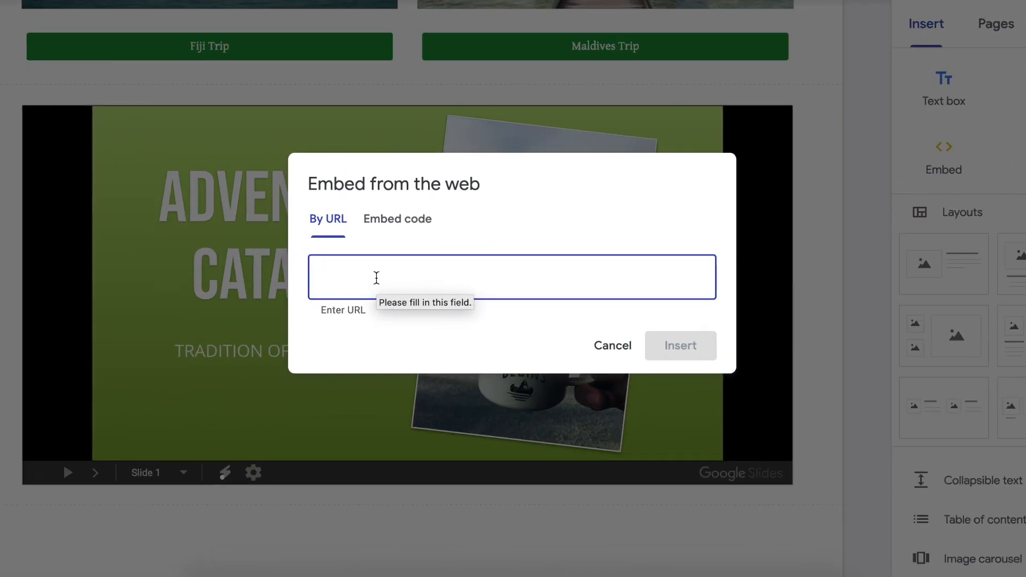
{"action": "left_click", "coordinate": [397, 220]}
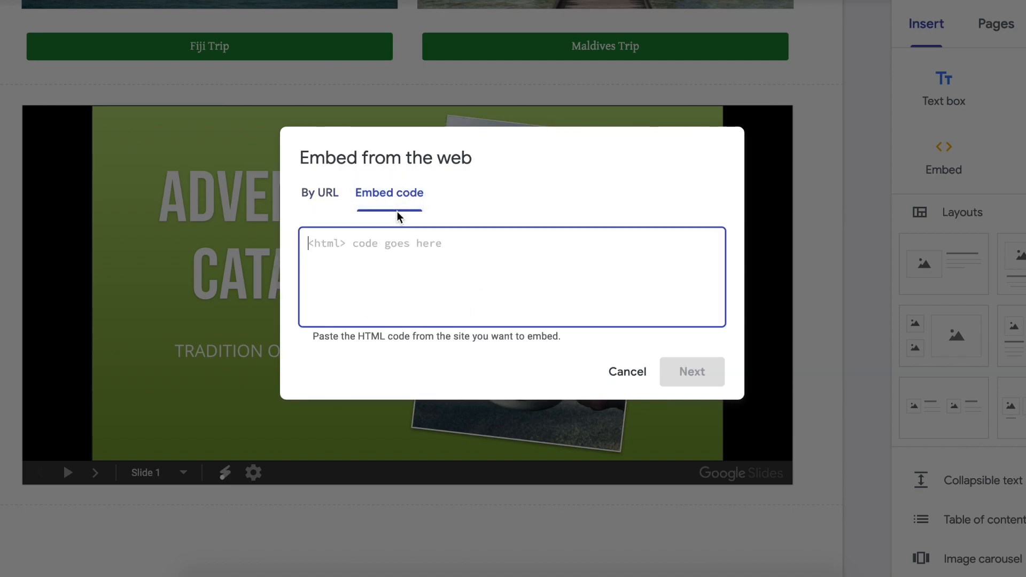
{"action": "key", "text": "ctrl+v"}
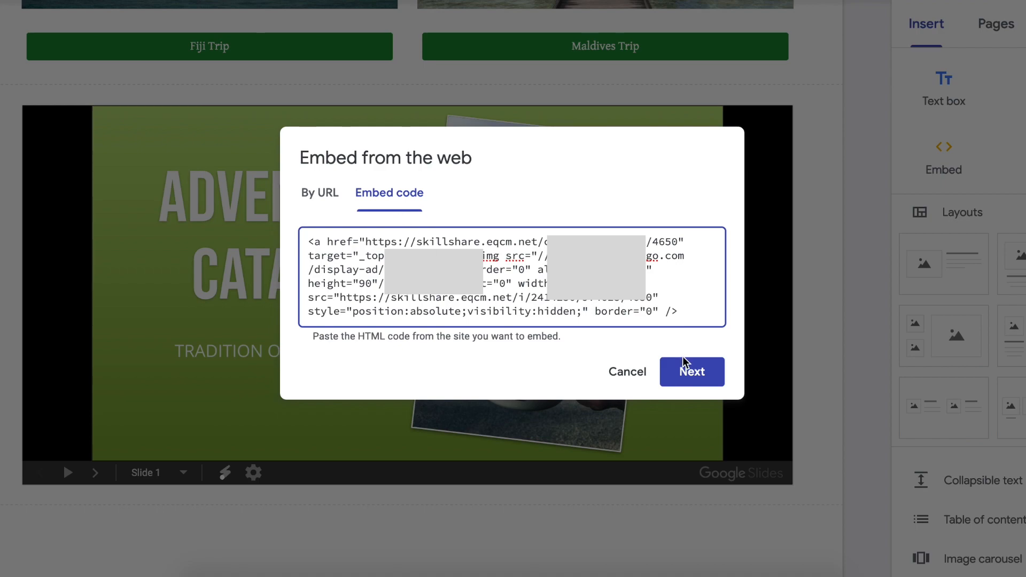
{"action": "left_click", "coordinate": [689, 373]}
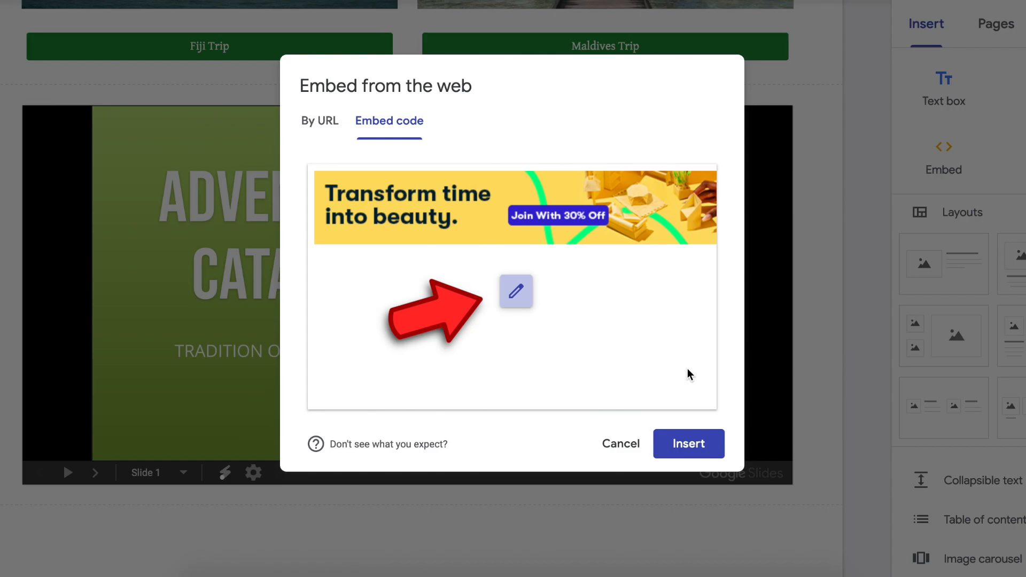
{"action": "left_click", "coordinate": [694, 449]}
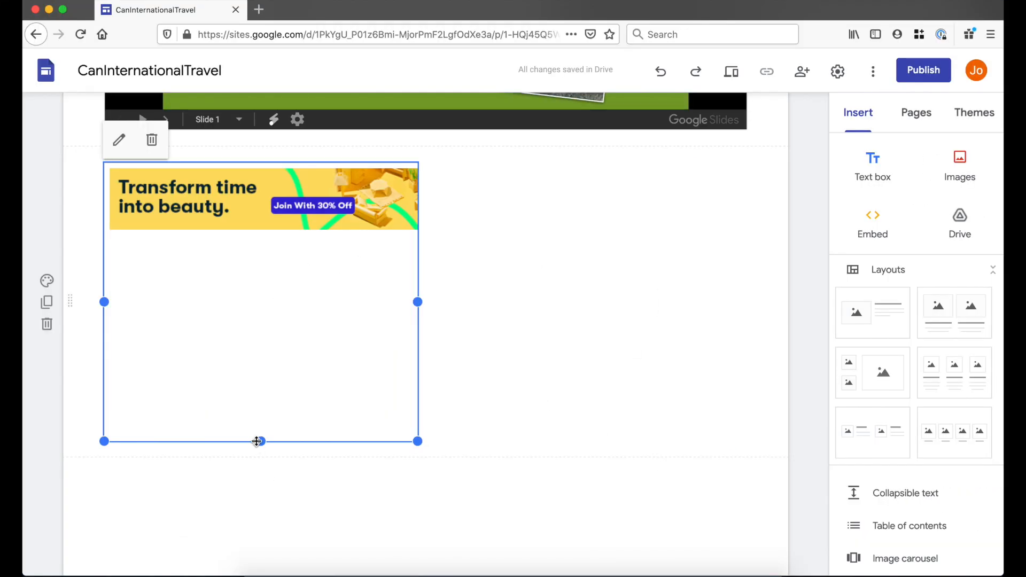
- Resize the banner box so the whole ad and logo show, then preview the site
{"action": "left_click_drag", "start_coordinate": [210, 429], "coordinate": [237, 220]}
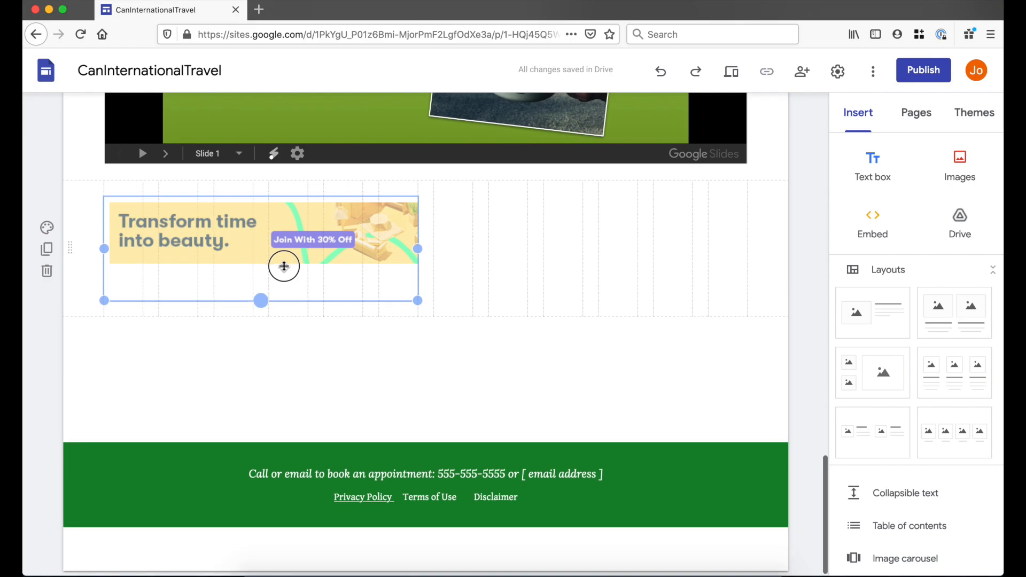
{"action": "left_click_drag", "start_coordinate": [284, 266], "coordinate": [283, 267]}
{"action": "left_click_drag", "start_coordinate": [417, 257], "coordinate": [451, 257]}
{"action": "left_click", "coordinate": [572, 356]}
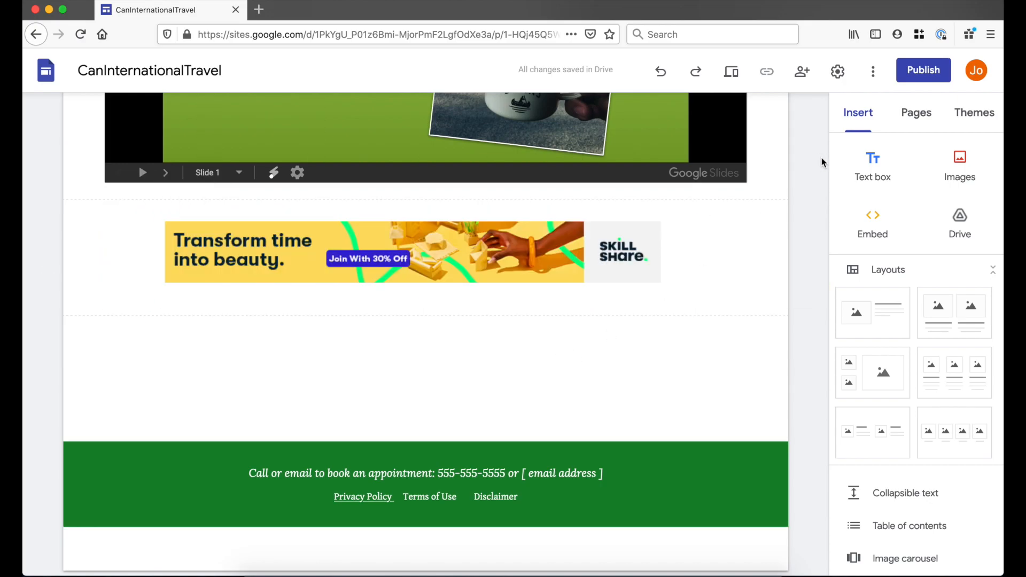
{"action": "left_click", "coordinate": [730, 78]}
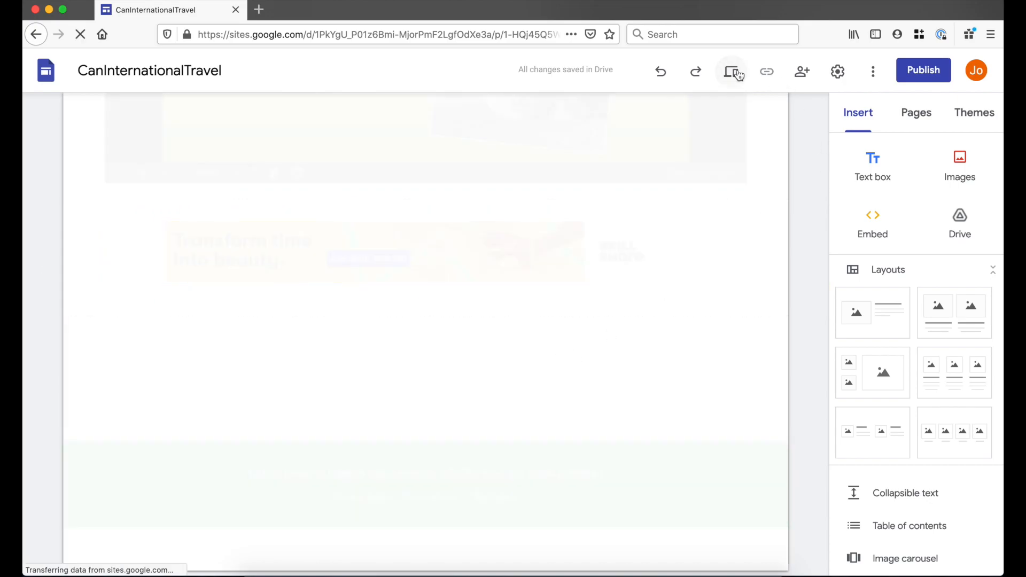
{"action": "scroll", "coordinate": [612, 373], "scroll_direction": "down", "scroll_amount": 20}
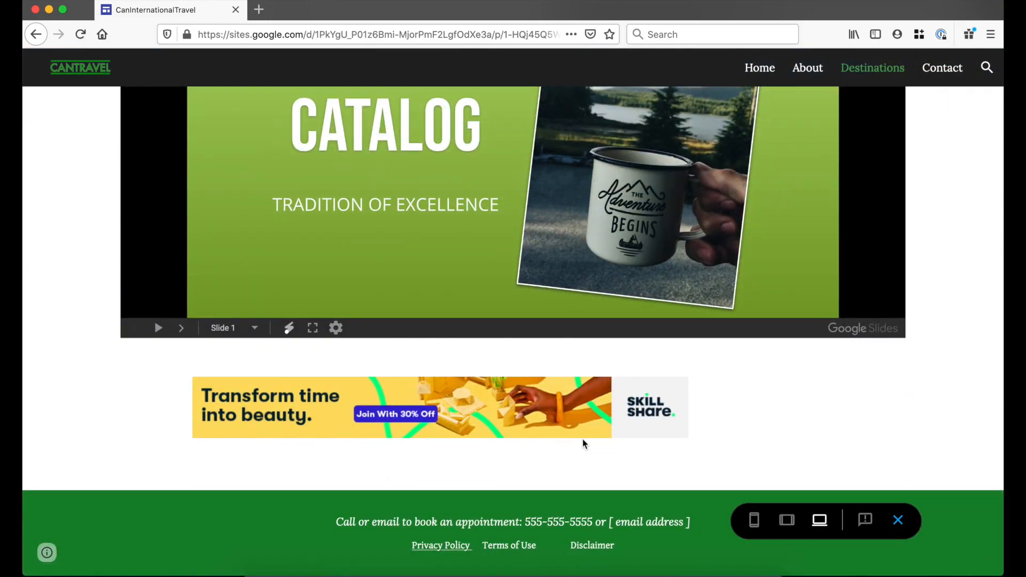
{"action": "left_click", "coordinate": [905, 522]}
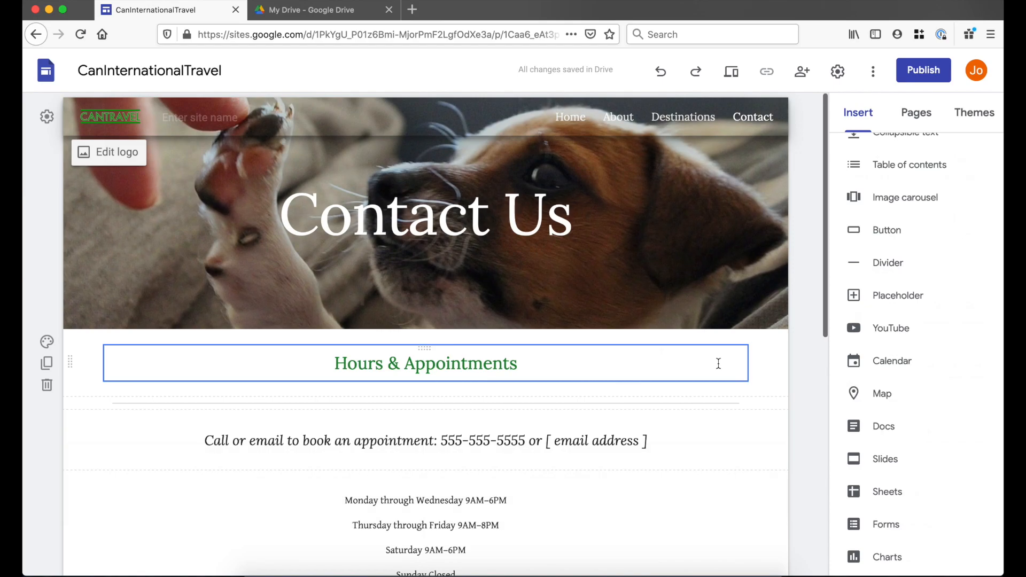
- Insert a map of 1 Apple Park Way, Cupertino with a placemark dropped beside it
{"action": "left_click", "coordinate": [567, 297]}
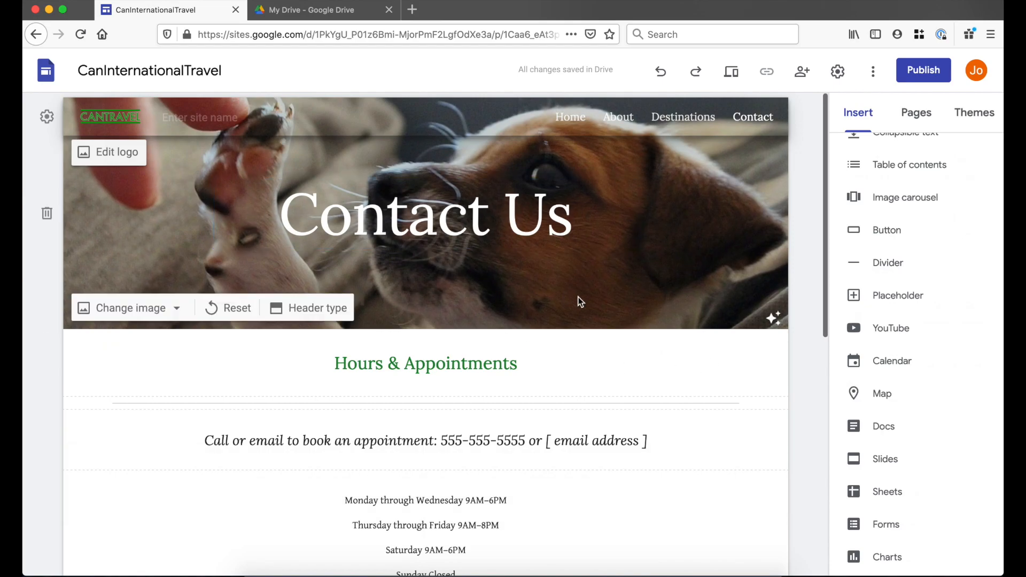
{"action": "scroll", "coordinate": [577, 301], "scroll_direction": "down", "scroll_amount": 2}
{"action": "scroll", "coordinate": [582, 306], "scroll_direction": "down", "scroll_amount": 5}
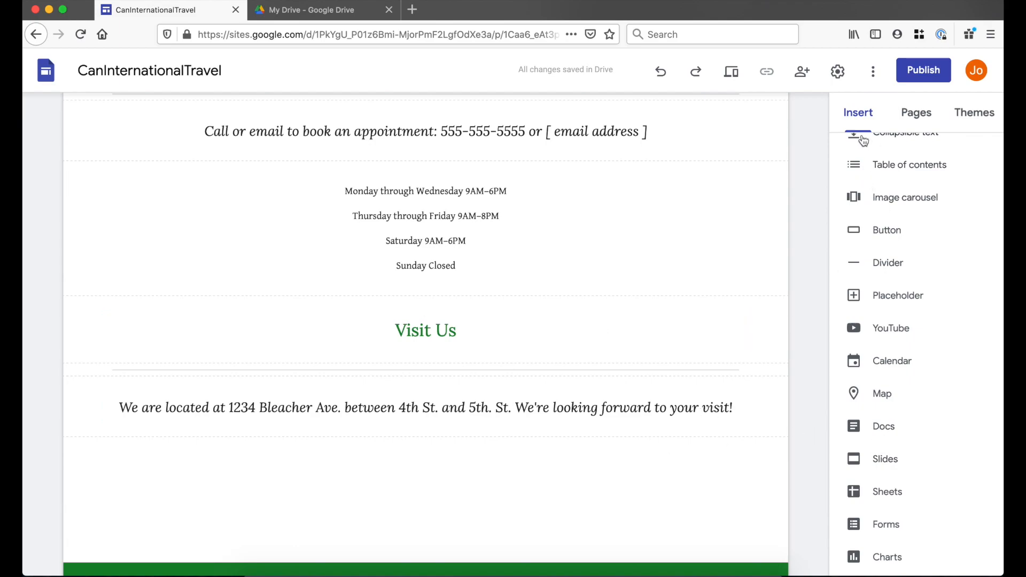
{"action": "left_click", "coordinate": [902, 395]}
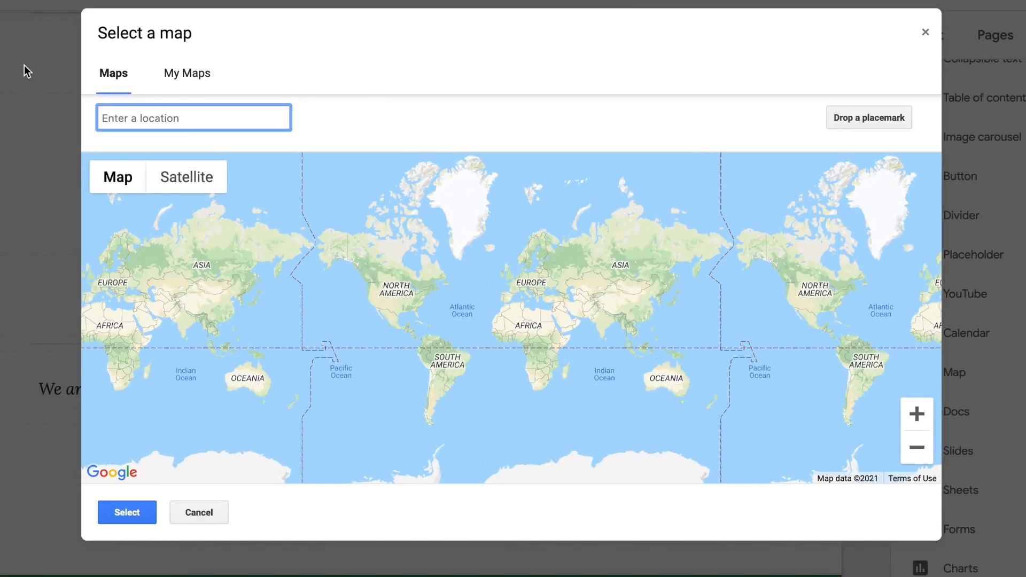
{"action": "type", "text": "1 a"}
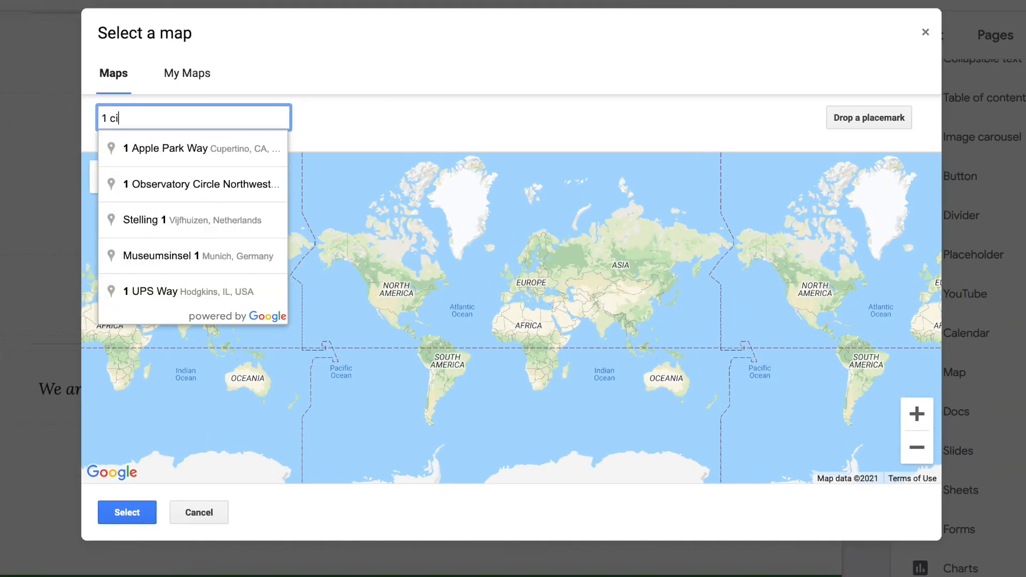
{"action": "left_click", "coordinate": [140, 145]}
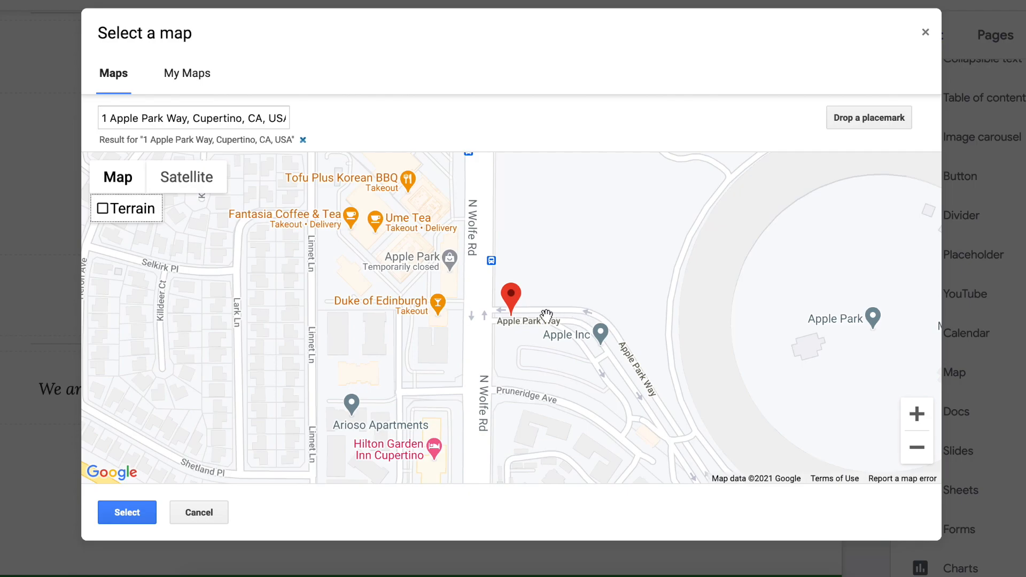
{"action": "left_click", "coordinate": [880, 118]}
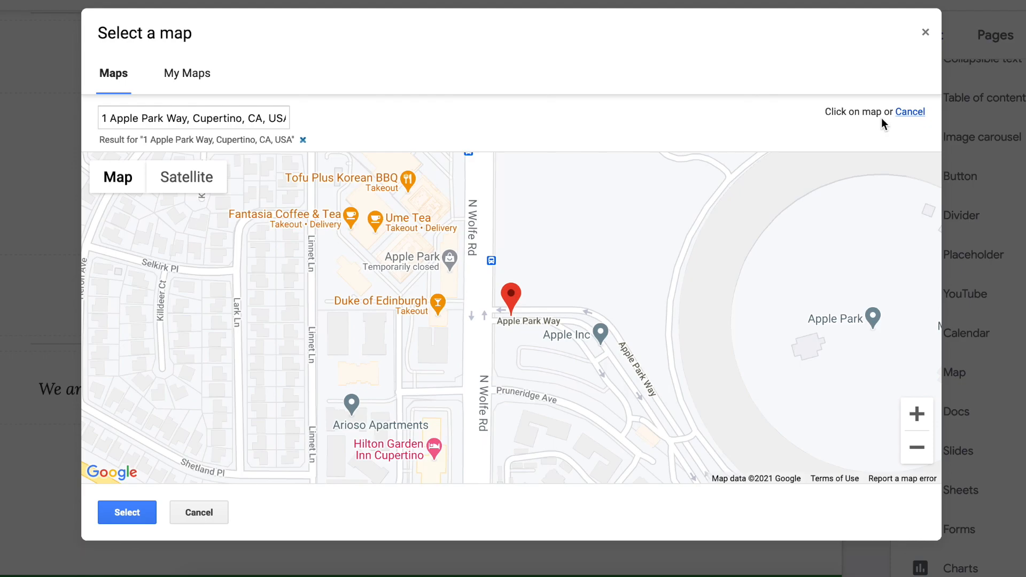
{"action": "left_click", "coordinate": [584, 310]}
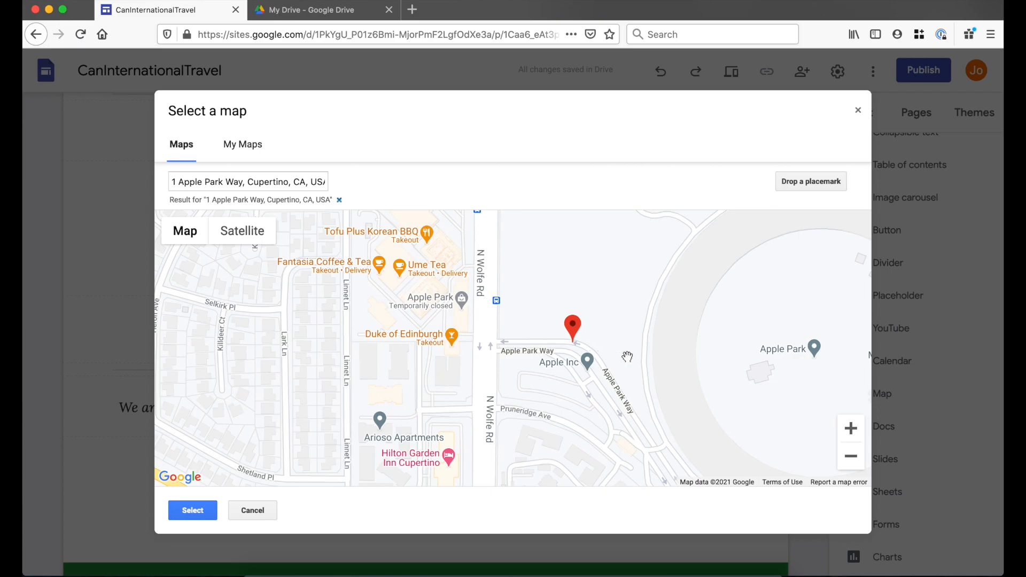
{"action": "left_click", "coordinate": [205, 510]}
- Widen the map across the section and give the section the Emphasis 1 background
{"action": "left_click_drag", "start_coordinate": [417, 405], "coordinate": [748, 405]}
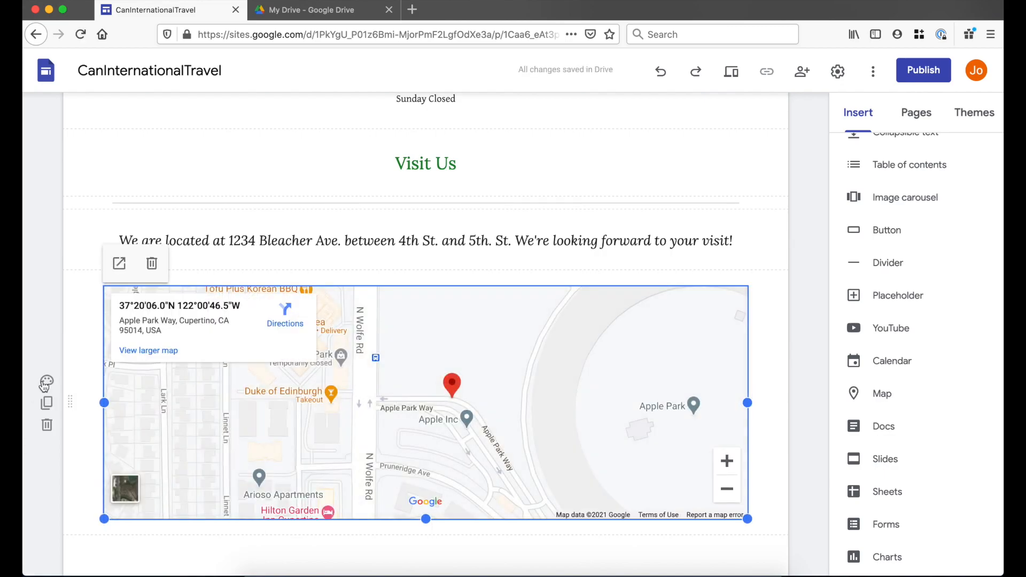
{"action": "left_click", "coordinate": [46, 382]}
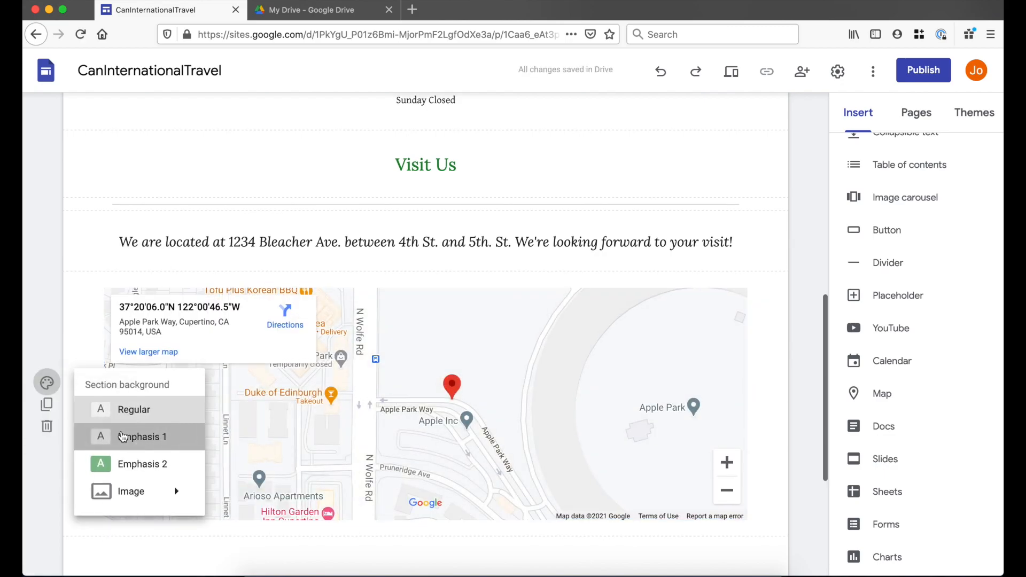
{"action": "left_click", "coordinate": [122, 437]}
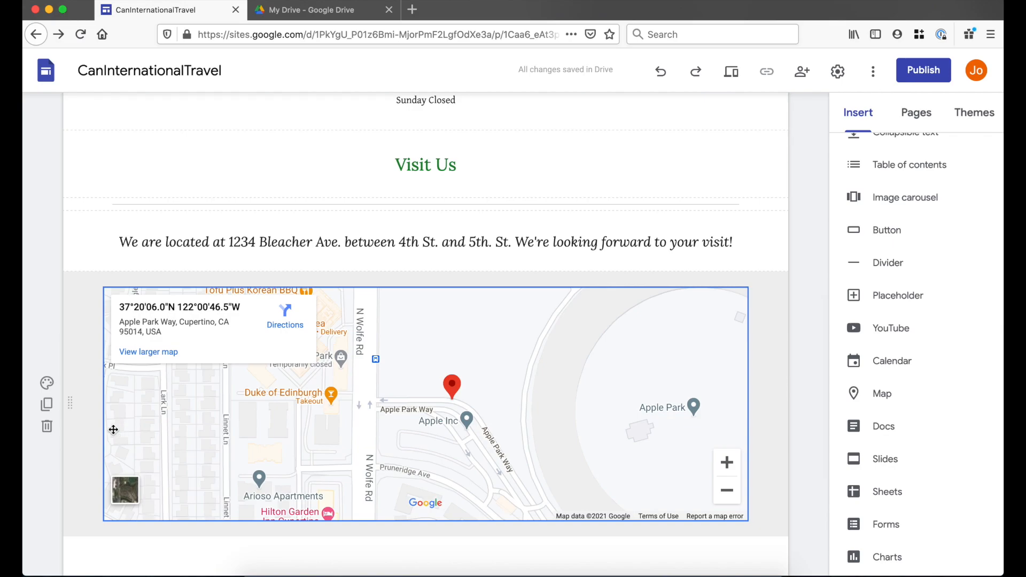
{"action": "scroll", "coordinate": [464, 487], "scroll_direction": "down", "scroll_amount": 5}
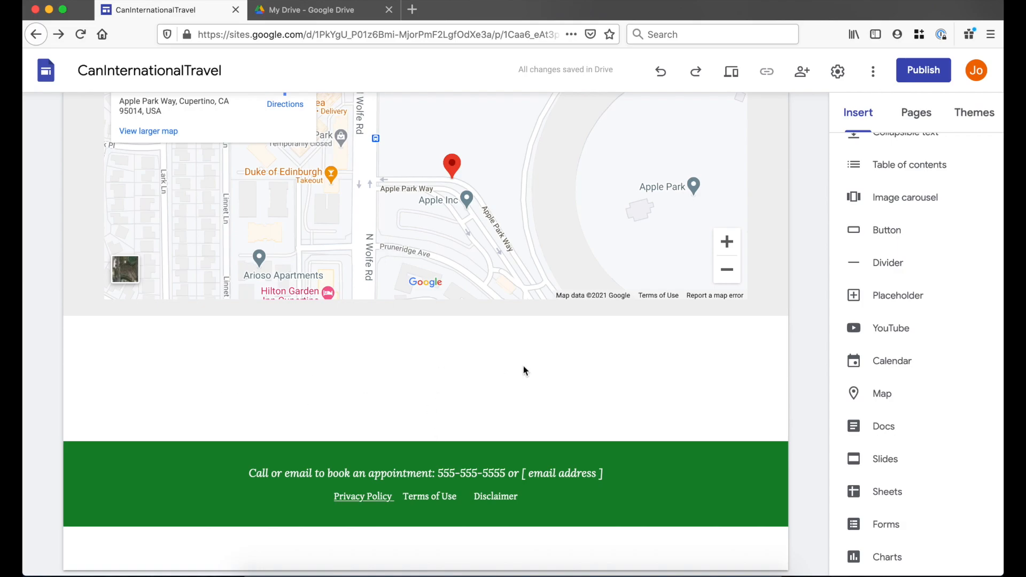
- Embed the Contact Us form from recent forms and move it toward the page centre
{"action": "left_click", "coordinate": [883, 526]}
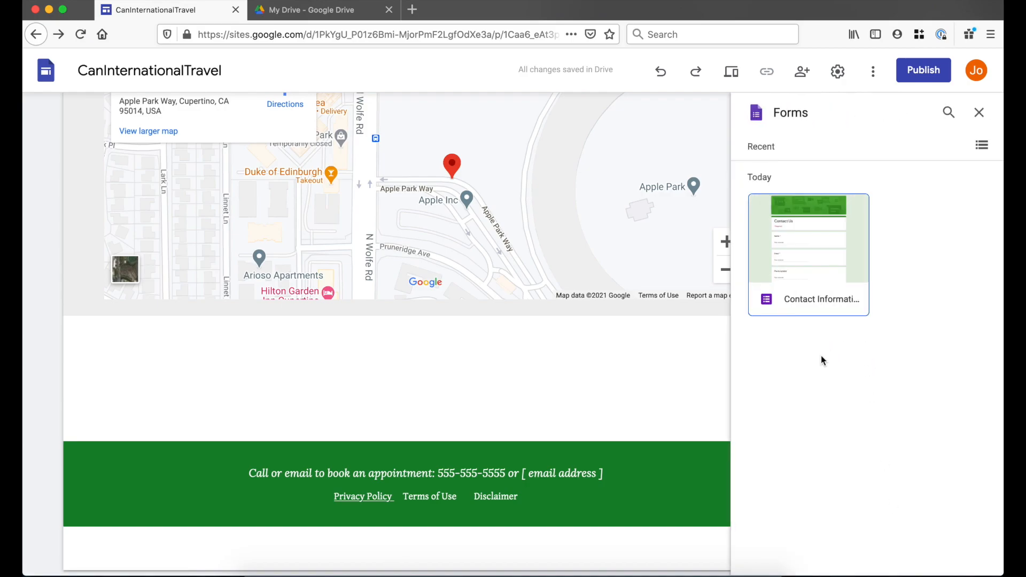
{"action": "left_click", "coordinate": [805, 241]}
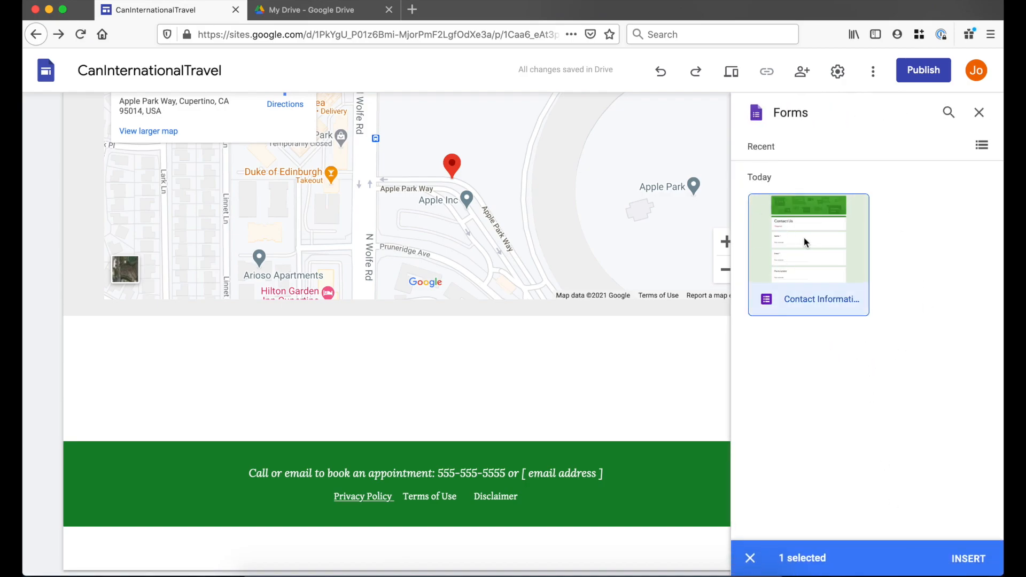
{"action": "left_click", "coordinate": [963, 558]}
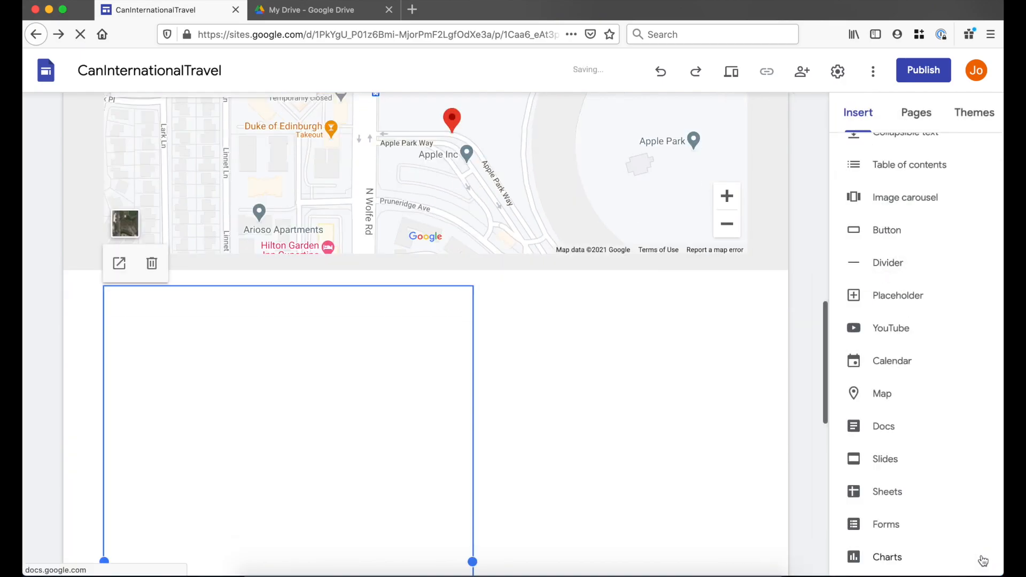
{"action": "mouse_move", "coordinate": [394, 467]}
{"action": "left_mouse_down"}
{"action": "mouse_move", "coordinate": [481, 476]}
{"action": "mouse_move", "coordinate": [399, 471]}
{"action": "left_mouse_up"}
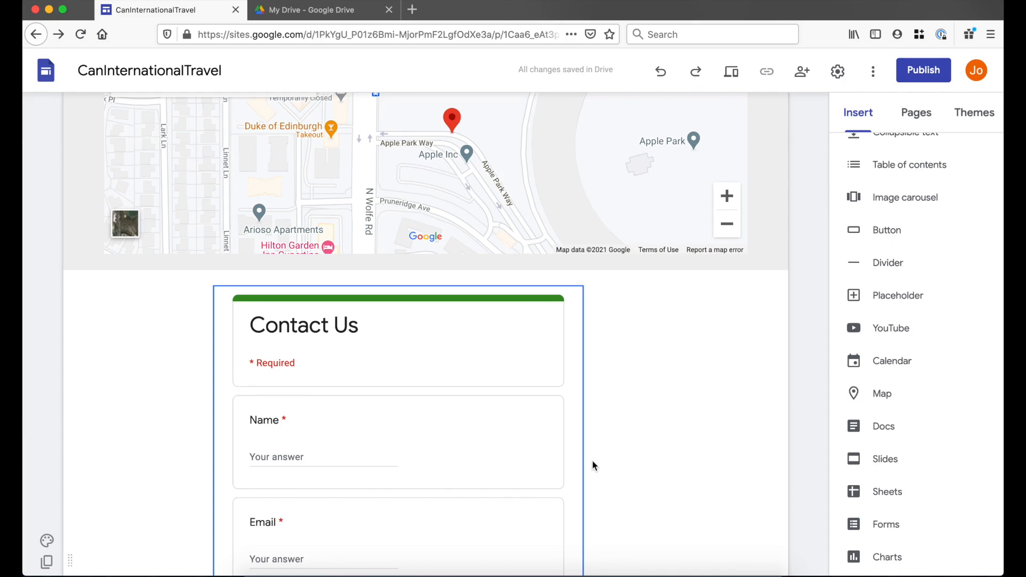
{"action": "scroll", "coordinate": [593, 465], "scroll_direction": "down", "scroll_amount": 8}
{"action": "scroll", "coordinate": [593, 465], "scroll_direction": "up", "scroll_amount": 5}
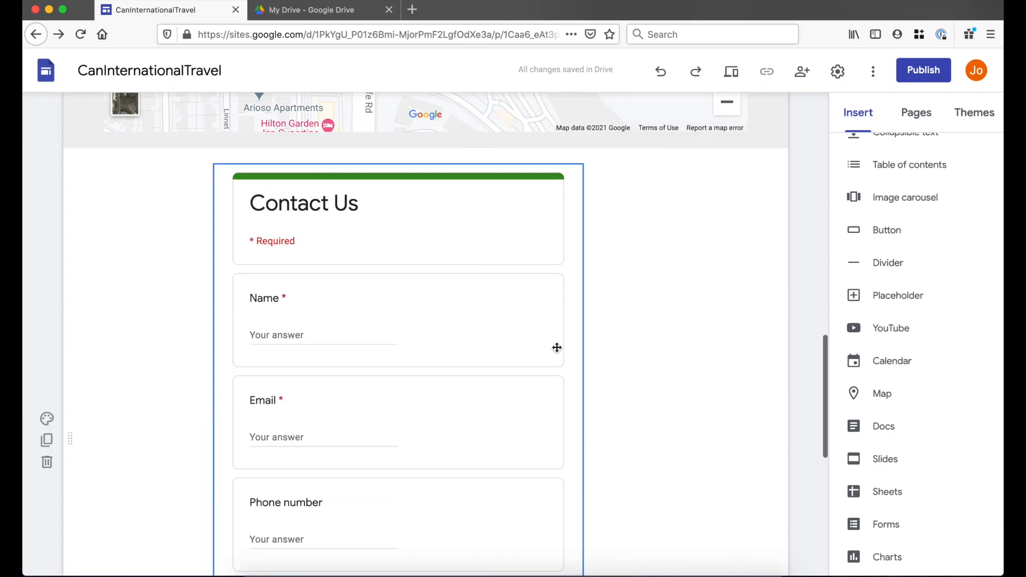
- Preview the page to check the embedded form, then return to the editor
{"action": "left_click", "coordinate": [733, 78]}
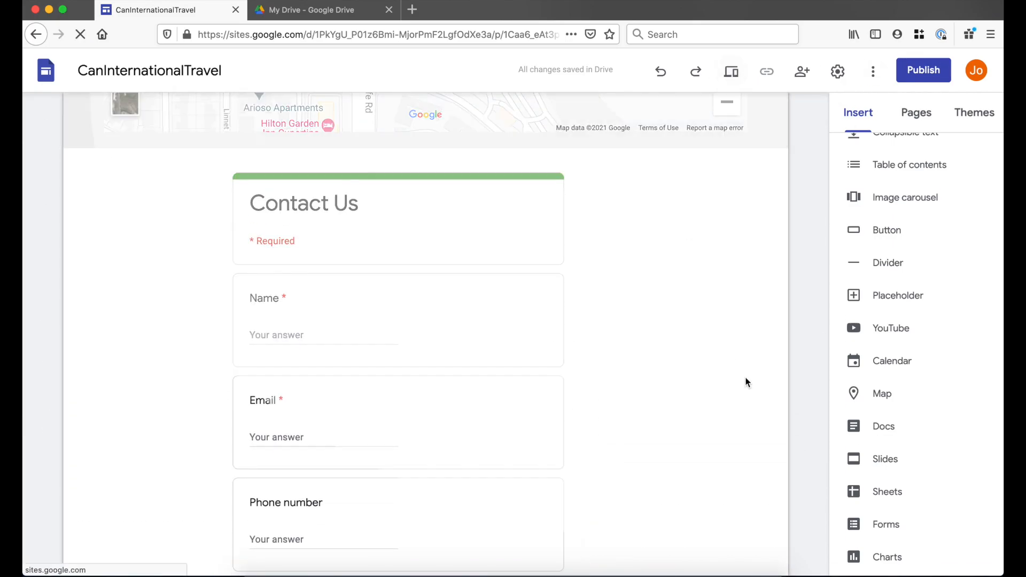
{"action": "scroll", "coordinate": [732, 414], "scroll_direction": "down", "scroll_amount": 10}
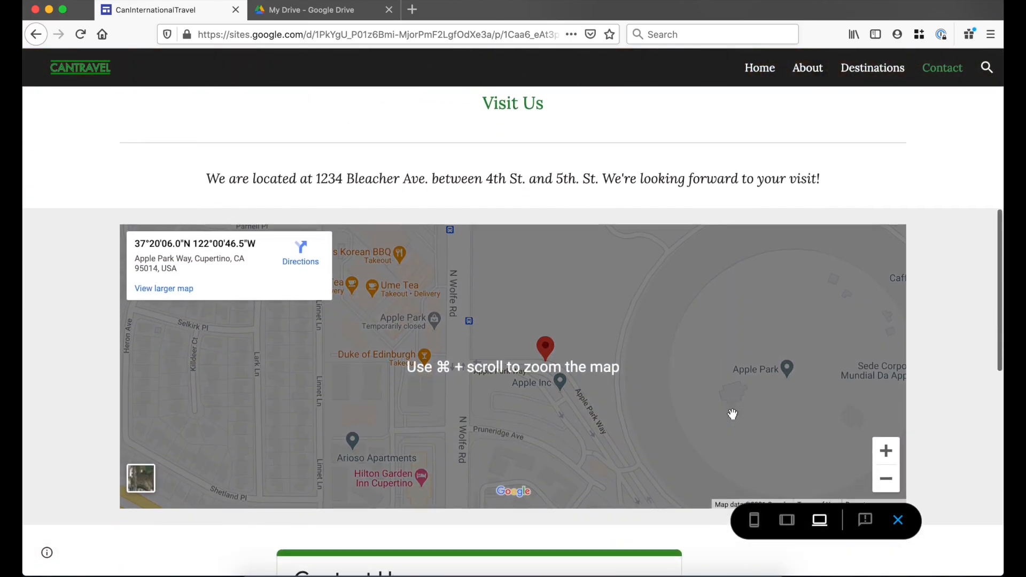
{"action": "scroll", "coordinate": [733, 414], "scroll_direction": "down", "scroll_amount": 8}
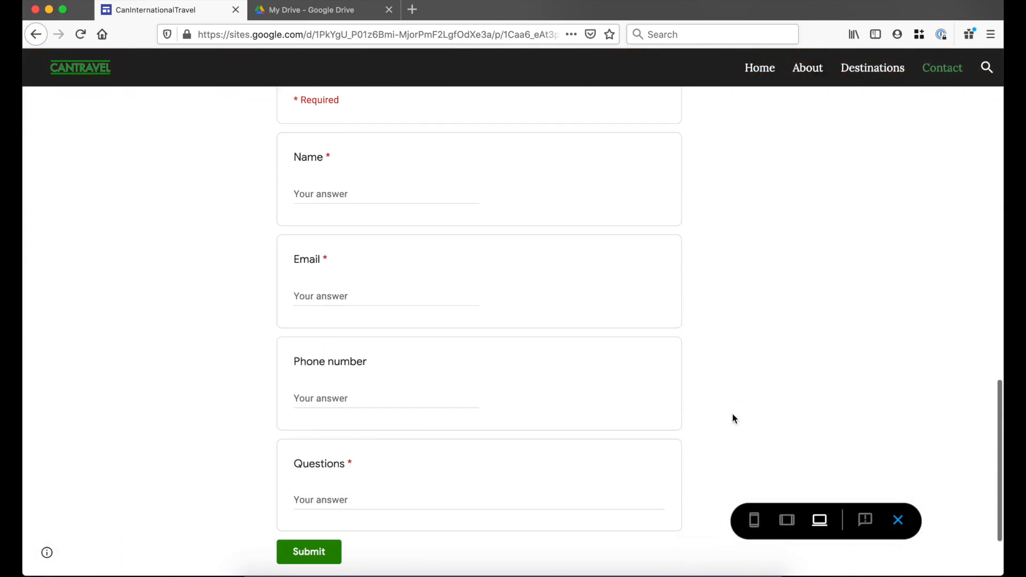
{"action": "scroll", "coordinate": [733, 414], "scroll_direction": "up", "scroll_amount": 4}
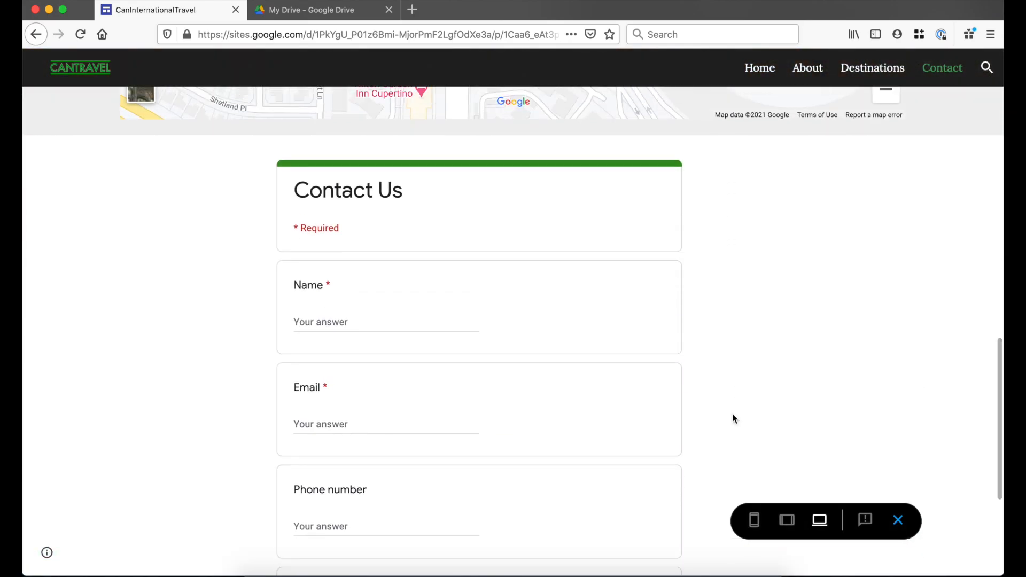
{"action": "left_click", "coordinate": [898, 520]}
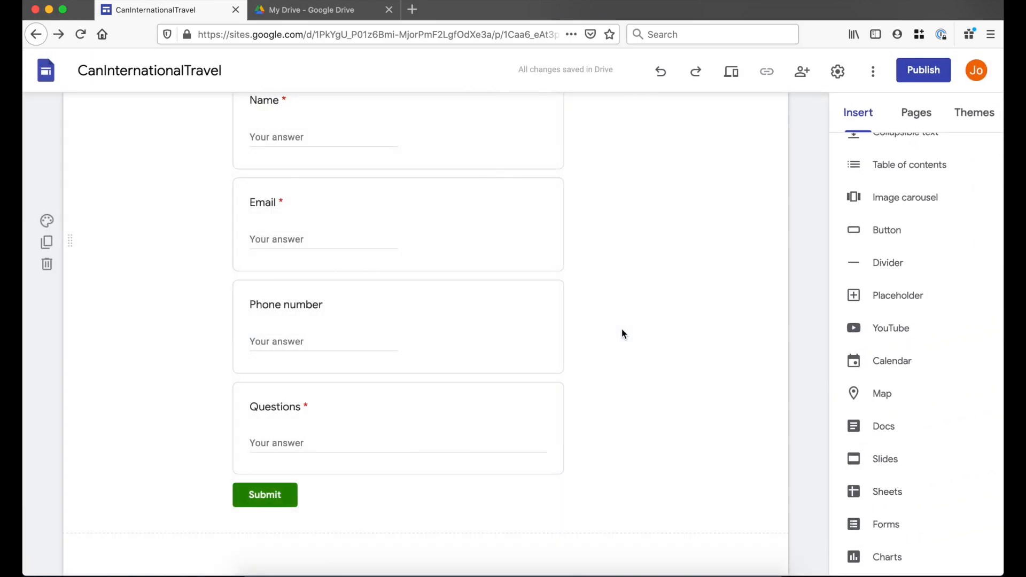
- In Drive, change the Contact Information form's link access to Anyone with the link as editor
{"action": "left_click", "coordinate": [323, 15]}
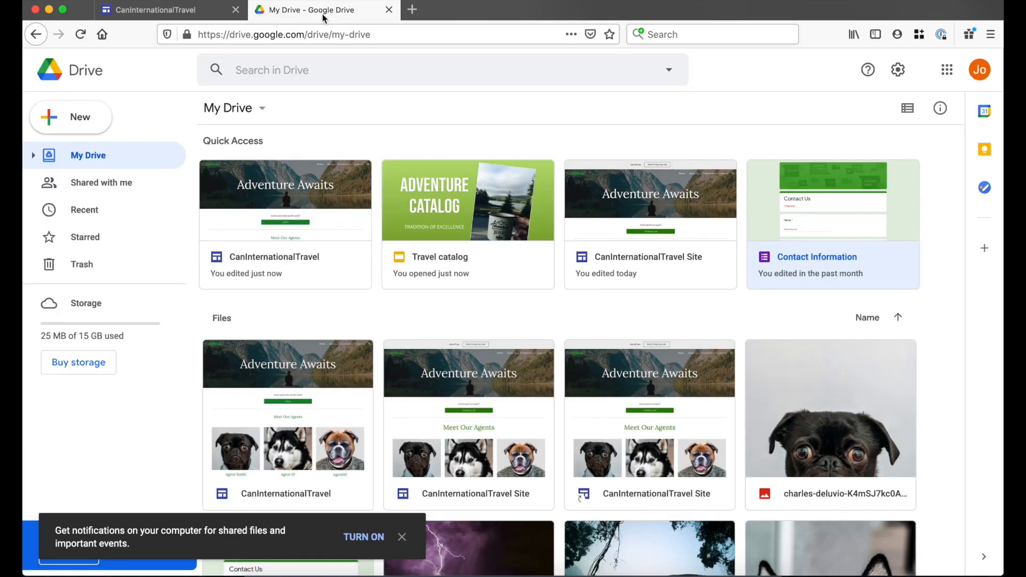
{"action": "right_click", "coordinate": [836, 252]}
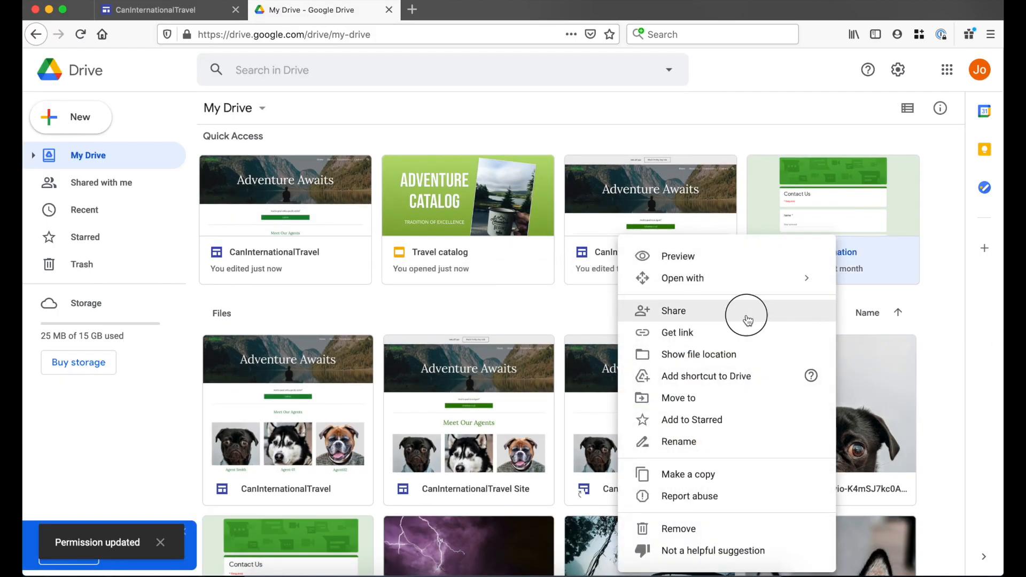
{"action": "left_click", "coordinate": [746, 314]}
{"action": "left_click_drag", "start_coordinate": [278, 437], "coordinate": [405, 435]}
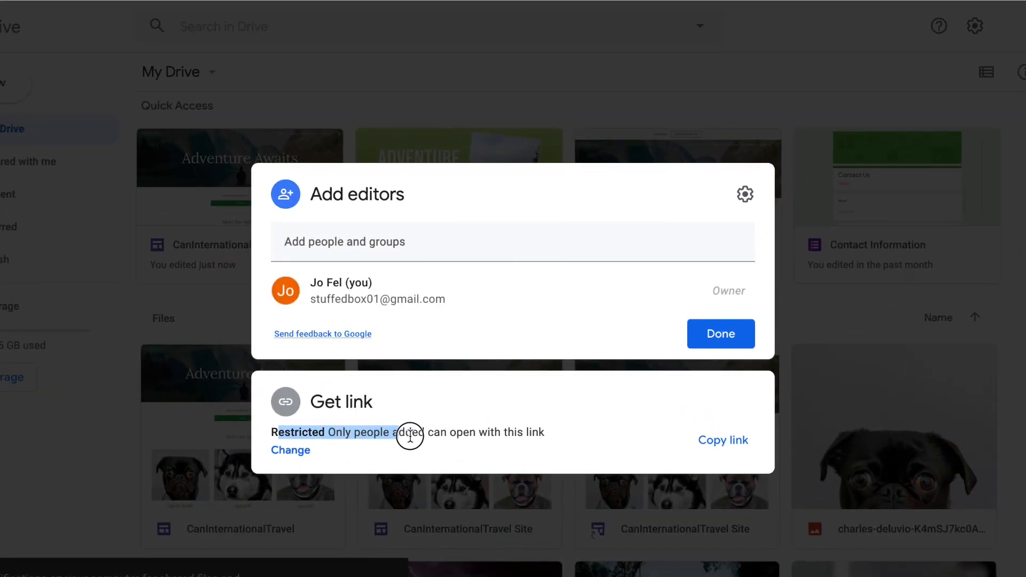
{"action": "left_click", "coordinate": [290, 451]}
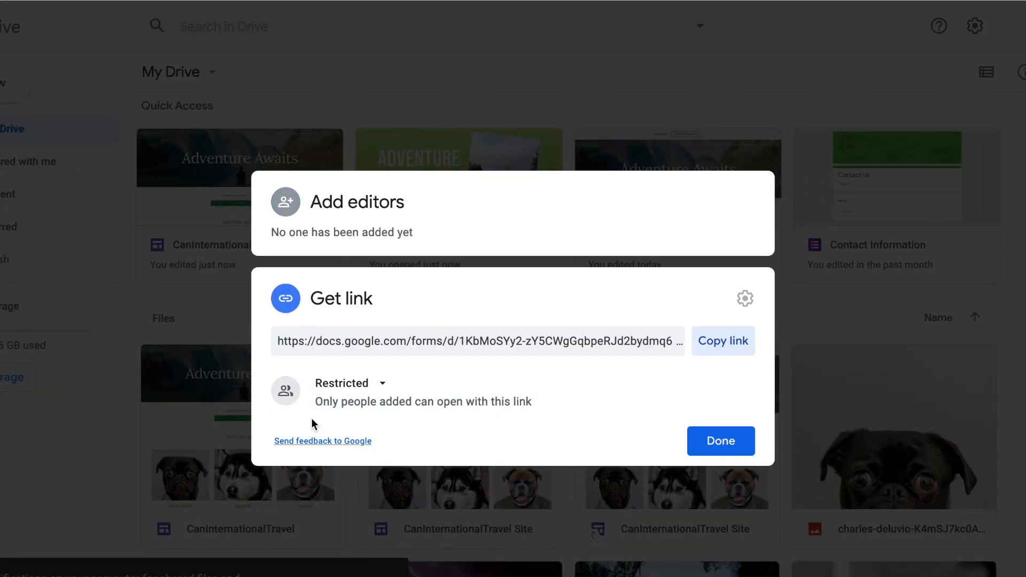
{"action": "left_click", "coordinate": [340, 388]}
{"action": "left_click", "coordinate": [366, 457]}
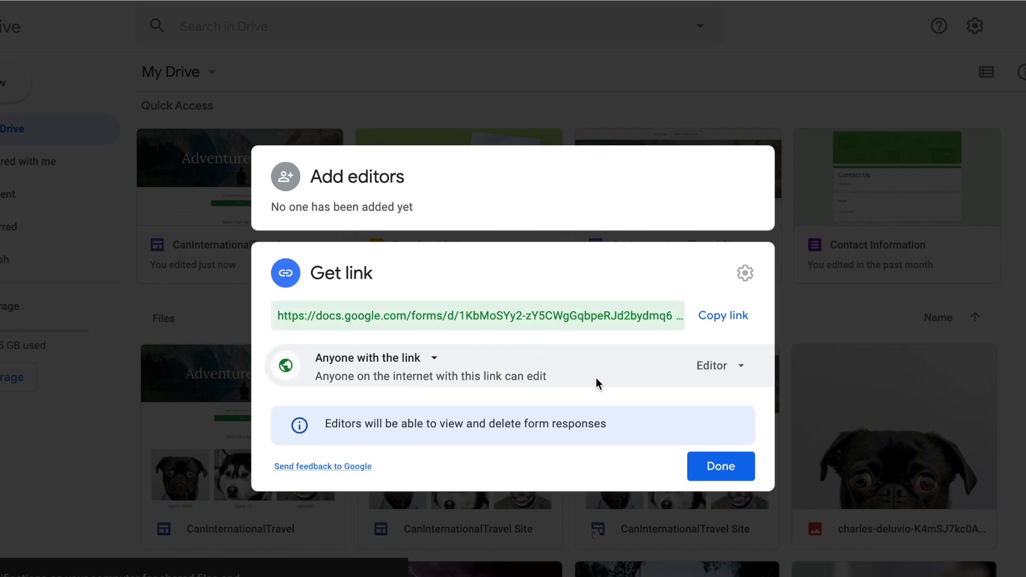
{"action": "left_click", "coordinate": [719, 466]}
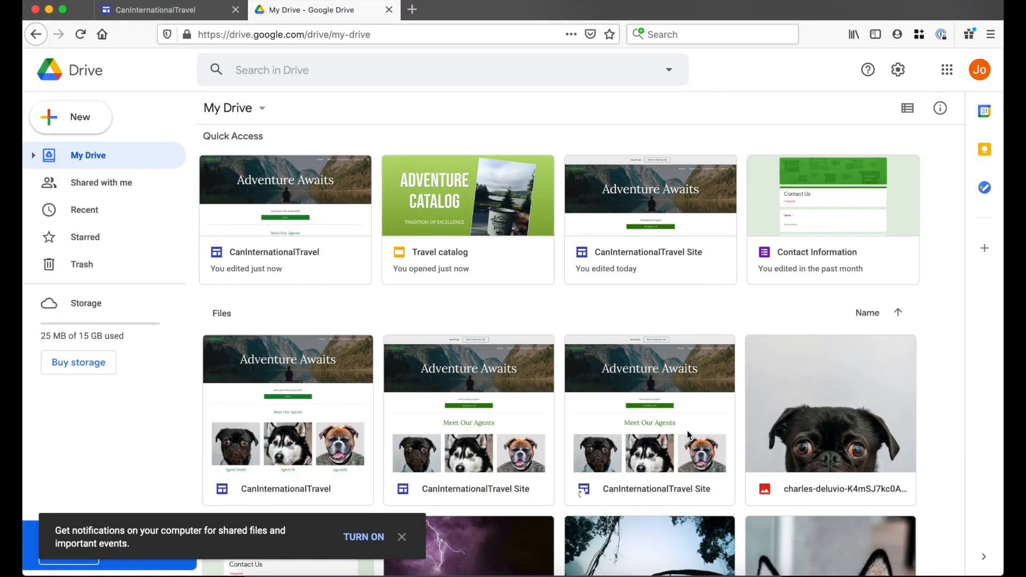
- Open the Contact Information form's settings, save them, and return to the CanInternationalTravel site
{"action": "double_click", "coordinate": [876, 214]}
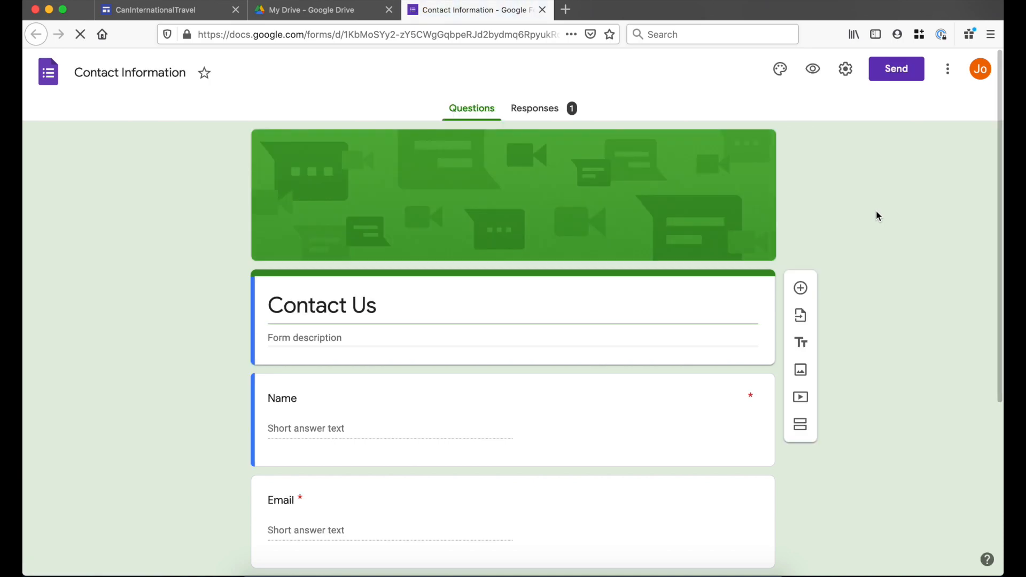
{"action": "left_click", "coordinate": [844, 78]}
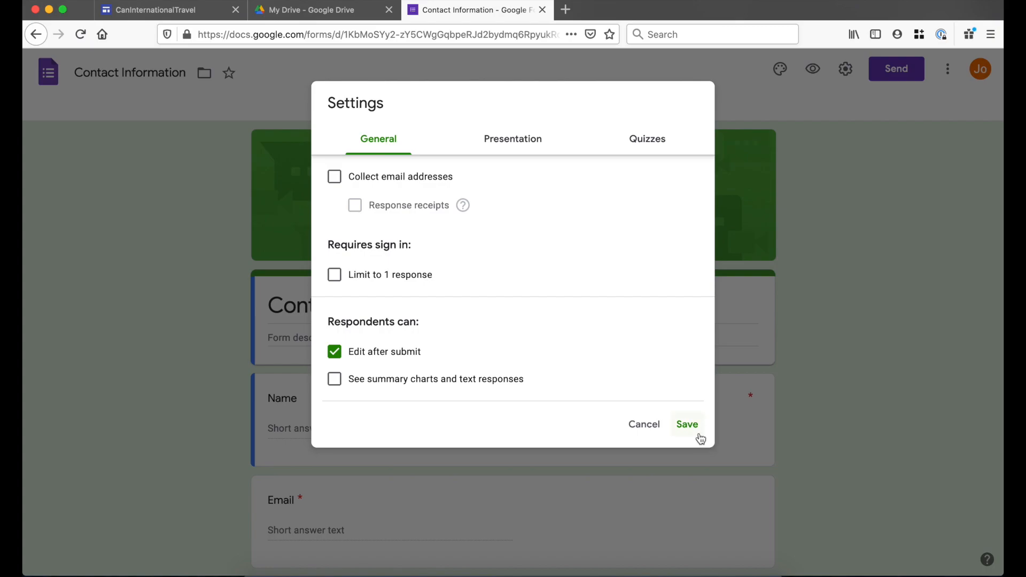
{"action": "left_click", "coordinate": [698, 431]}
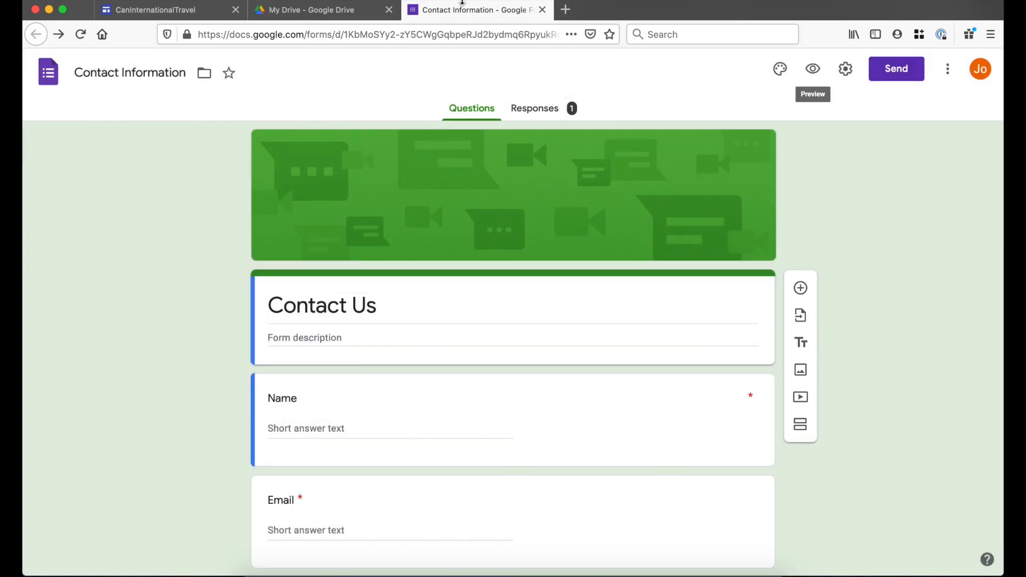
{"action": "left_click", "coordinate": [194, 15]}
- Close the Drive and form tabs, then preview the Contact page and confirm Email is required
{"action": "left_click", "coordinate": [389, 10]}
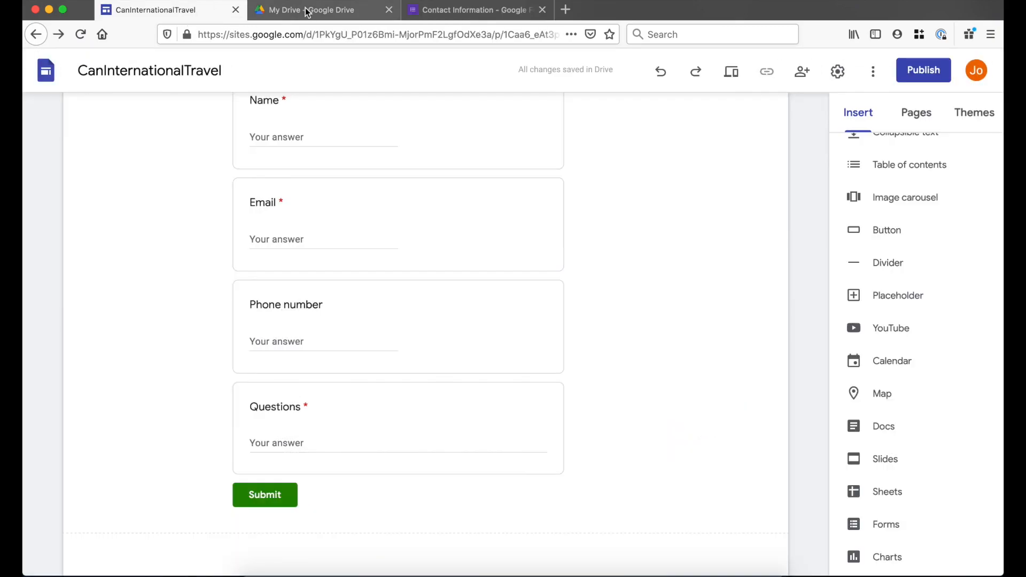
{"action": "left_click", "coordinate": [389, 9]}
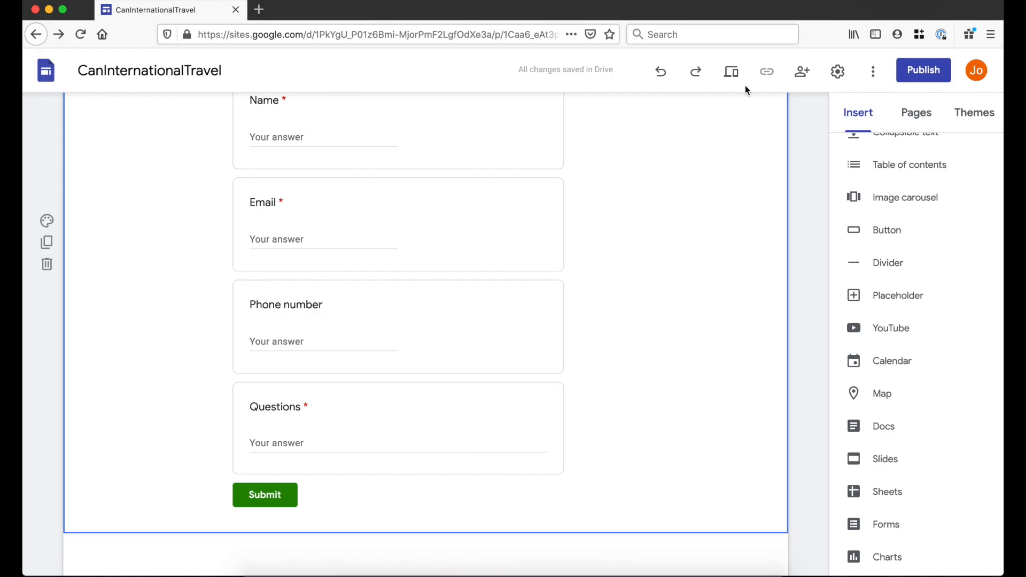
{"action": "left_click", "coordinate": [732, 71]}
{"action": "scroll", "coordinate": [329, 522], "scroll_direction": "down", "scroll_amount": 10}
{"action": "scroll", "coordinate": [353, 517], "scroll_direction": "down", "scroll_amount": 10}
{"action": "scroll", "coordinate": [640, 407], "scroll_direction": "up", "scroll_amount": 3}
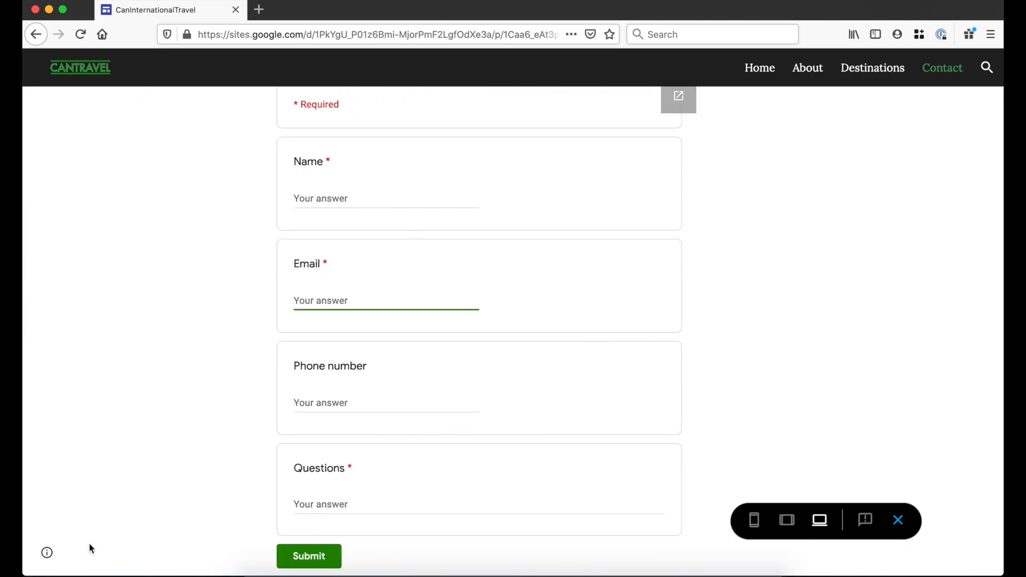
{"action": "left_click", "coordinate": [46, 555]}
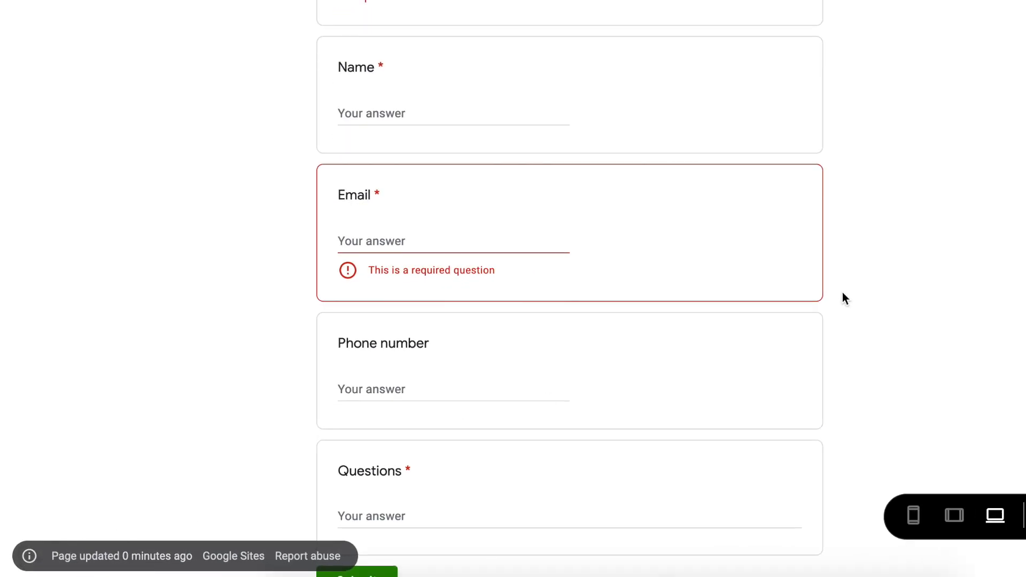
{"action": "left_click", "coordinate": [897, 518]}
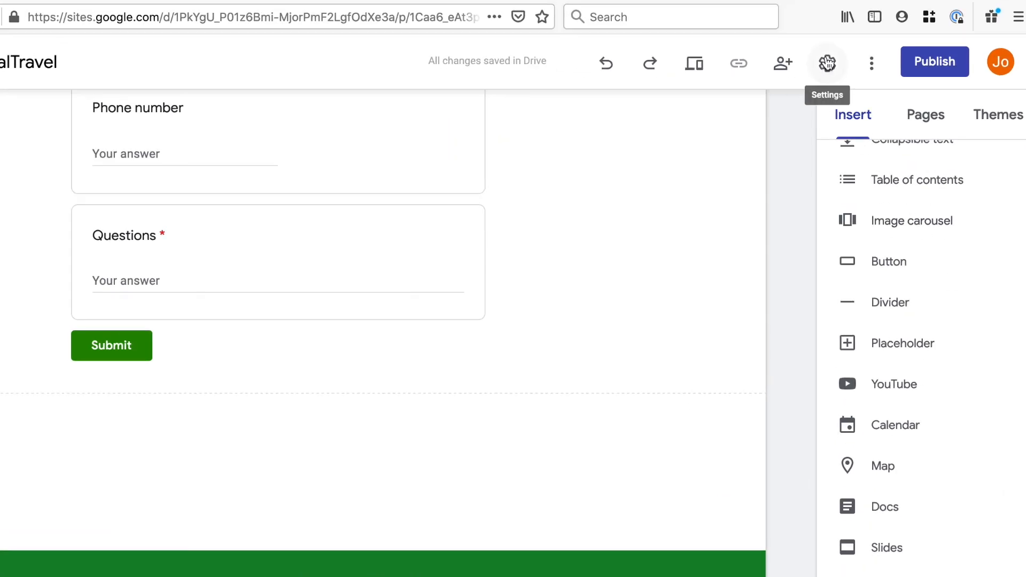
- Turn off Show page last updated time in Viewer tools, and review Custom URLs and Analytics
{"action": "left_click", "coordinate": [828, 63]}
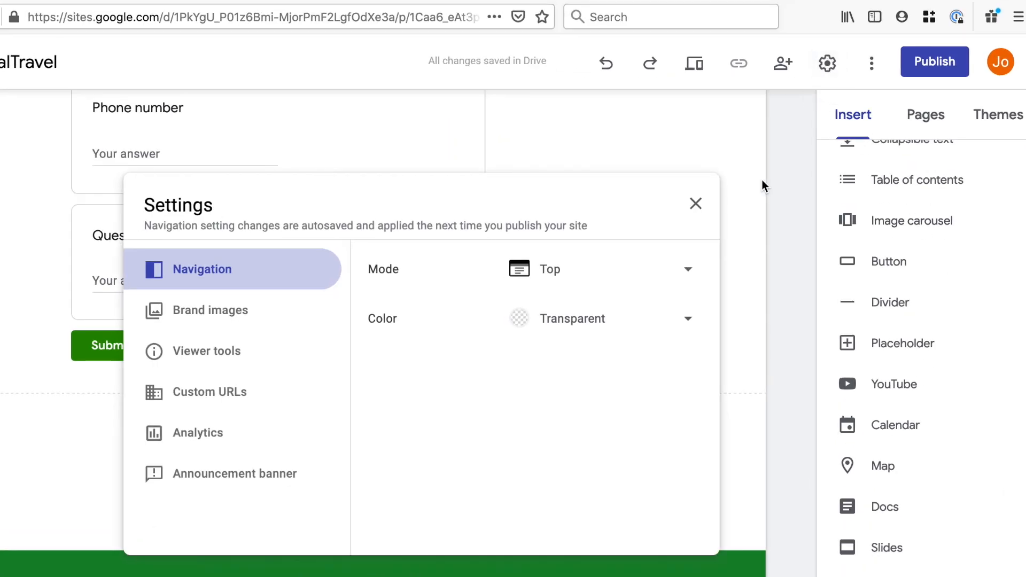
{"action": "left_click", "coordinate": [211, 357]}
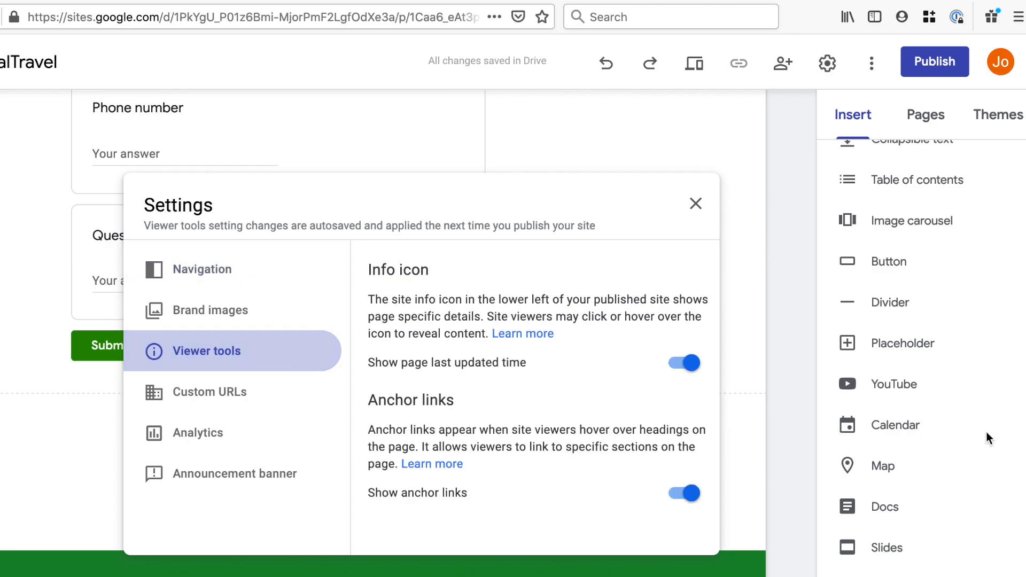
{"action": "left_click", "coordinate": [687, 363]}
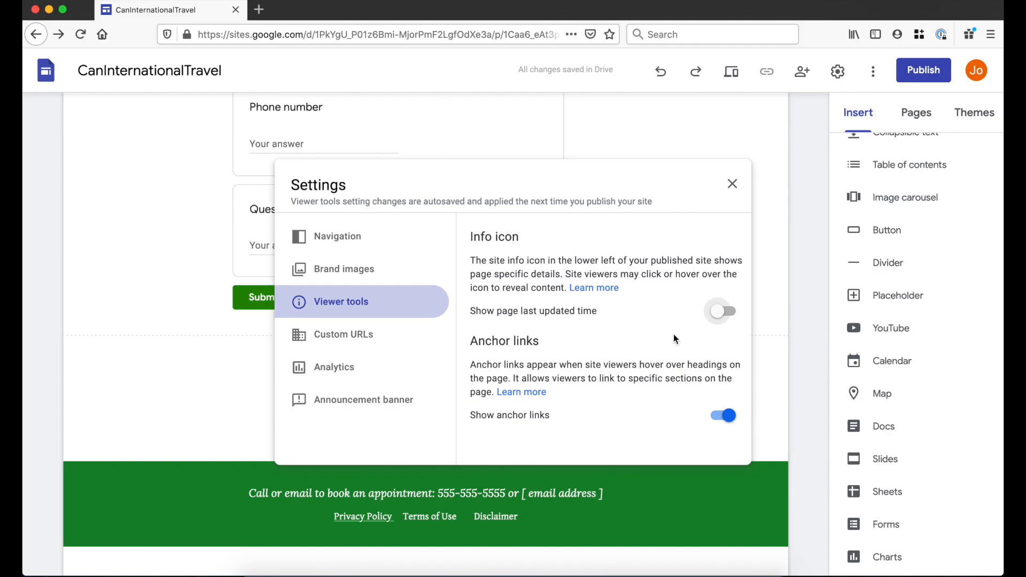
{"action": "left_click", "coordinate": [378, 341]}
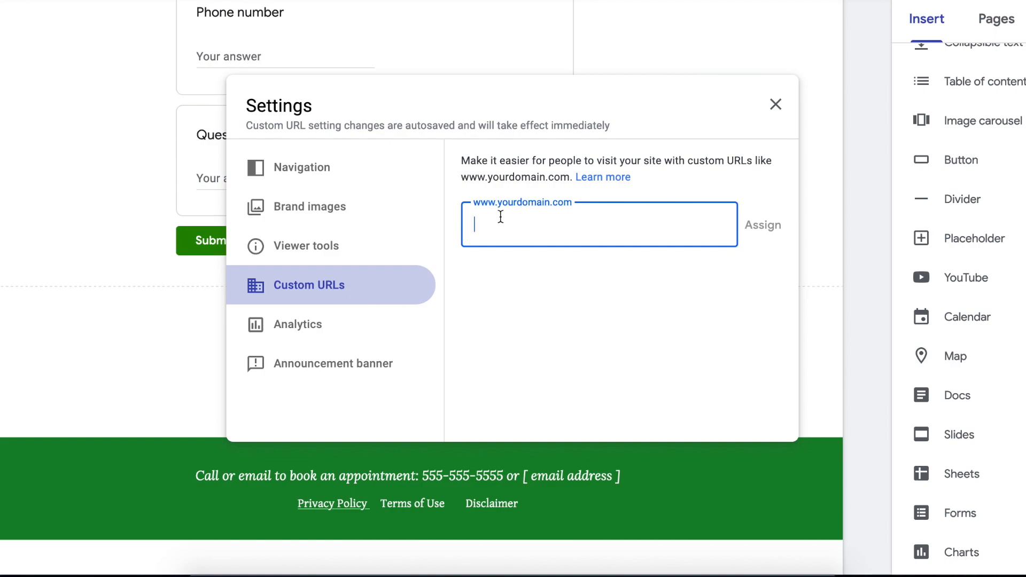
{"action": "left_click", "coordinate": [350, 330]}
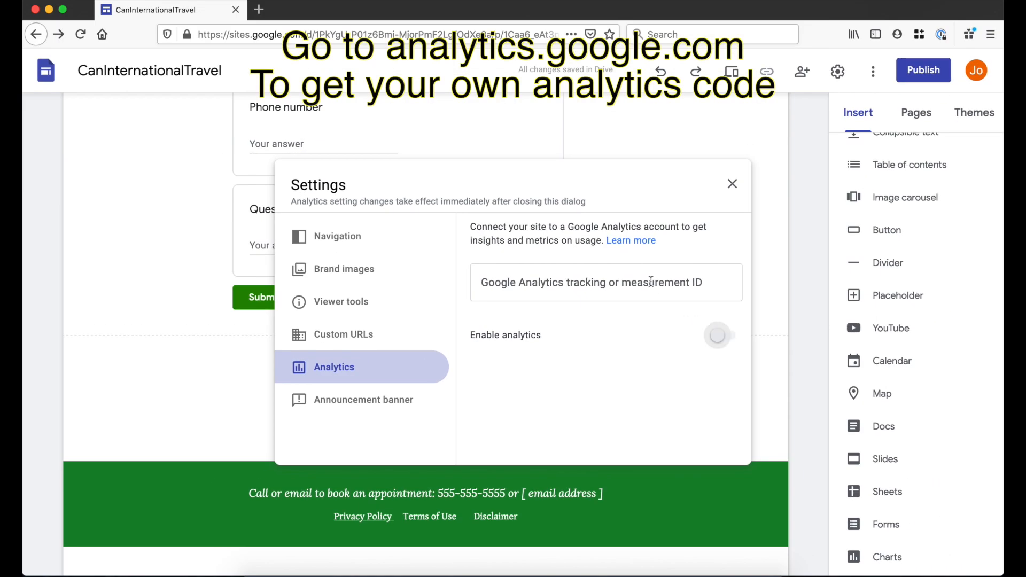
{"action": "left_click", "coordinate": [569, 227]}
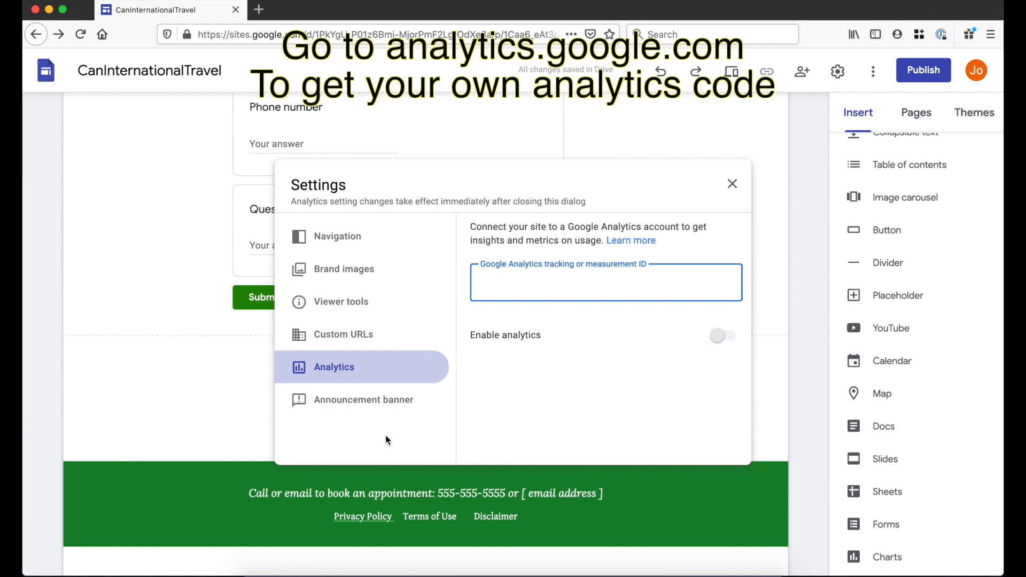
{"action": "left_click", "coordinate": [340, 408]}
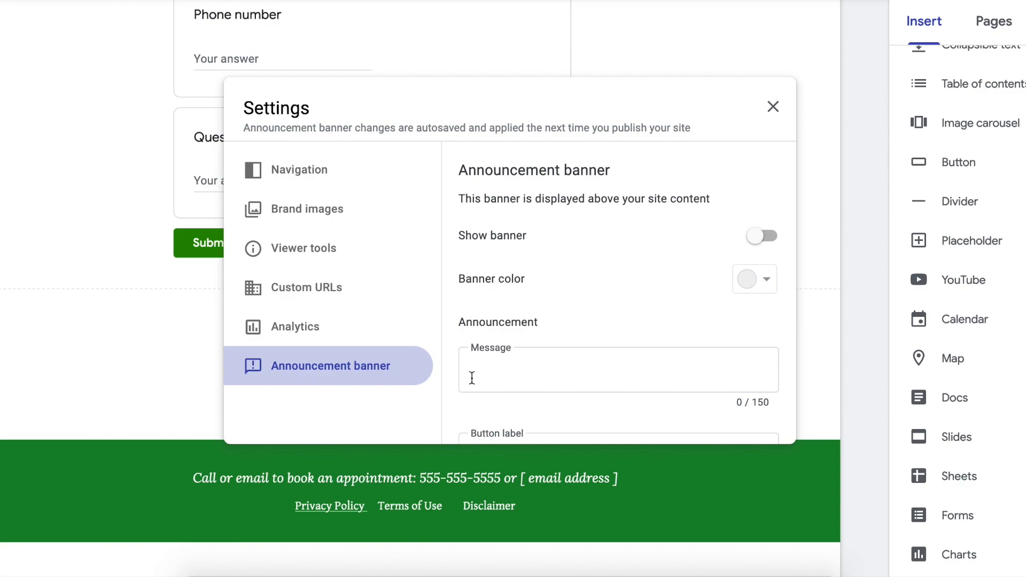
- Turn on the announcement banner with message '50% off Sale' and button label 'Buy Now'
{"action": "left_click", "coordinate": [771, 235]}
{"action": "left_click", "coordinate": [579, 373]}
{"action": "type", "text": "50% "}
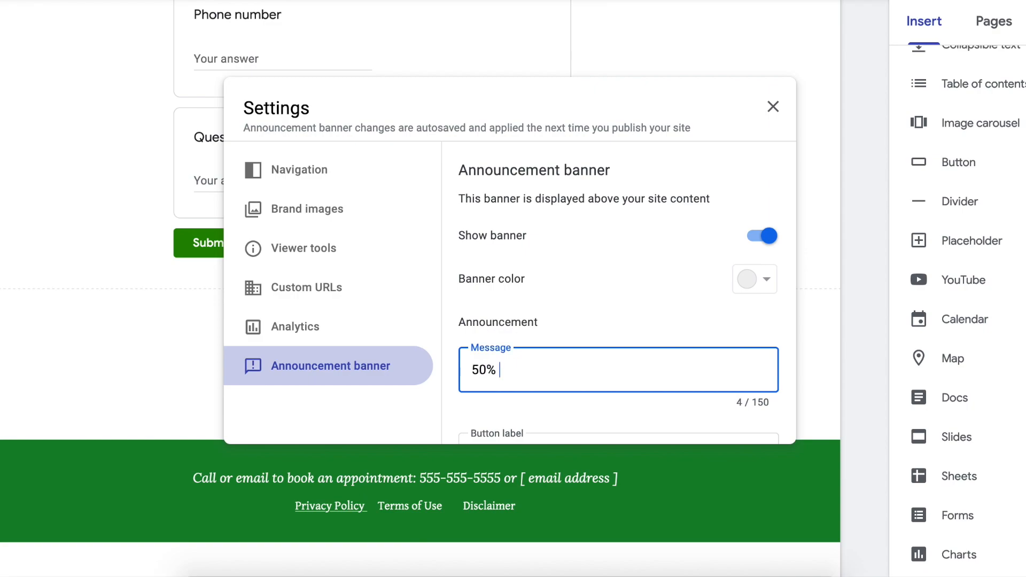
{"action": "type", "text": "off Sale"}
{"action": "scroll", "coordinate": [582, 382], "scroll_direction": "down", "scroll_amount": 2}
{"action": "left_click", "coordinate": [585, 352]}
{"action": "type", "text": "B"}
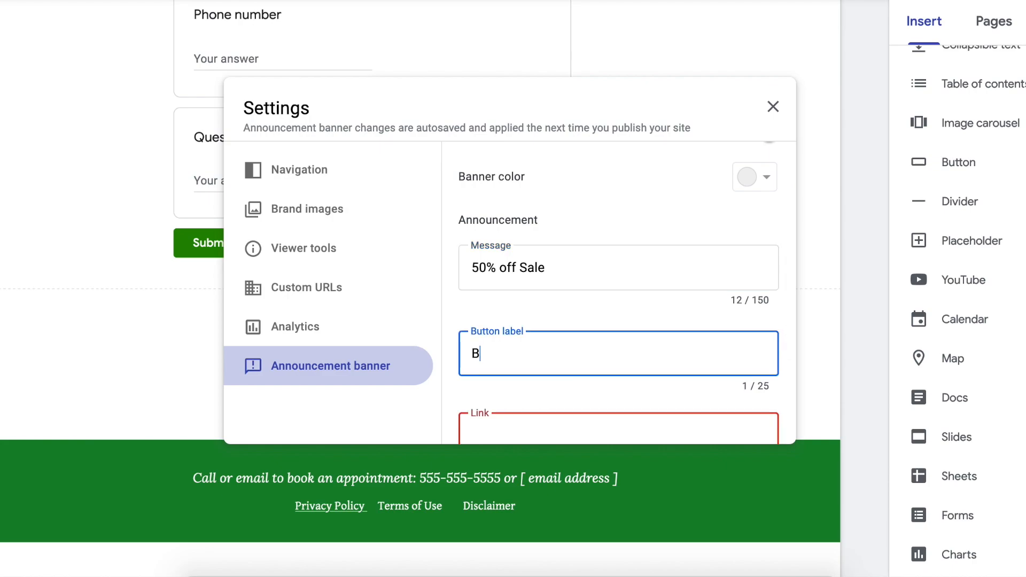
{"action": "type", "text": "uy NOw"}
{"action": "key", "text": "BackSpace"}
{"action": "key", "text": "BackSpace"}
{"action": "type", "text": "ow"}
{"action": "scroll", "coordinate": [599, 288], "scroll_direction": "down", "scroll_amount": 2}
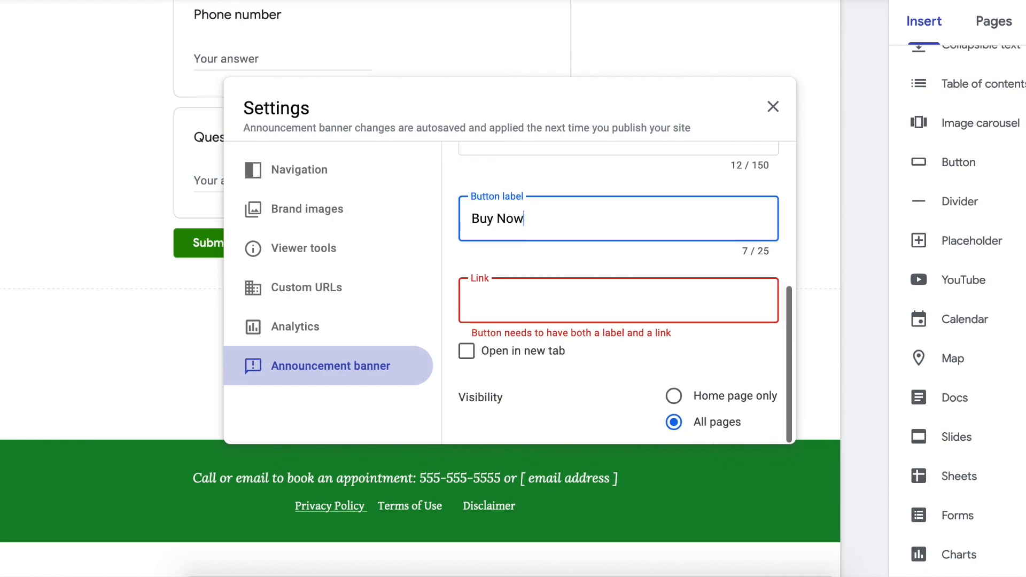
{"action": "left_click", "coordinate": [581, 315]}
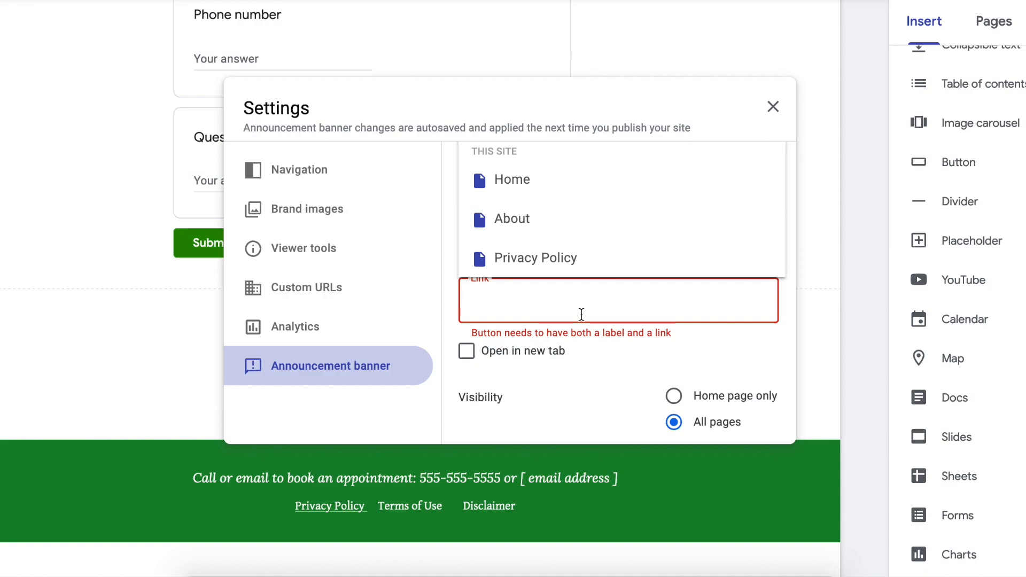
{"action": "type", "text": "https://www.etsy.com/"}
{"action": "left_click", "coordinate": [533, 355]}
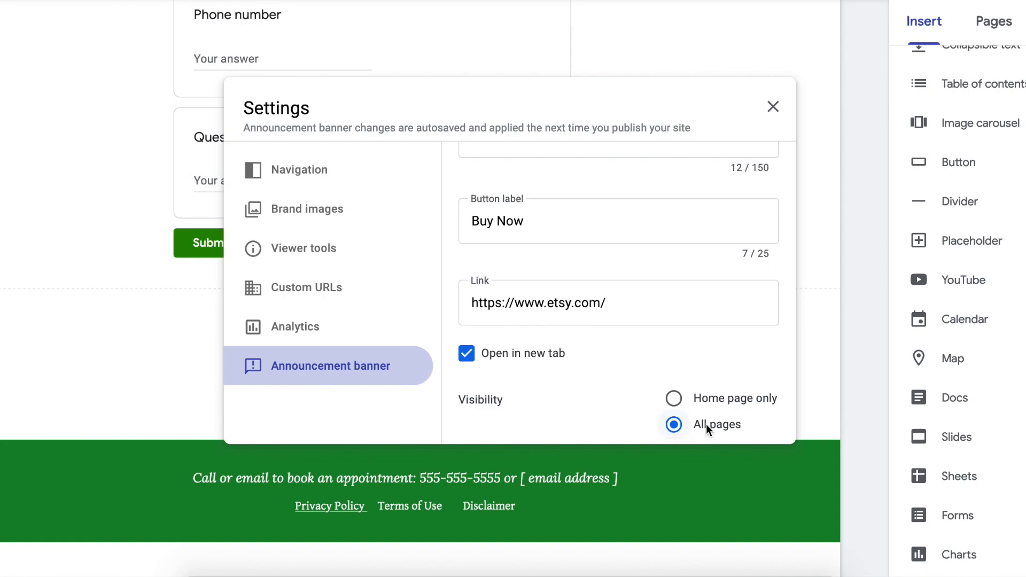
{"action": "left_click", "coordinate": [720, 398]}
- Close Settings and open the Home page to check the 50% off Sale banner
{"action": "left_click", "coordinate": [774, 107]}
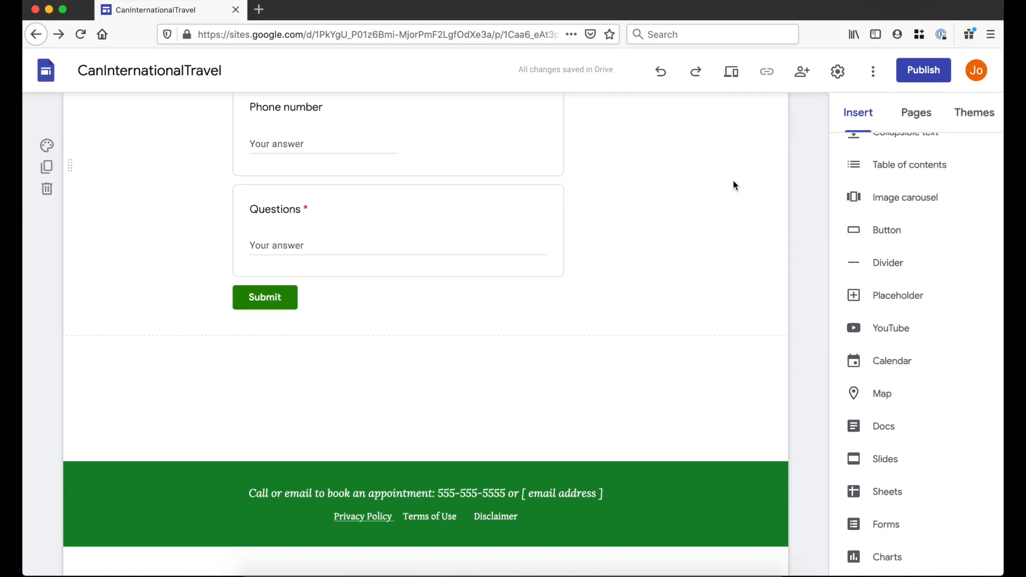
{"action": "scroll", "coordinate": [735, 186], "scroll_direction": "up", "scroll_amount": 15}
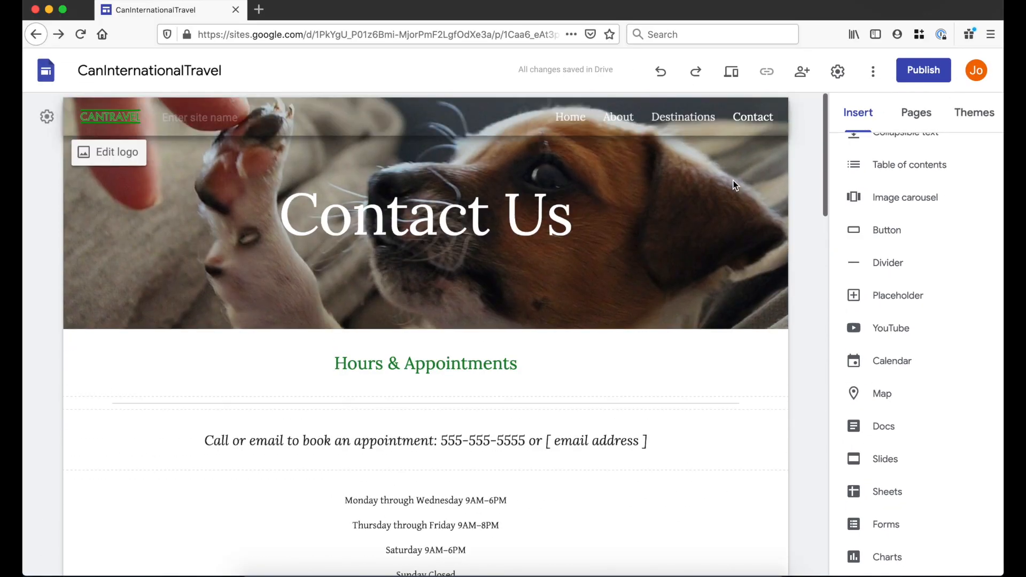
{"action": "mouse_move", "coordinate": [538, 154]}
{"action": "left_click", "coordinate": [570, 117]}
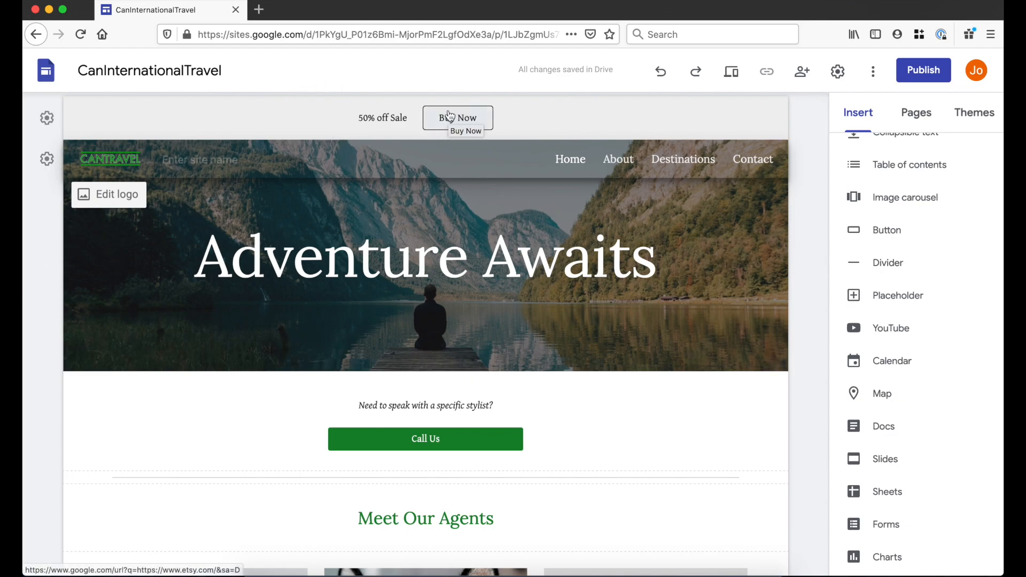
{"action": "scroll", "coordinate": [801, 415], "scroll_direction": "down", "scroll_amount": 1}
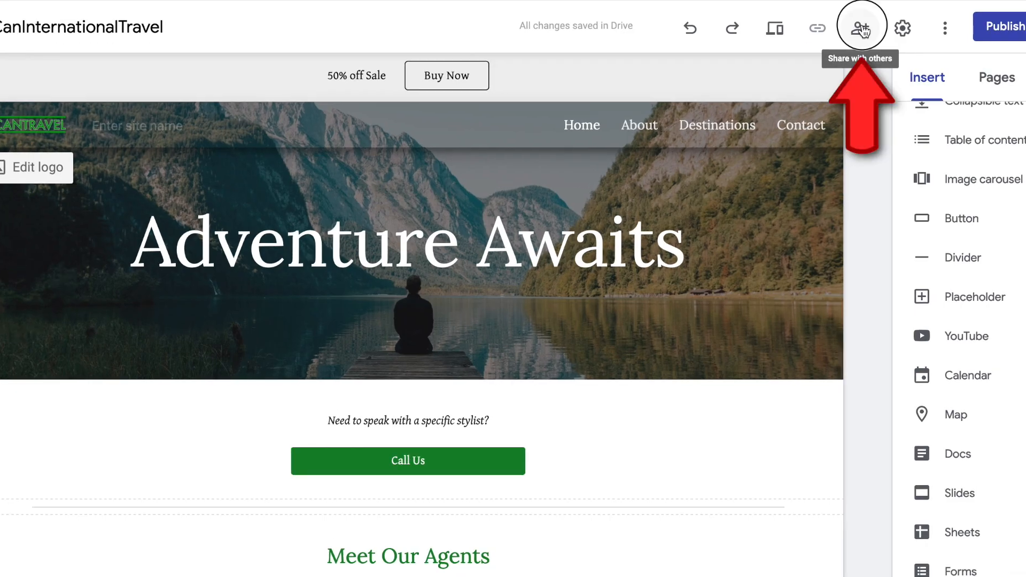
- Switch the draft link to Anyone with the link, then back to Restricted, keeping the published site public
{"action": "left_click", "coordinate": [862, 30]}
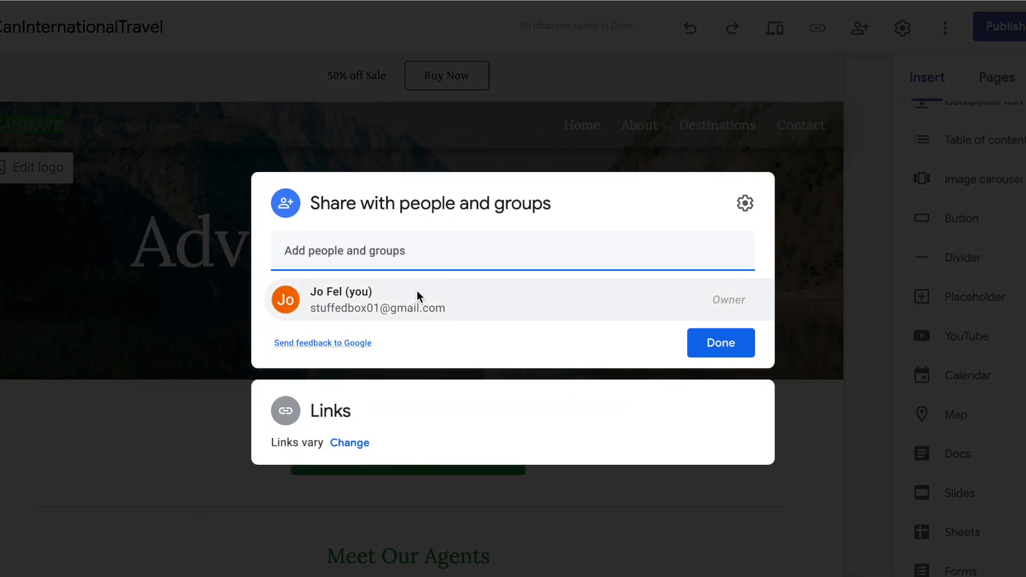
{"action": "mouse_move", "coordinate": [418, 292]}
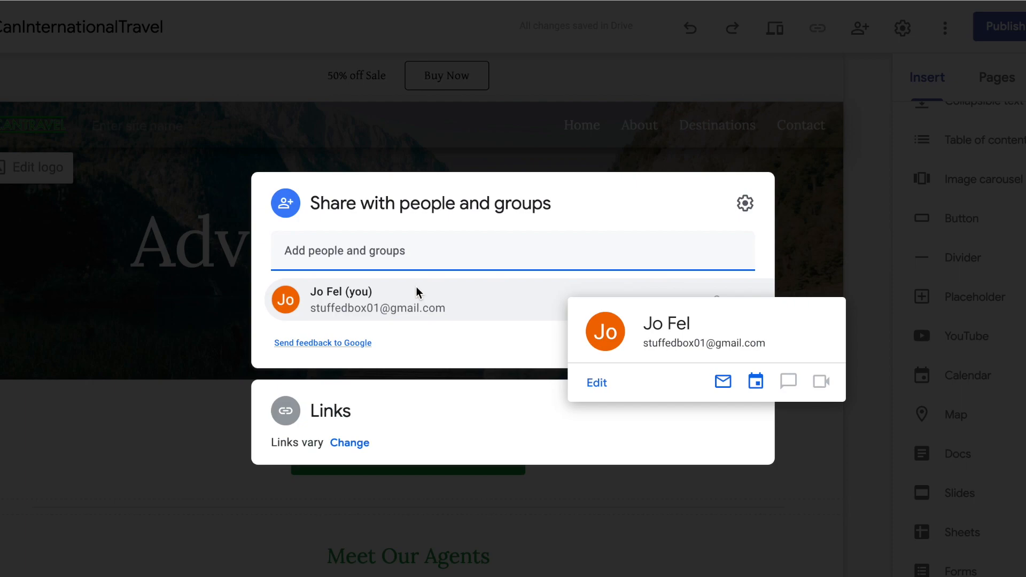
{"action": "left_click", "coordinate": [476, 421]}
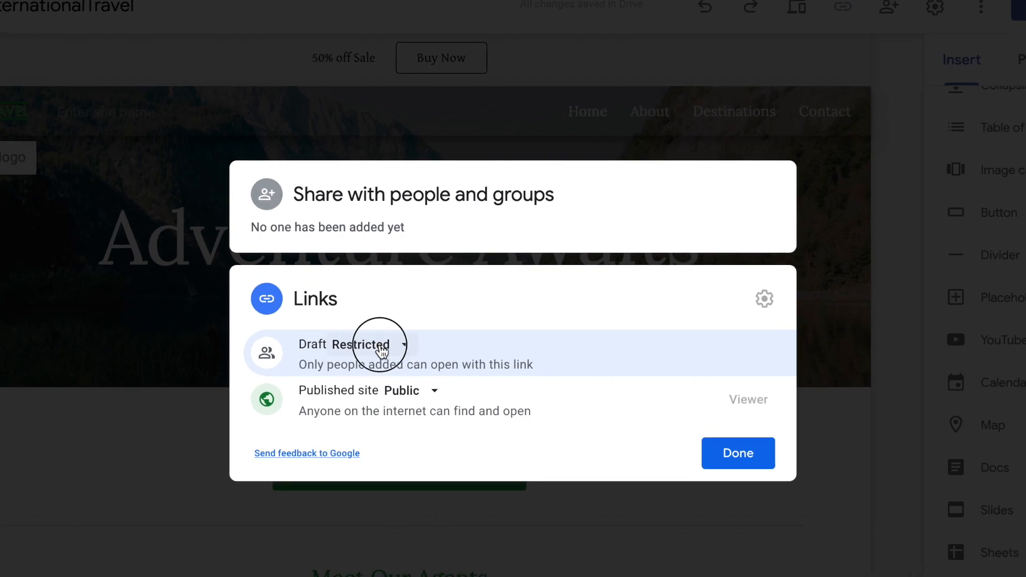
{"action": "left_click", "coordinate": [383, 350]}
{"action": "left_click", "coordinate": [456, 431]}
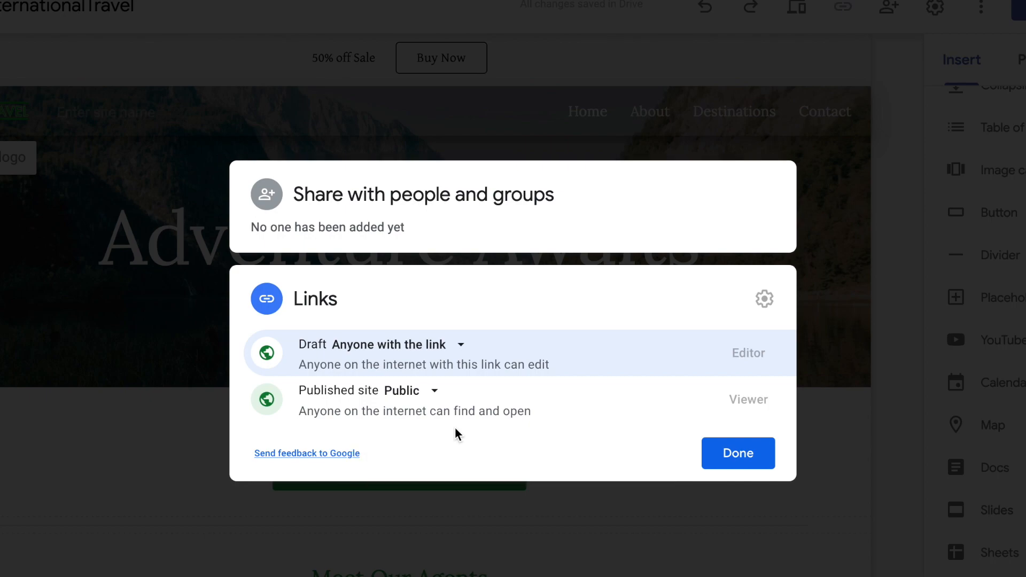
{"action": "left_click", "coordinate": [412, 344]}
{"action": "left_click", "coordinate": [426, 386]}
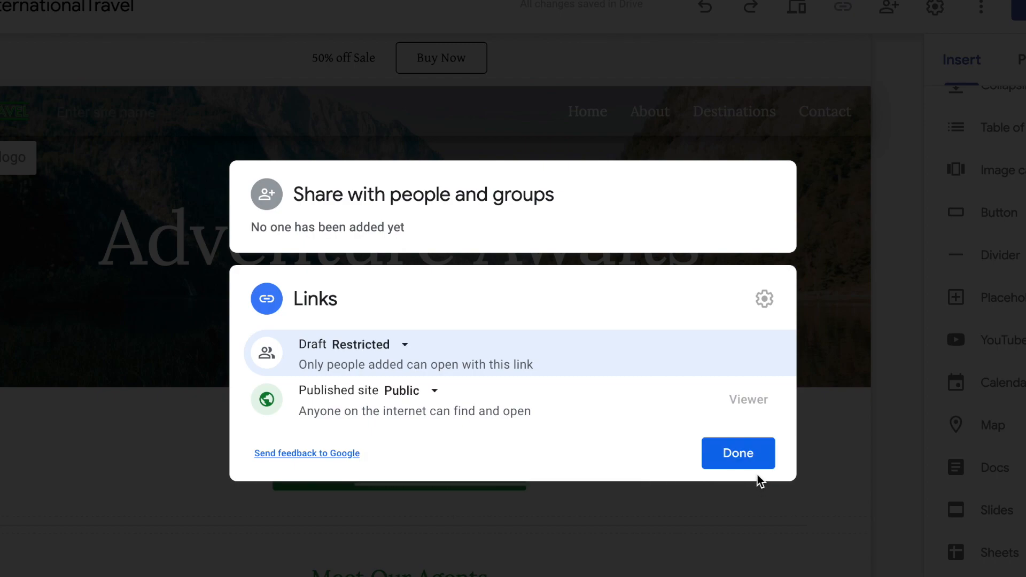
{"action": "left_click", "coordinate": [758, 461]}
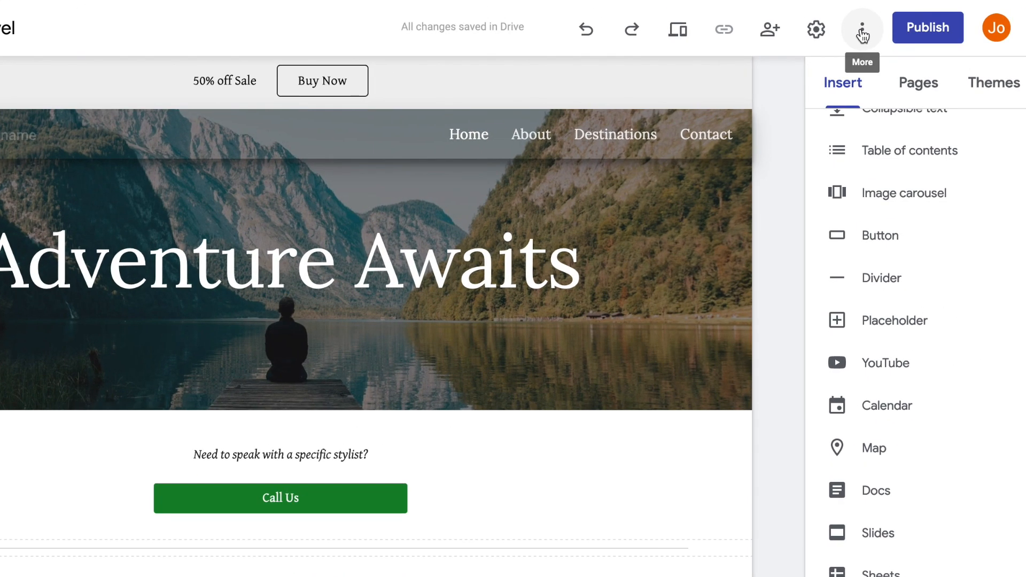
{"action": "left_click", "coordinate": [964, 13]}
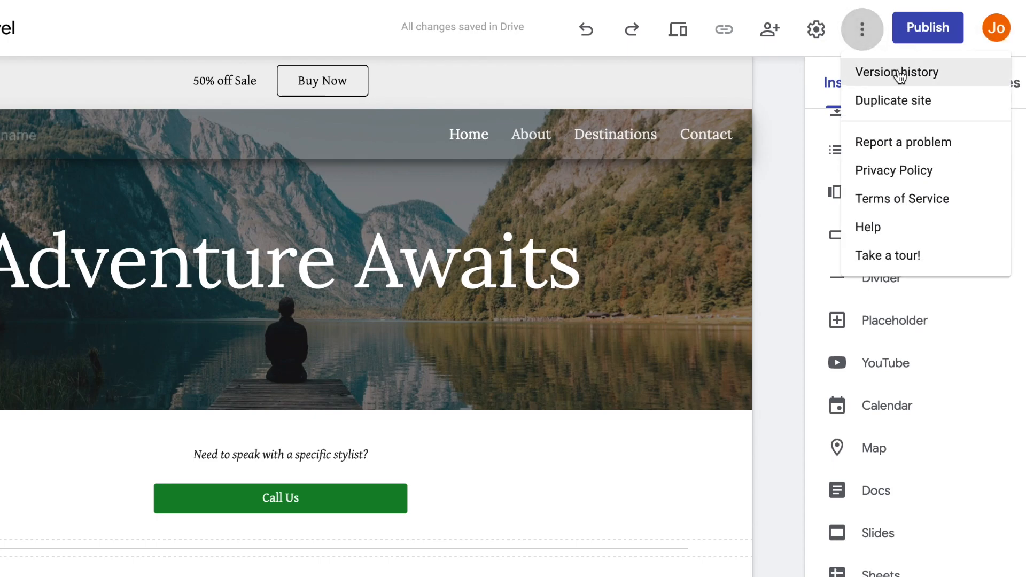
- Name the February 14, 8:43 AM version 'Contact Creation' in version history, then return to the editor
{"action": "left_click", "coordinate": [899, 75]}
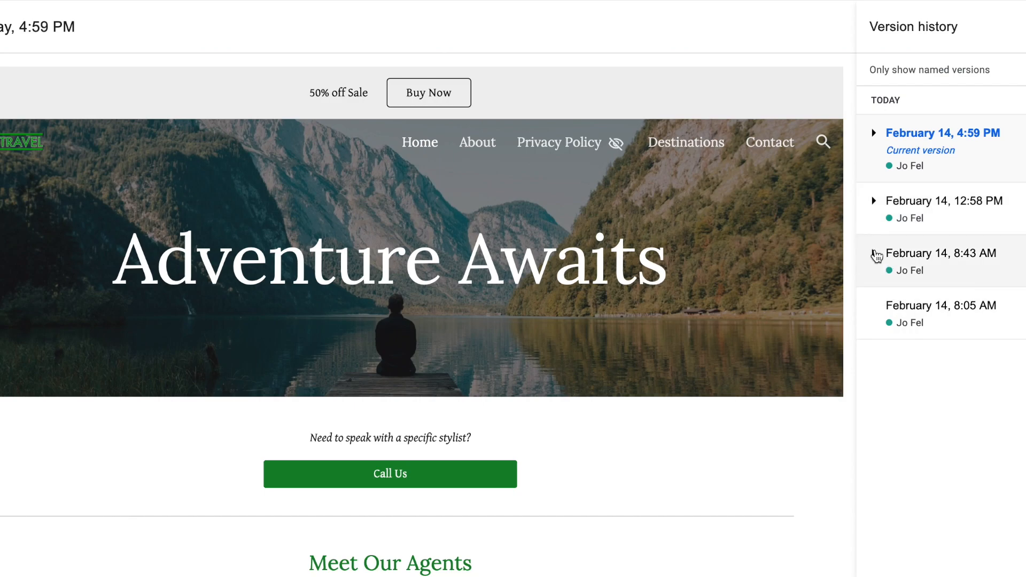
{"action": "left_click", "coordinate": [874, 253]}
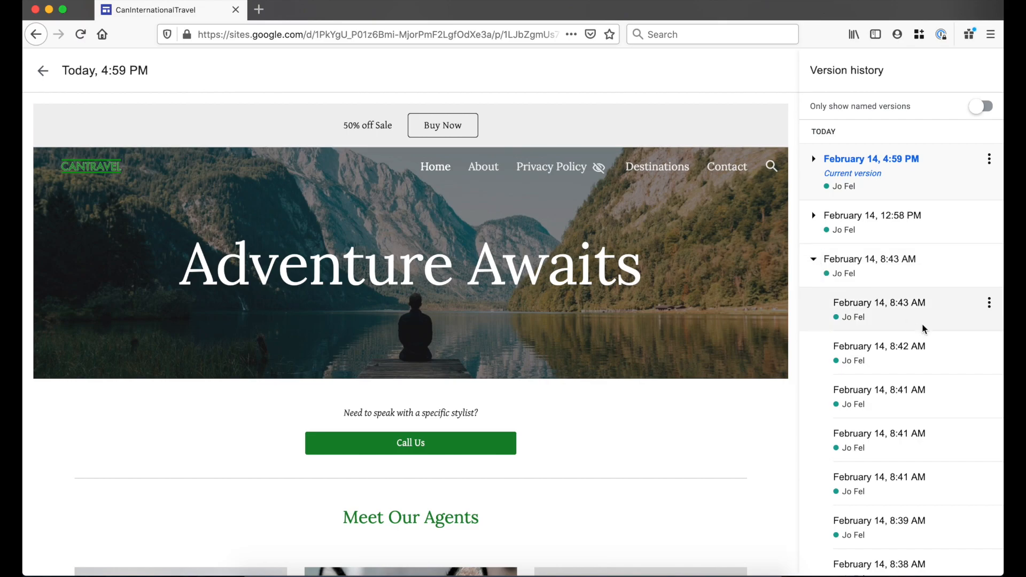
{"action": "left_click", "coordinate": [990, 308]}
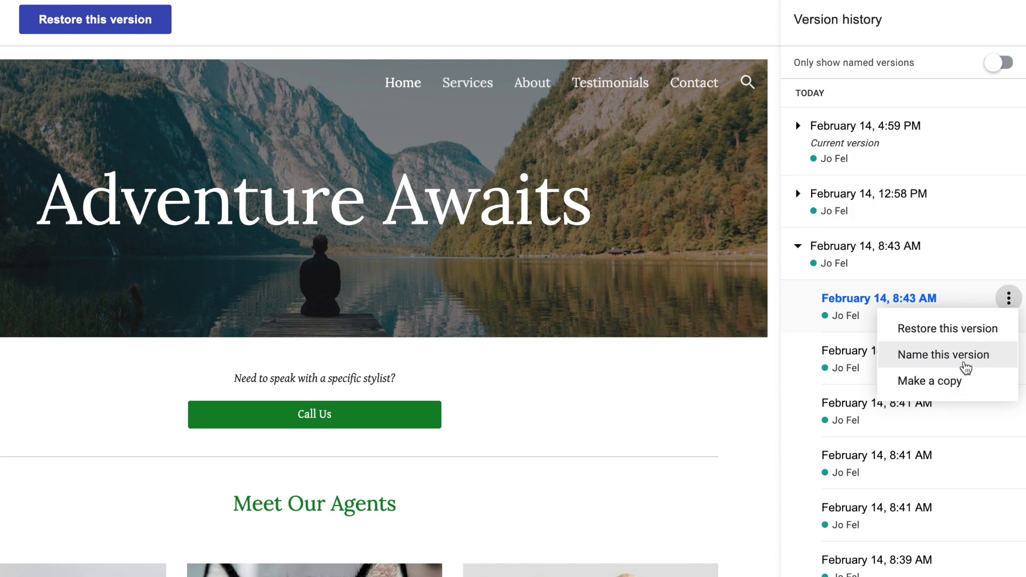
{"action": "left_click", "coordinate": [943, 355]}
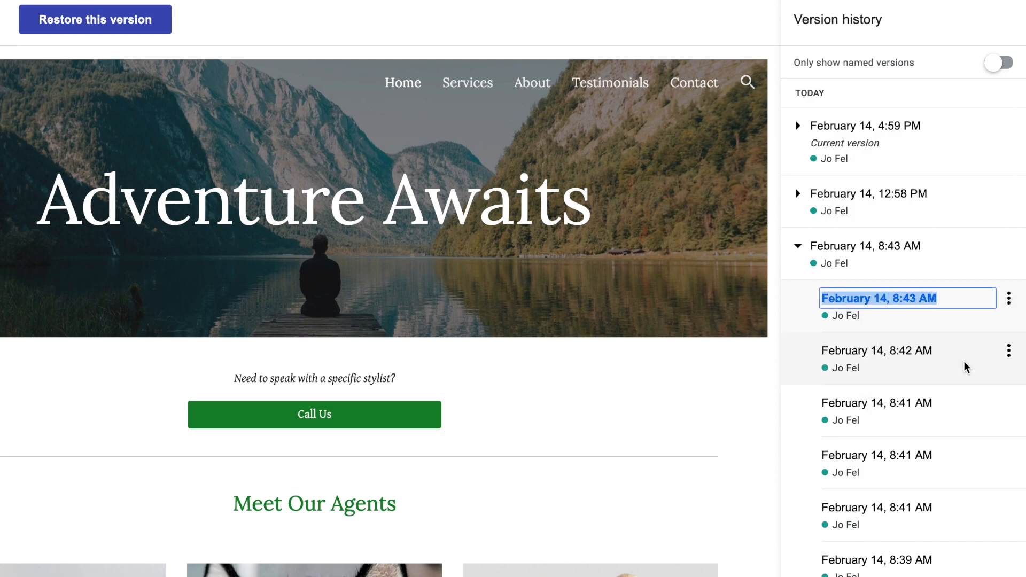
{"action": "type", "text": "Contact "}
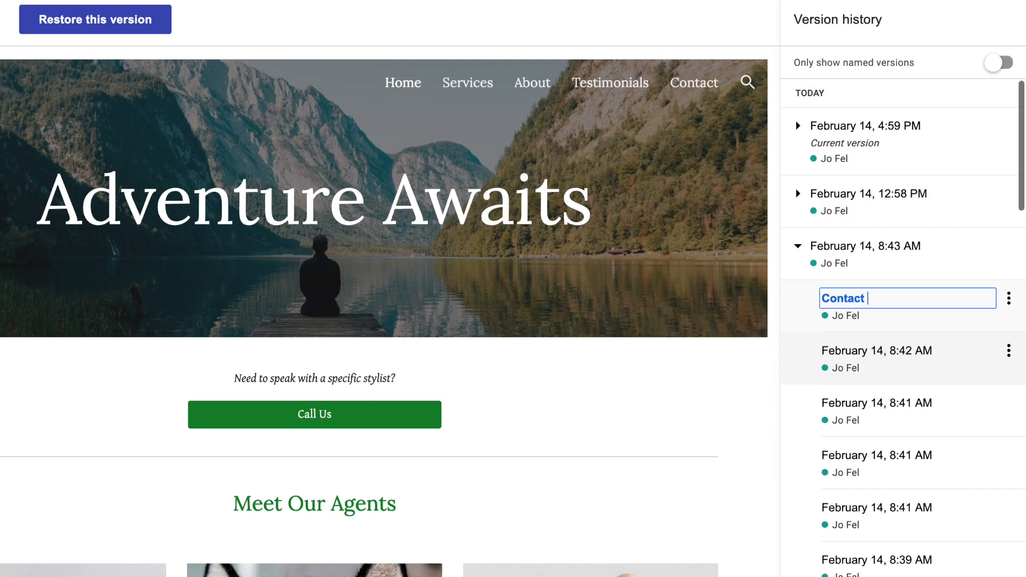
{"action": "type", "text": "Creation"}
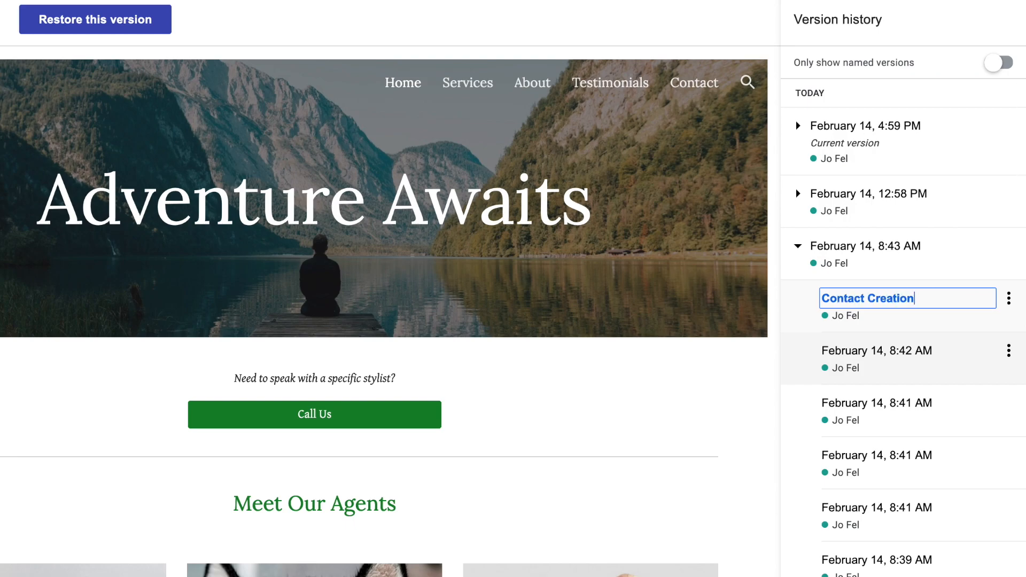
{"action": "key", "text": "Return"}
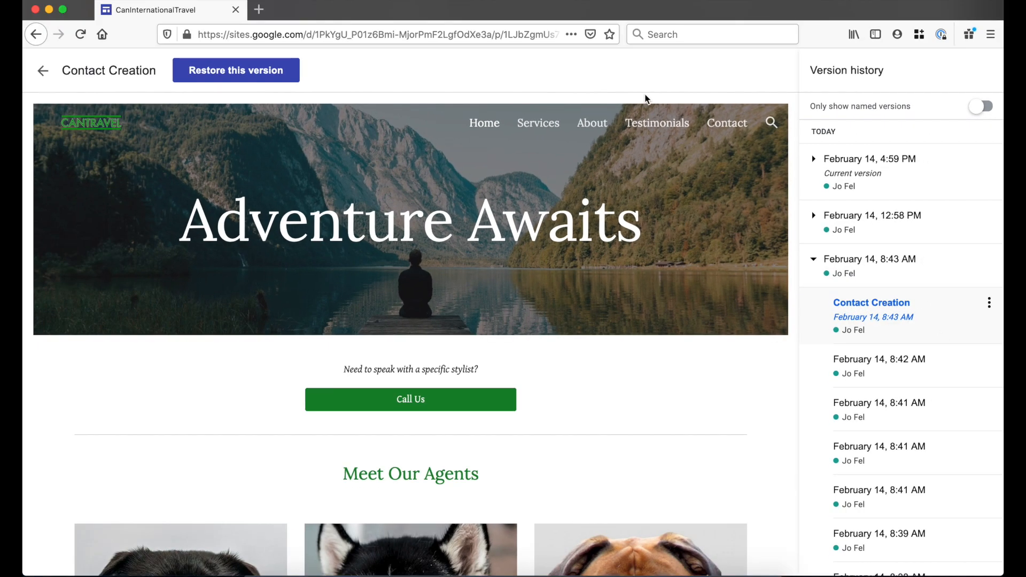
{"action": "left_click", "coordinate": [44, 71]}
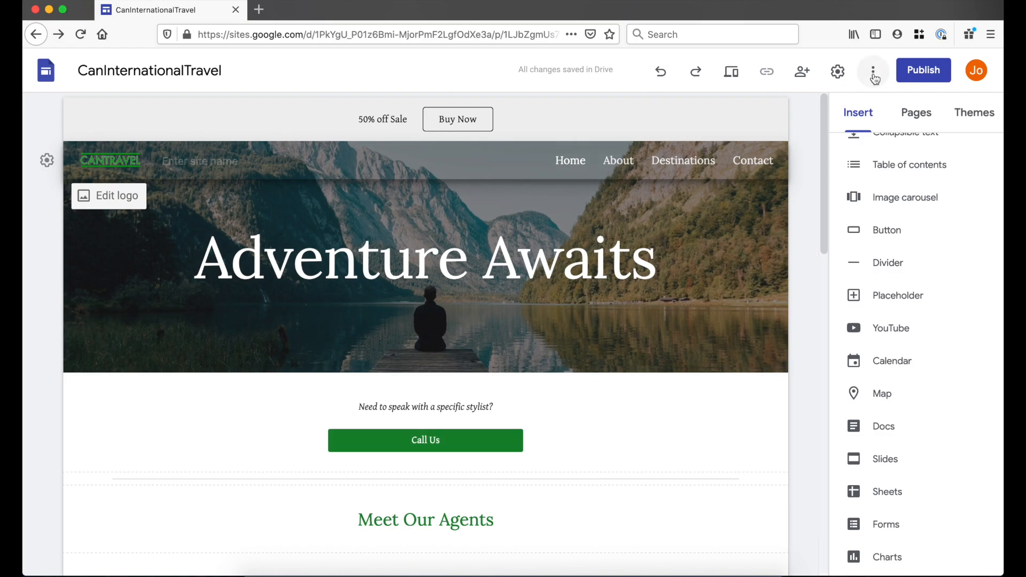
- Check the More options menu, then bring up the Publish to the web dialog
{"action": "left_click", "coordinate": [873, 71]}
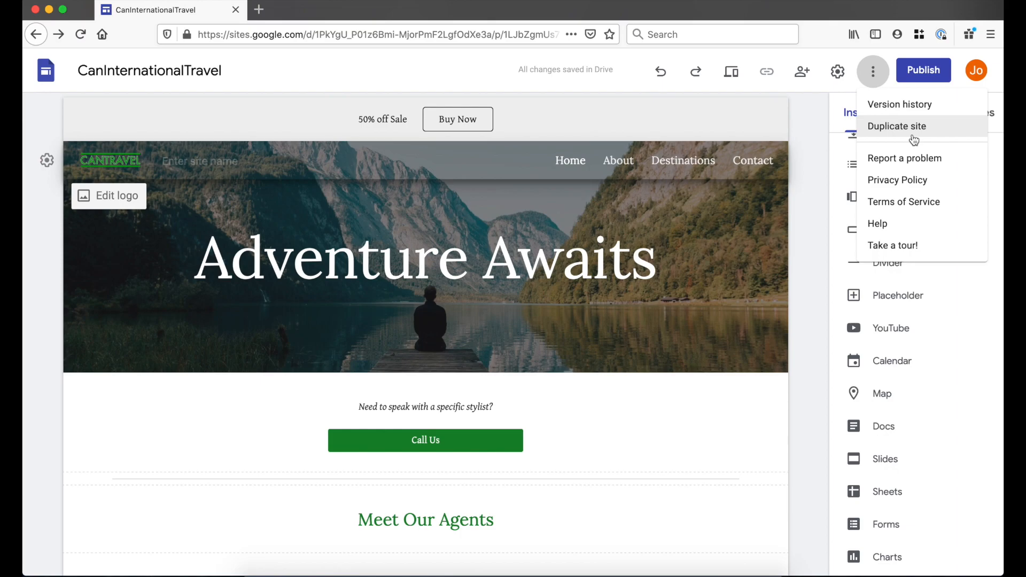
{"action": "left_click", "coordinate": [917, 69]}
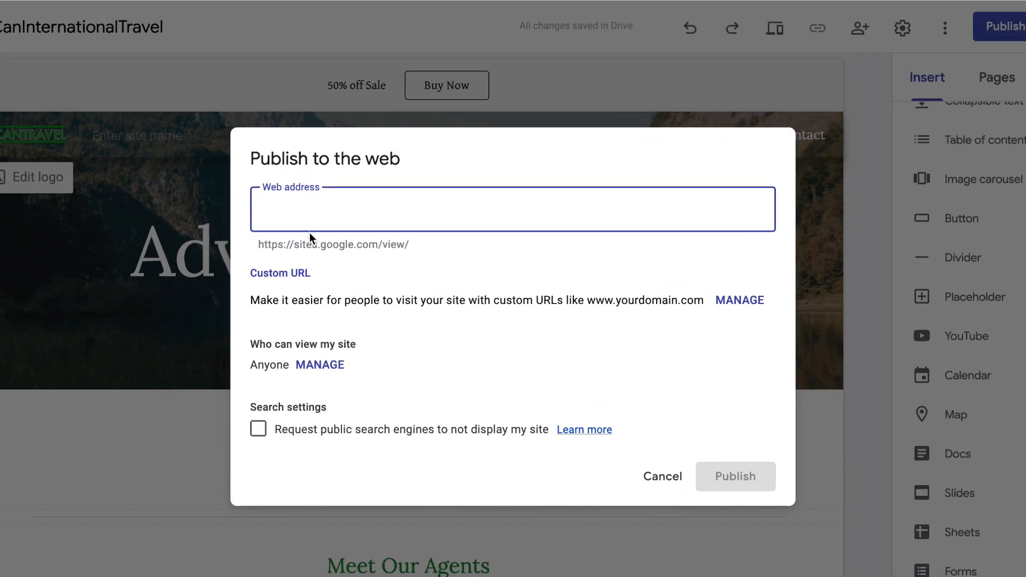
- Publish the site at sites.google.com/view/can-international, entering 'can-international' as its web address
{"action": "left_click_drag", "start_coordinate": [268, 245], "coordinate": [408, 242]}
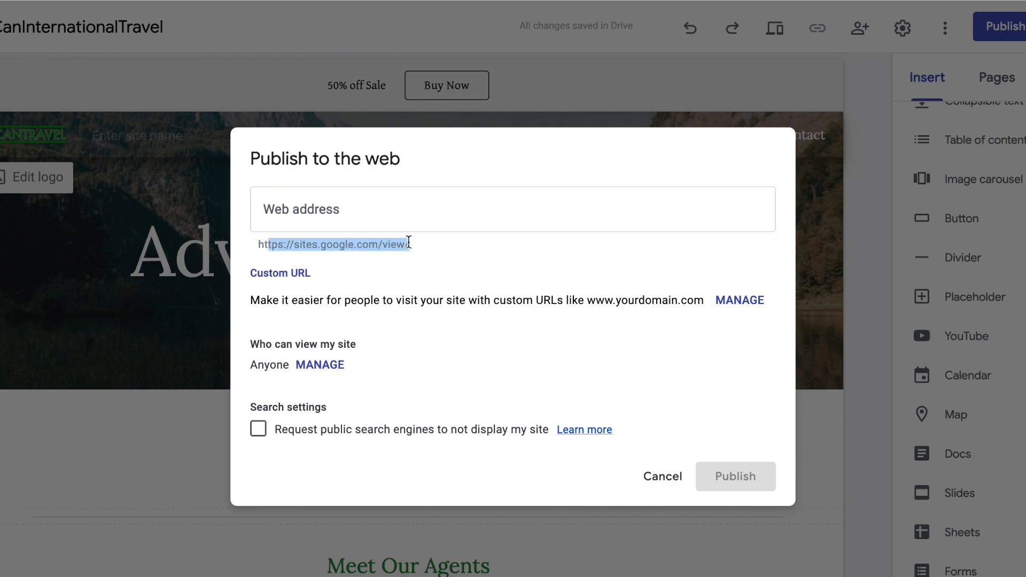
{"action": "left_click", "coordinate": [426, 220]}
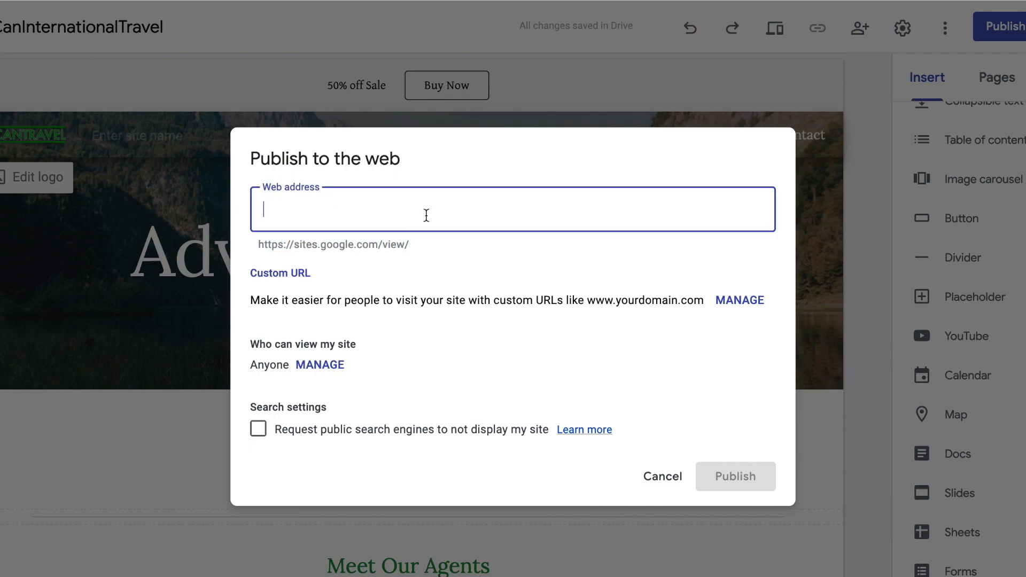
{"action": "type", "text": "can-interan"}
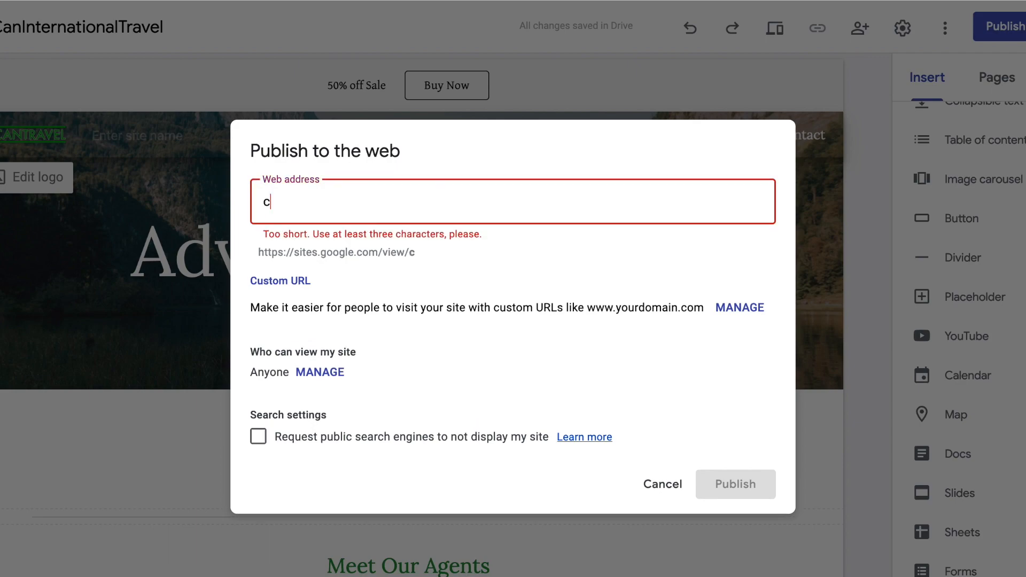
{"action": "key", "text": "BackSpace"}
{"action": "key", "text": "BackSpace"}
{"action": "type", "text": "nata"}
{"action": "key", "text": "BackSpace"}
{"action": "type", "text": "ional"}
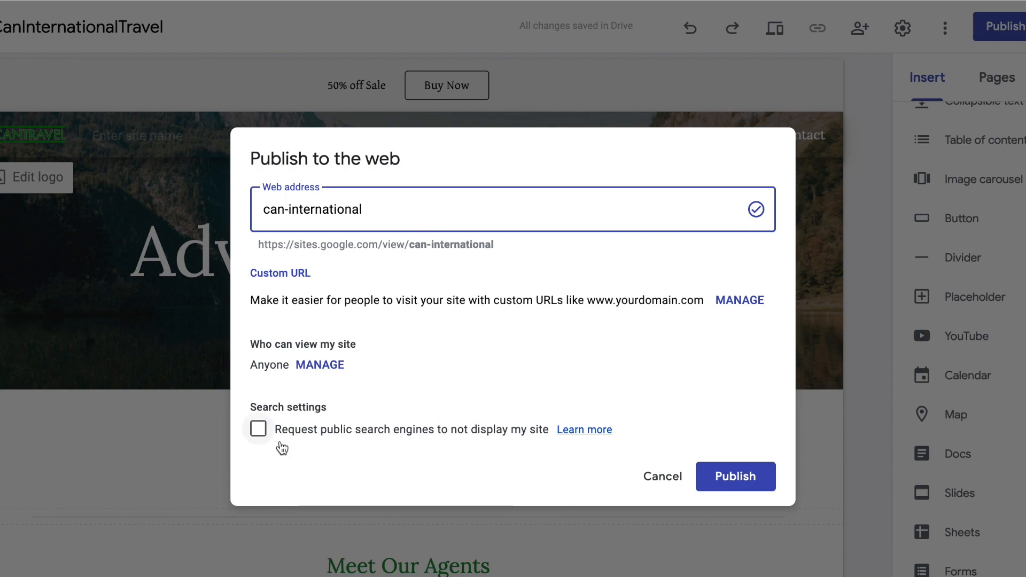
{"action": "left_click_drag", "start_coordinate": [288, 431], "coordinate": [461, 440]}
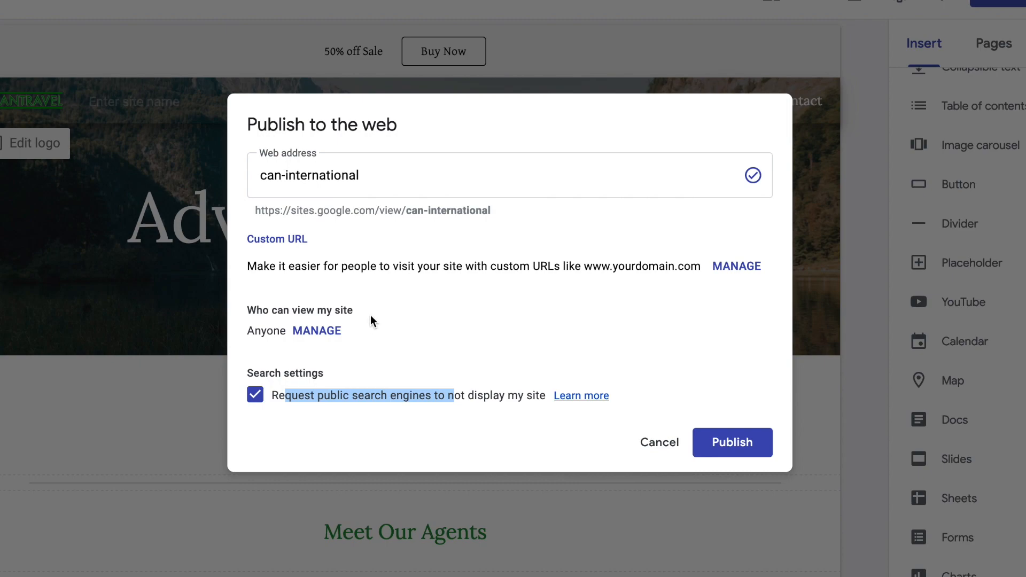
{"action": "left_click_drag", "start_coordinate": [317, 266], "coordinate": [653, 278]}
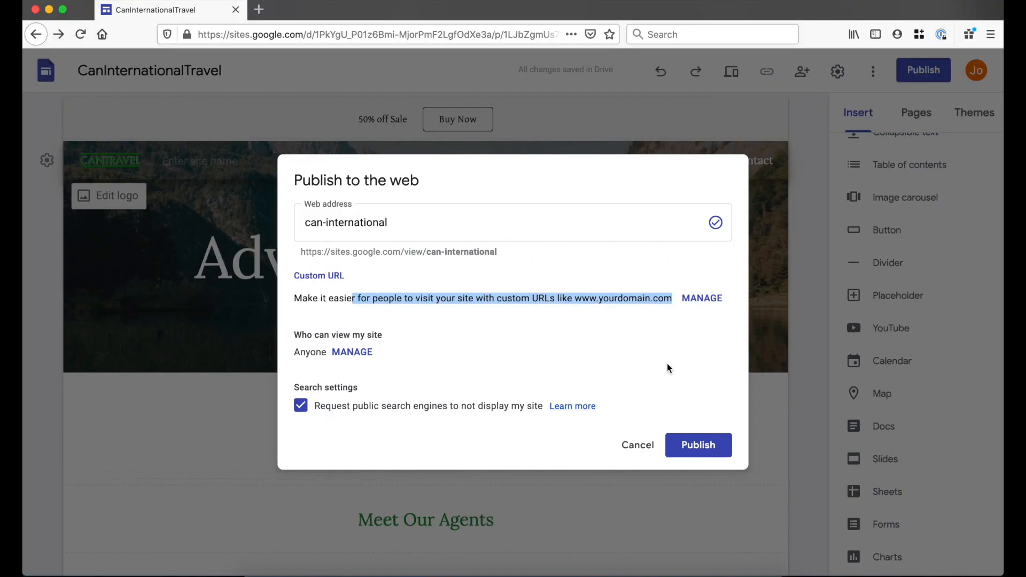
{"action": "left_click", "coordinate": [690, 449]}
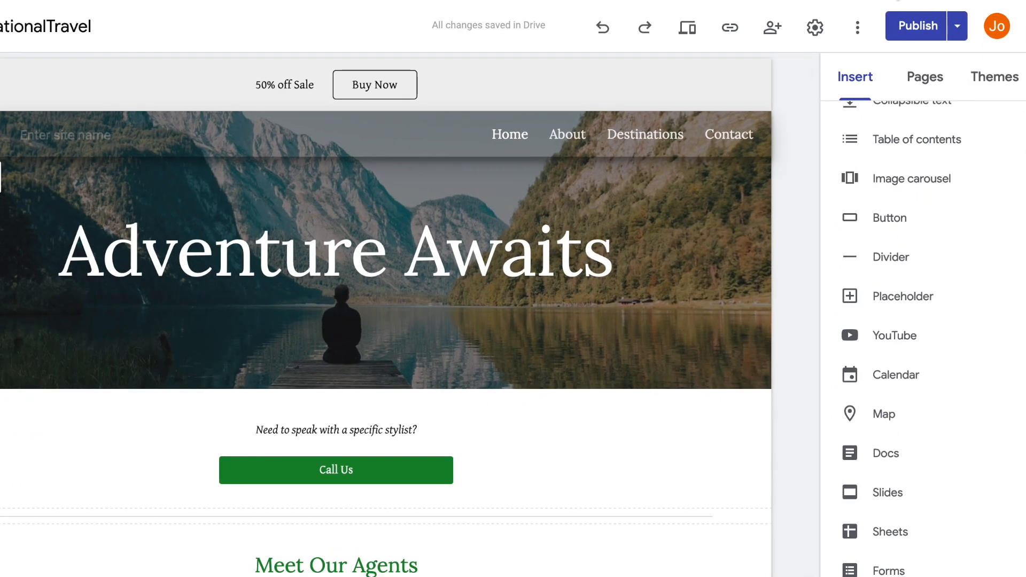
- Review the publish settings, cancel without changes, and show the publishing options list again
{"action": "left_click", "coordinate": [957, 29]}
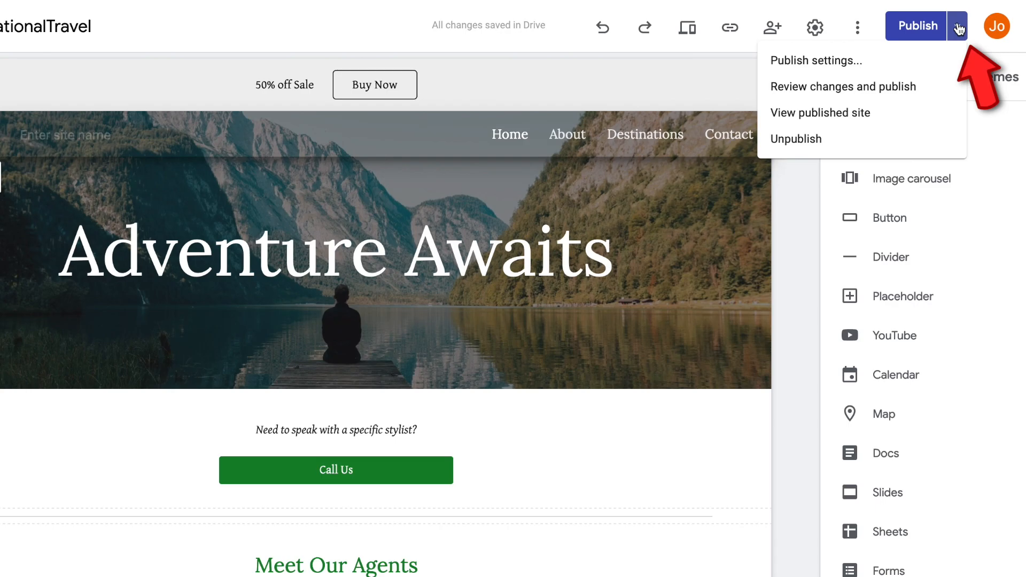
{"action": "left_click", "coordinate": [830, 61]}
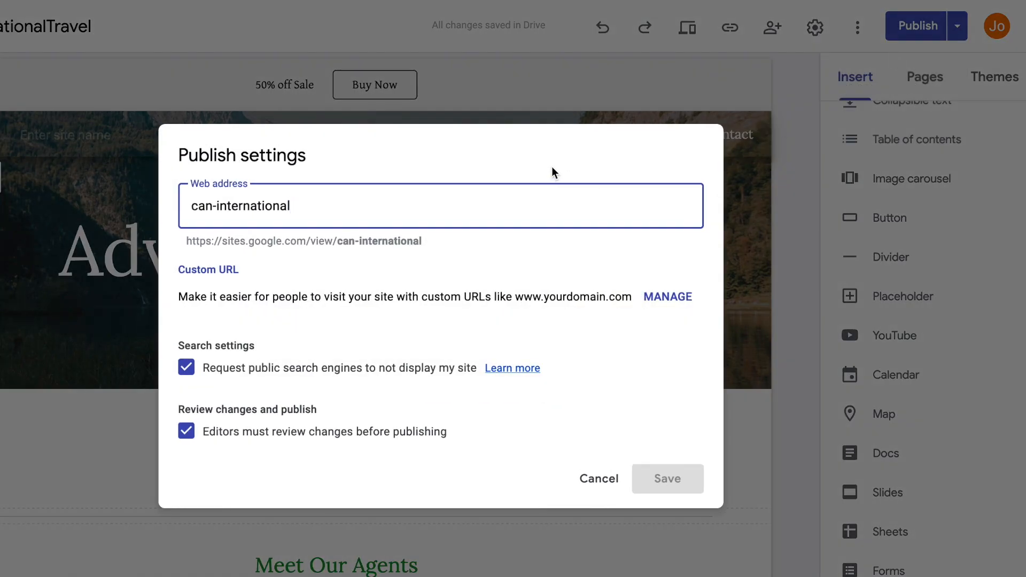
{"action": "left_click", "coordinate": [583, 480]}
{"action": "left_click", "coordinate": [966, 31]}
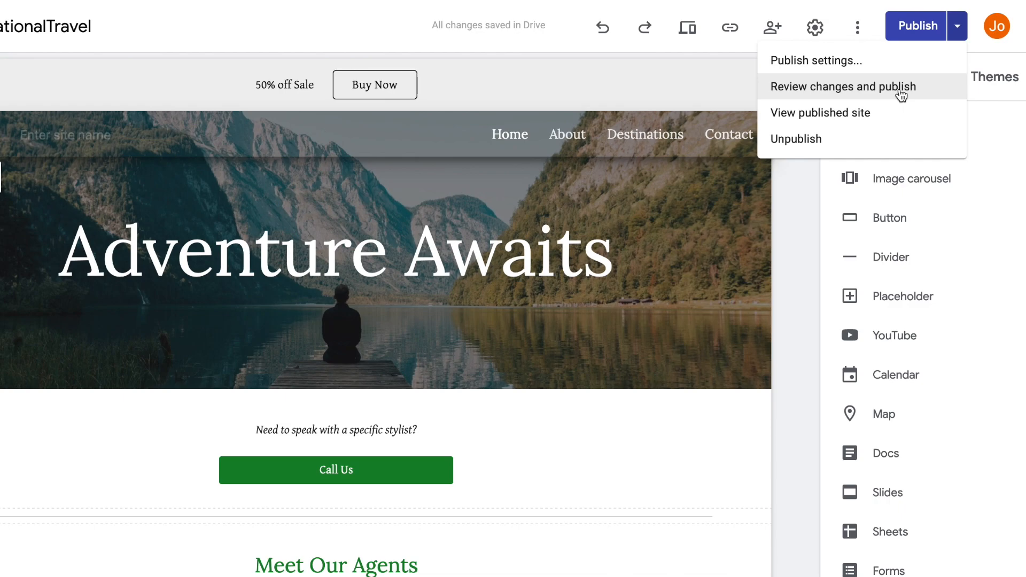
- Replace 'with a specific stylist?' with 'to an Agent' and review draft changes before publishing
{"action": "left_click", "coordinate": [579, 482]}
{"action": "left_click", "coordinate": [444, 439]}
{"action": "left_click_drag", "start_coordinate": [444, 438], "coordinate": [317, 426]}
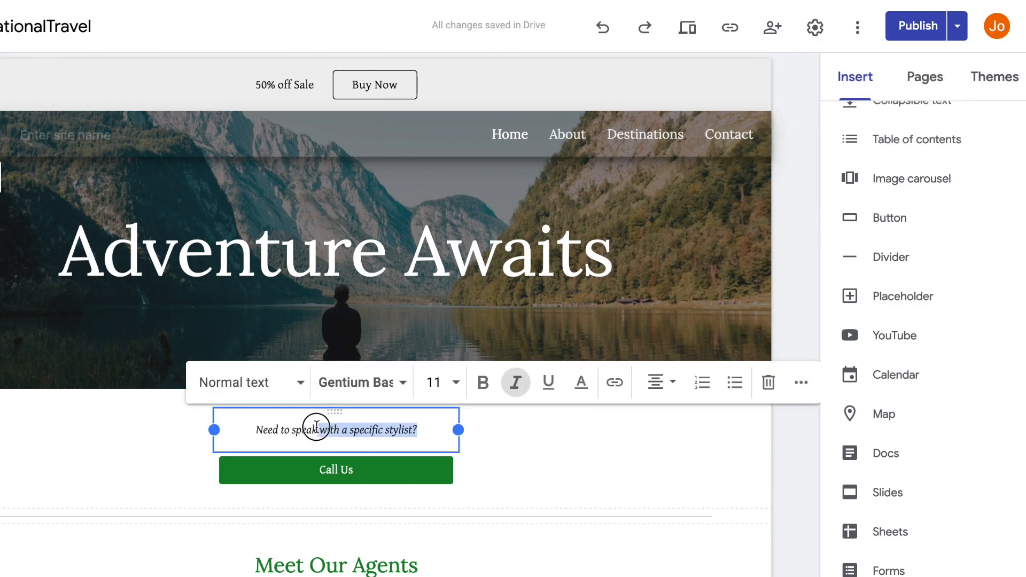
{"action": "type", "text": "to an Agent"}
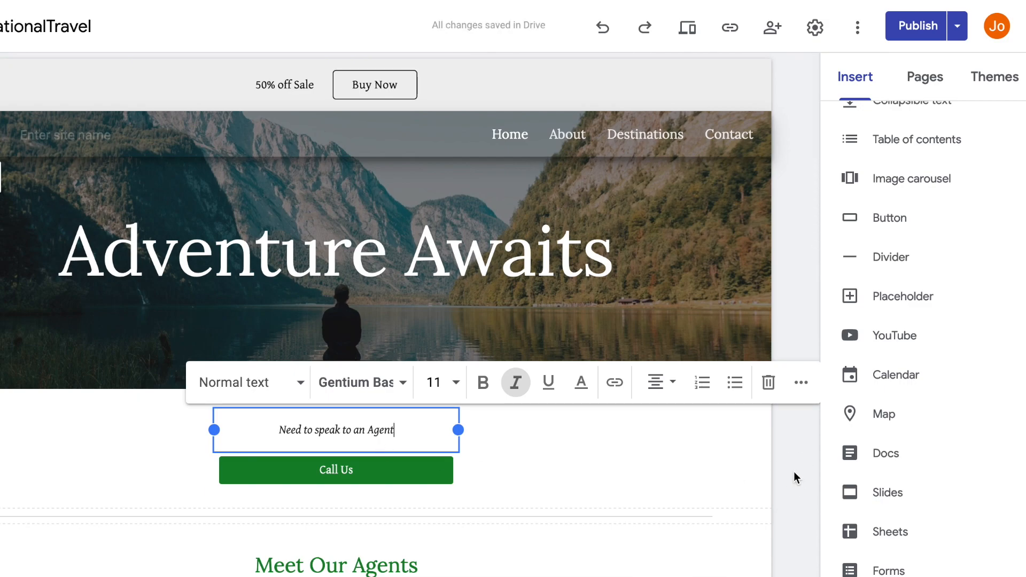
{"action": "left_click", "coordinate": [796, 477]}
{"action": "left_click", "coordinate": [918, 25]}
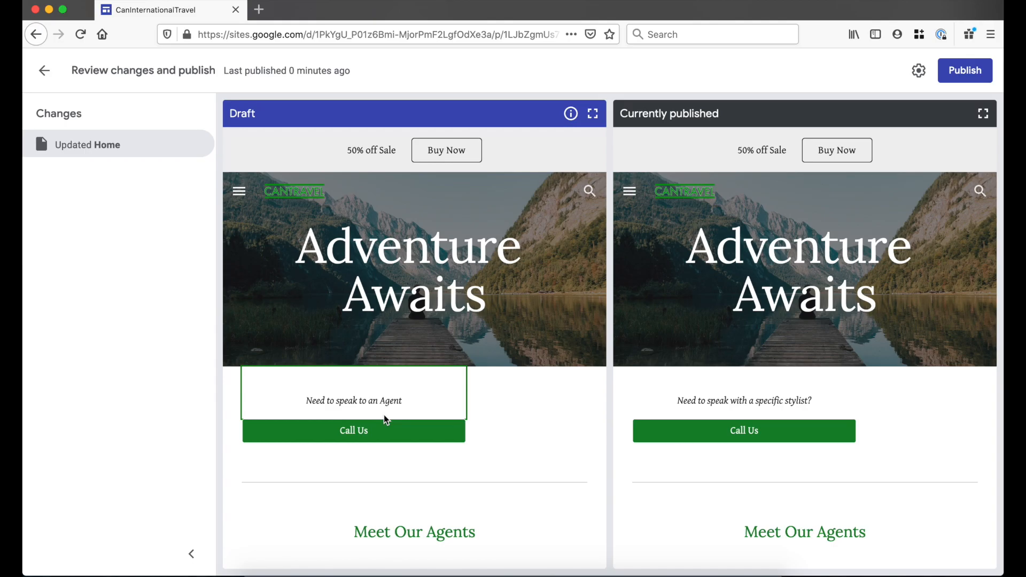
- Republish the updated draft and open the live published site in a new tab
{"action": "left_click", "coordinate": [971, 69]}
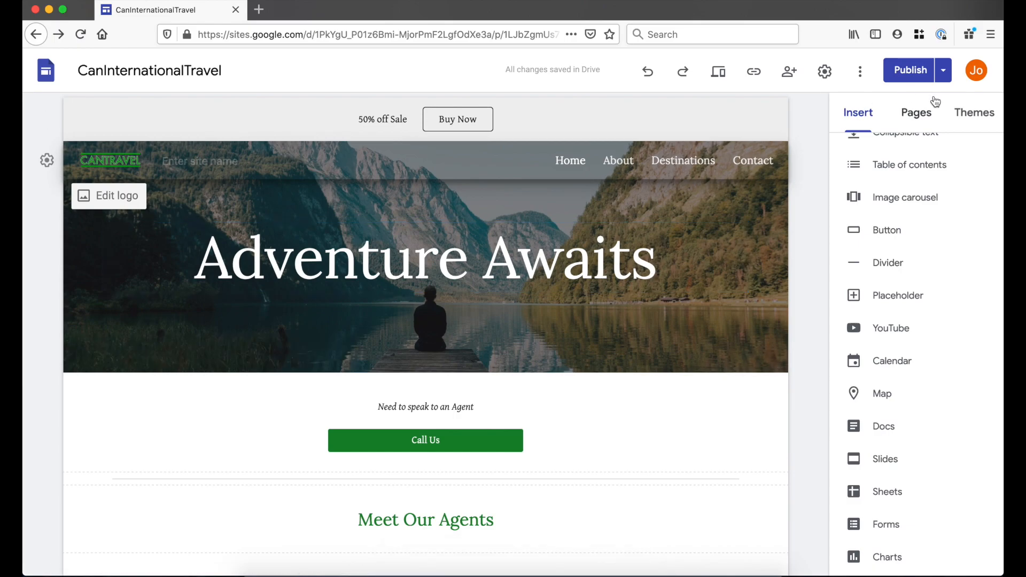
{"action": "left_click", "coordinate": [944, 79]}
{"action": "left_click", "coordinate": [943, 79]}
{"action": "left_click", "coordinate": [943, 79]}
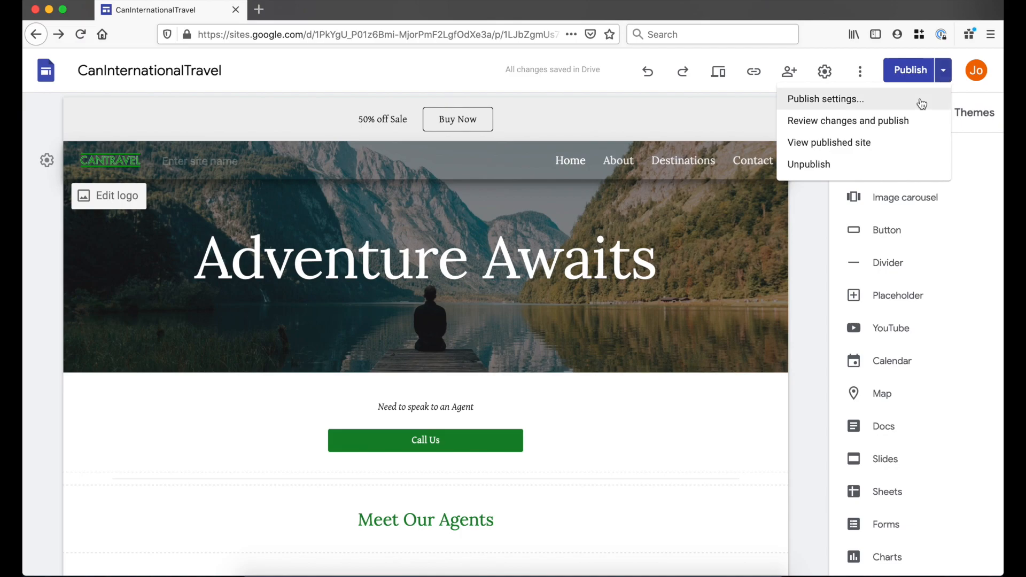
{"action": "left_click", "coordinate": [900, 143]}
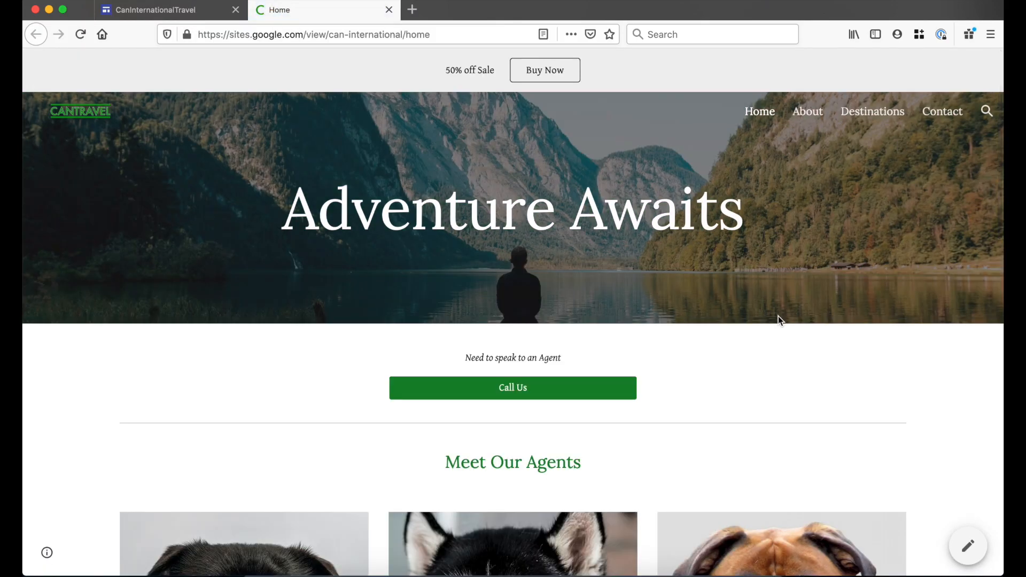
- Scroll through the live can-international home page to check the banner and agent line
{"action": "scroll", "coordinate": [778, 315], "scroll_direction": "down", "scroll_amount": 15}
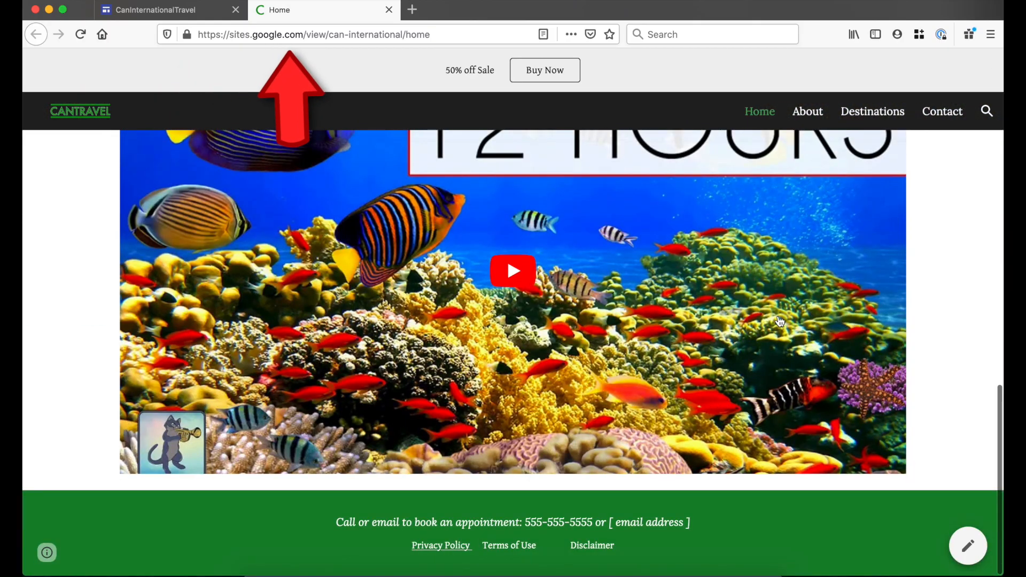
{"action": "scroll", "coordinate": [780, 320], "scroll_direction": "up", "scroll_amount": 15}
{"action": "scroll", "coordinate": [795, 328], "scroll_direction": "down", "scroll_amount": 14}
{"action": "scroll", "coordinate": [983, 426], "scroll_direction": "down", "scroll_amount": 2}
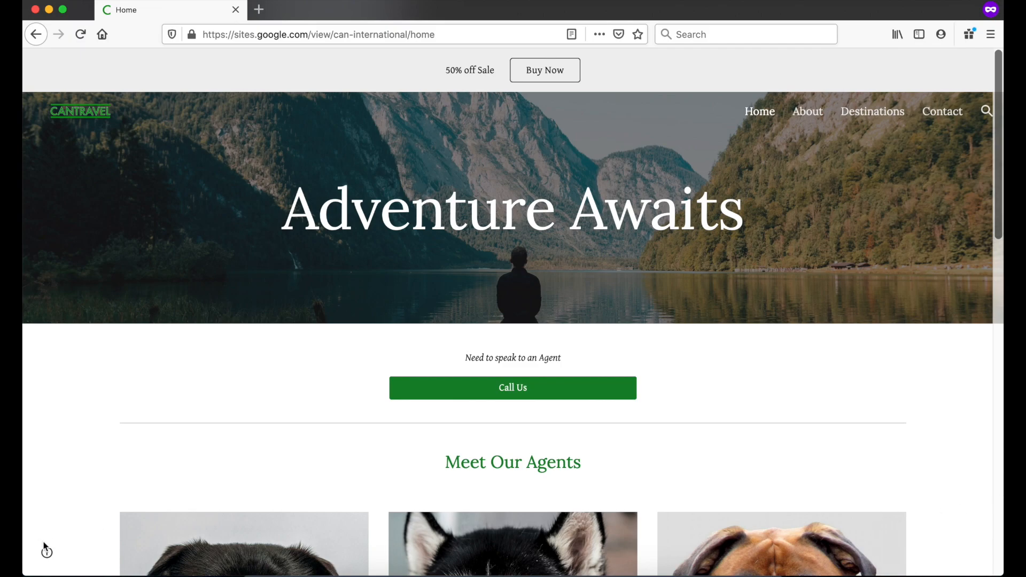
{"action": "mouse_move", "coordinate": [46, 552]}
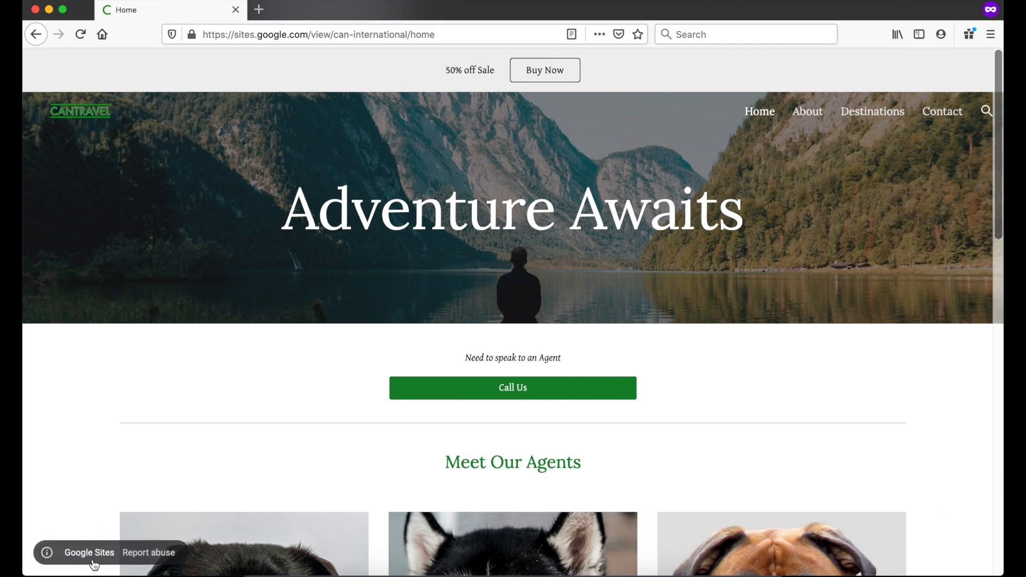